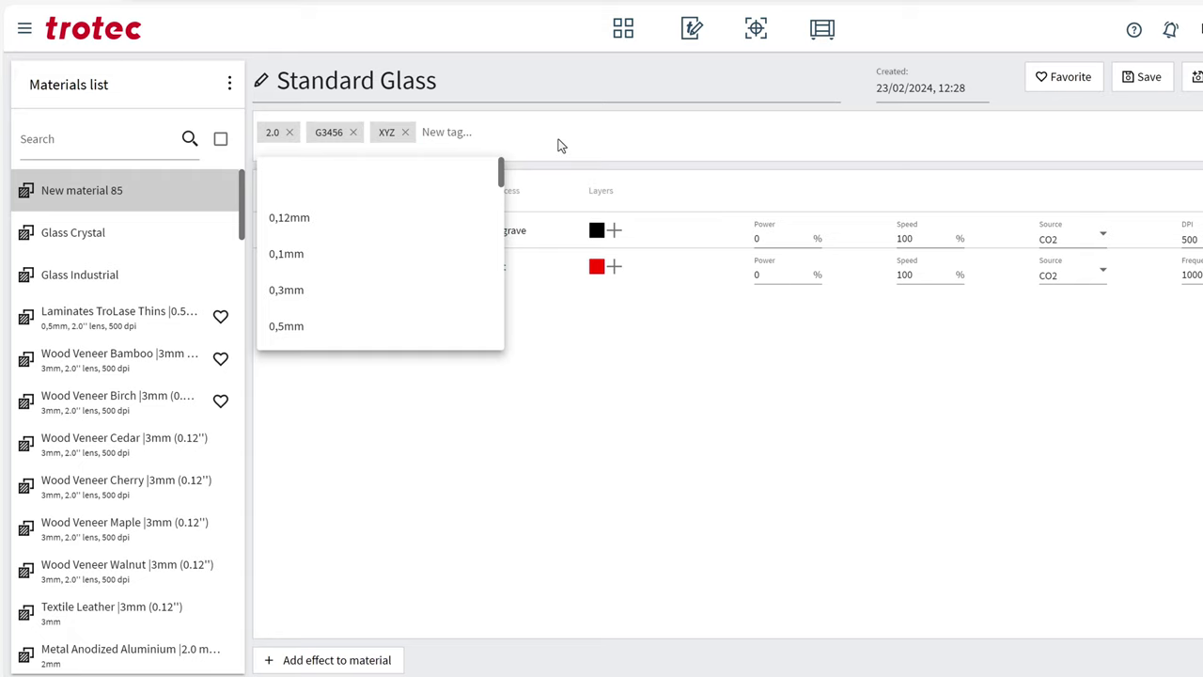
Delete the Cut Quality effect from the Standard Glass material and save the material
left_click(715, 340)
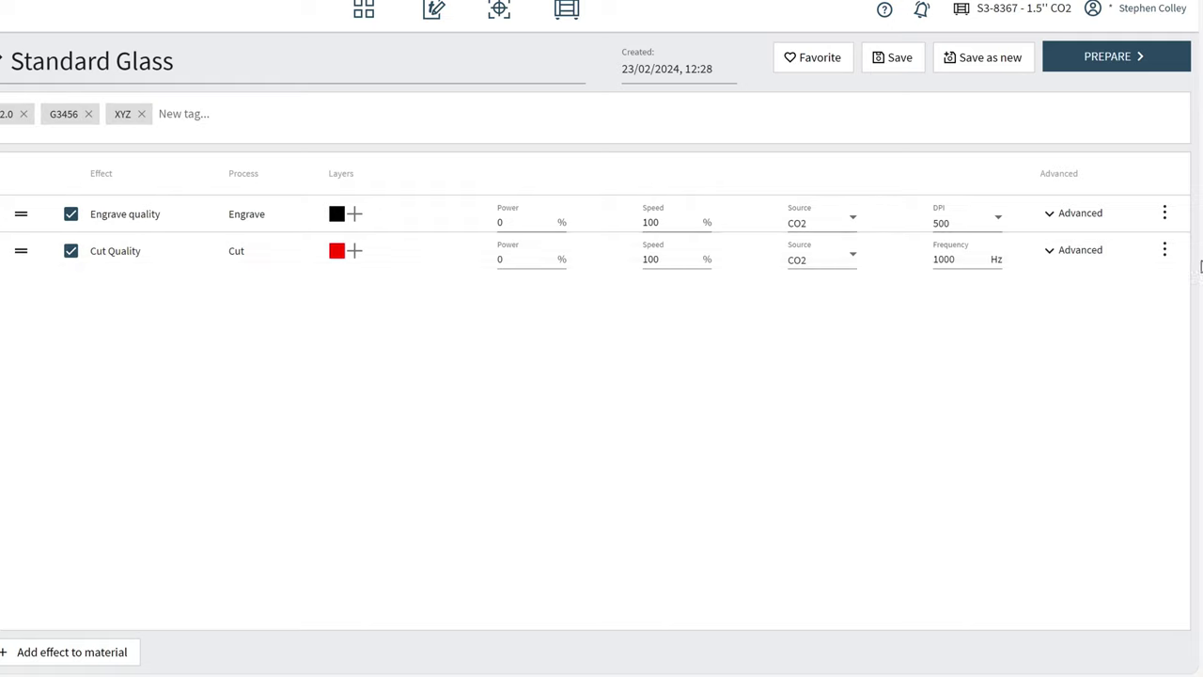
left_click(1166, 261)
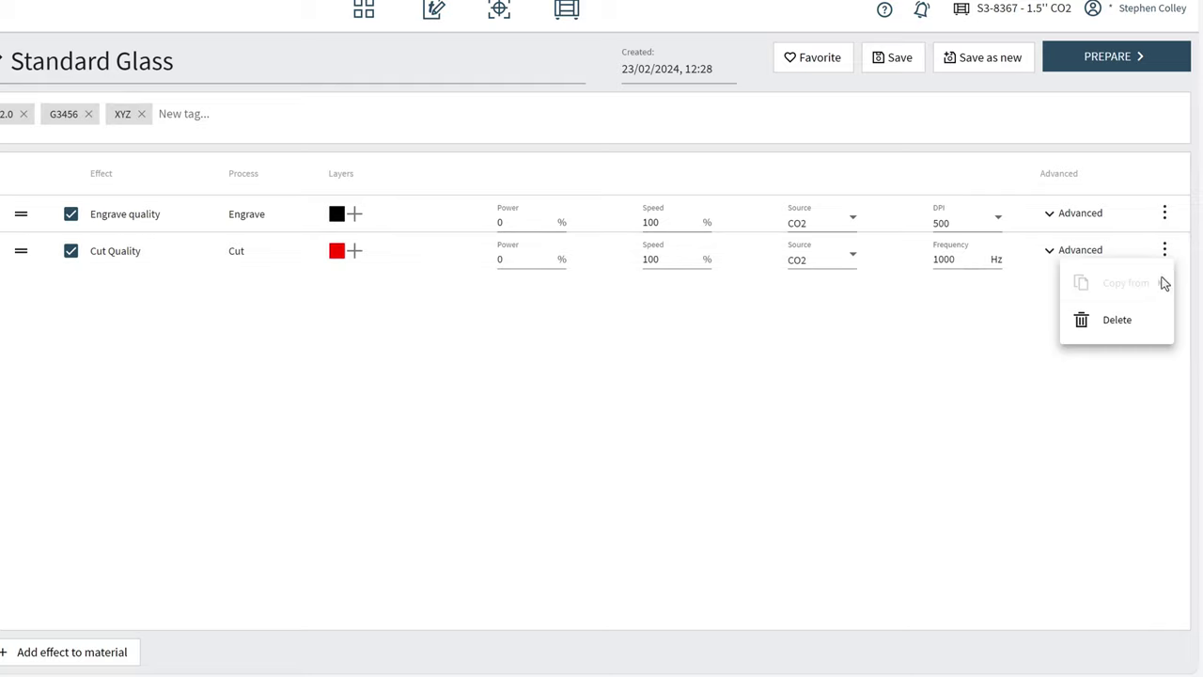
left_click(1133, 321)
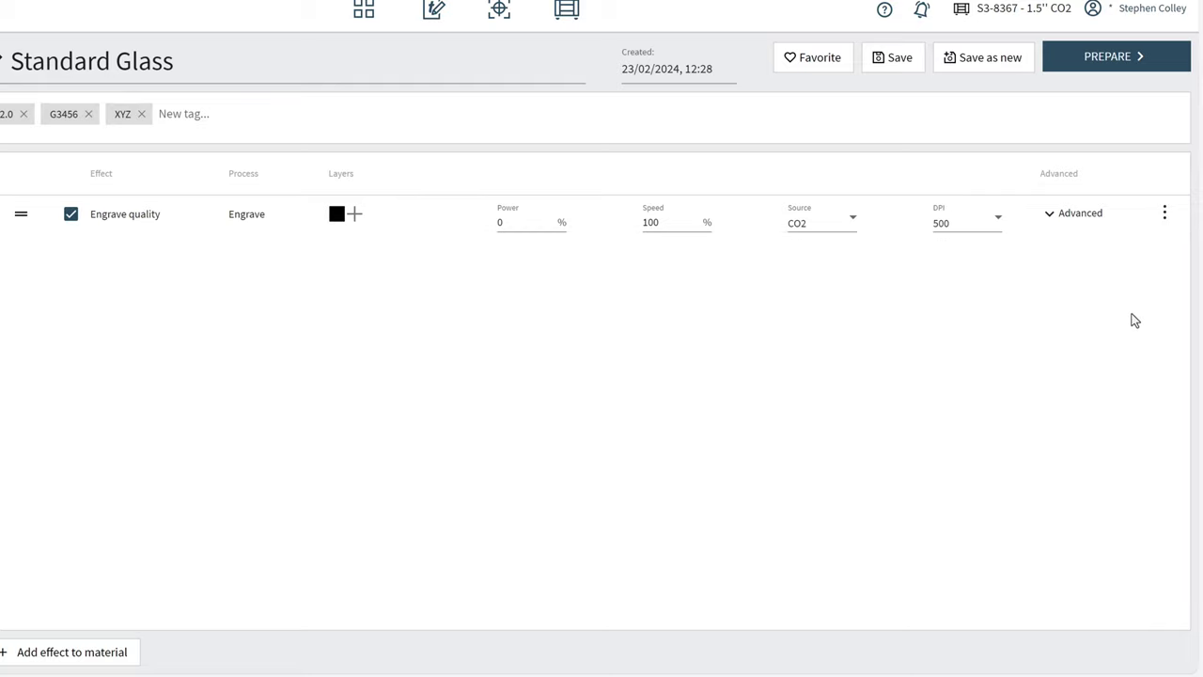
left_click(895, 60)
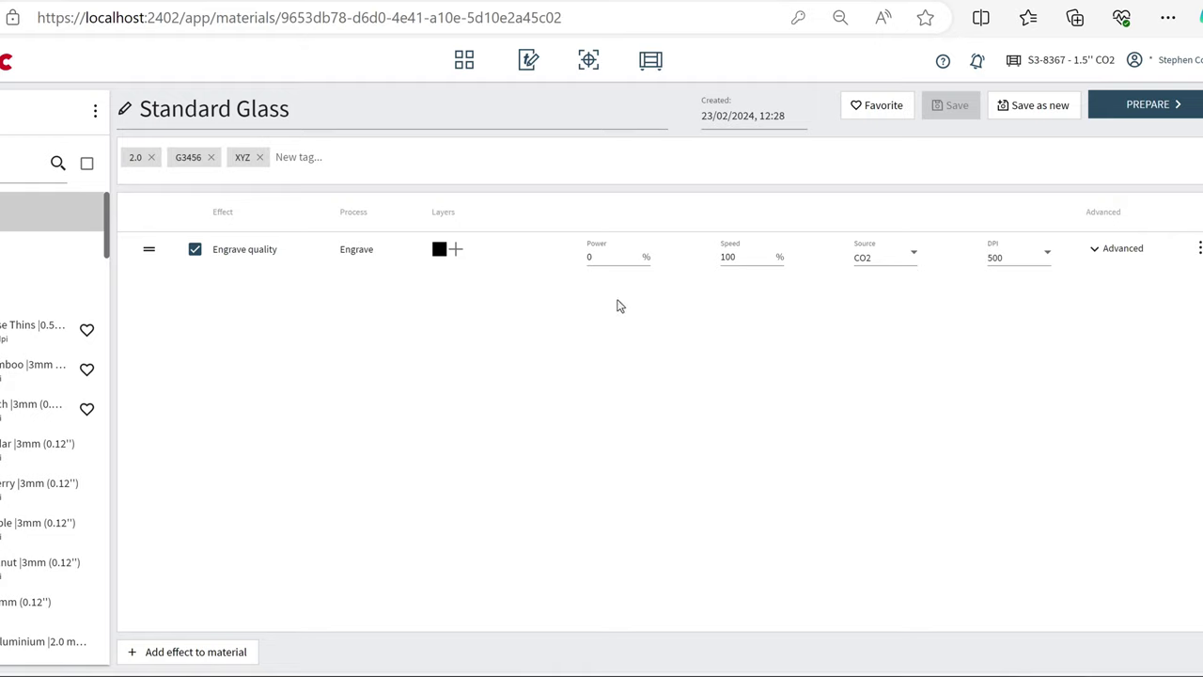
Set the Engrave quality effect's power to 100% and its speed to 70%
left_click_drag(606, 262, 578, 264)
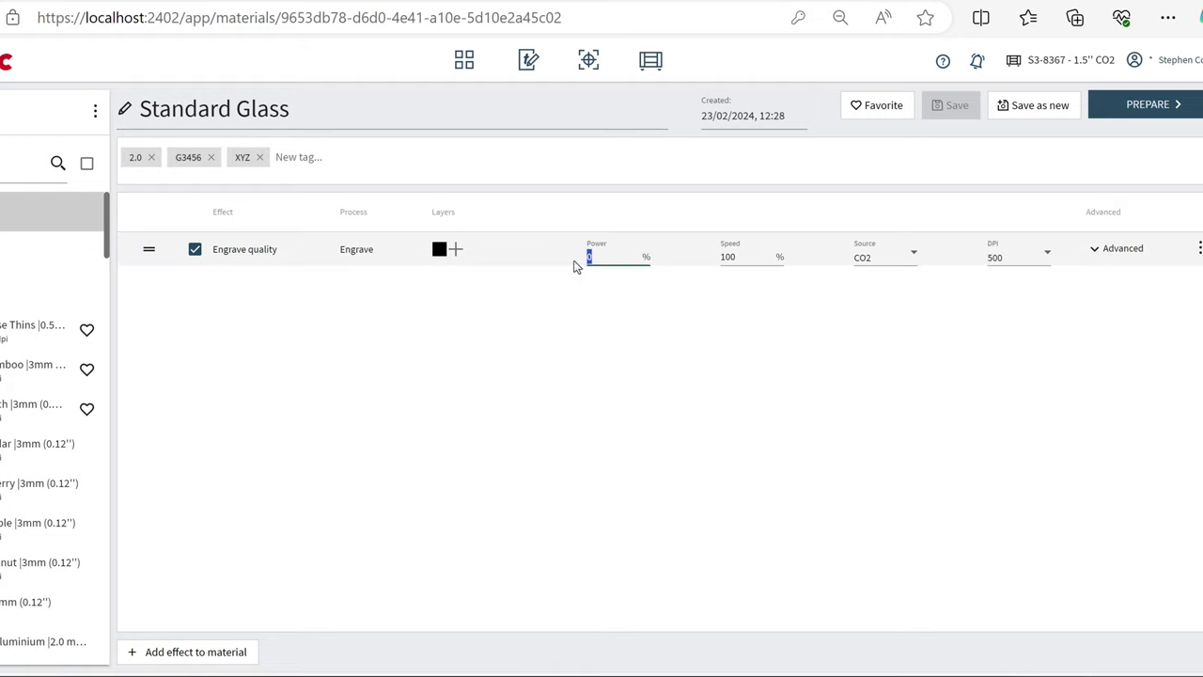
type("100")
key("Tab")
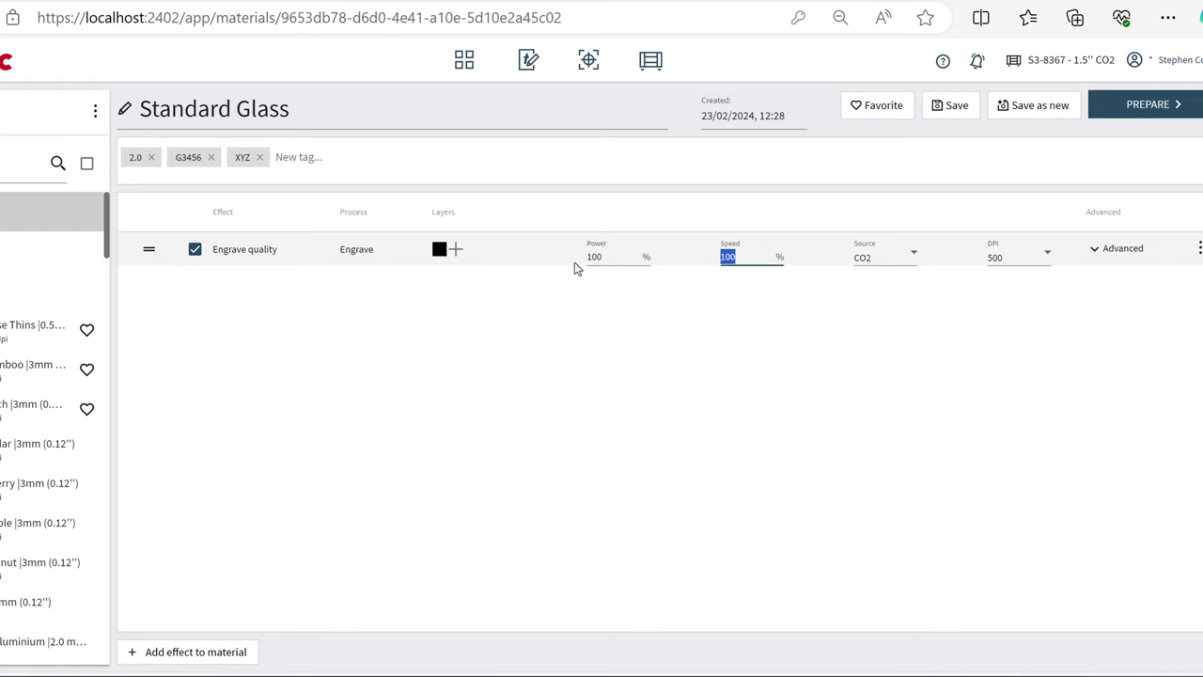
type("70")
key("Tab")
In the engrave effect's advanced settings, set the direction to Top down and the process gas to Off
left_click(1100, 252)
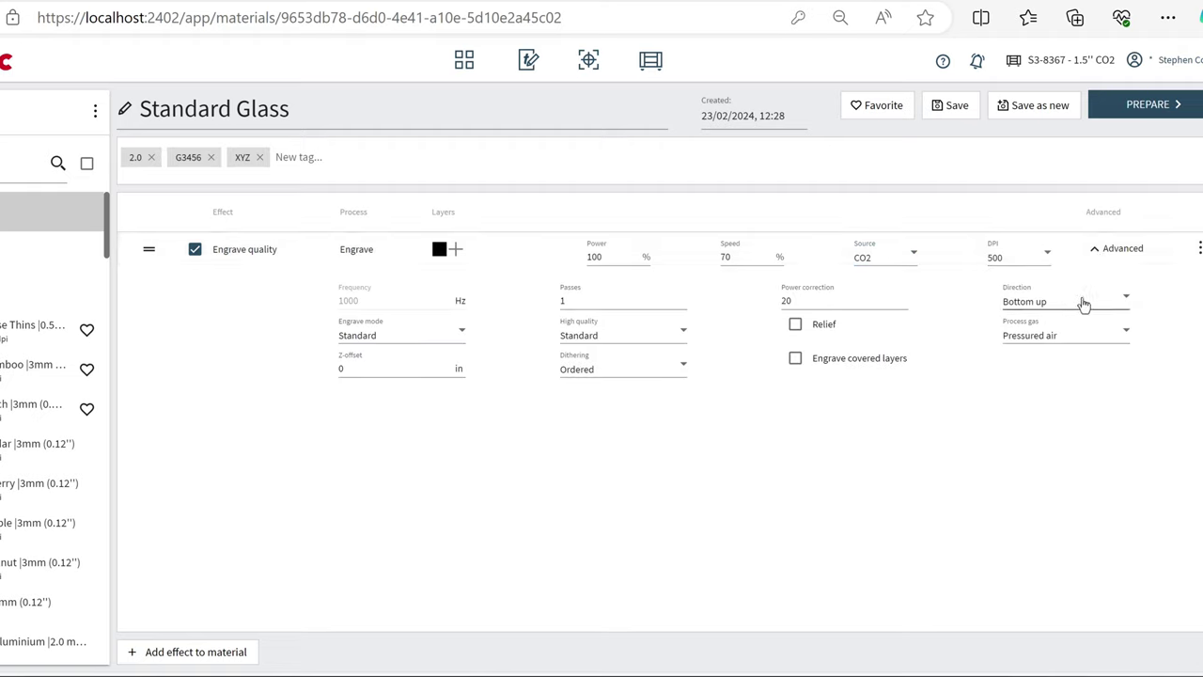
left_click(1113, 302)
left_click(1045, 327)
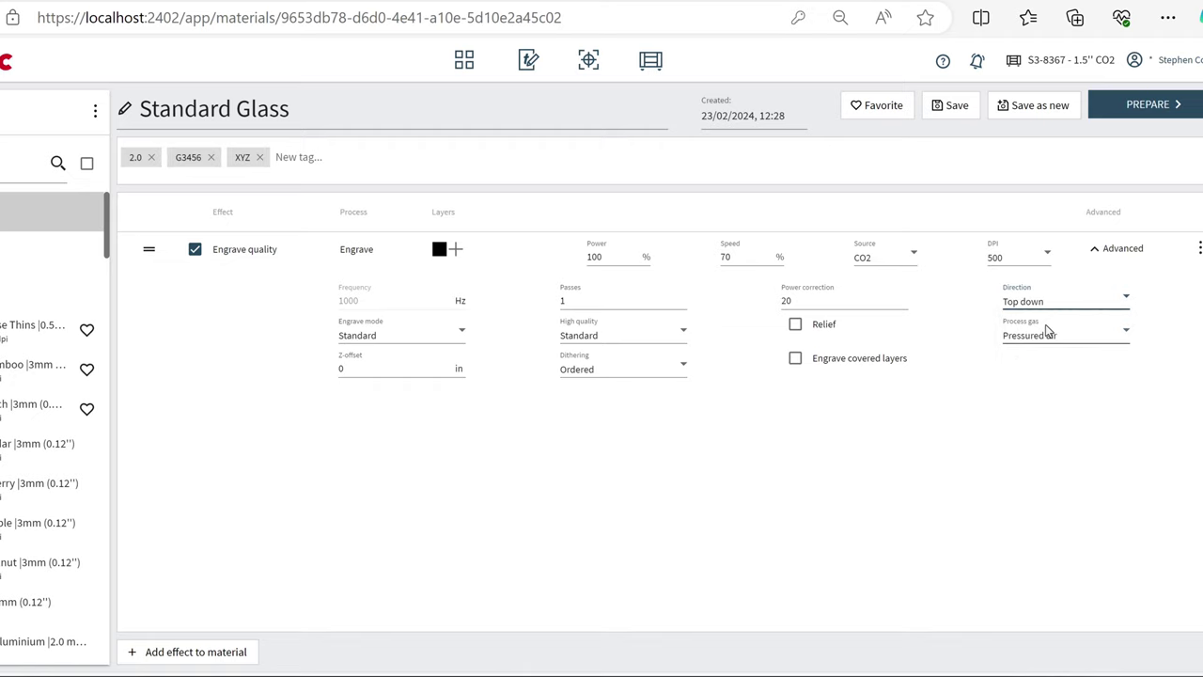
left_click(1075, 343)
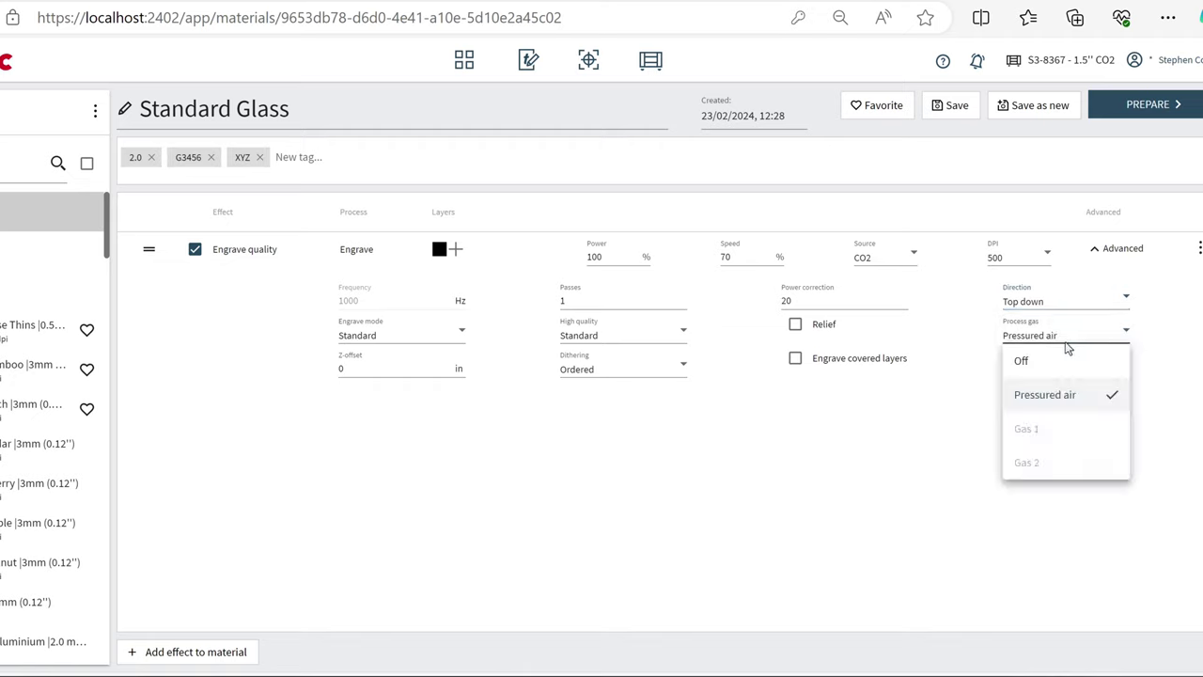
left_click(1042, 370)
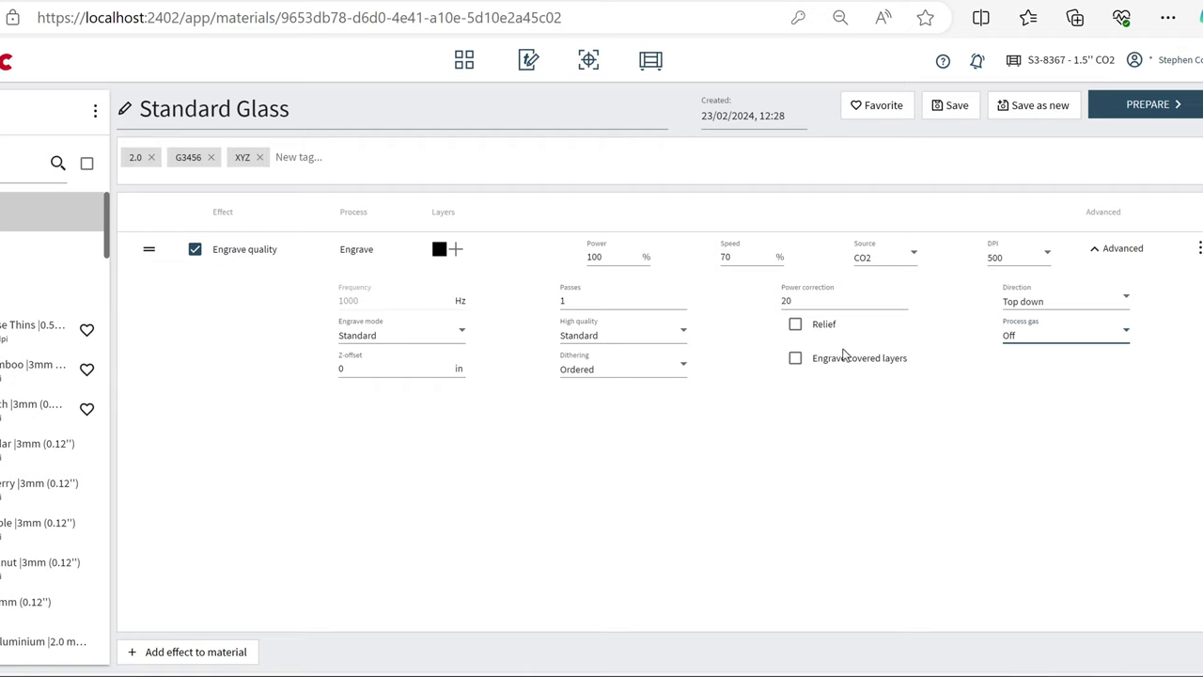
left_click(1092, 250)
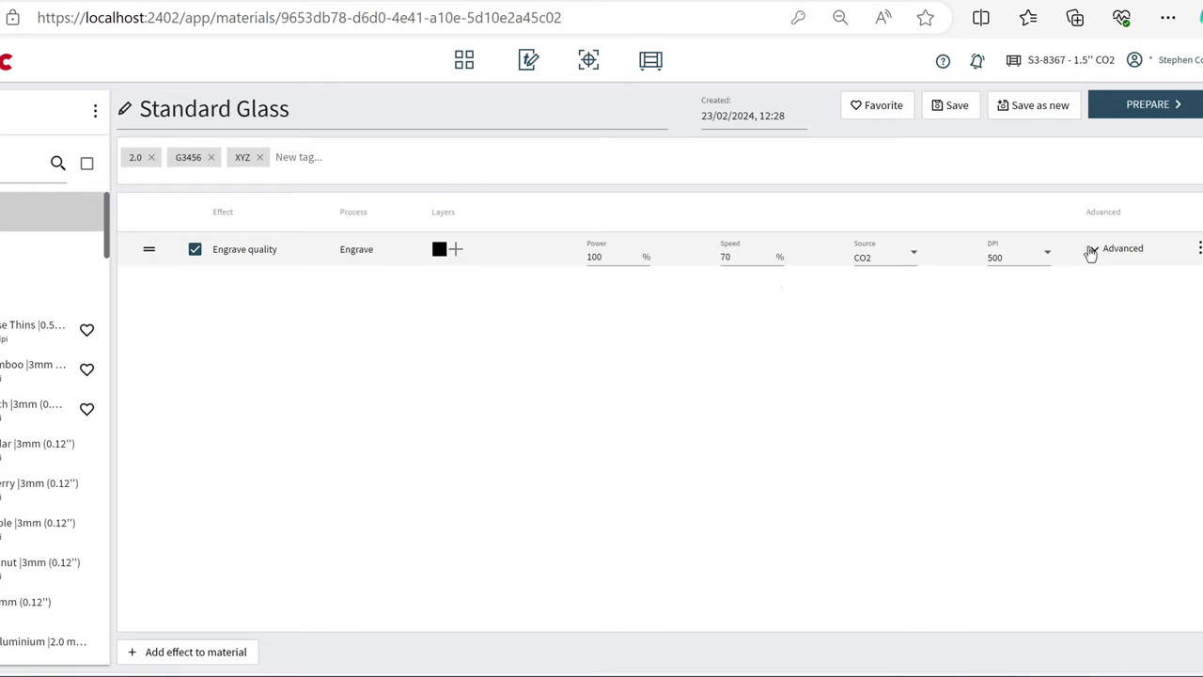
Save the Standard Glass material and mark it as a favorite
left_click(944, 111)
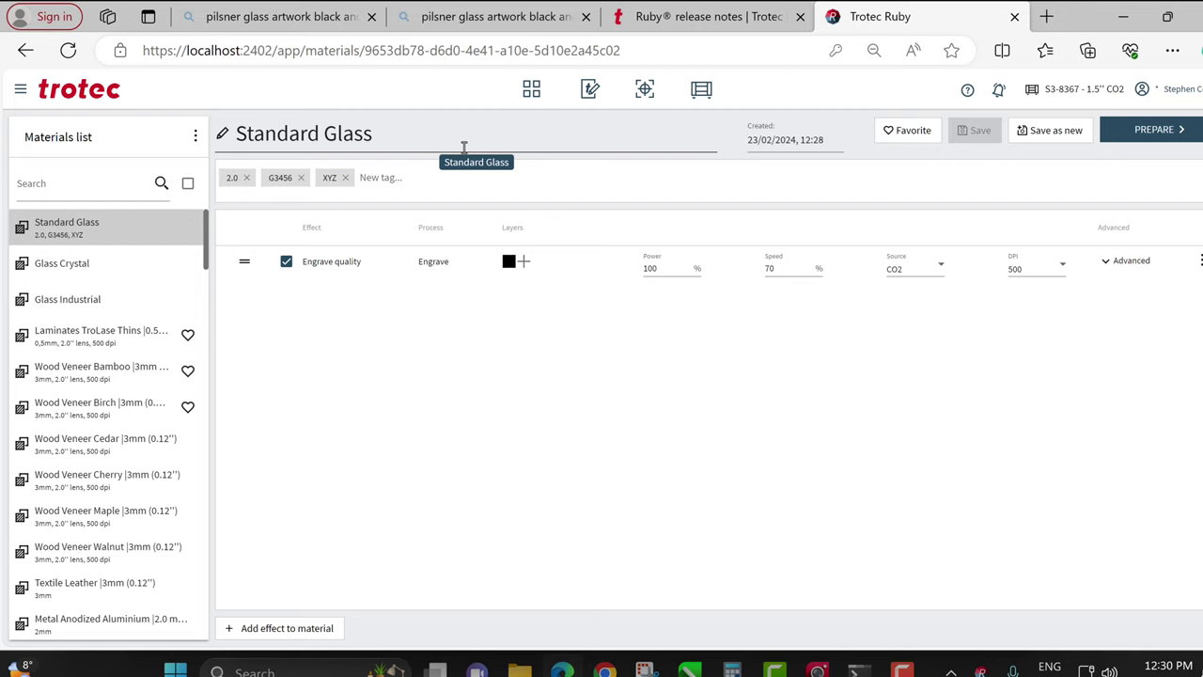
left_click(913, 138)
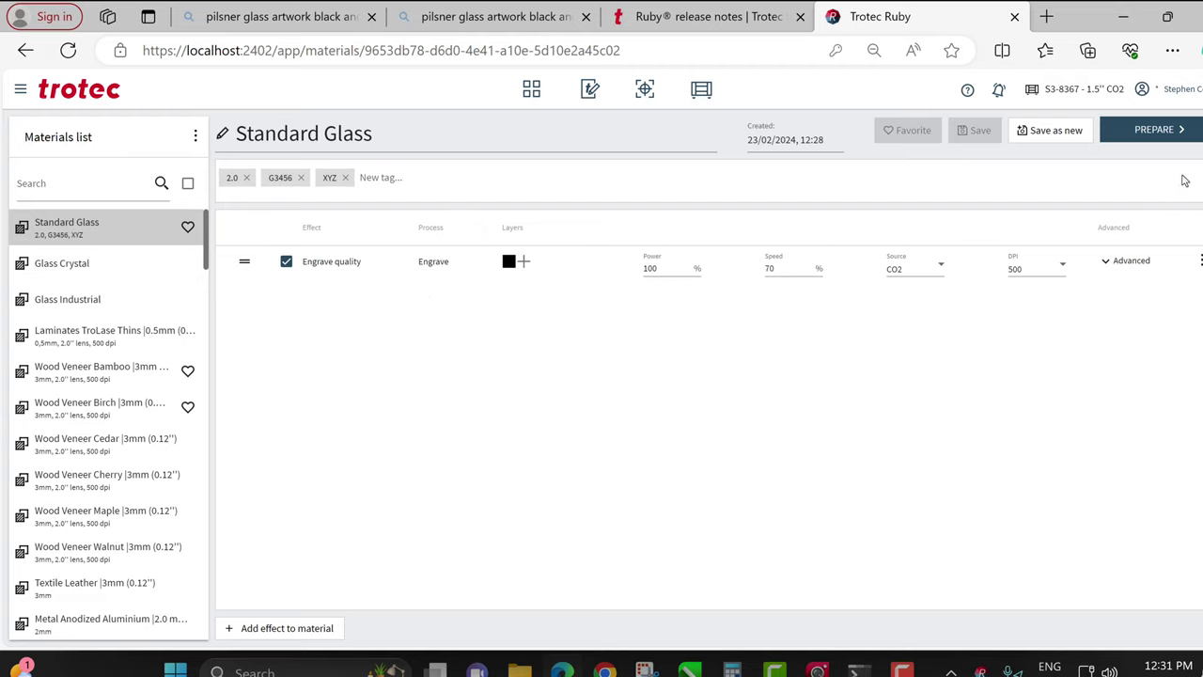
Go to job preparation and rename the job with the badge logo as "Pilsner Glass 1 Logo Template"
left_click(1159, 130)
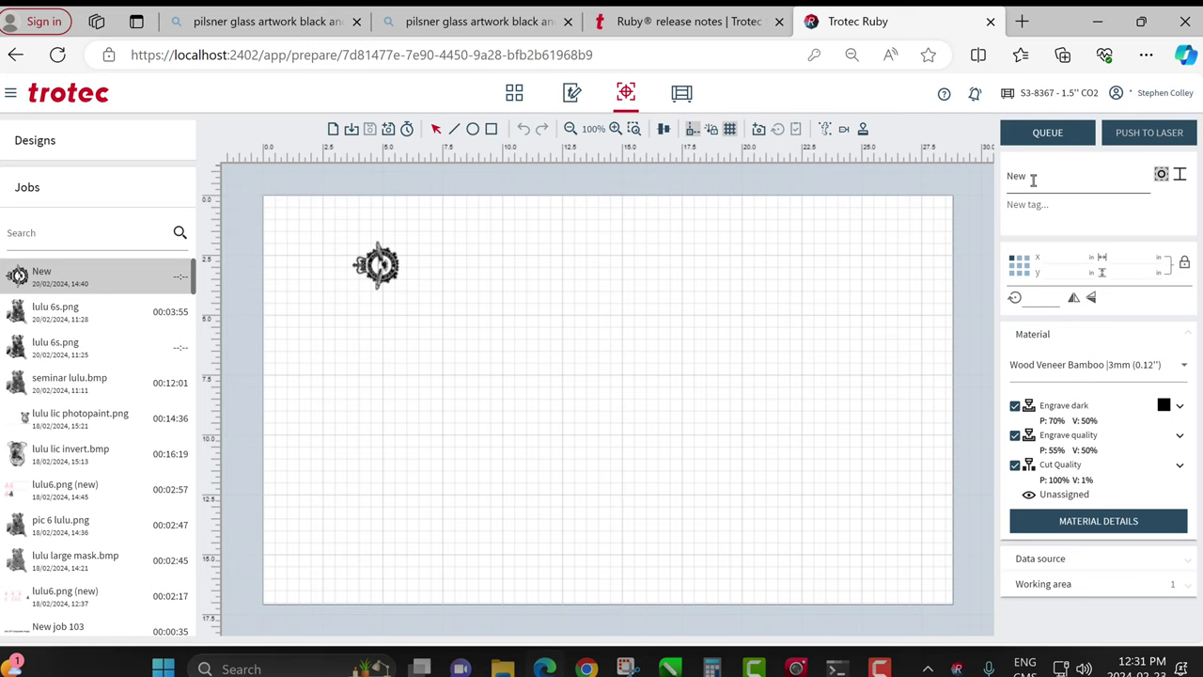
left_click_drag(1033, 179, 1004, 181)
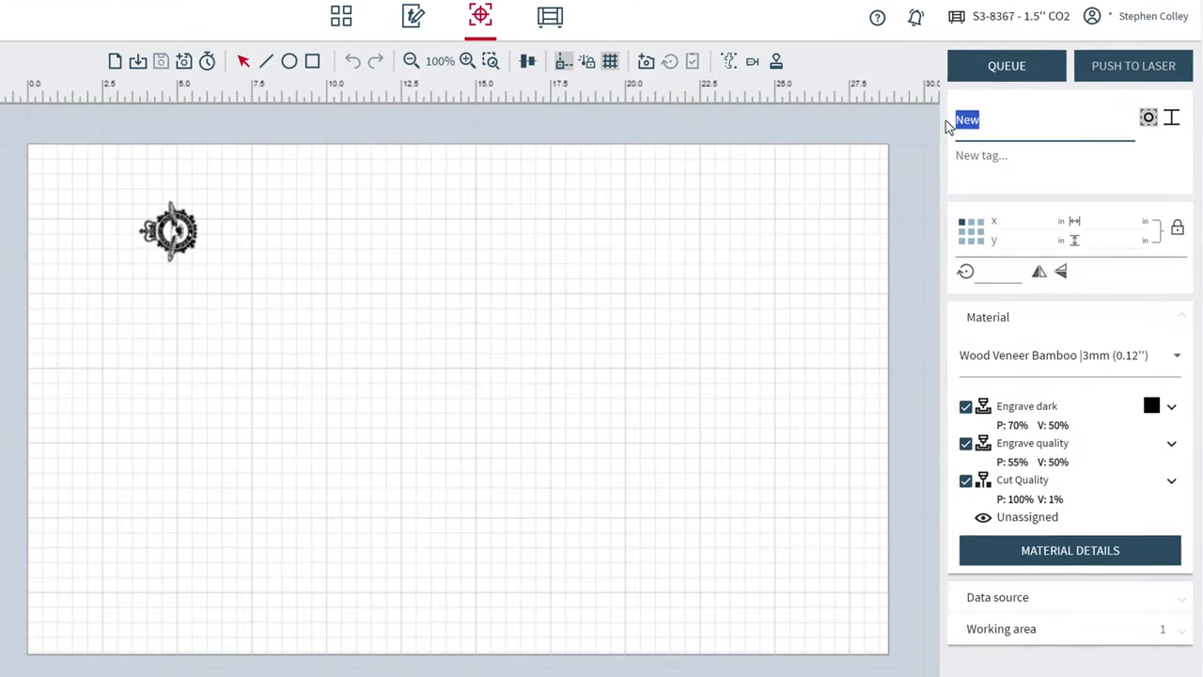
type("Pil")
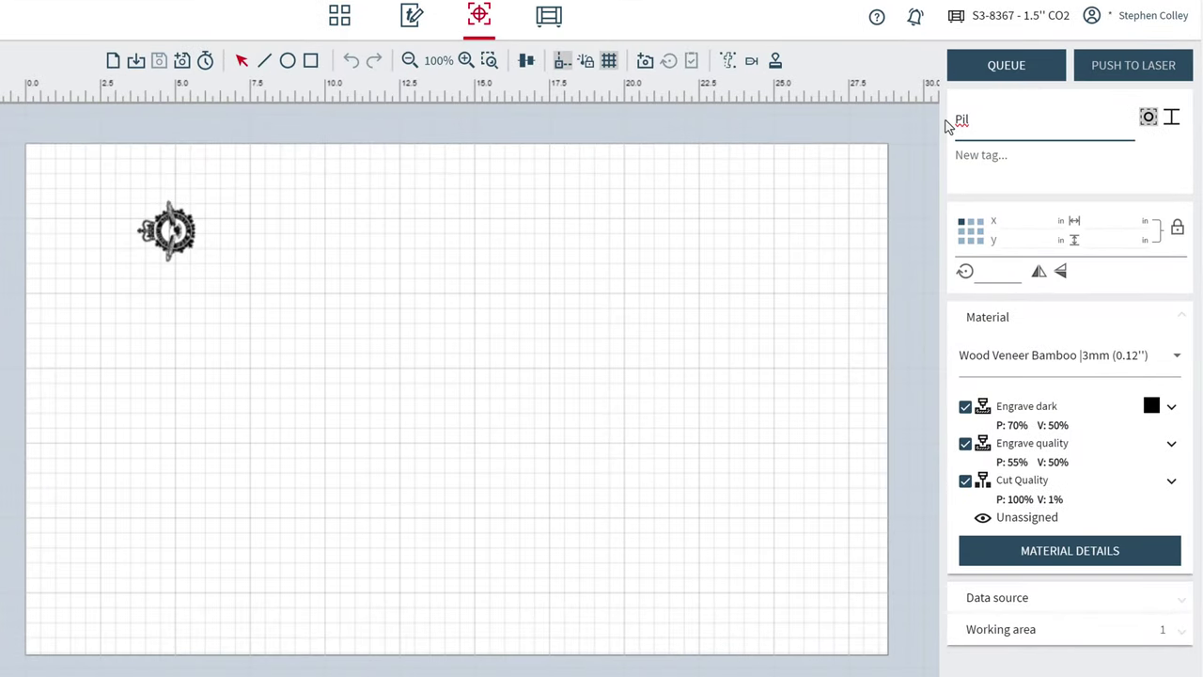
type("sner Glass 1 Logo Tem")
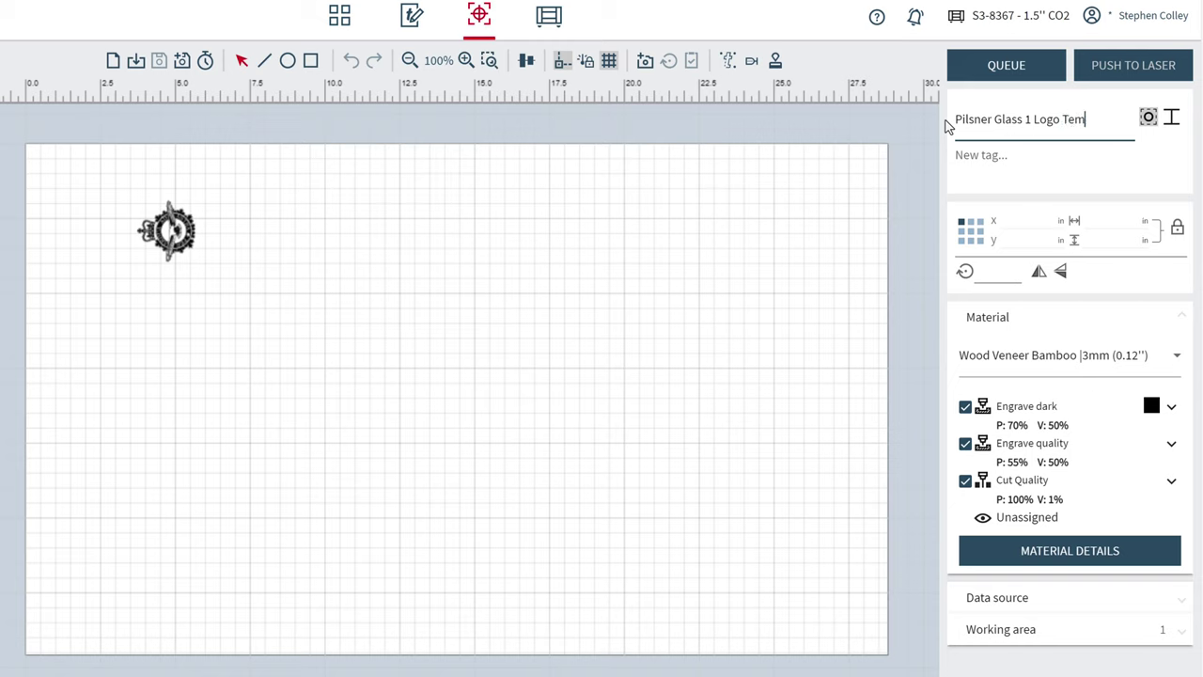
type("plate")
Add the existing tag G3456 to the job
left_click(1004, 163)
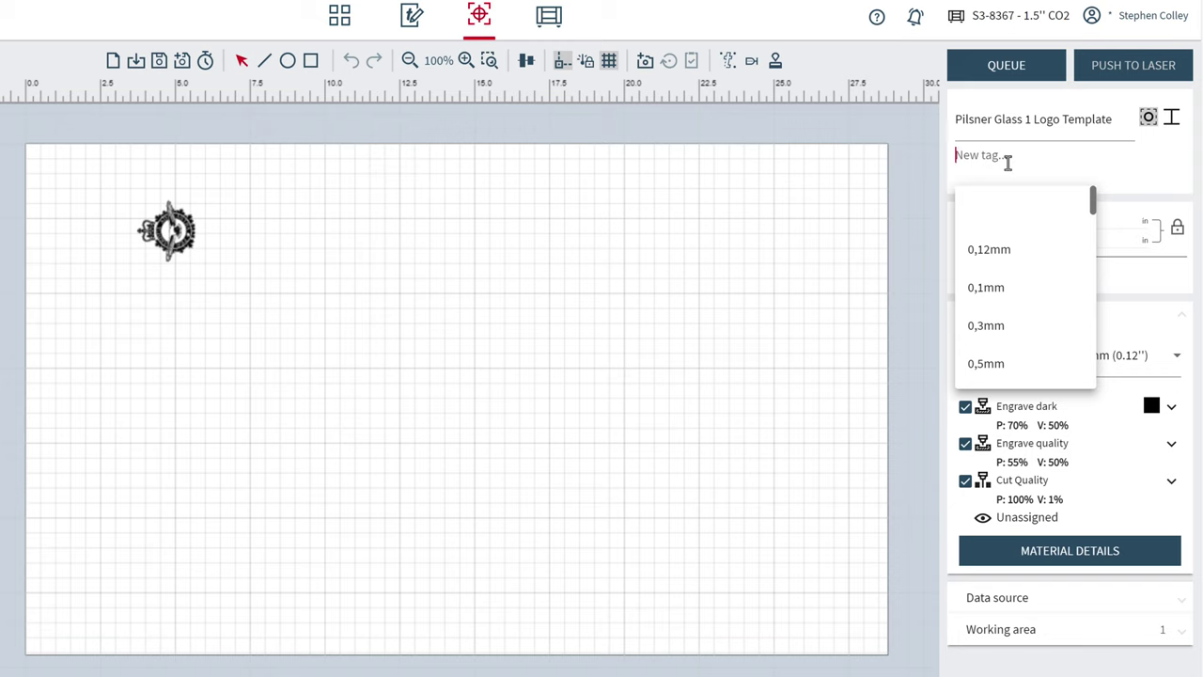
type("G3456")
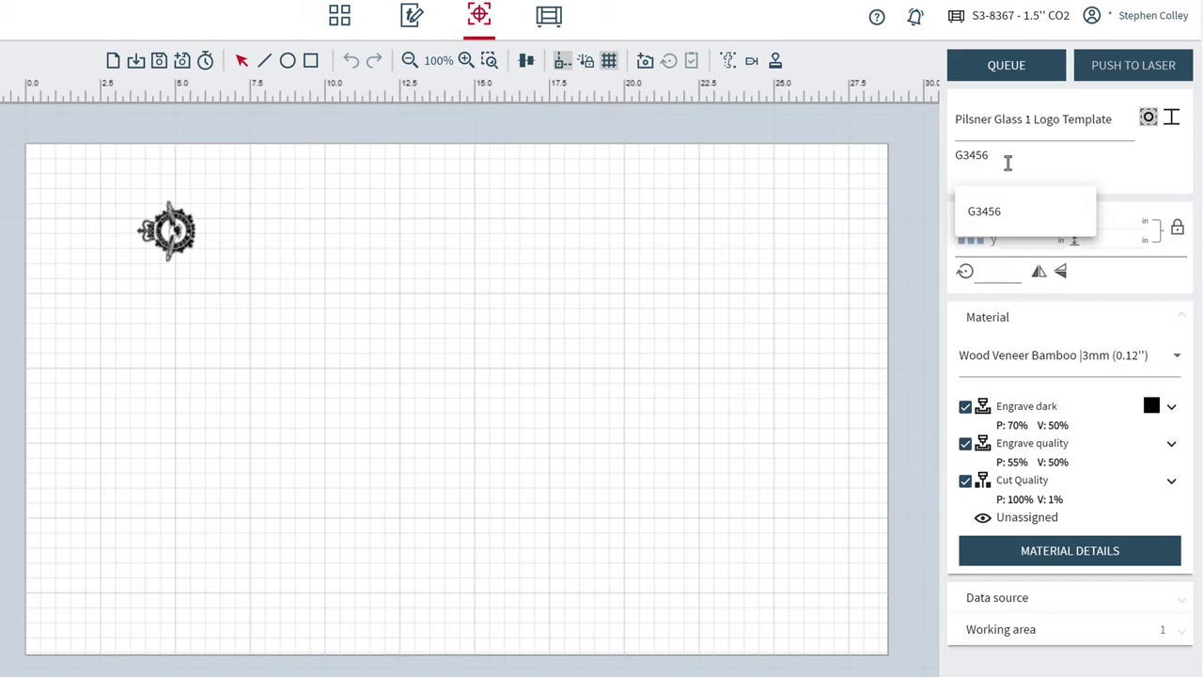
left_click(1042, 218)
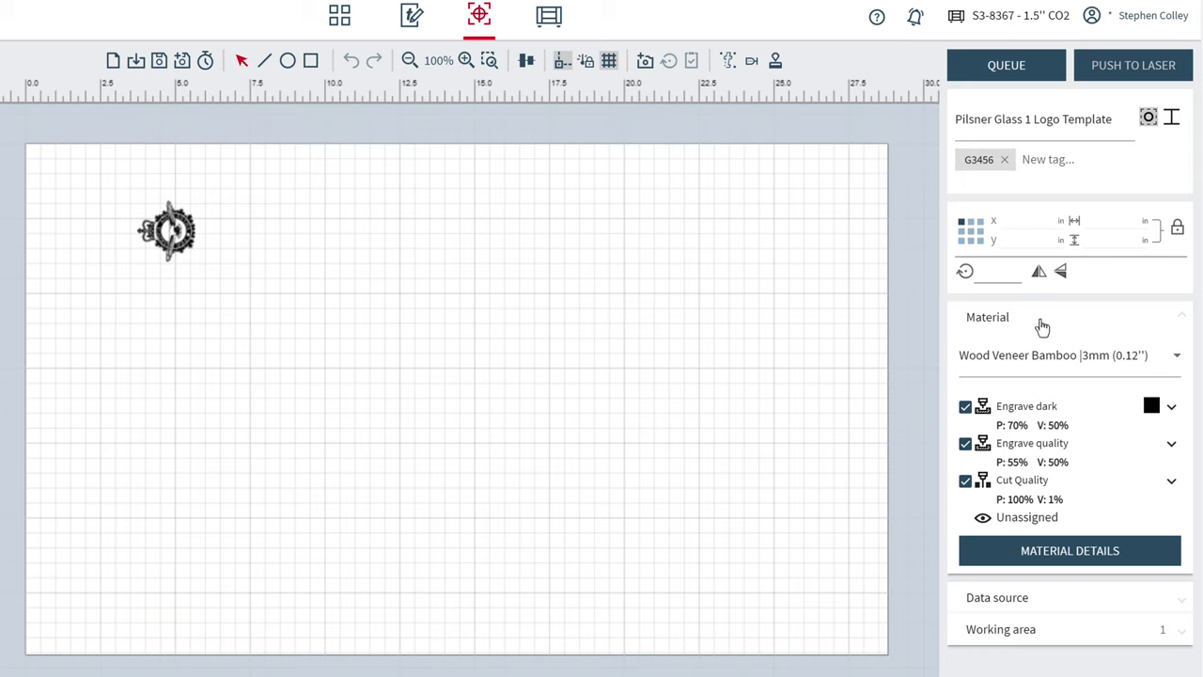
Assign the favorite material Standard Glass to the job and review its engrave parameters
left_click(1177, 361)
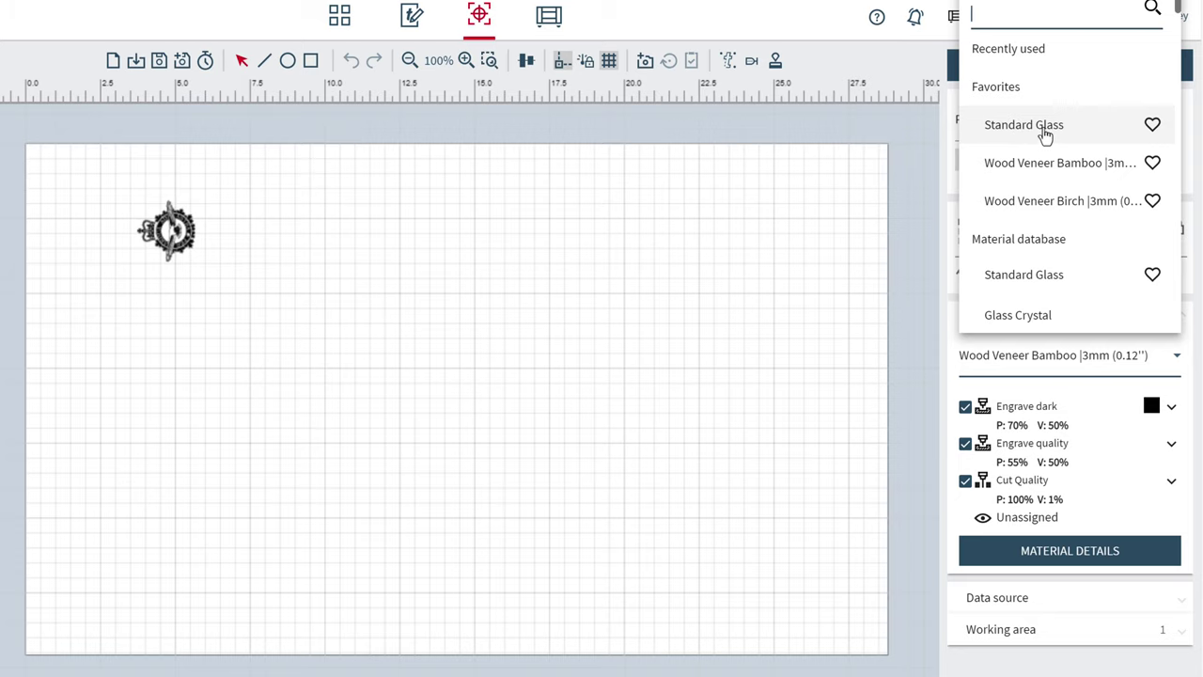
left_click(1046, 131)
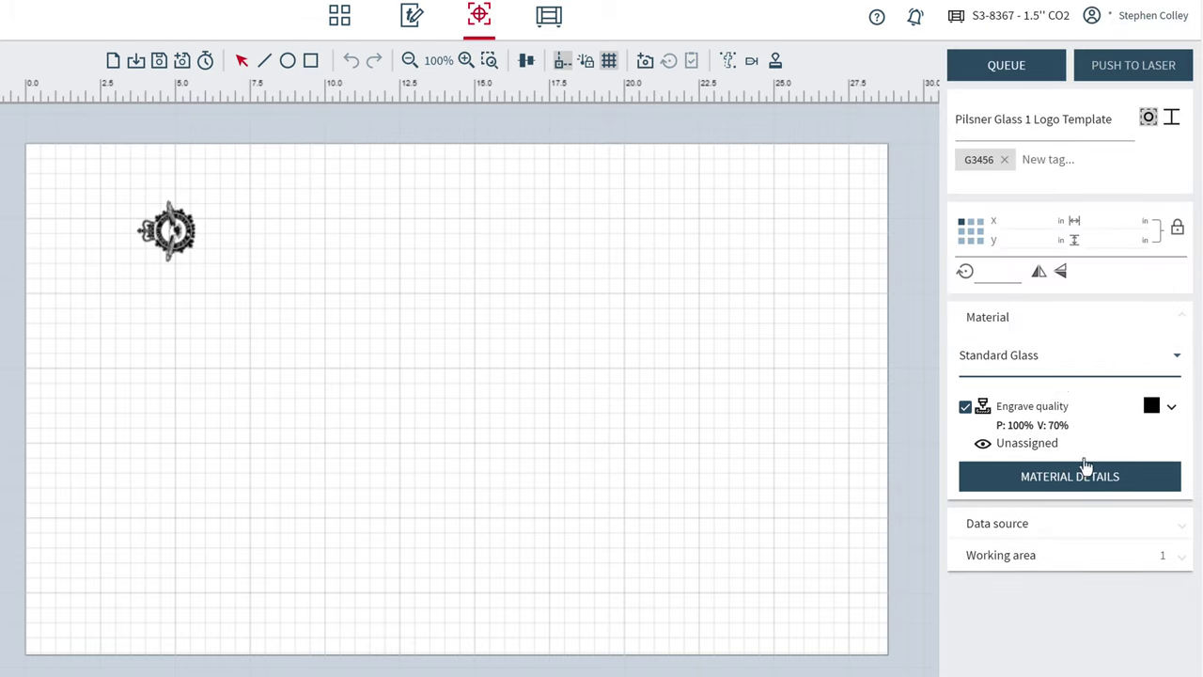
left_click(1172, 408)
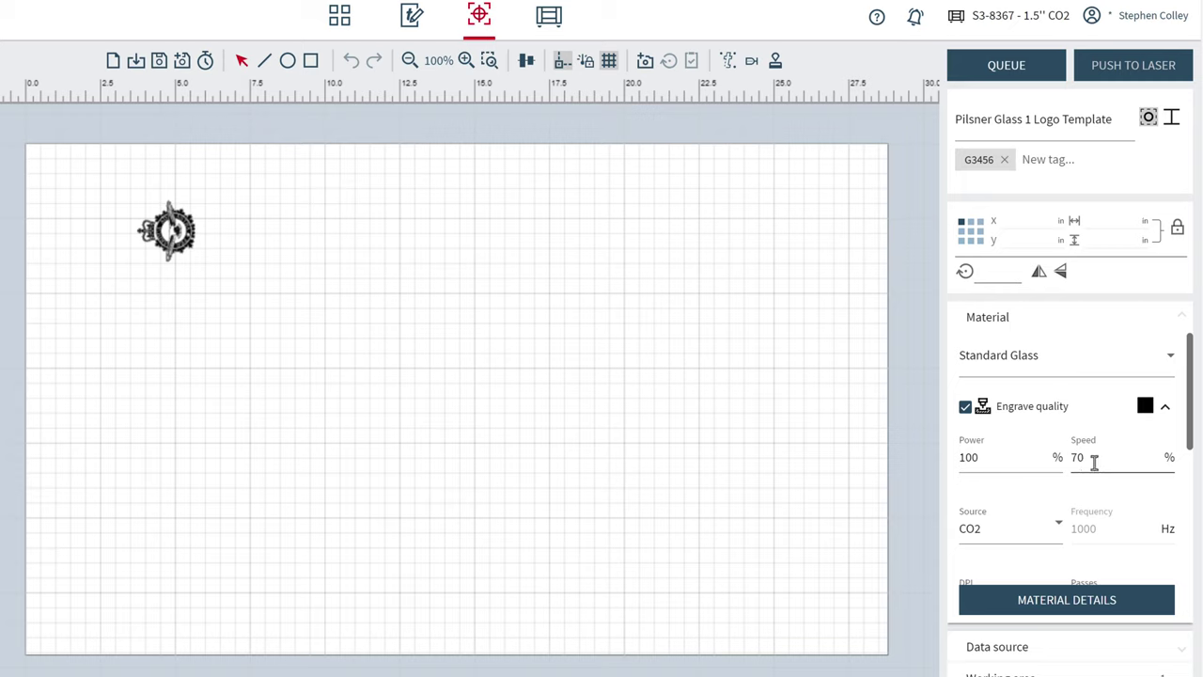
scroll(1093, 458, "down", 5)
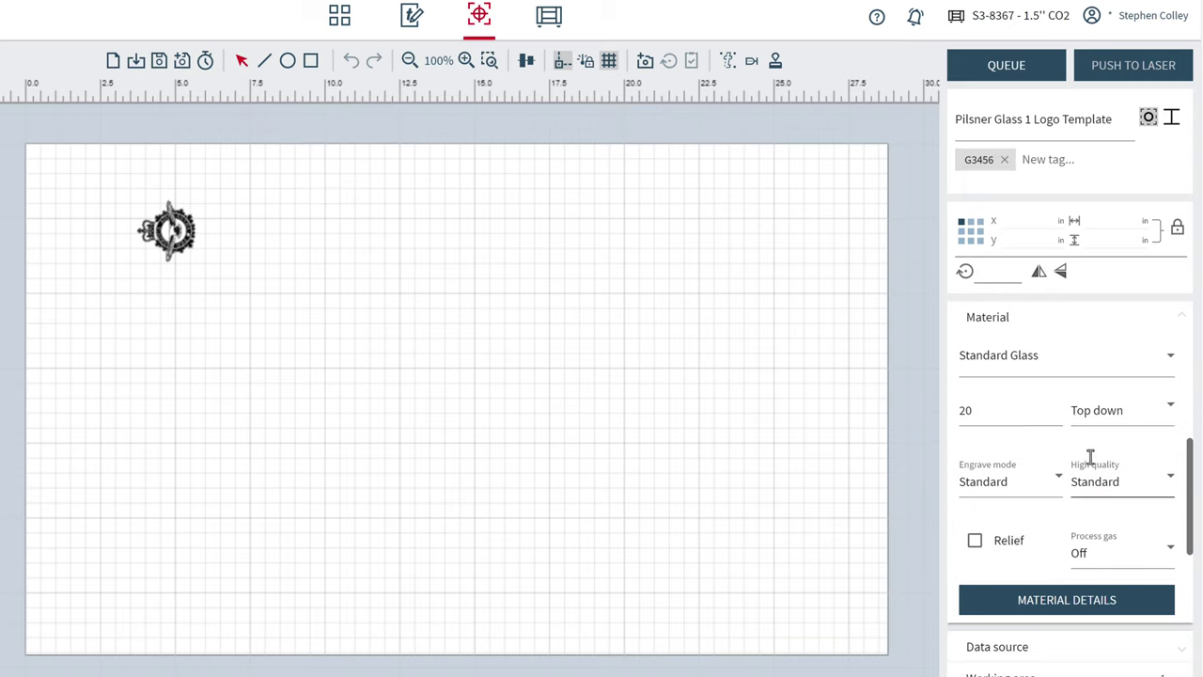
scroll(1089, 479, "down", 3)
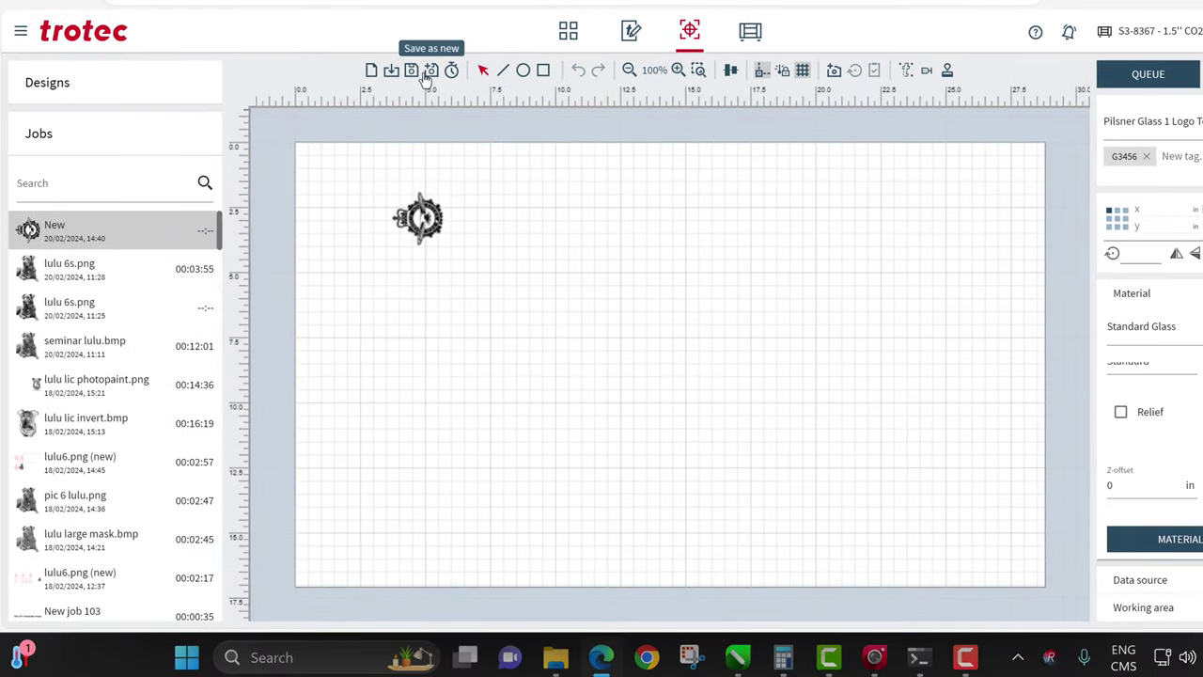
Enable rotary mode for the job and hide the 3D preview
left_click(383, 72)
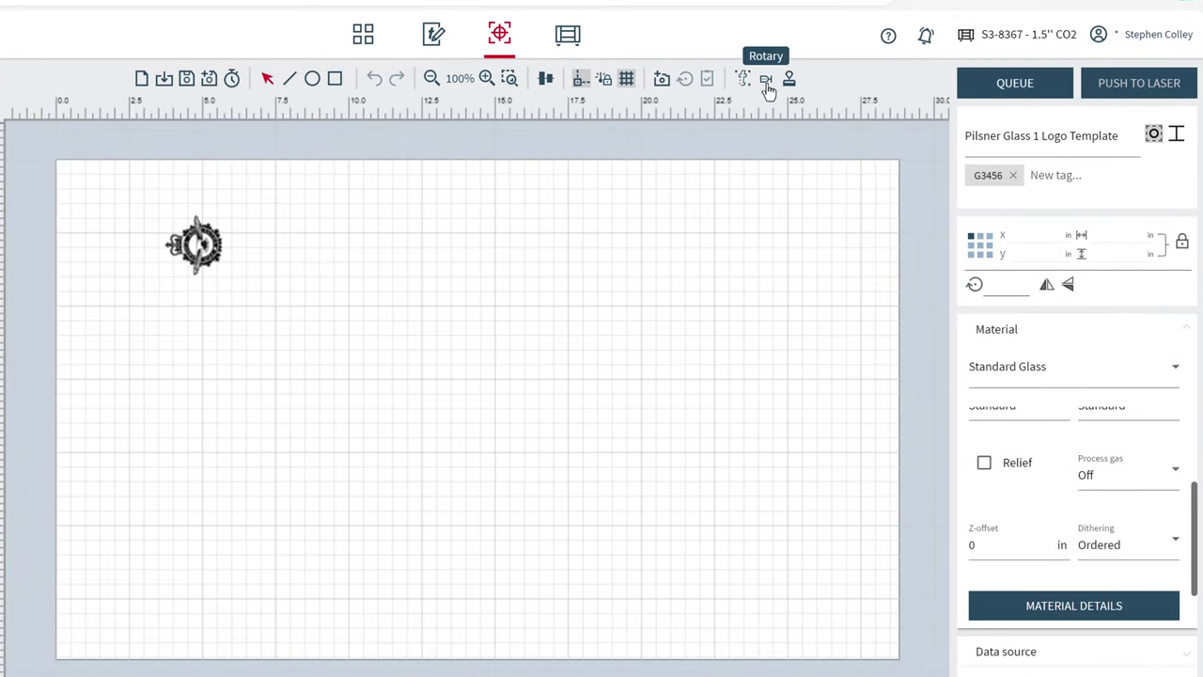
left_click(767, 82)
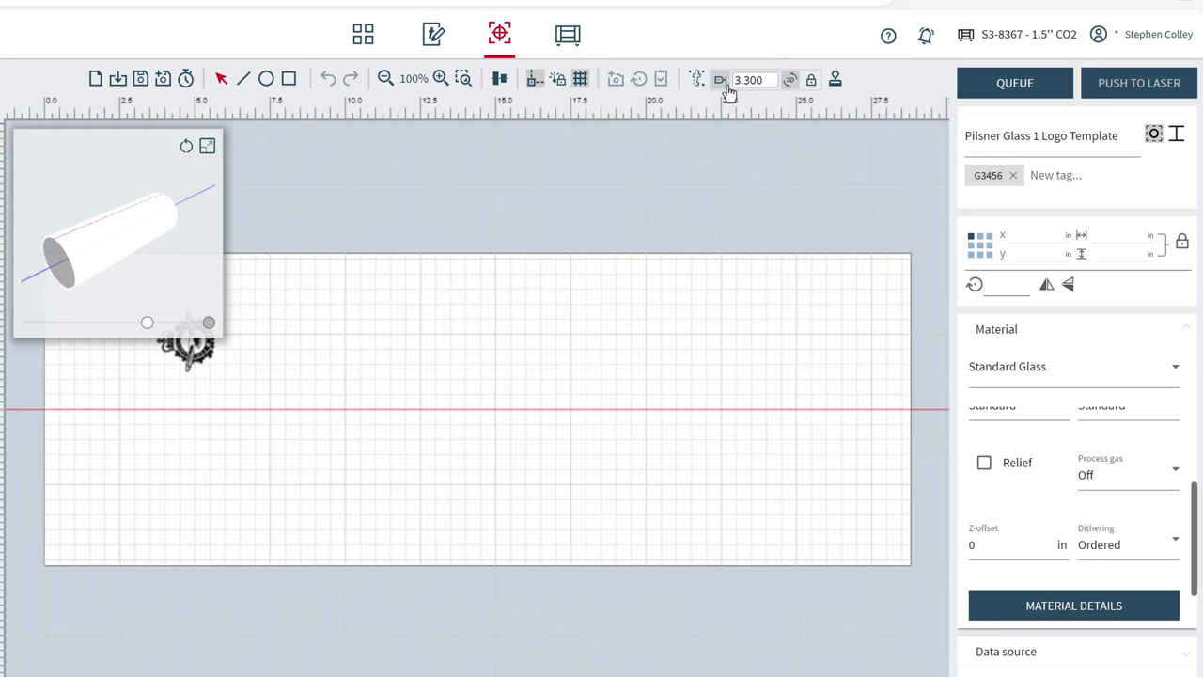
left_click(789, 83)
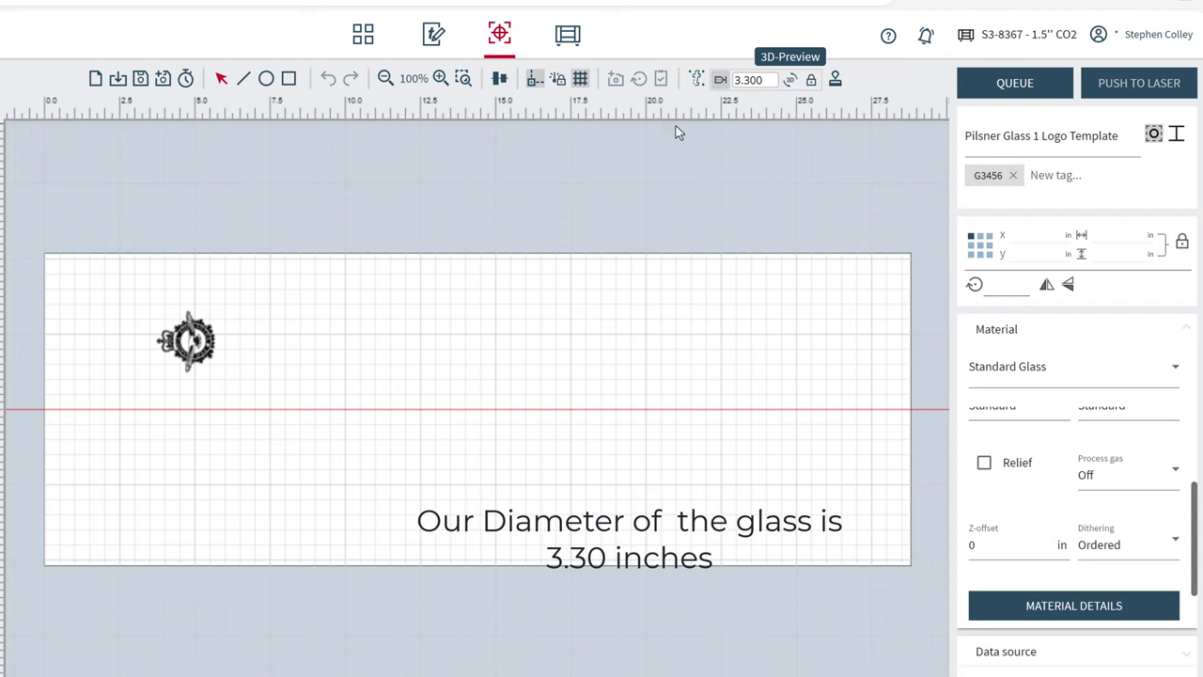
Move the logo onto the rotary centreline at about X 20.95 in, Y 1.02 in, and save the job
left_click_drag(193, 345, 703, 410)
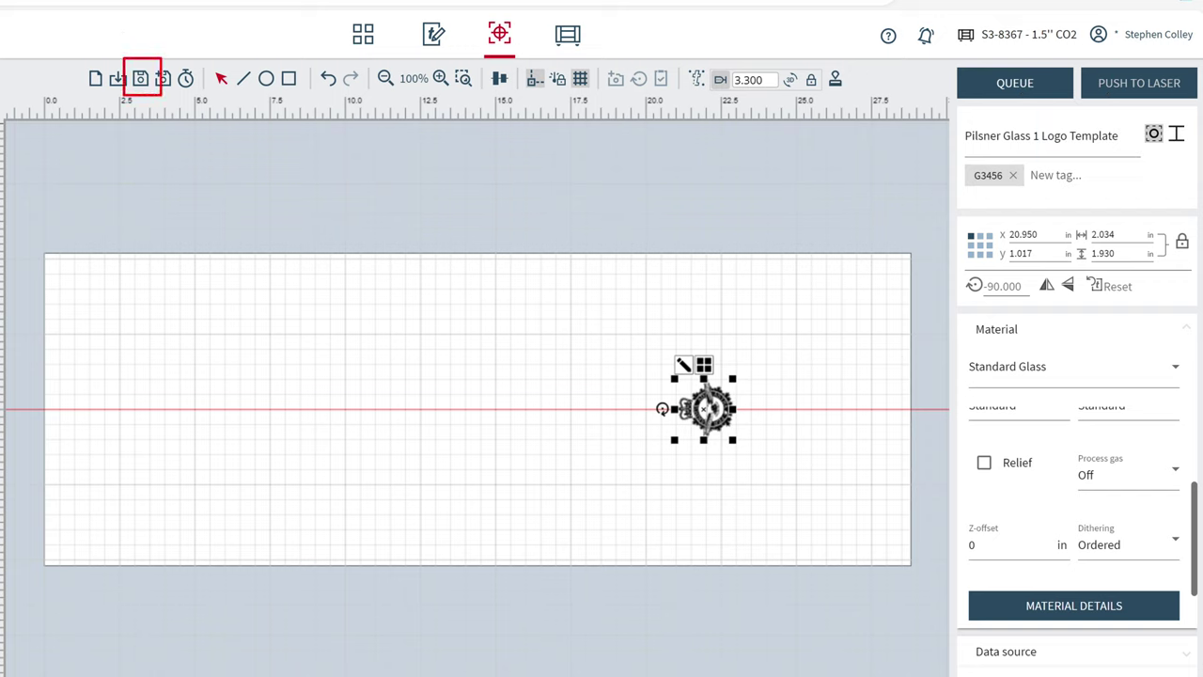
left_click(141, 83)
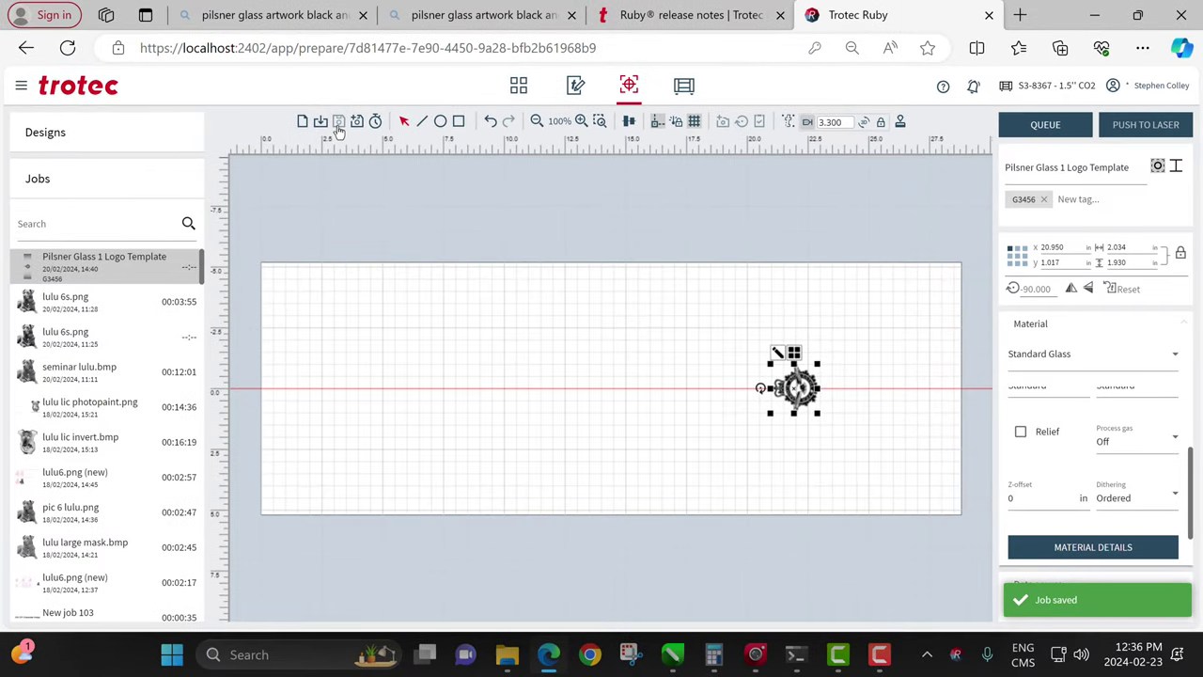
mouse_move(30, 272)
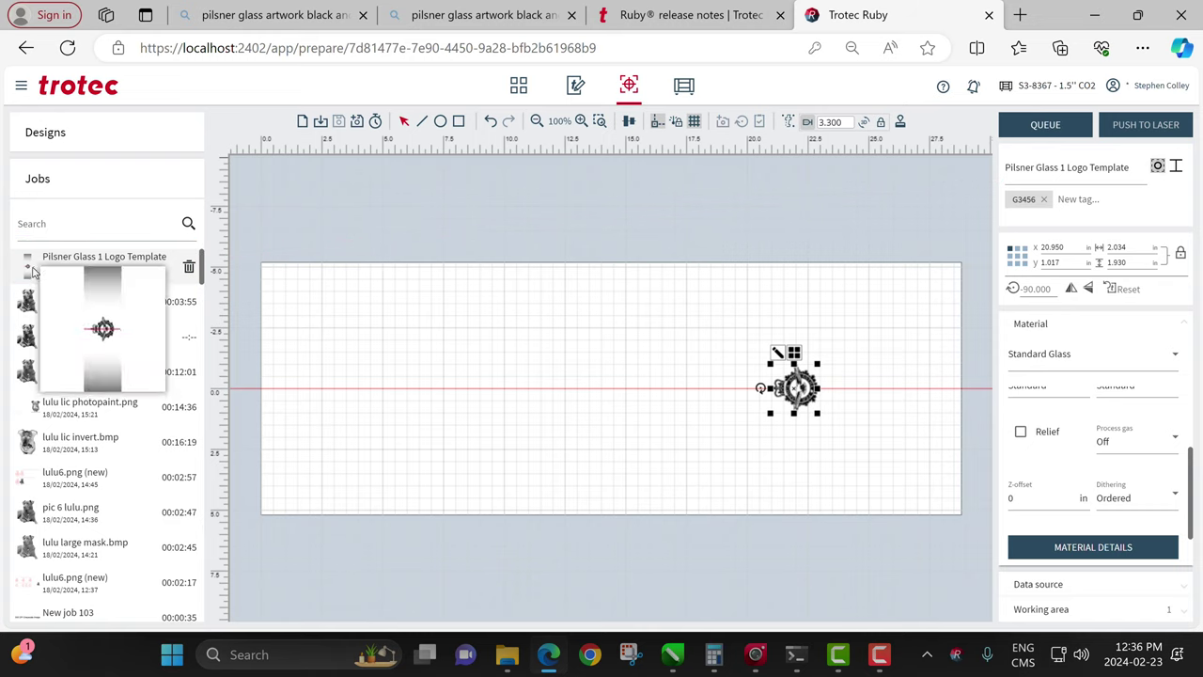
mouse_move(29, 297)
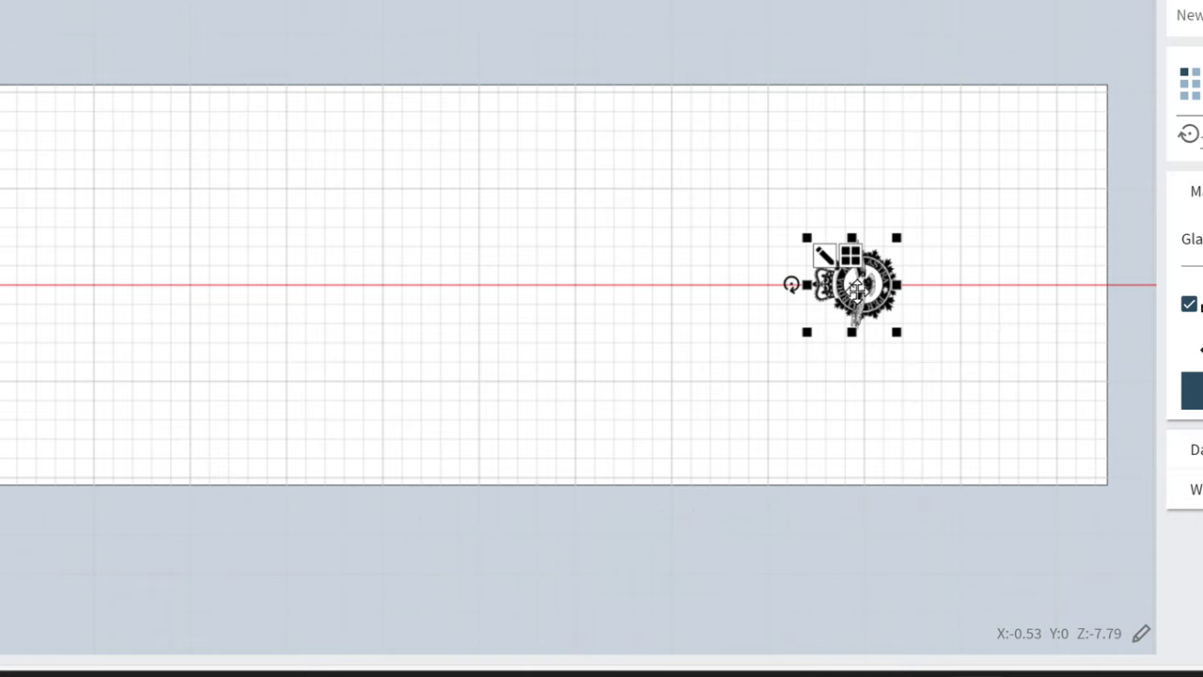
Slide the logo along the rotary centreline, and set its X position to 22.5 in from the top-left anchor point
mouse_move(856, 289)
left_mouse_down()
mouse_move(921, 290)
mouse_move(700, 288)
mouse_move(833, 298)
mouse_move(892, 288)
left_mouse_up()
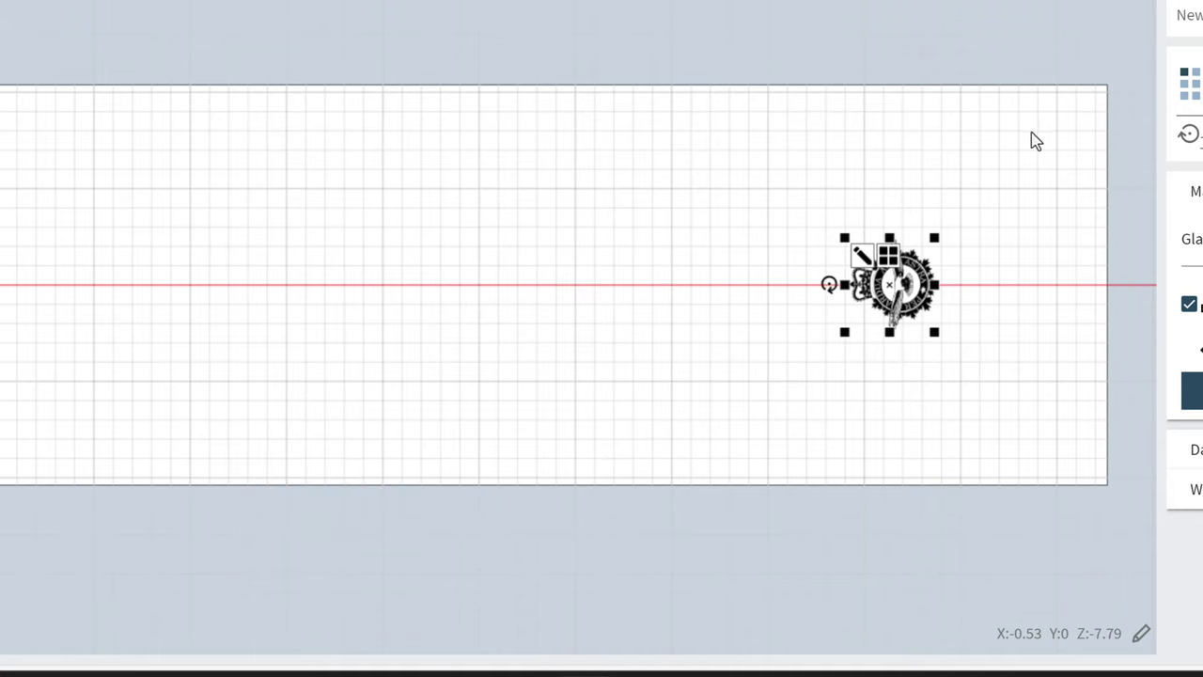
left_click_drag(905, 290, 949, 290)
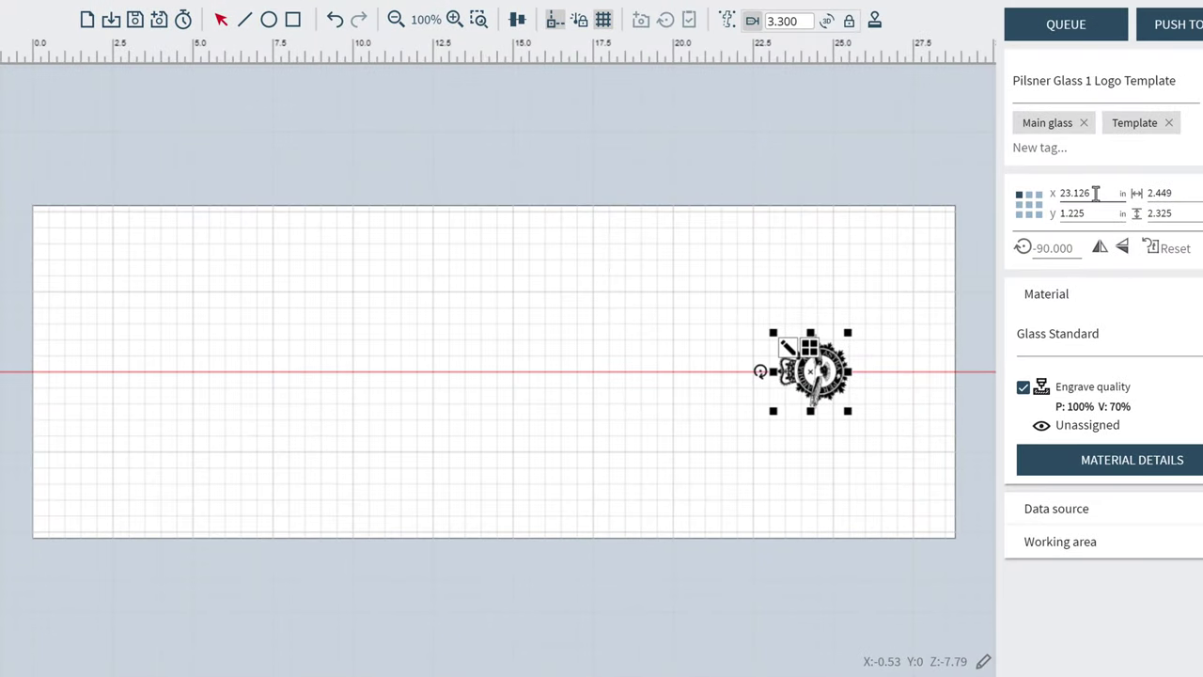
left_click(1096, 193)
type("22")
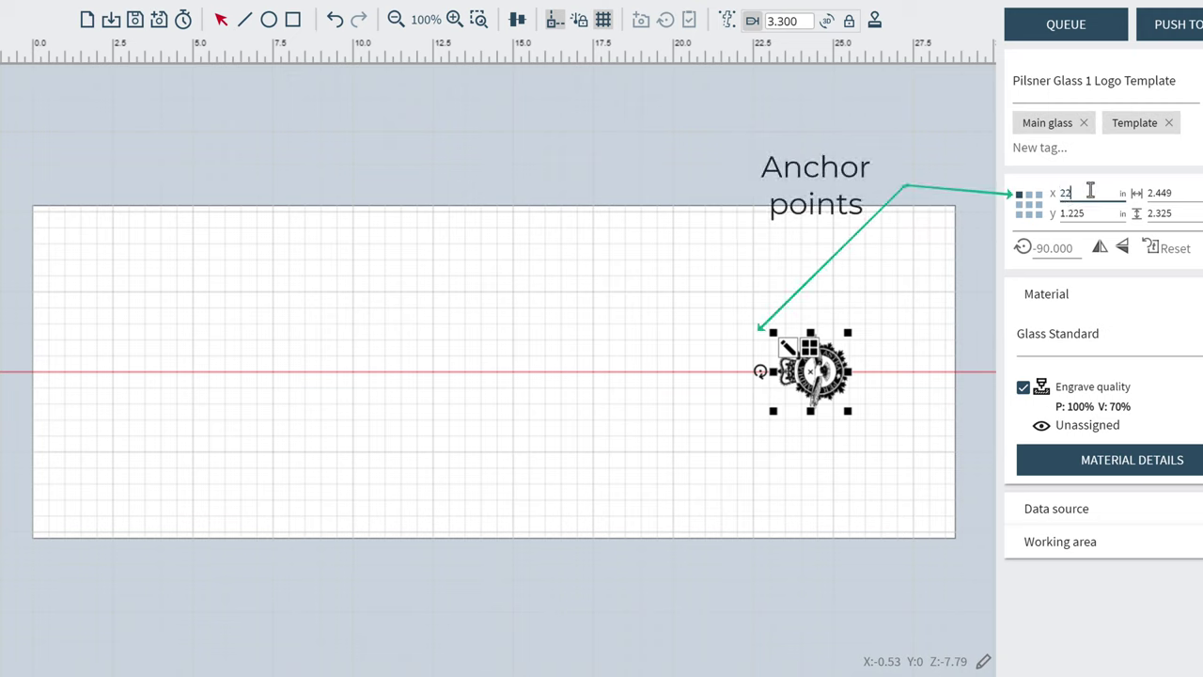
type(".5")
key("Return")
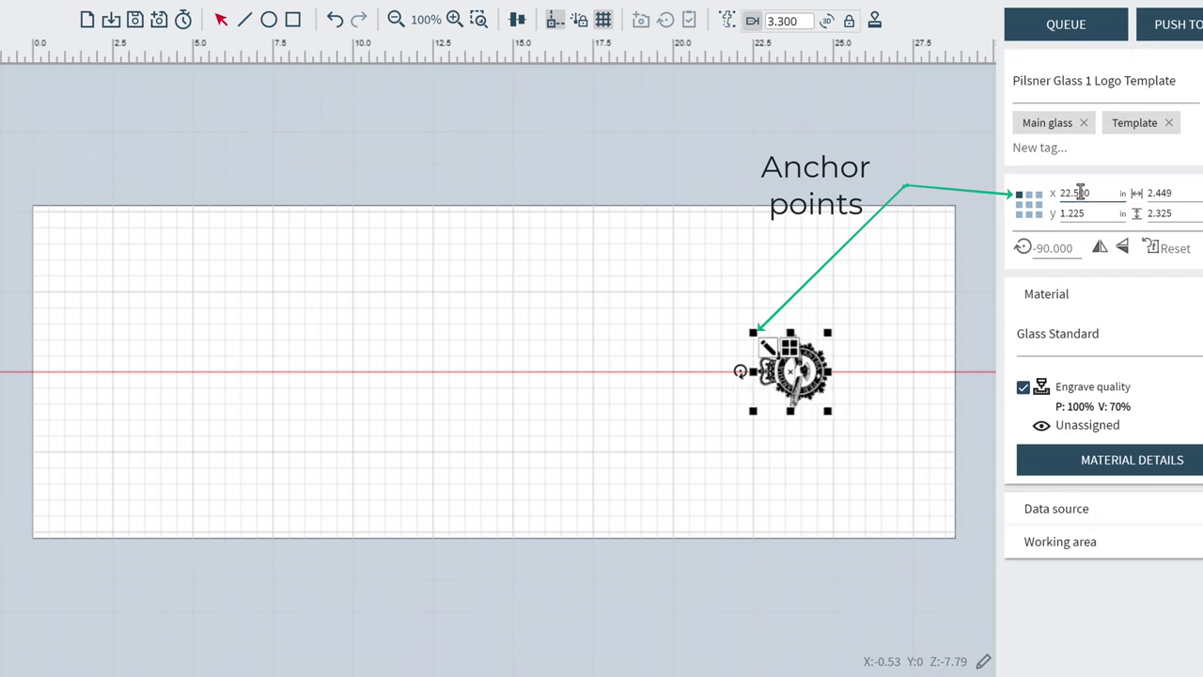
Switch the logo's anchor point to its centre and set X to 23 in
left_click(1029, 205)
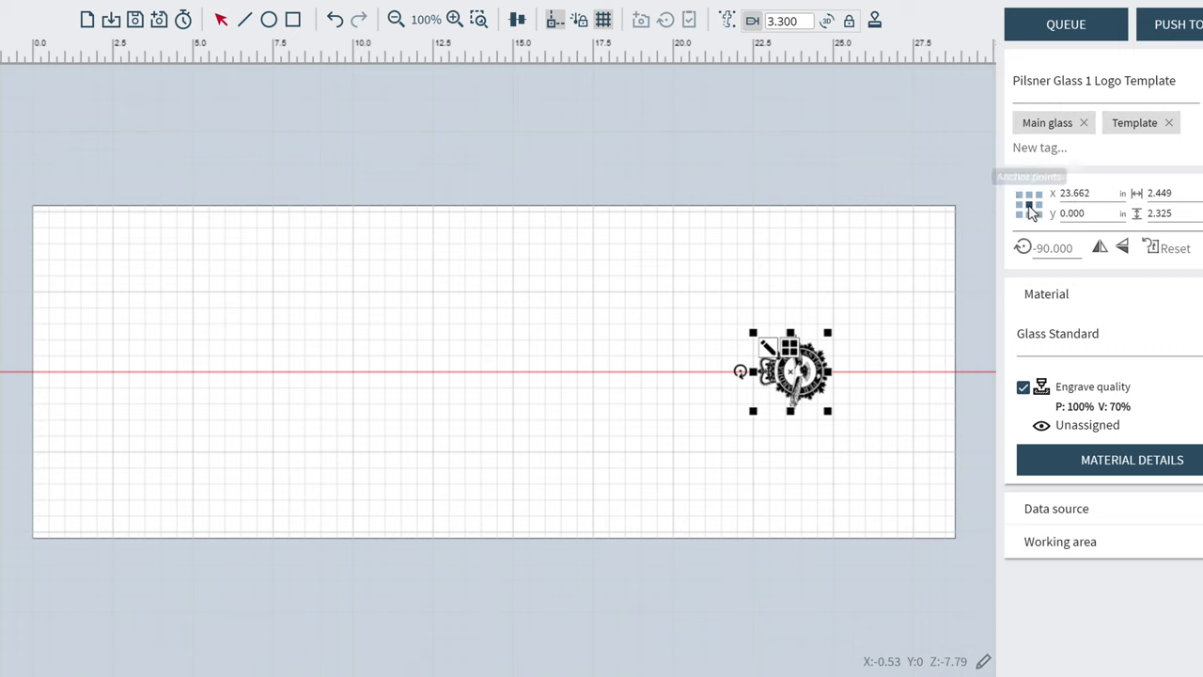
left_click(1099, 192)
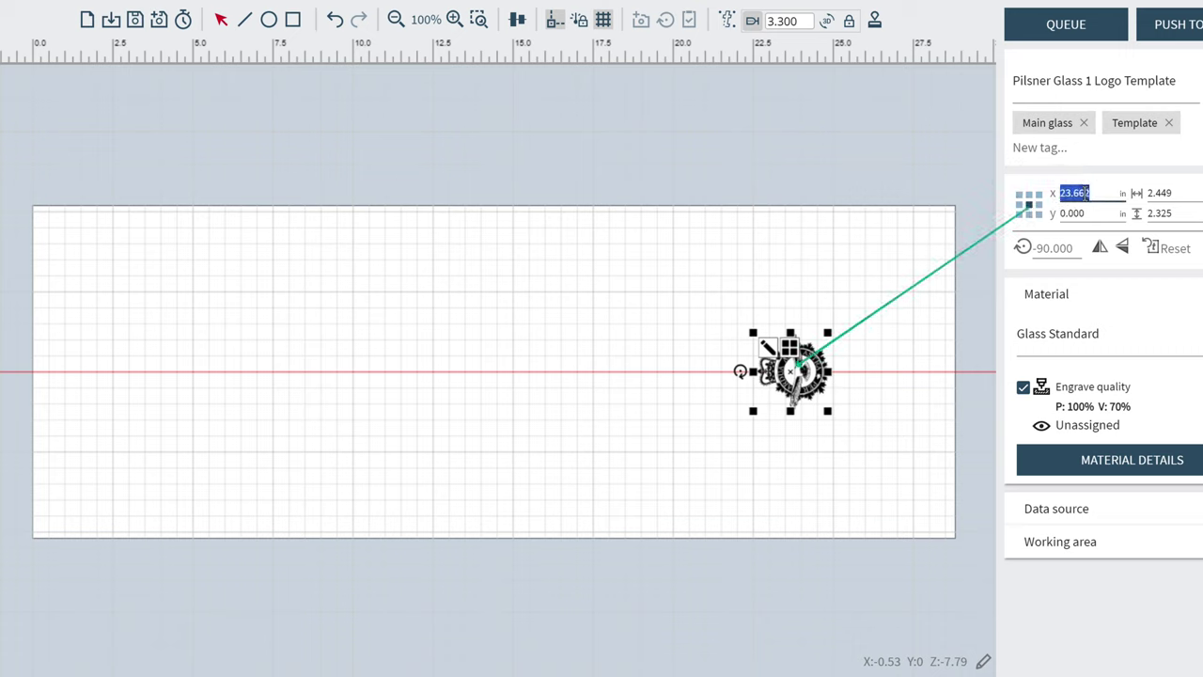
type("23")
key("Return")
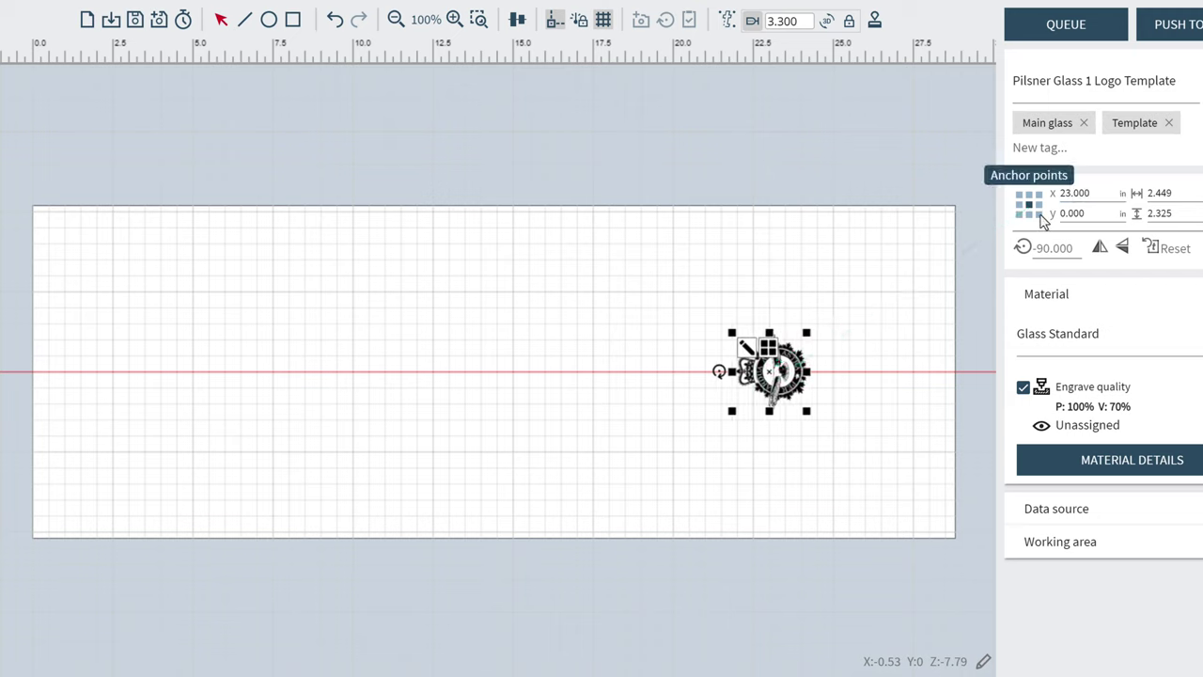
Switch the logo's anchor point to its bottom-right corner and set X to 23.6 in
left_click(1040, 215)
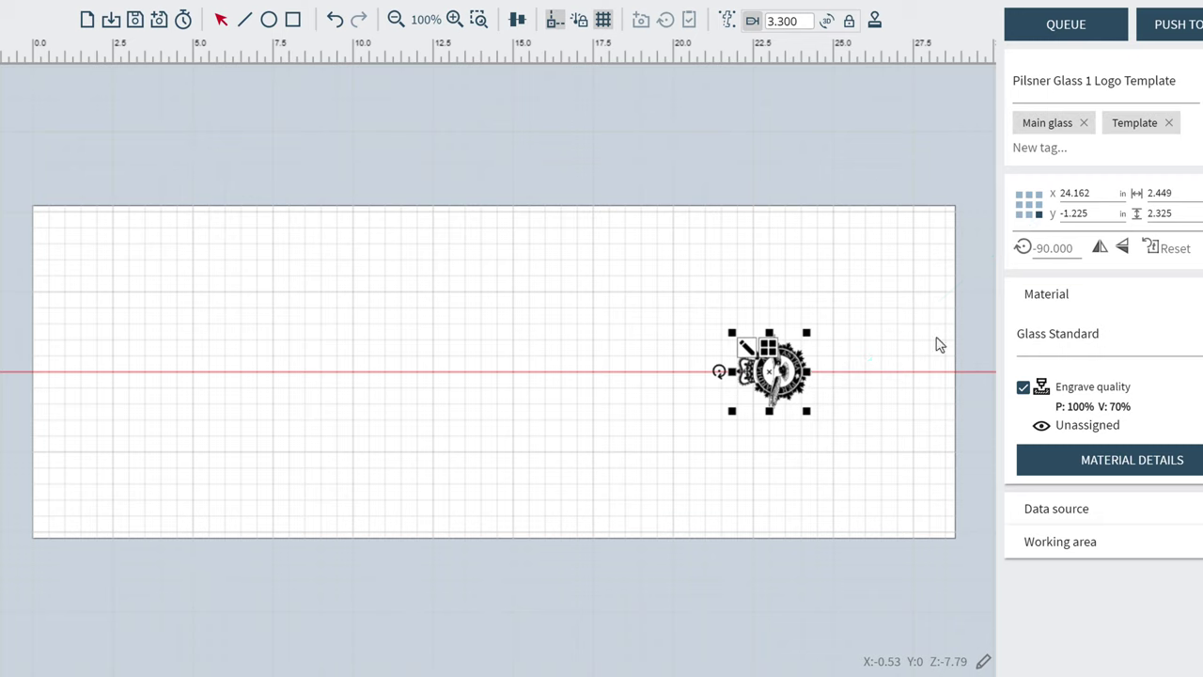
left_click_drag(1097, 197, 1051, 201)
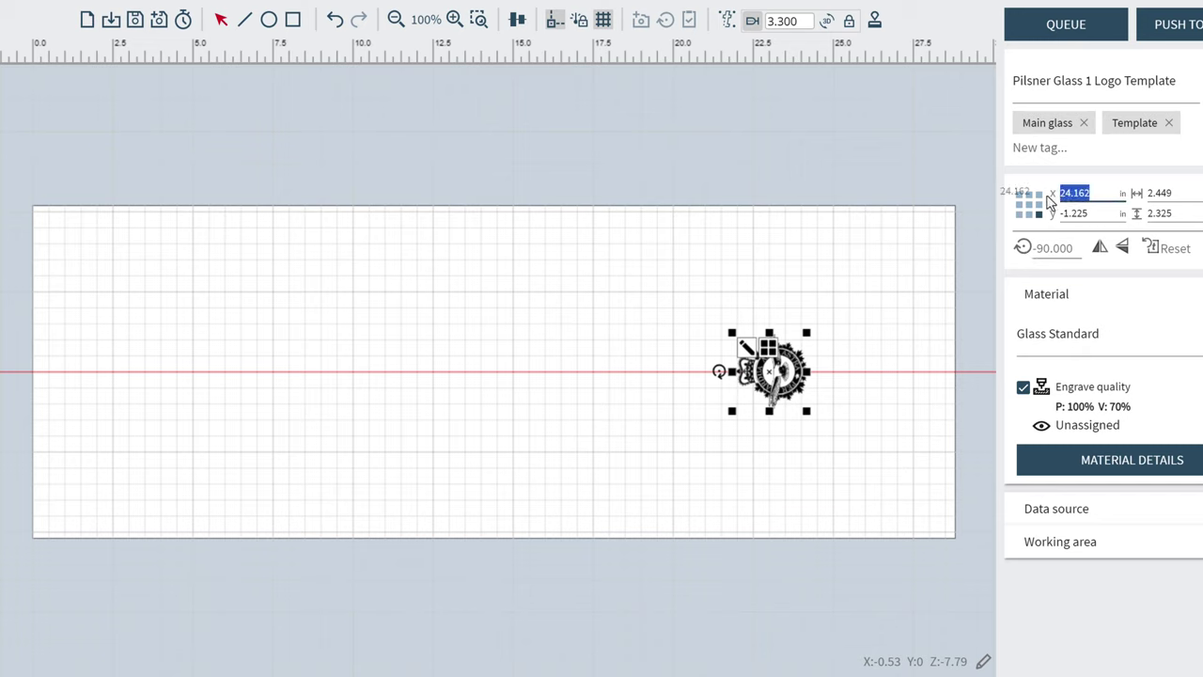
type("2")
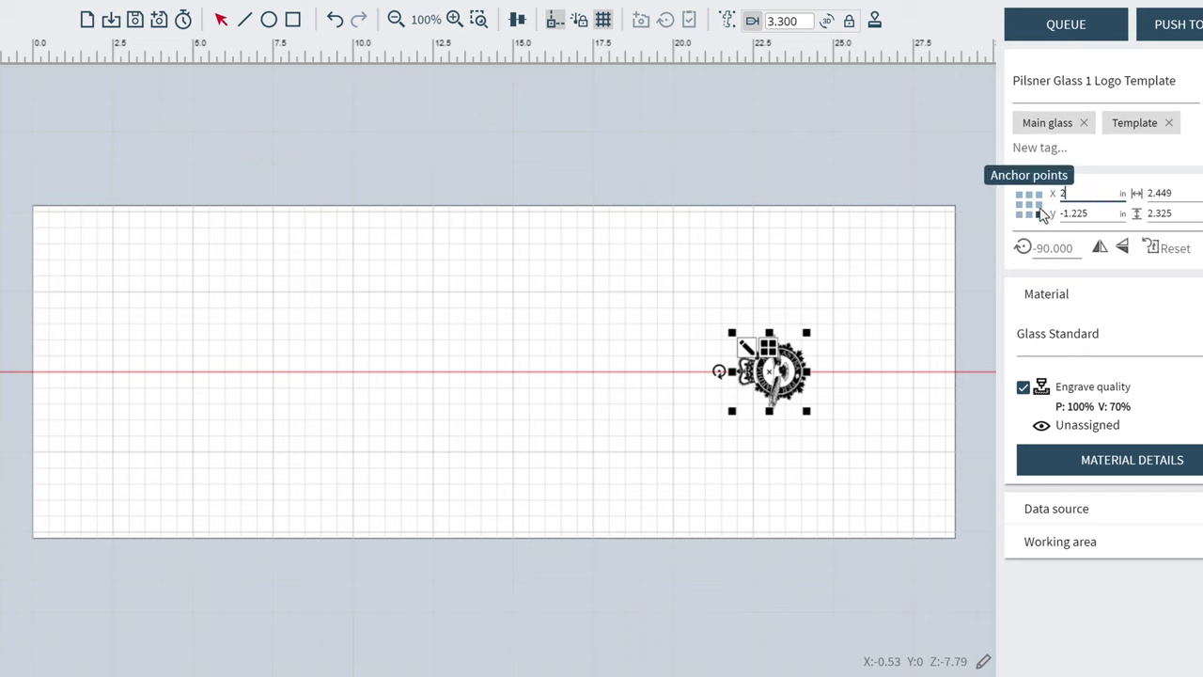
type("3.6")
key("Return")
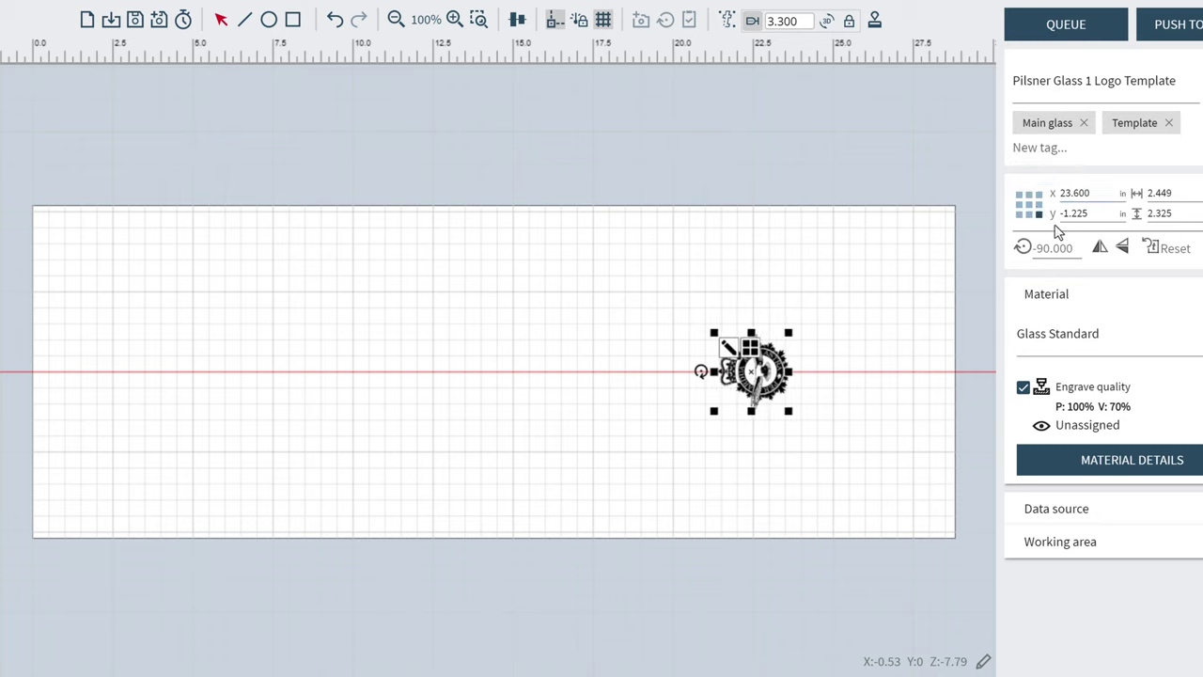
Set the logo's X position to 25 in, measured from its bottom-right anchor point
left_click(1087, 200)
double_click(1087, 201)
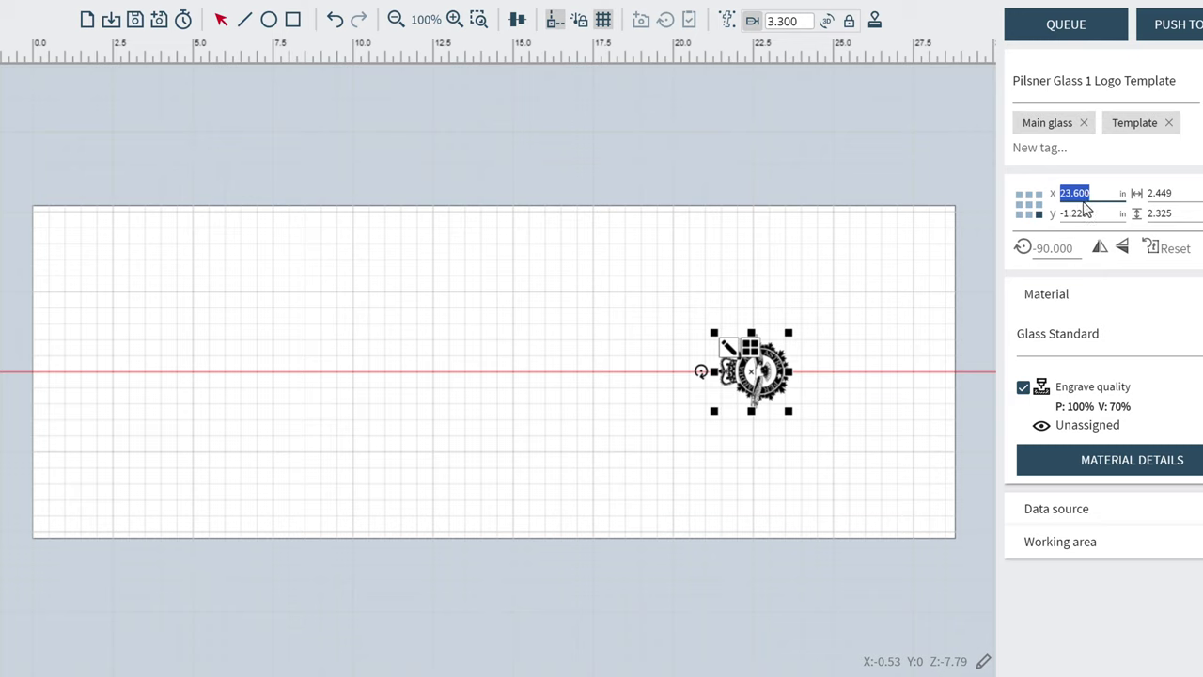
key("BackSpace")
type("25")
key("Return")
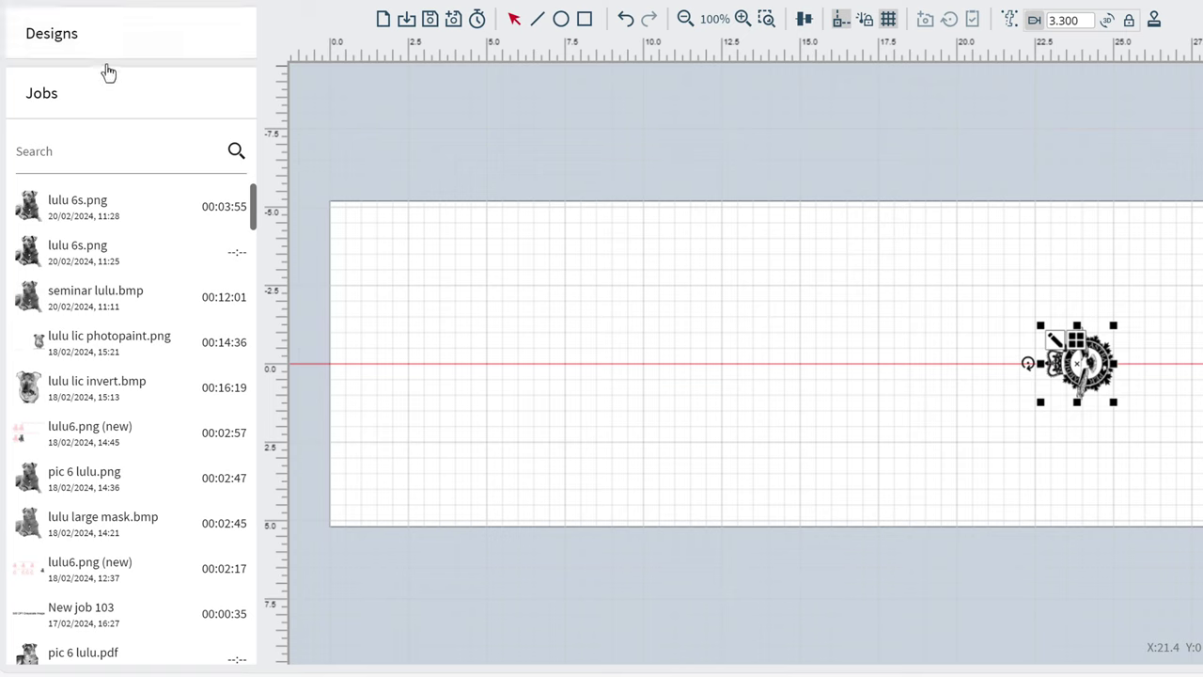
Add the G3456 rotary photo design to the job centred on the rotary centreline, and shift the logo slightly toward it
left_click(104, 36)
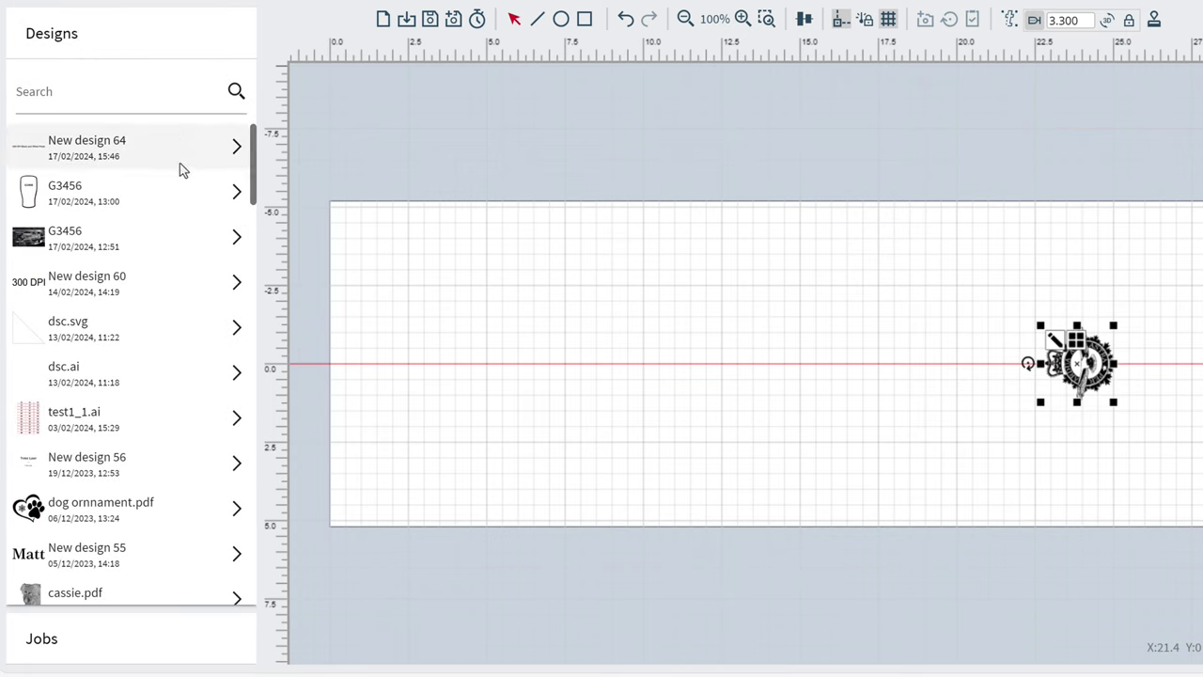
left_click(237, 243)
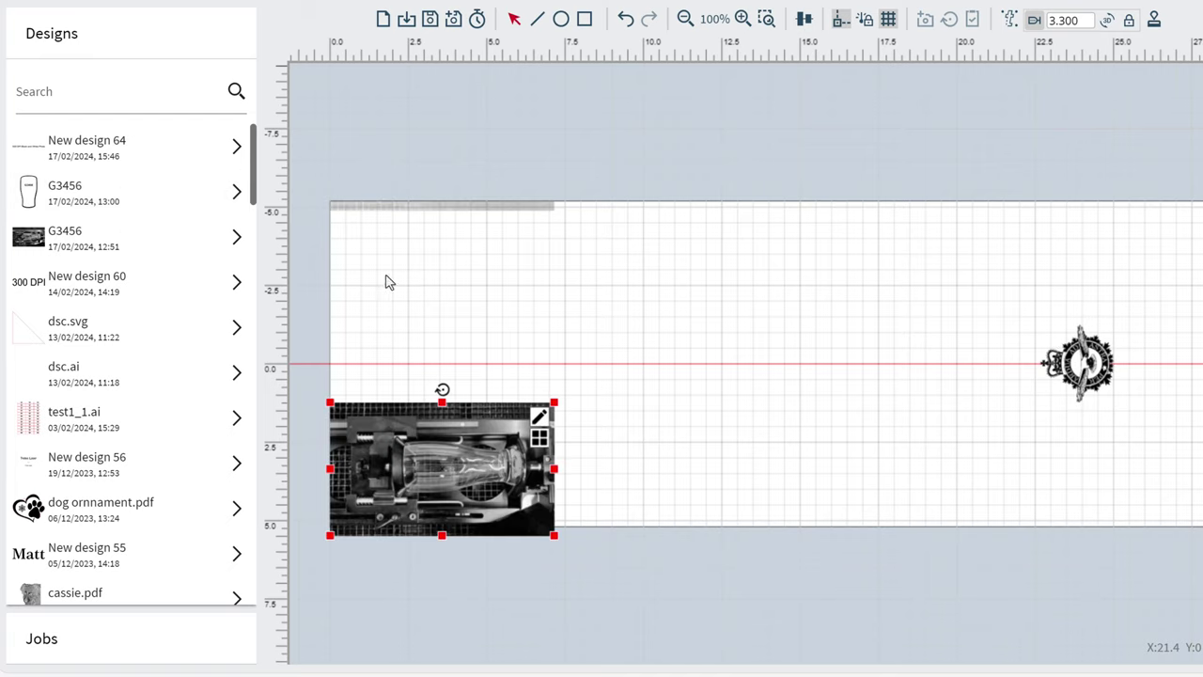
mouse_move(534, 404)
left_mouse_down()
mouse_move(592, 357)
mouse_move(636, 347)
mouse_move(698, 359)
left_mouse_up()
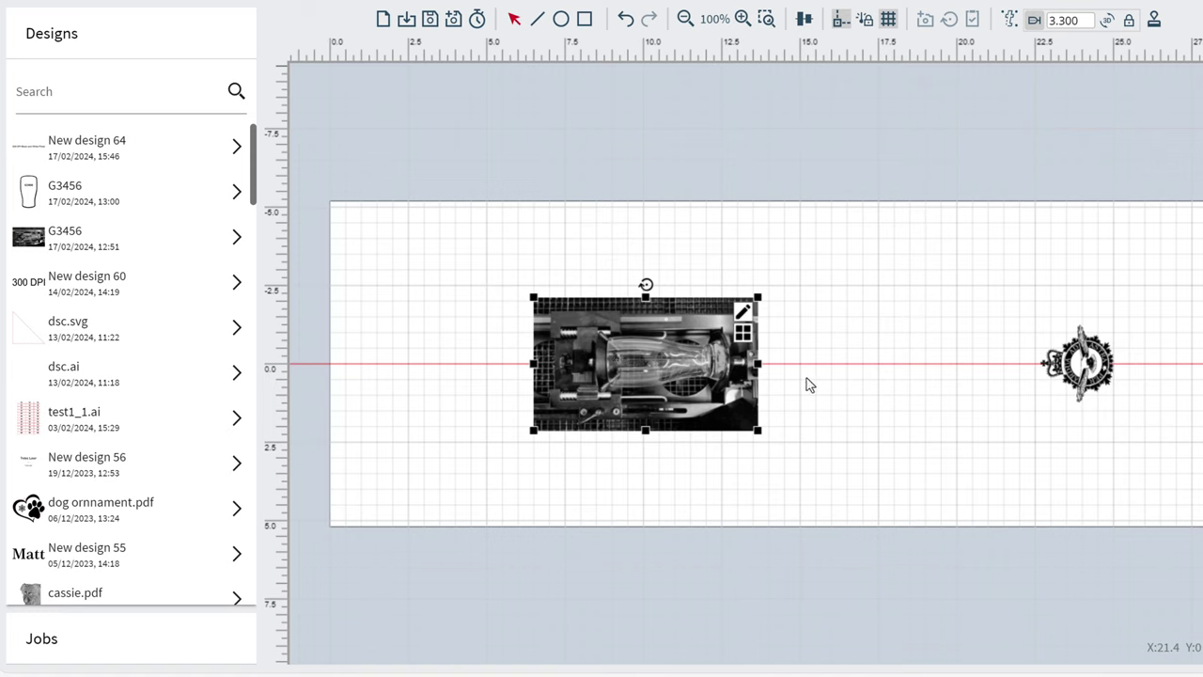
left_click_drag(1096, 357, 1054, 362)
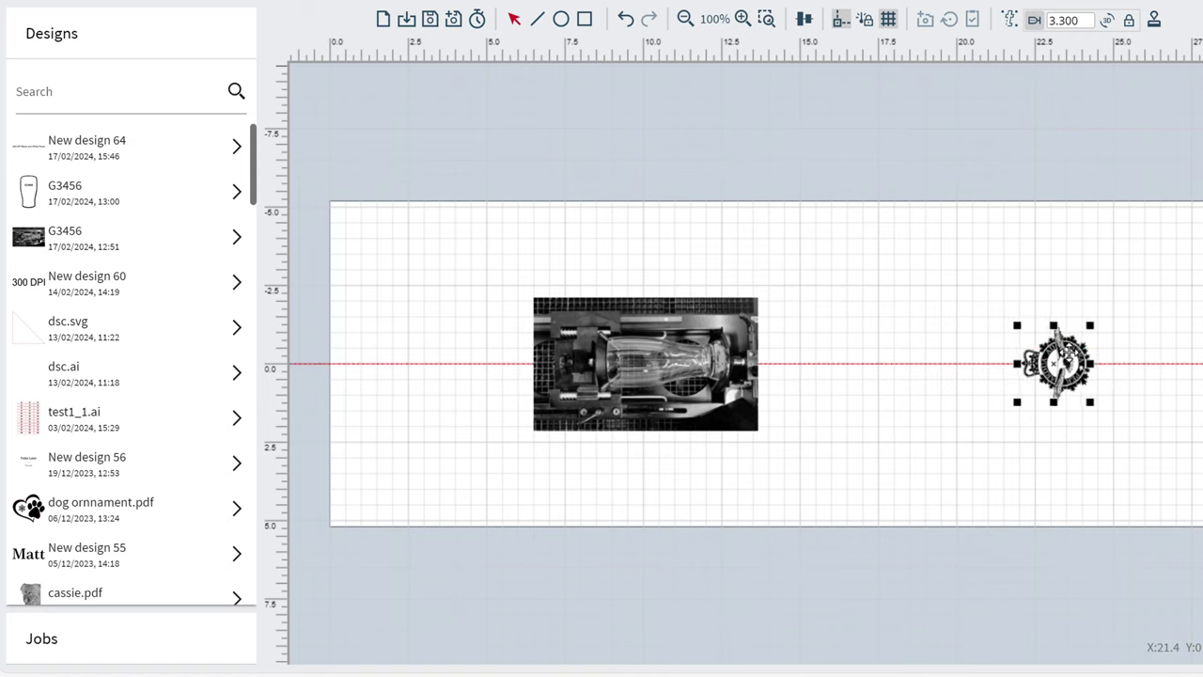
Examine the glass mounted in the rotary photo up close and compare it with the logo's placement
left_click(625, 322)
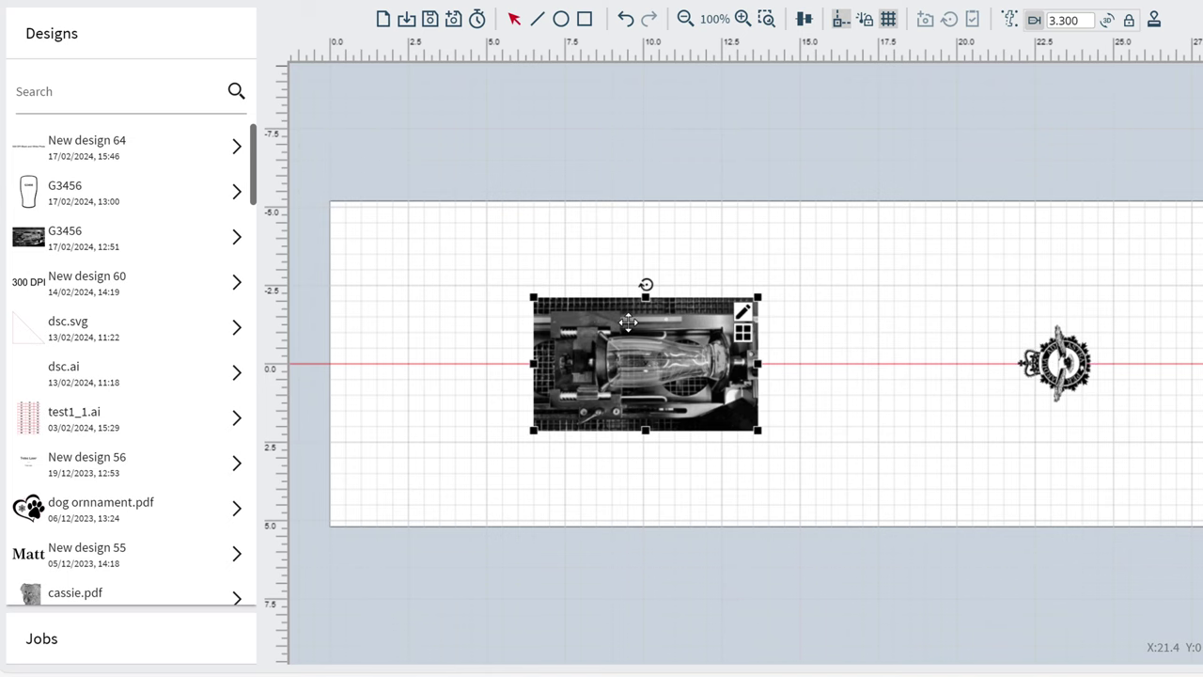
scroll(602, 364, "up", 2)
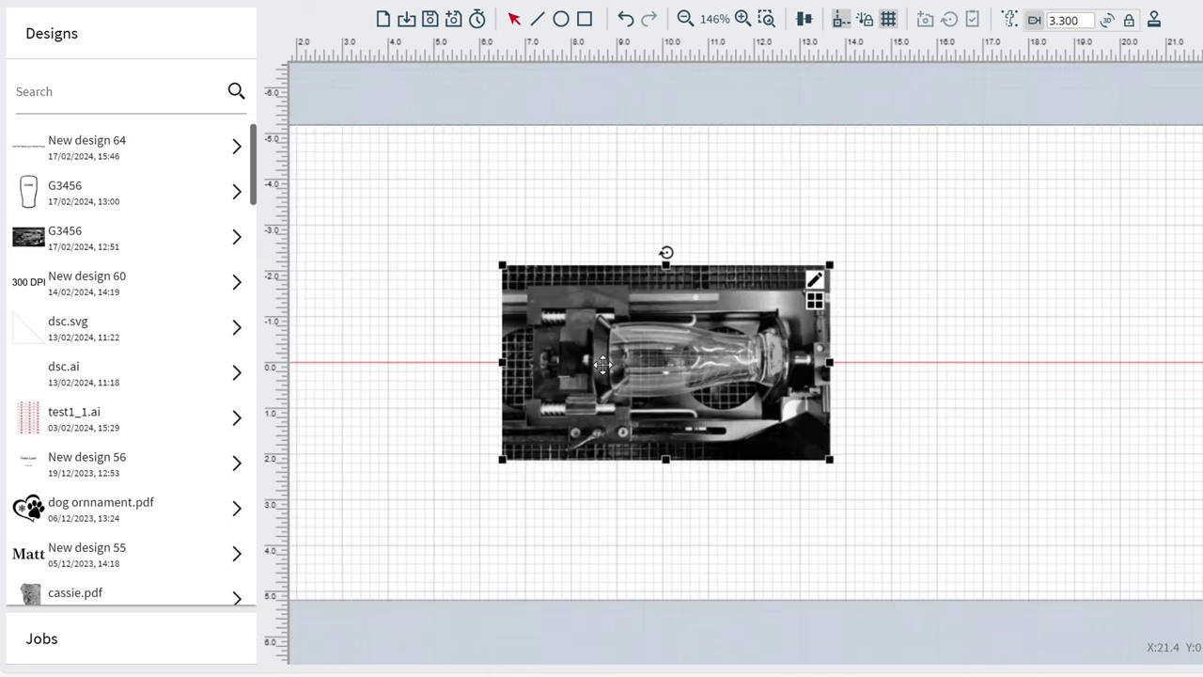
scroll(601, 365, "up", 1)
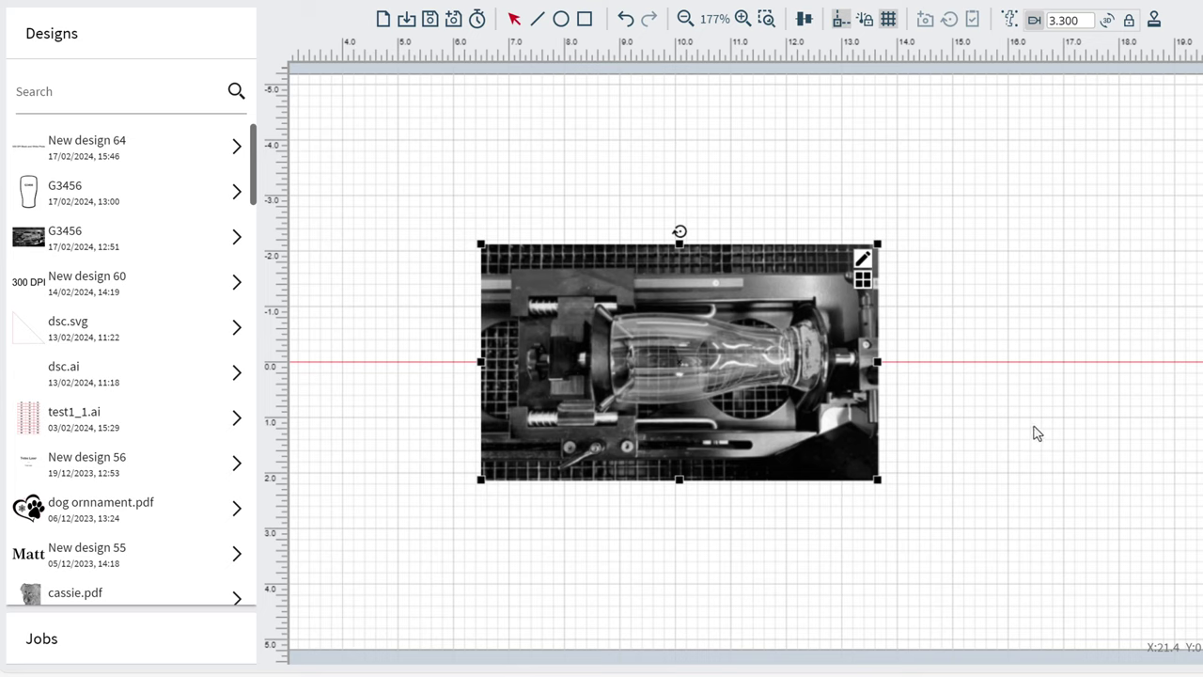
scroll(1037, 430, "down", 4)
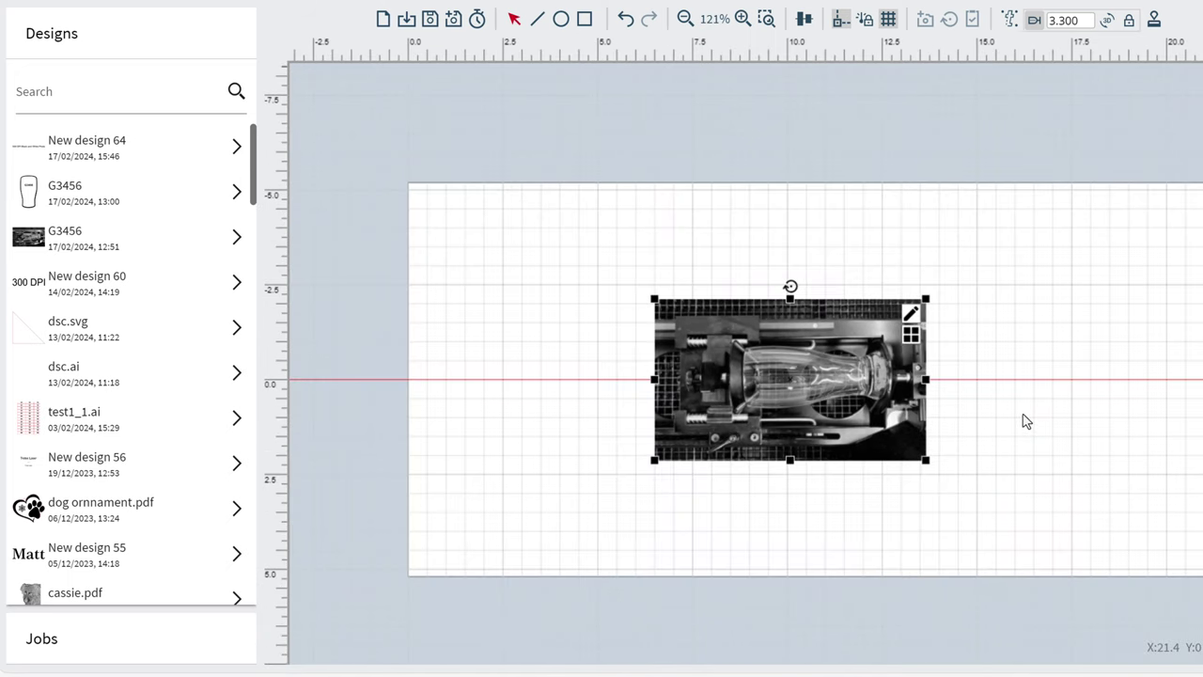
scroll(916, 406, "right", 1)
scroll(917, 406, "right", 3)
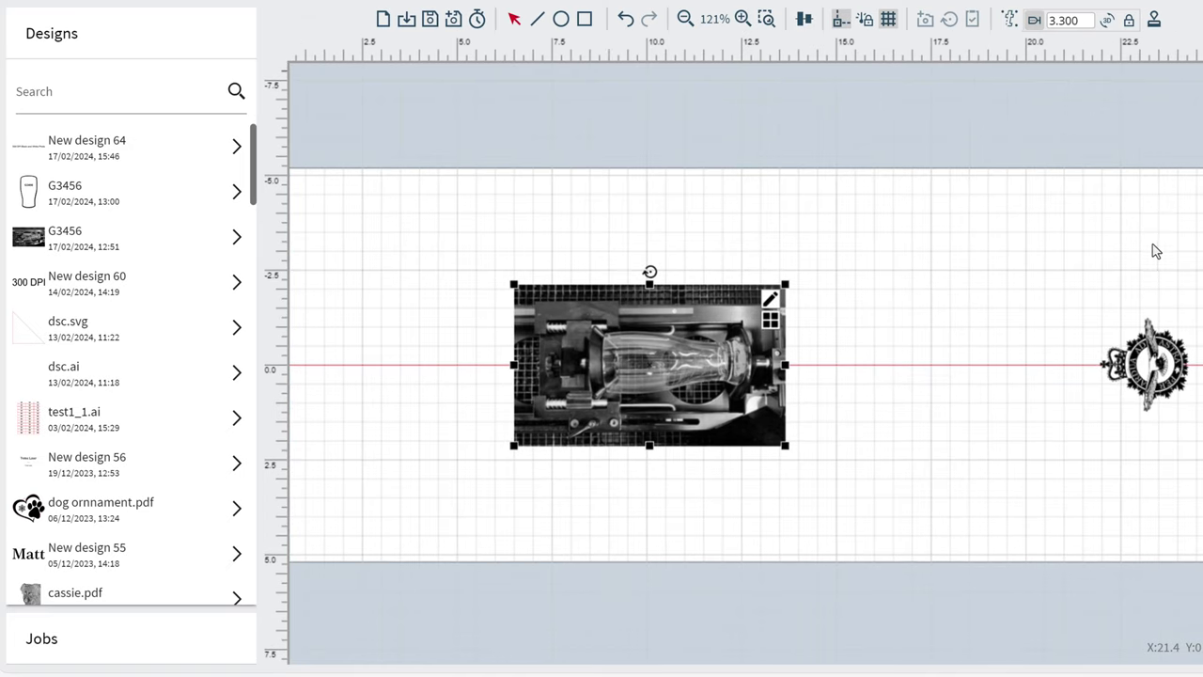
Move the logo up off the rotary centreline and back onto it, with its left edge at about X 21.6 in
left_click(1164, 358)
left_click(1157, 271)
left_click(1176, 359)
left_click(1151, 419)
left_click(1154, 415)
left_click(1154, 367)
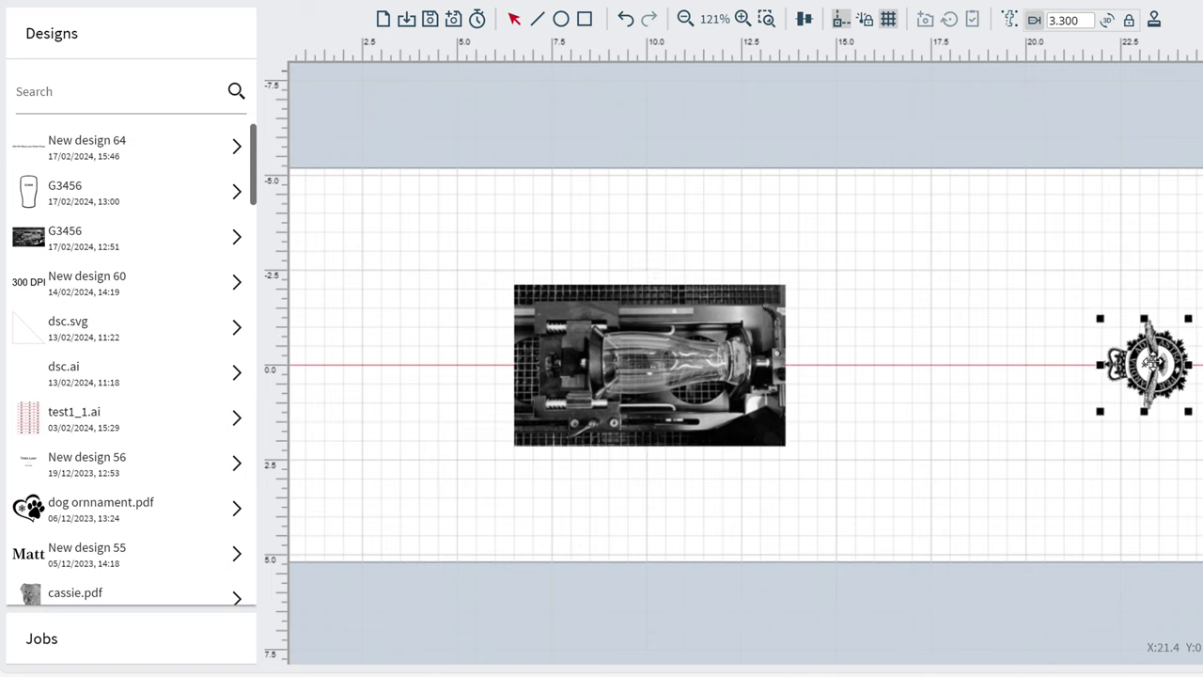
left_click_drag(1154, 367, 1159, 203)
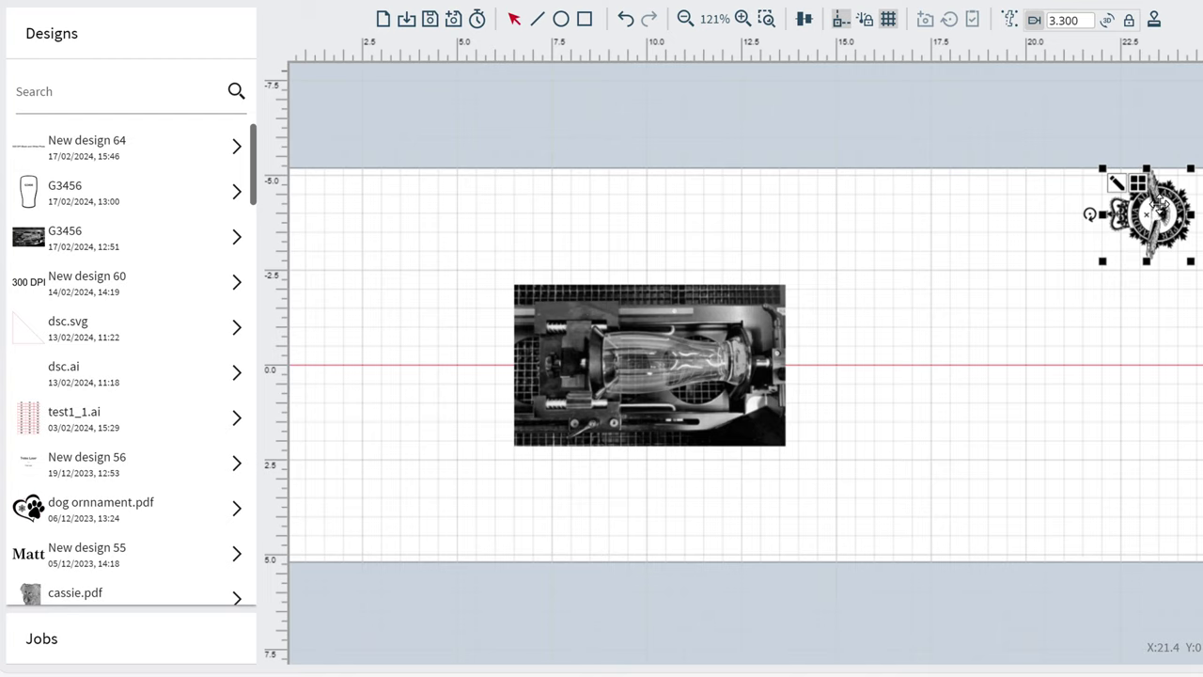
left_click_drag(1158, 202, 1138, 365)
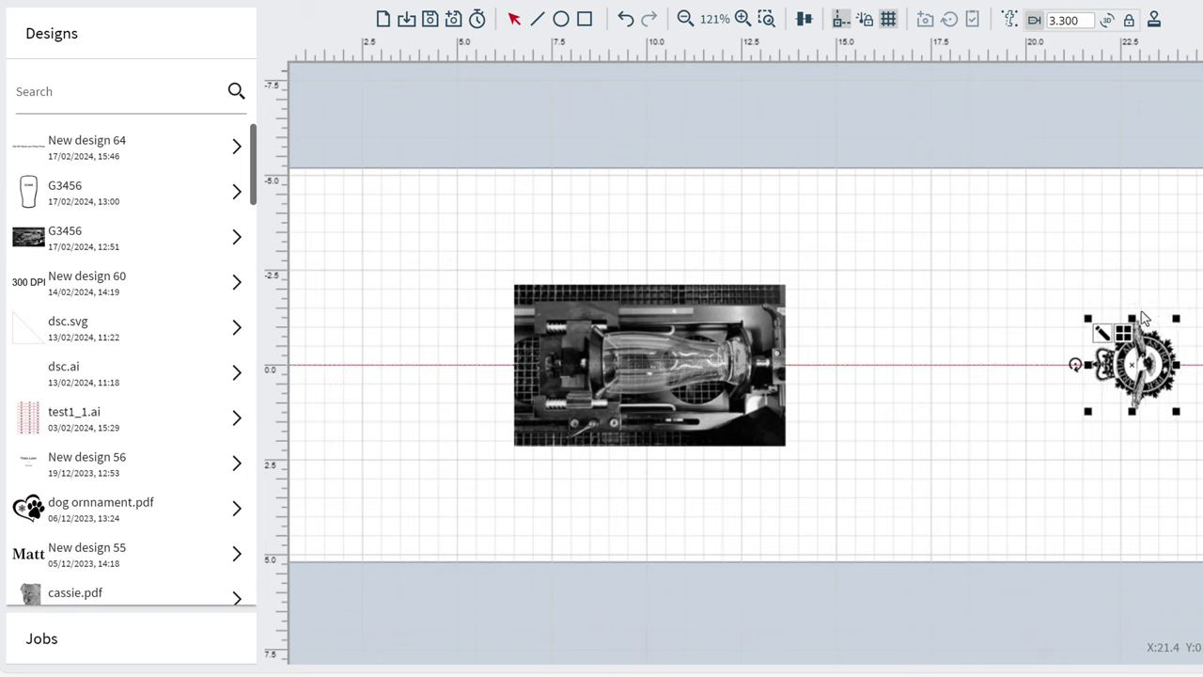
Recolour the rotary photo red in the design editor, update the job, and move the photo to about X 0.59 in, Y -2.13 in
left_click(694, 353)
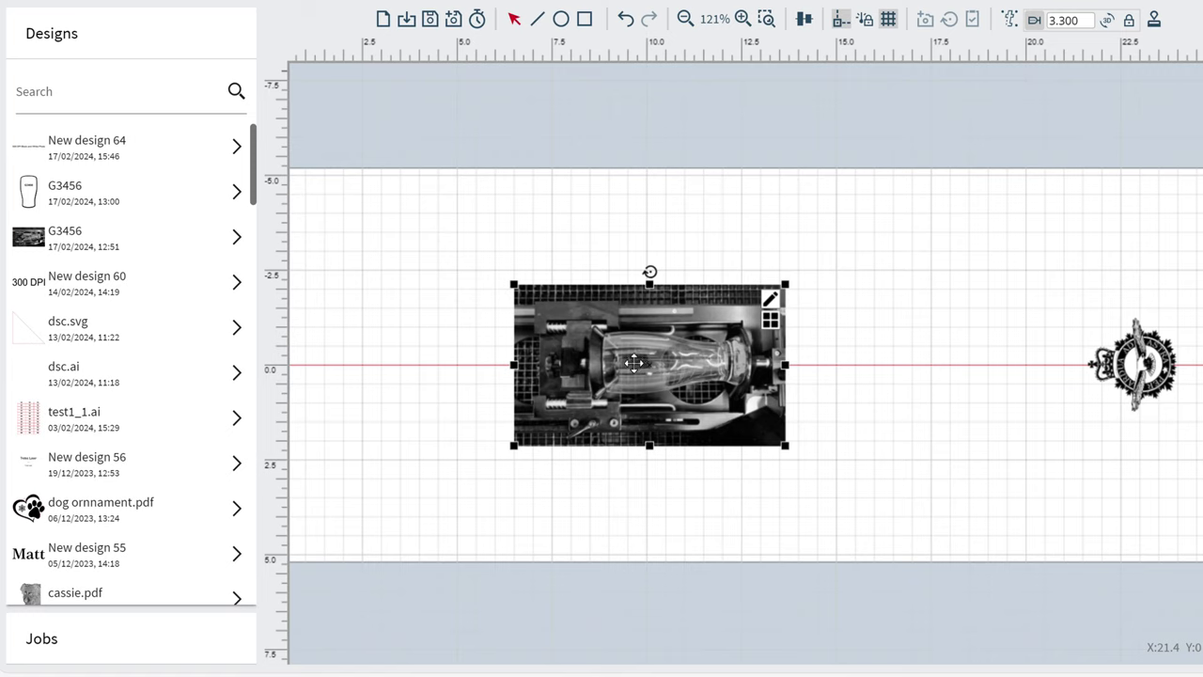
left_click(770, 301)
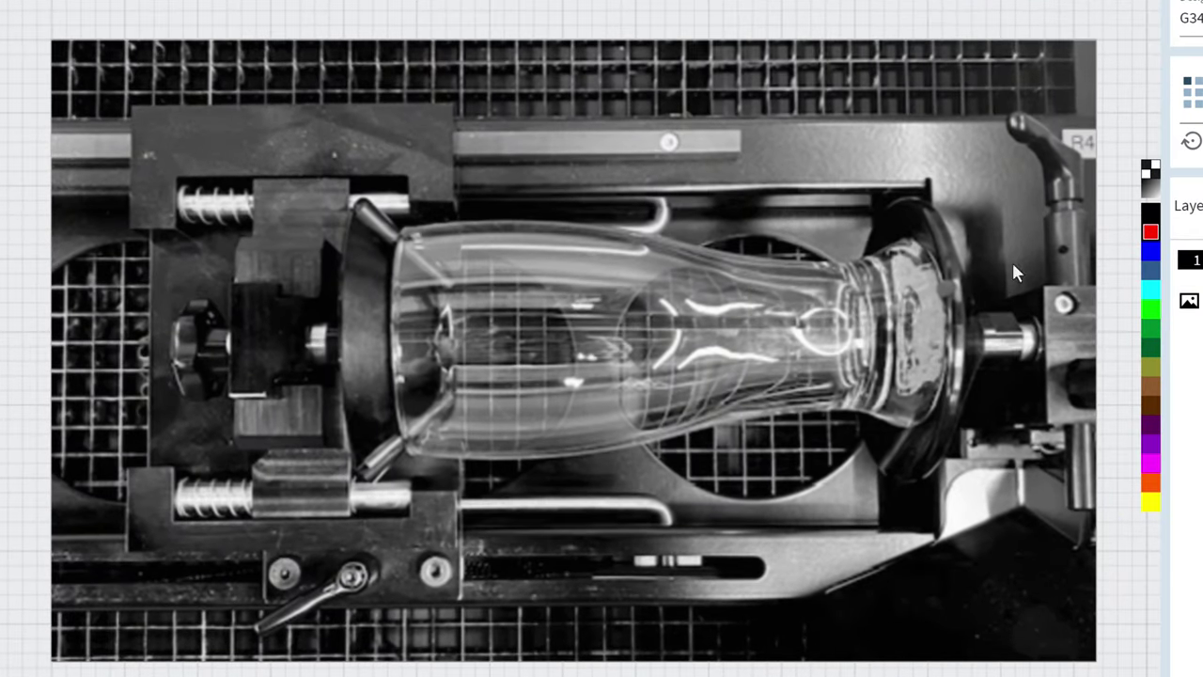
left_click(1013, 272)
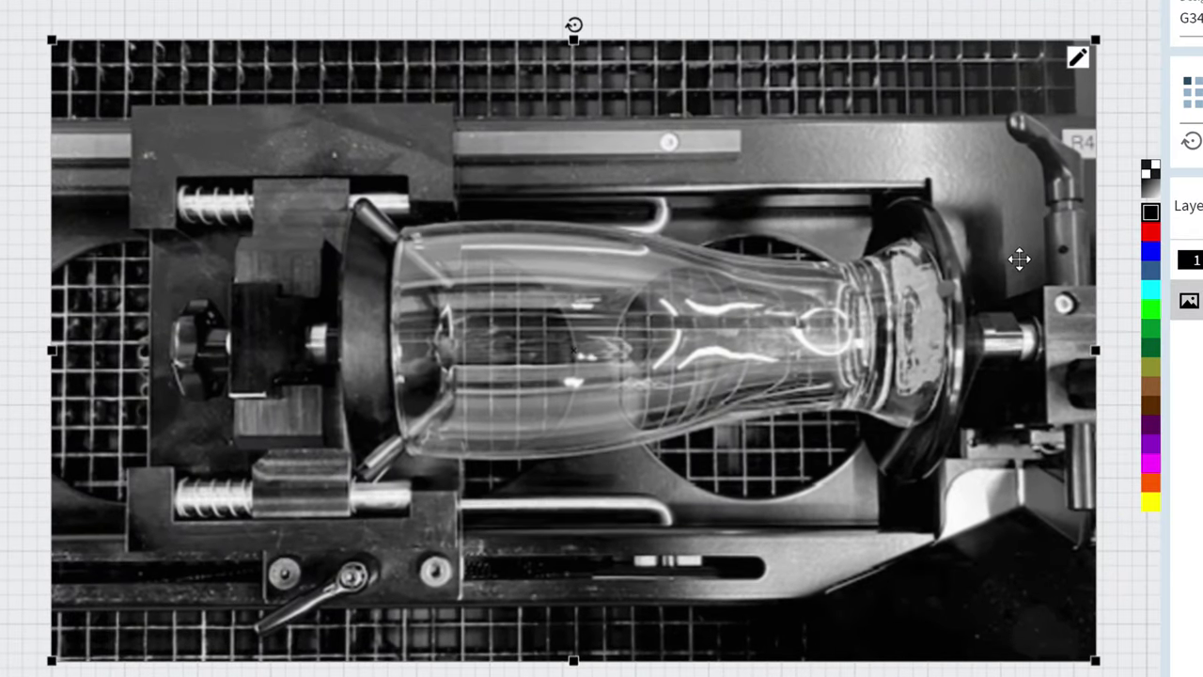
left_click(1151, 233)
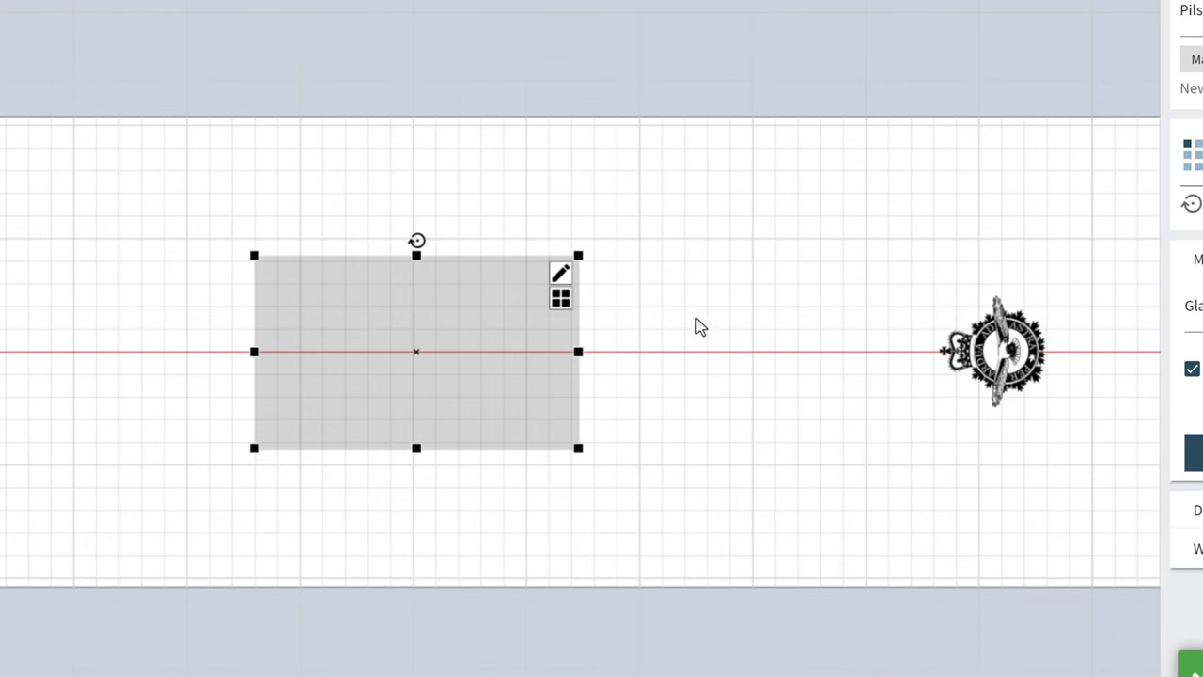
scroll(367, 376, "down", 2)
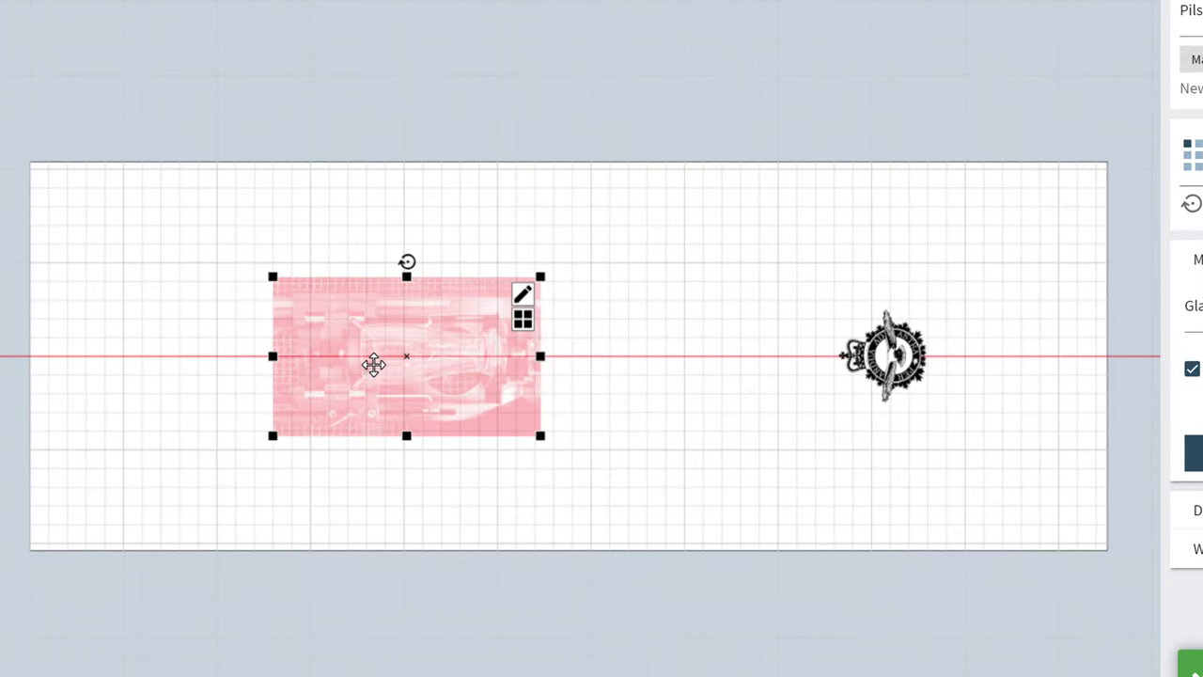
left_click_drag(255, 367, 155, 360)
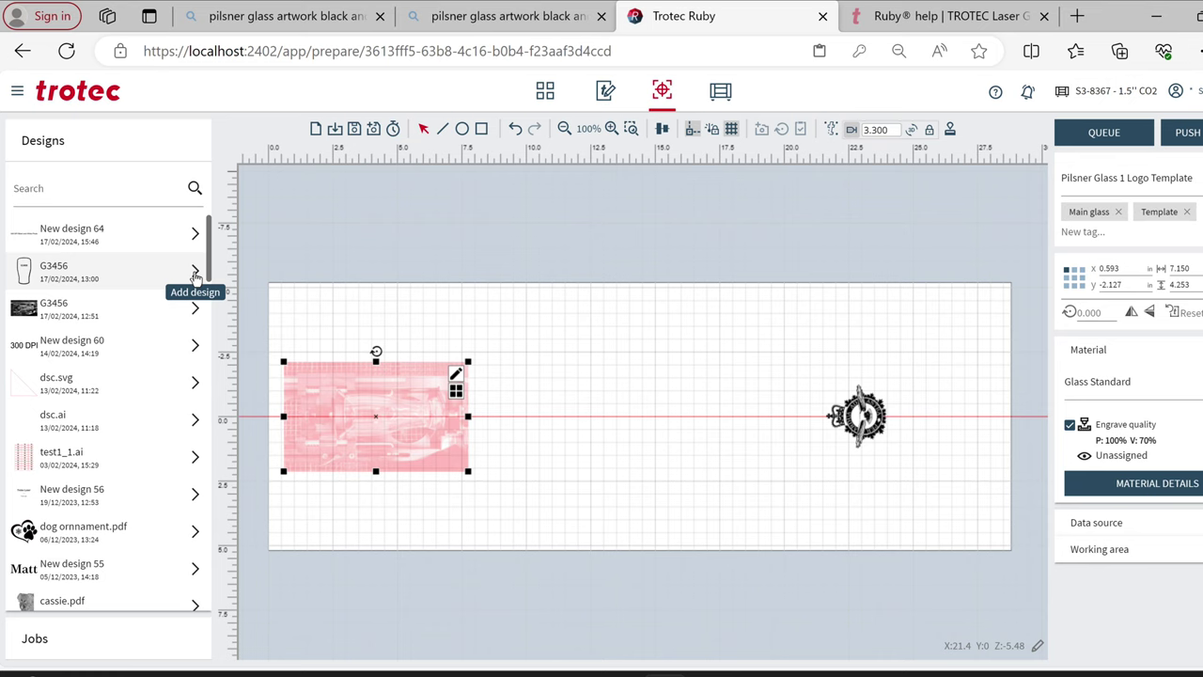
Add the G3456 glass outline design at about X 8.62 in, Y -4.83 in, and insert G3456 before Template in the job name
left_click(195, 273)
left_click_drag(496, 423, 525, 344)
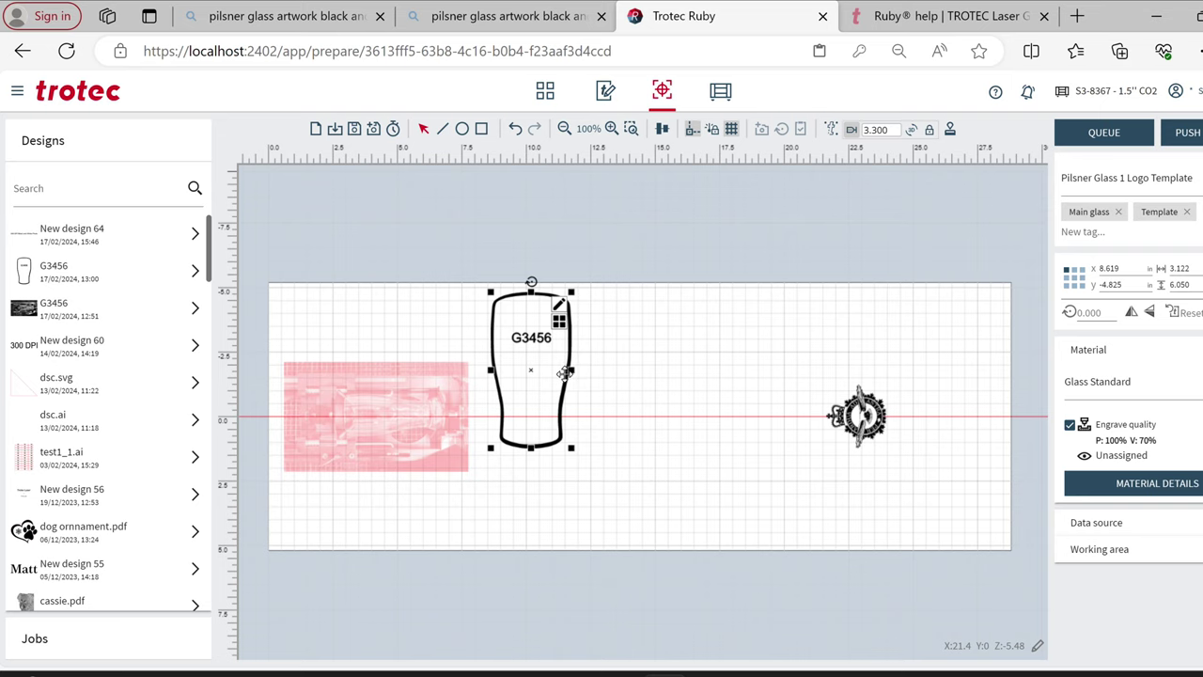
left_click(1152, 178)
type("G3456")
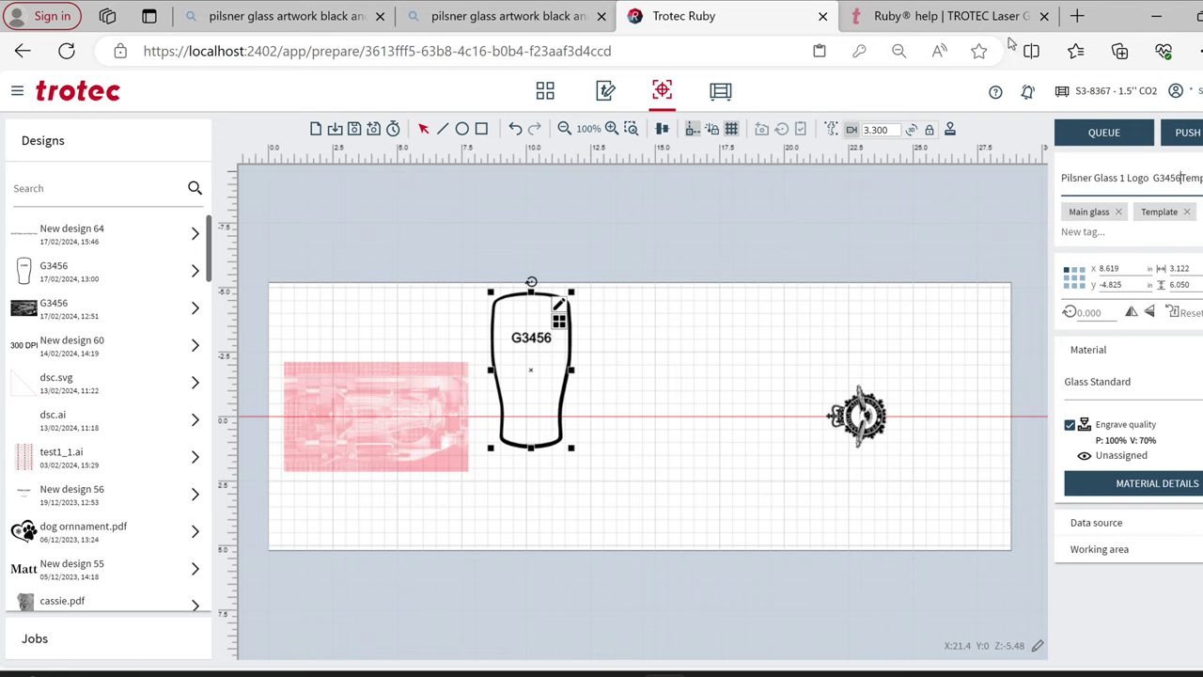
Recolour the G3456 glass outline design red in the design editor and update the job
left_click(560, 314)
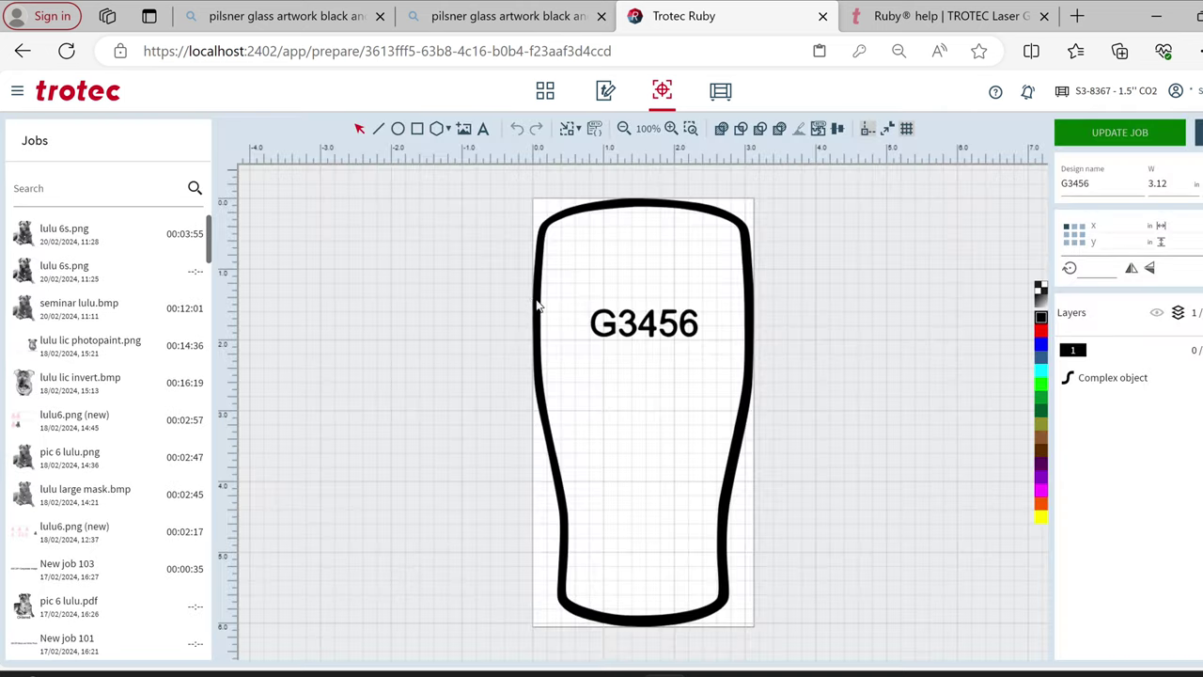
left_click(539, 305)
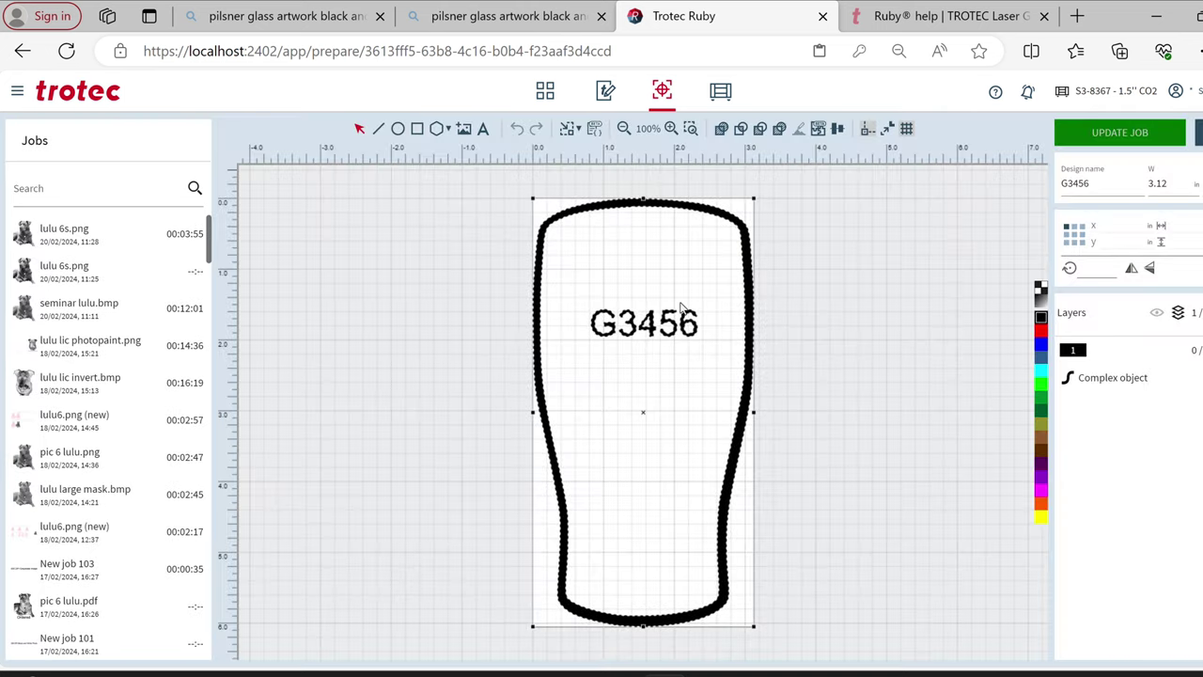
left_click(1041, 334)
left_click(1107, 141)
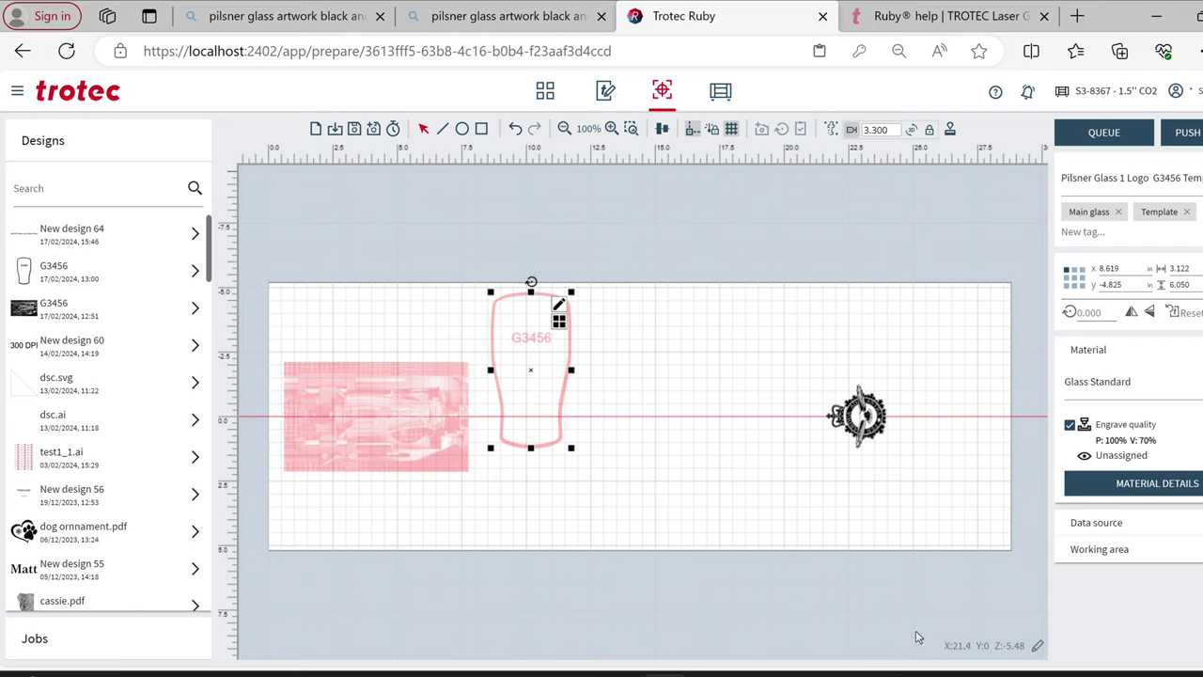
left_click(505, 488)
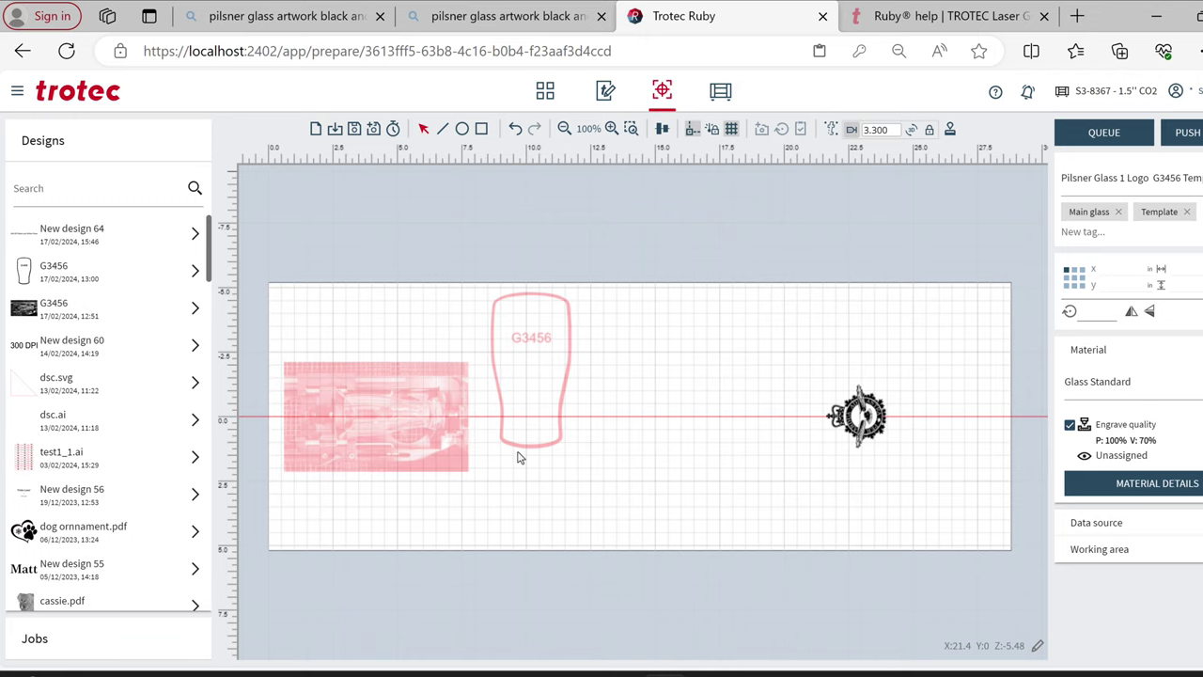
Reopen the glass outline design for editing and add the Arial text "Z = -5.48" below G3456, at about X 0.70 in, Y 4.09 in
left_click(517, 440)
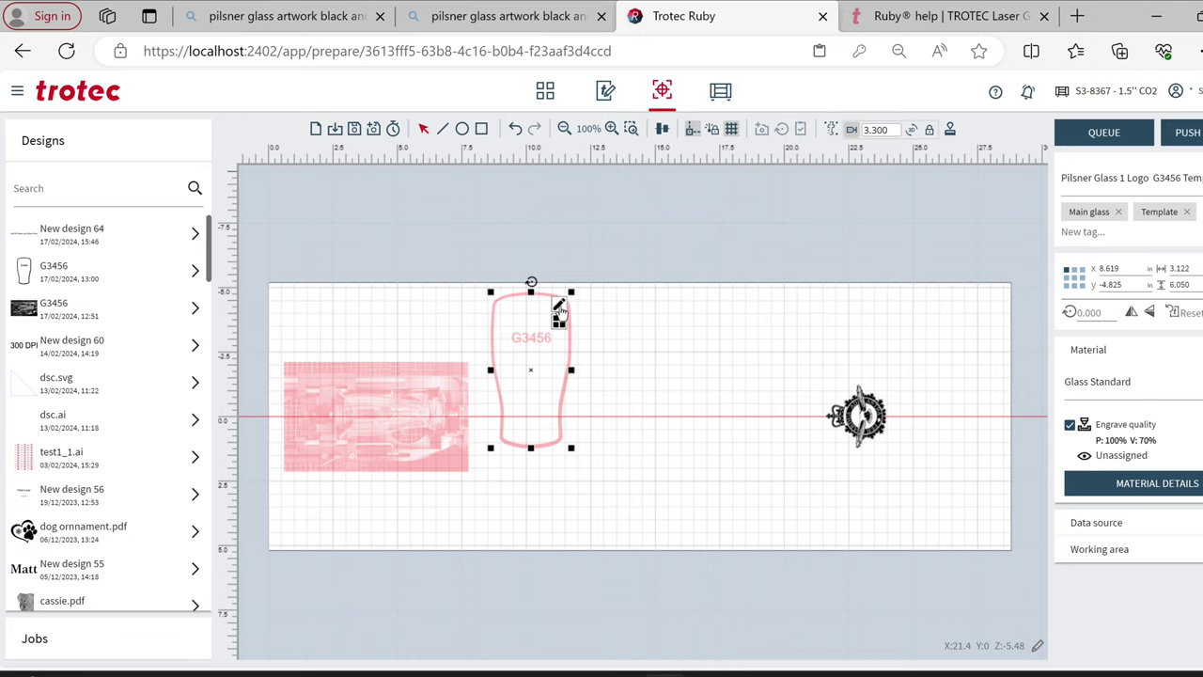
left_click(559, 305)
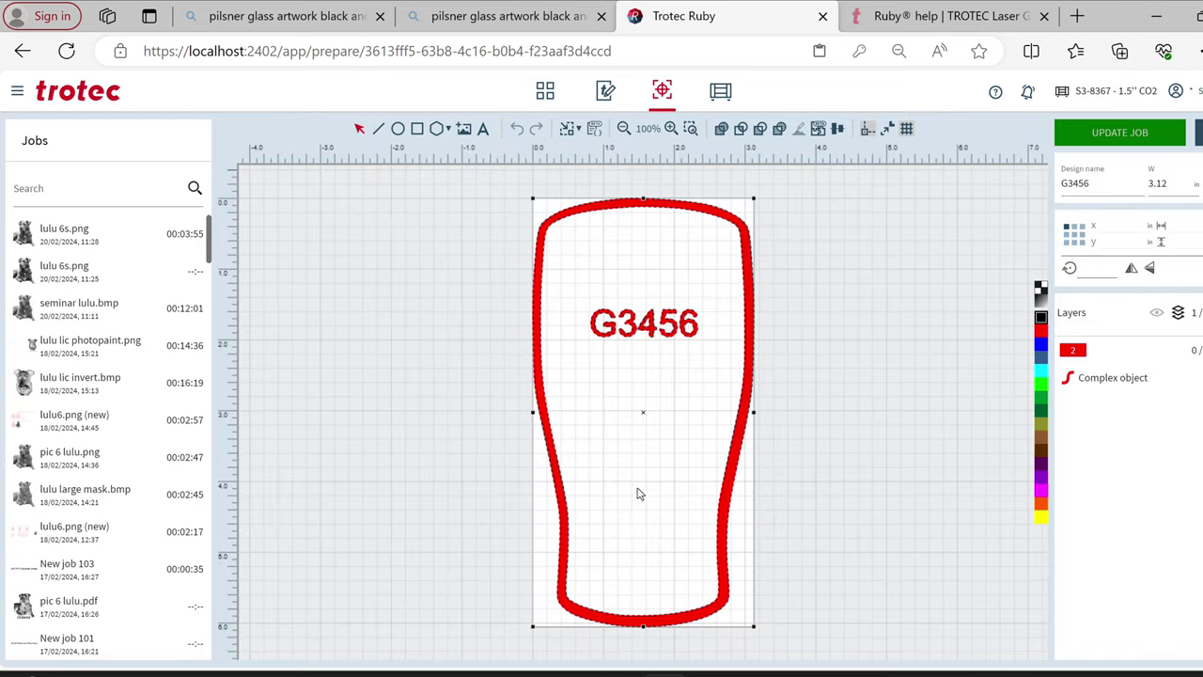
left_click(626, 182)
left_click(482, 131)
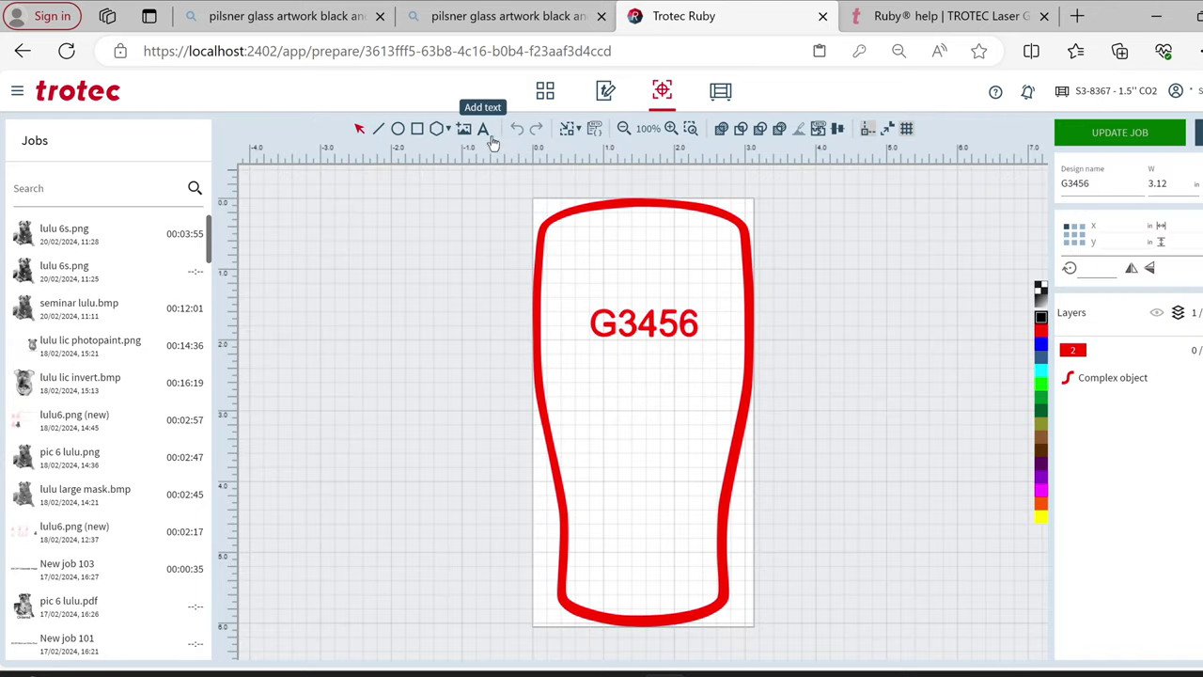
left_click(600, 517)
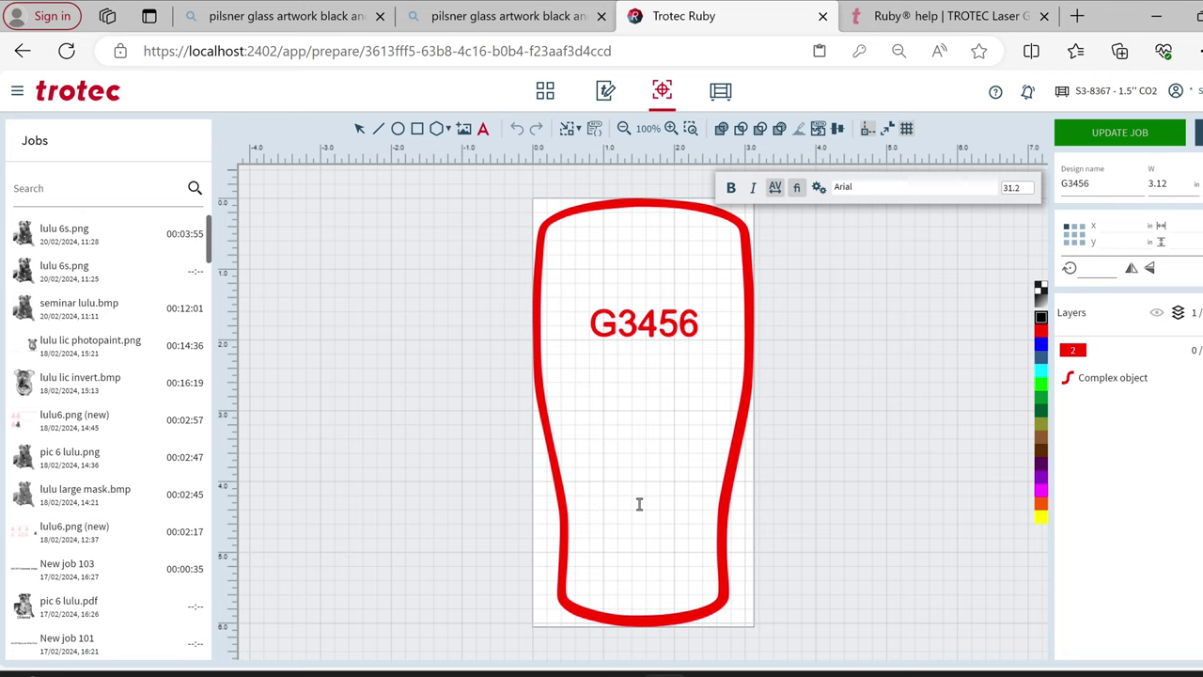
type("Z = -5.48")
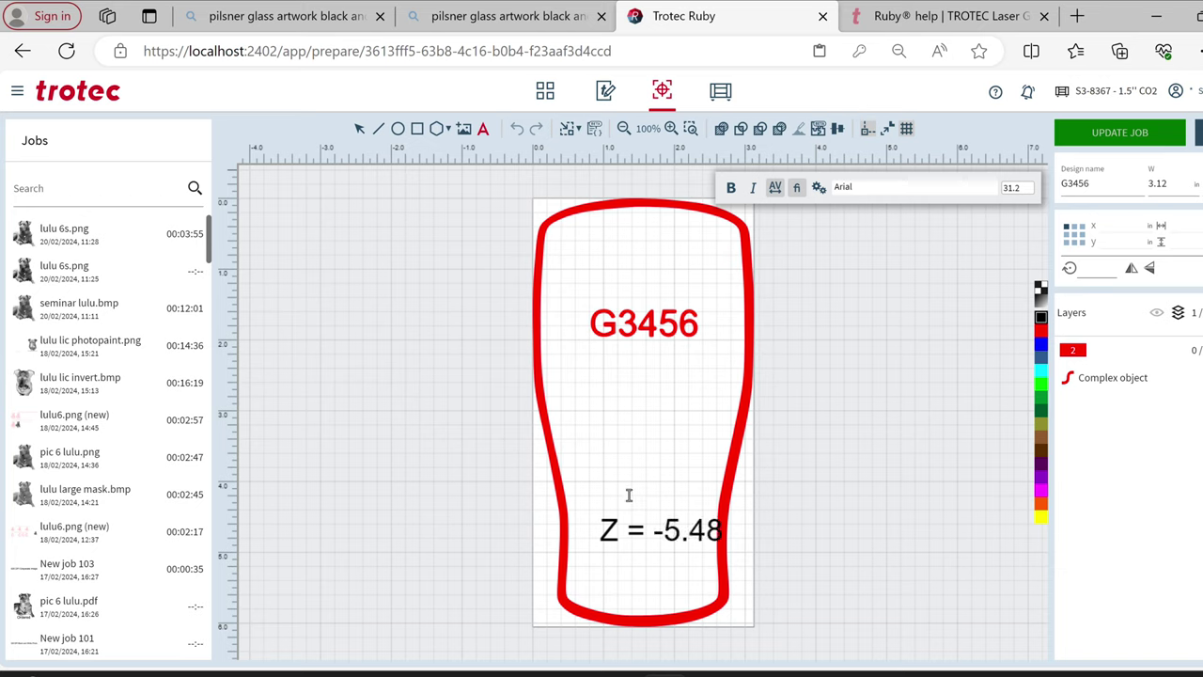
left_click(363, 132)
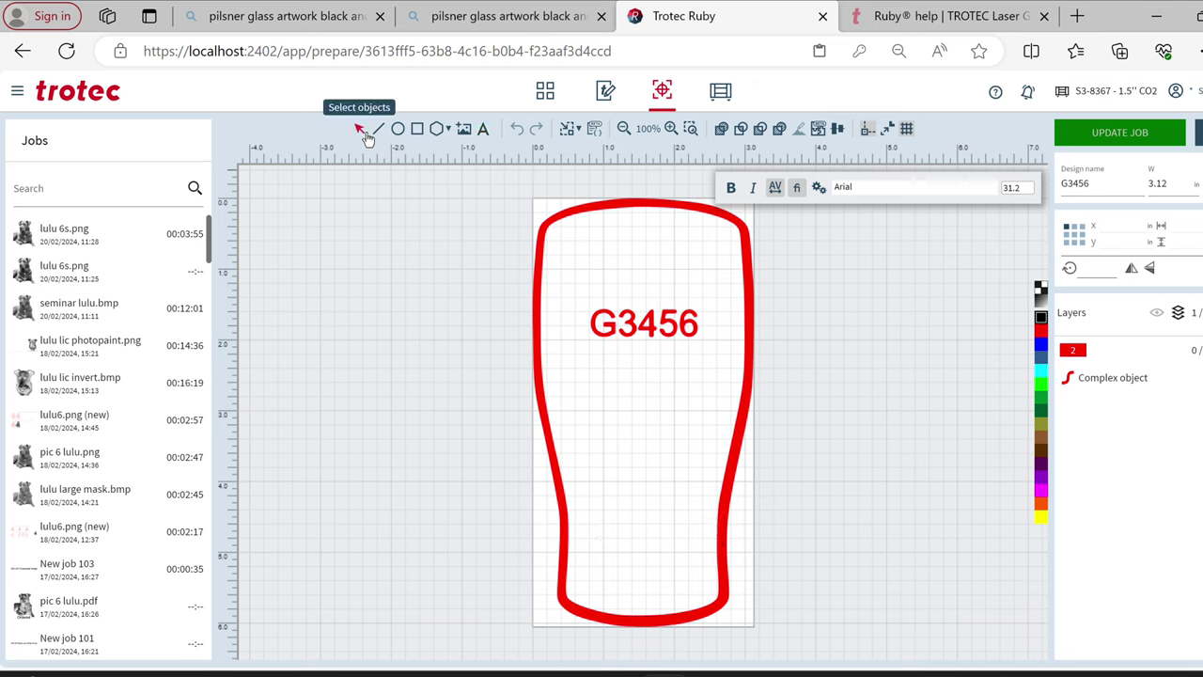
left_click_drag(684, 532, 667, 500)
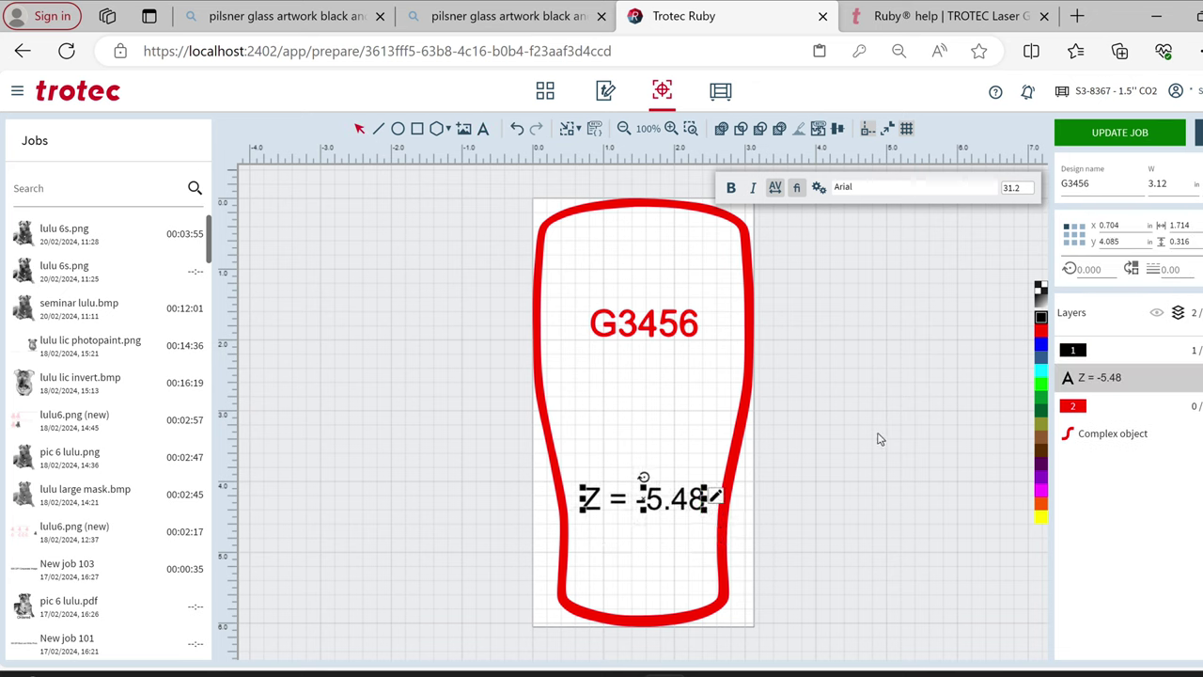
Recolour the "Z = -5.48" text red, update the job, and save it
left_click(1040, 333)
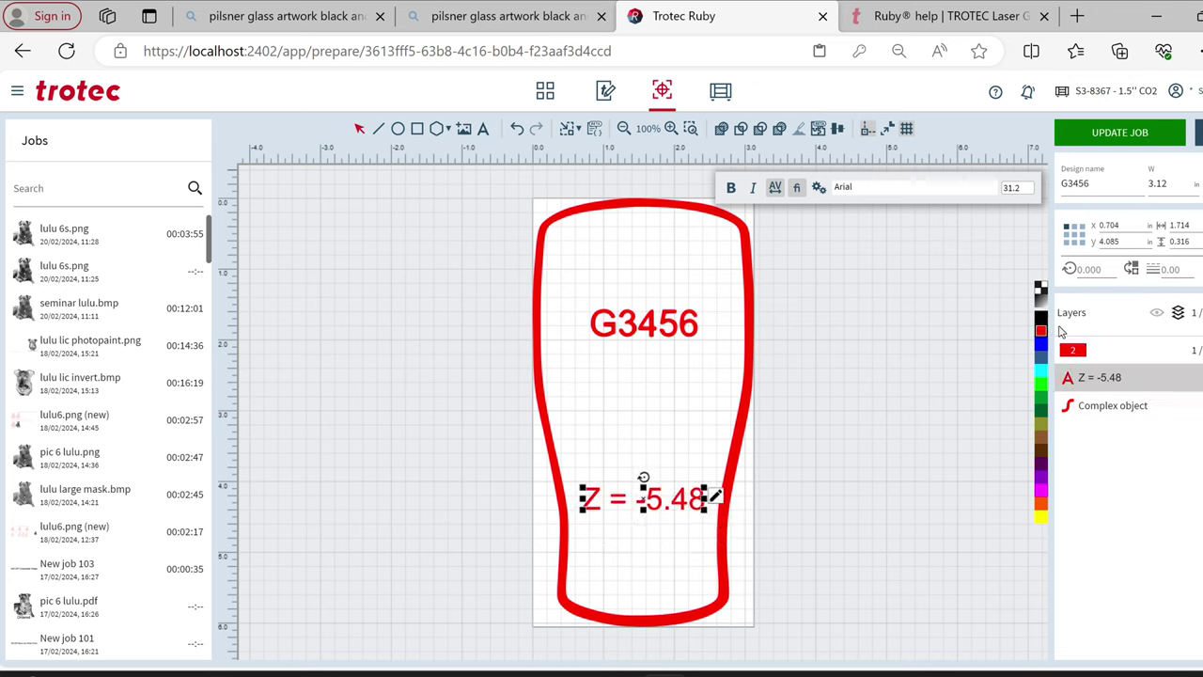
left_click(1133, 137)
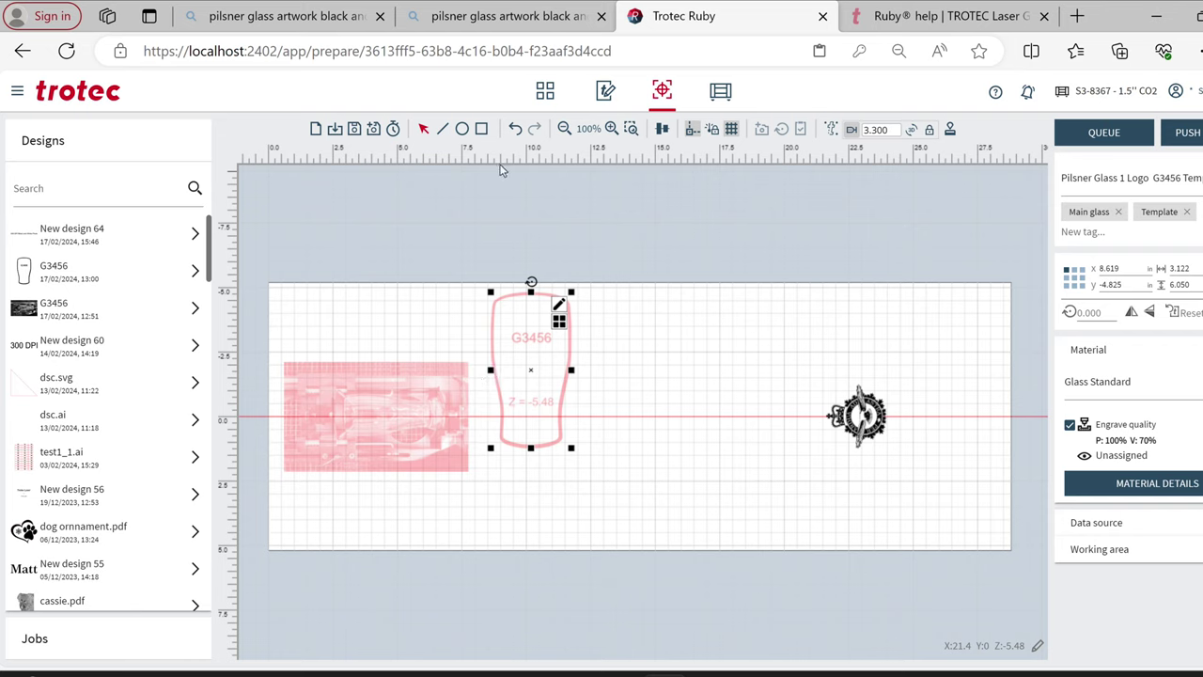
left_click(354, 131)
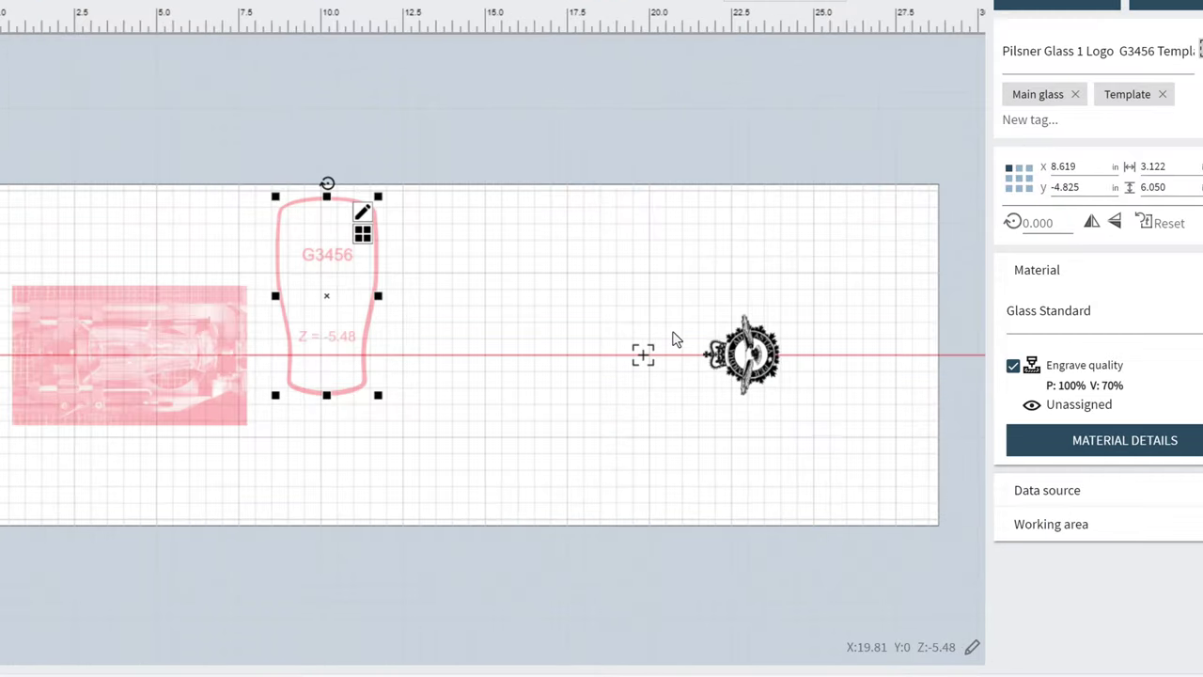
Move the logo along the rotary centreline towards the glass outline, to about X 20.52 in
scroll(803, 405, "up", 2)
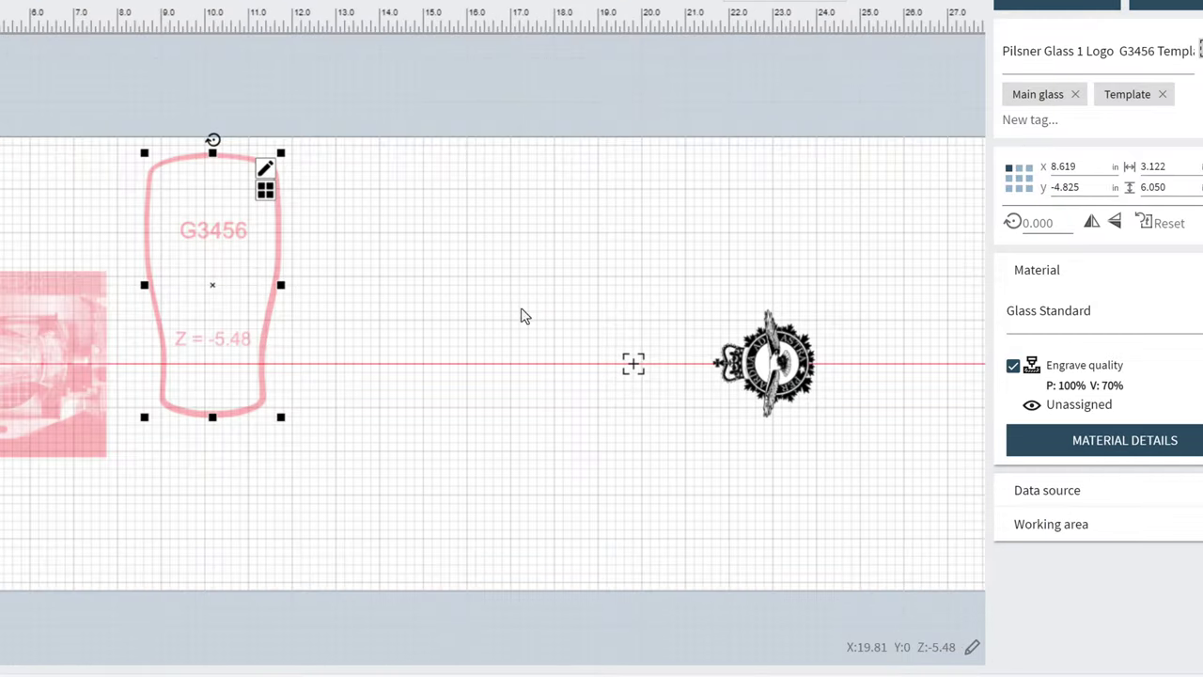
scroll(414, 304, "up", 1)
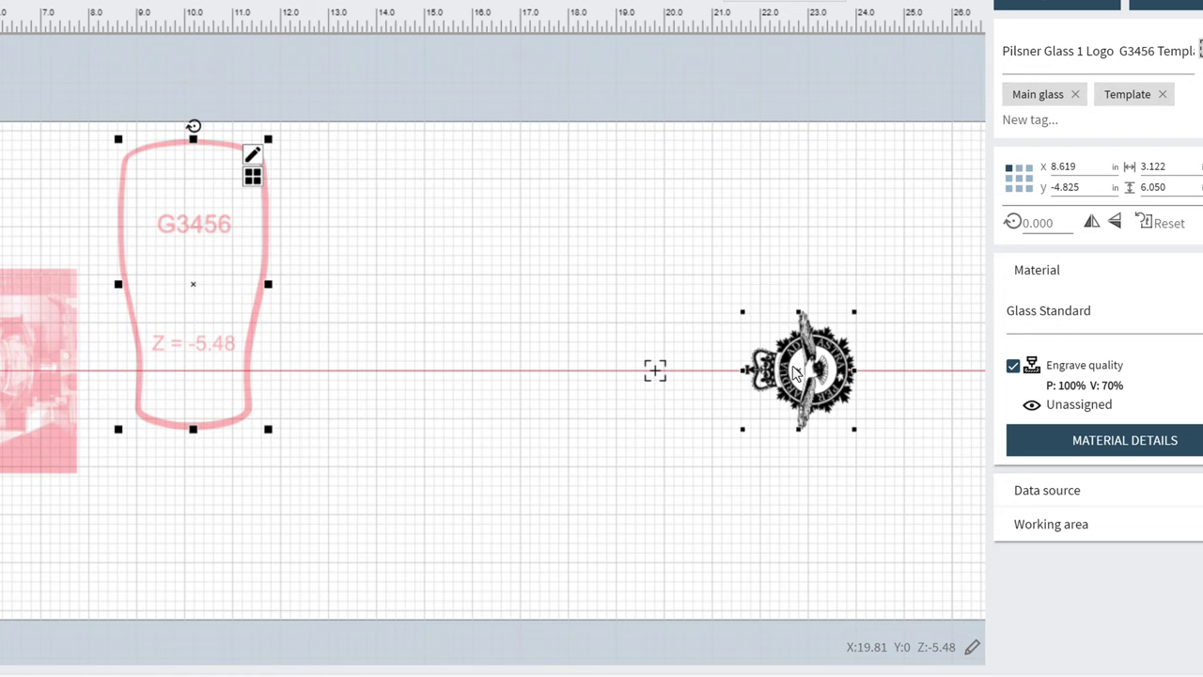
left_click_drag(795, 373, 743, 365)
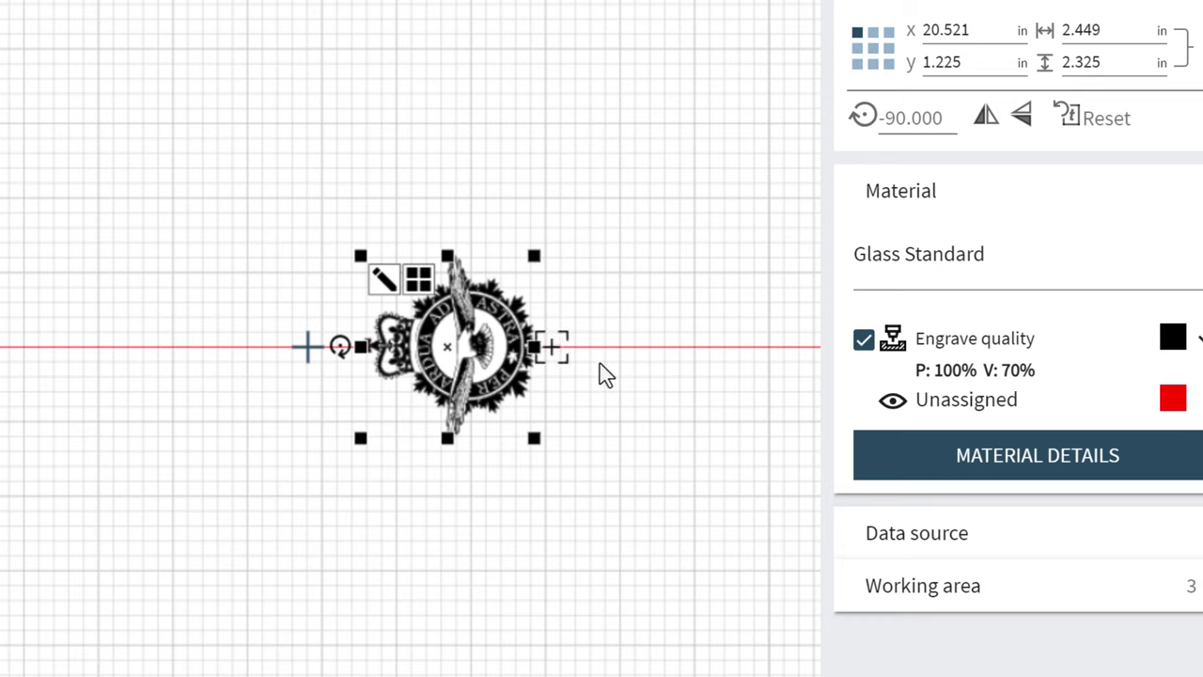
Move the logo above the rotary centreline, clear of the two markers, to about X 19.51 in, Y -0.62 in
left_click_drag(416, 359, 314, 199)
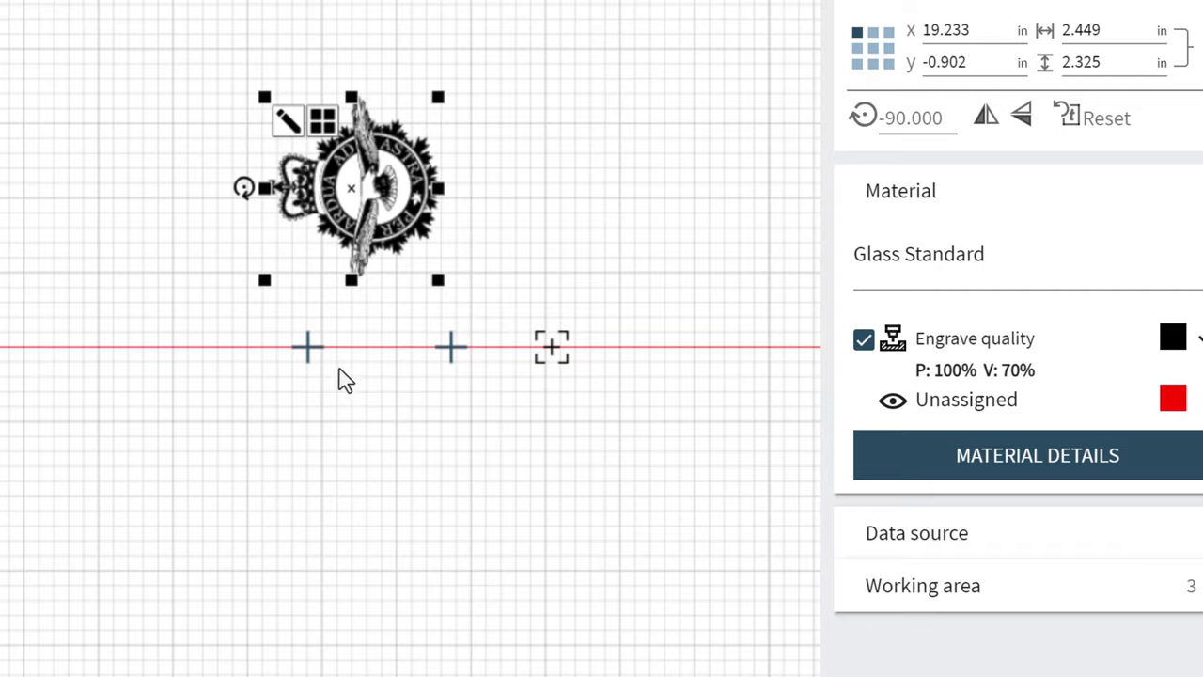
scroll(338, 376, "up", 2)
scroll(333, 363, "up", 1)
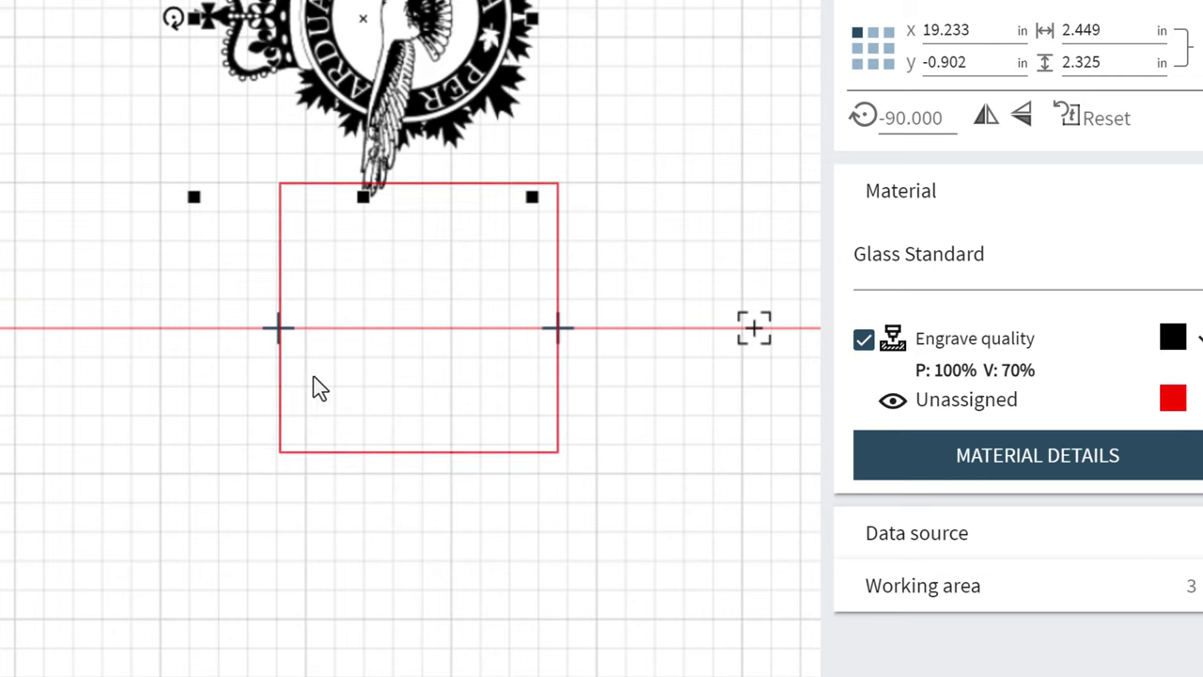
left_click_drag(401, 90, 432, 133)
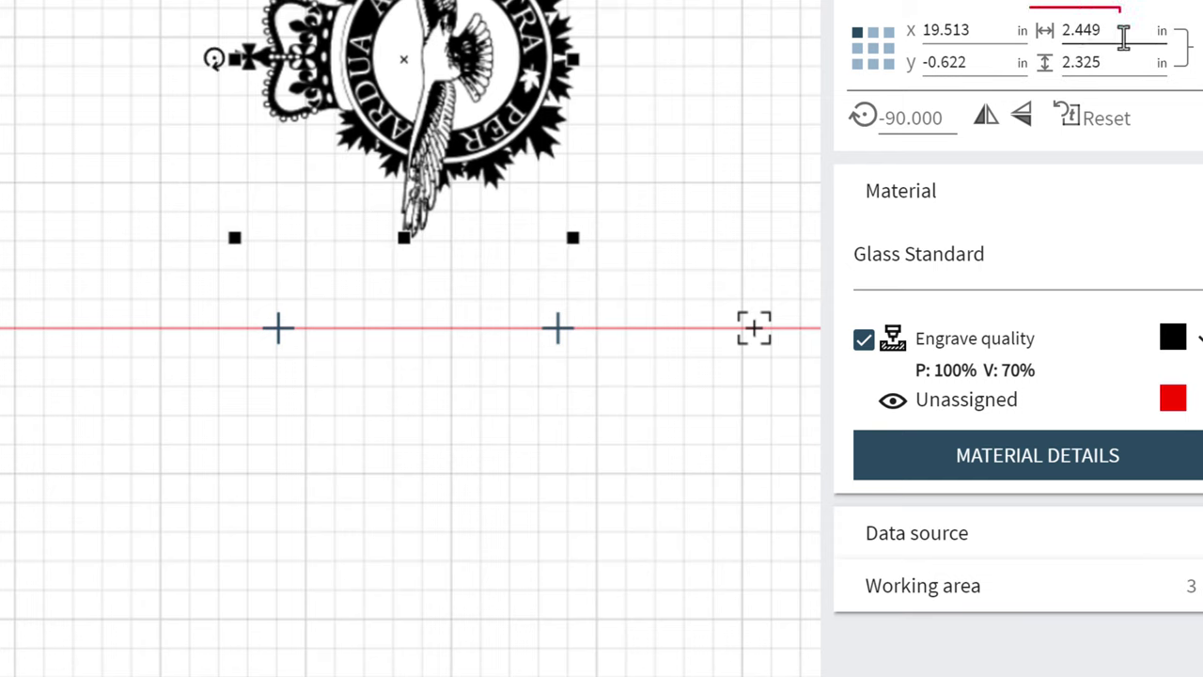
Set the logo's reference point to its centre, shrink it to about 1.93 x 1.83 in, and place it on the centreline at about X 20.73 in
left_click(876, 49)
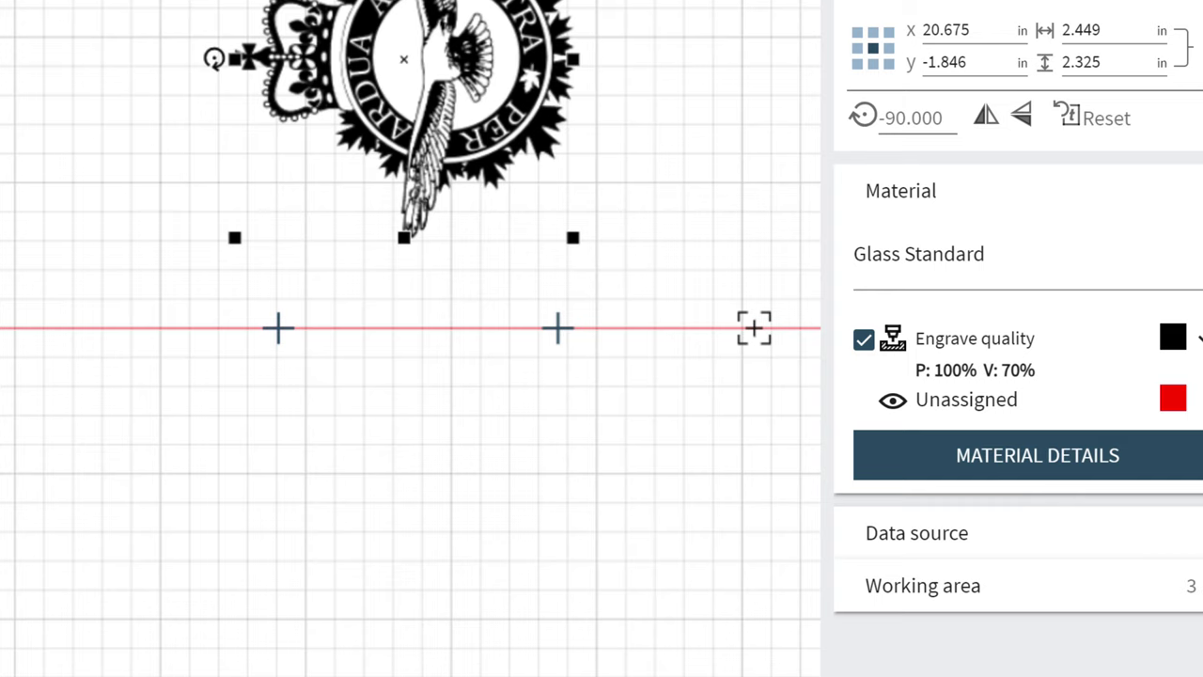
left_click_drag(573, 58, 499, 97)
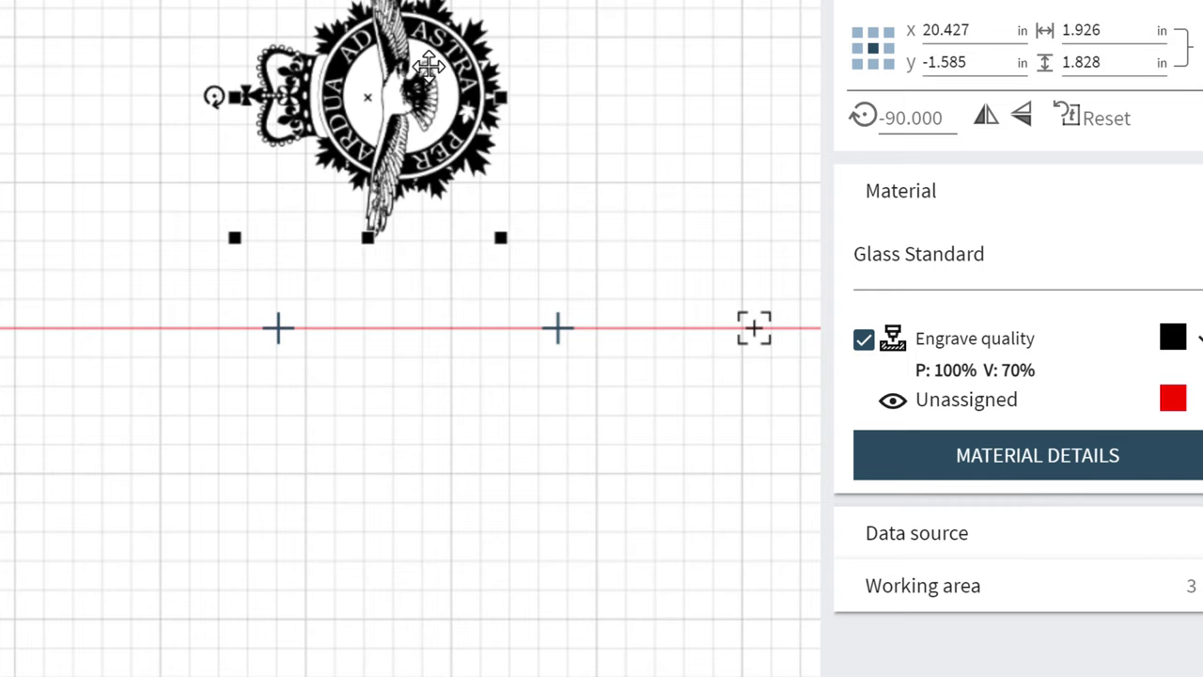
left_click_drag(428, 66, 473, 302)
scroll(472, 299, "up", 3)
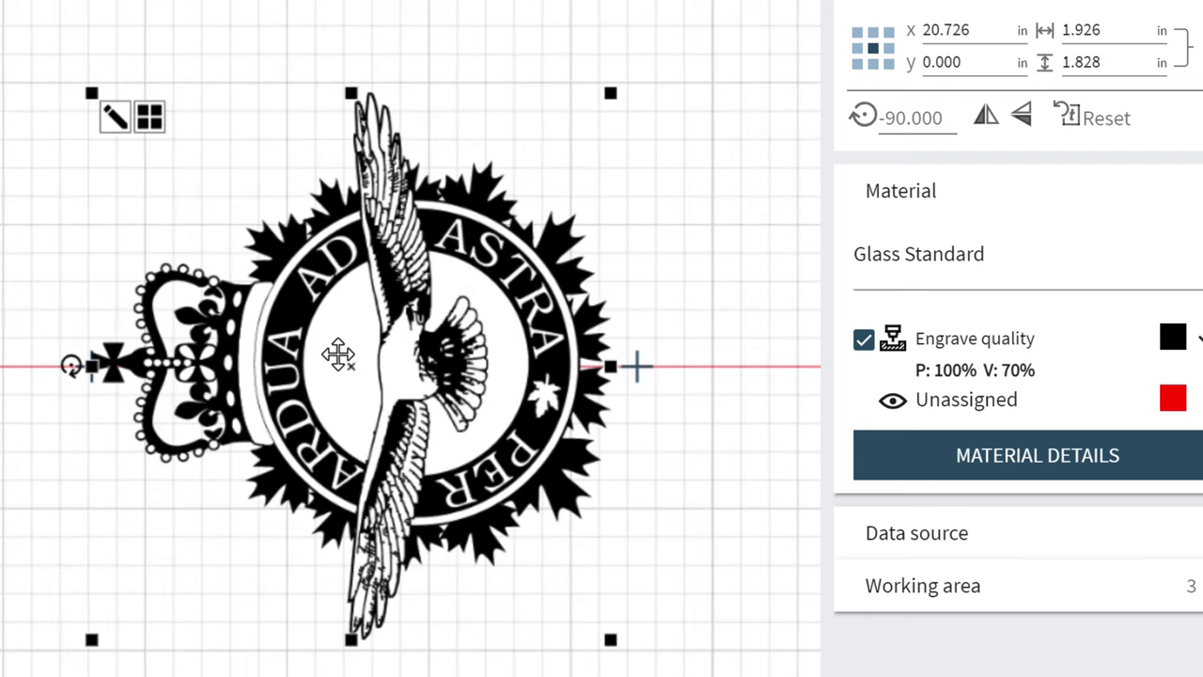
left_click(30, 339)
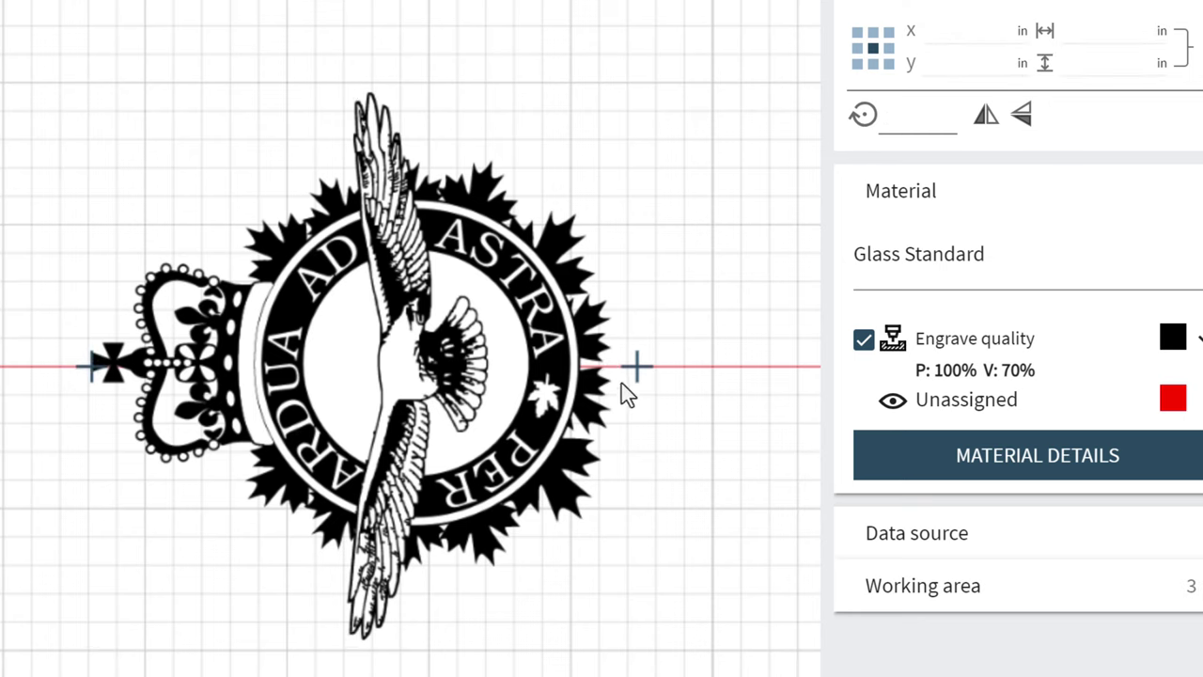
Enlarge the logo to about 2.04 x 1.93 in to span the two markers, and recentre it on the rotary centreline at Y 0
left_click(567, 395)
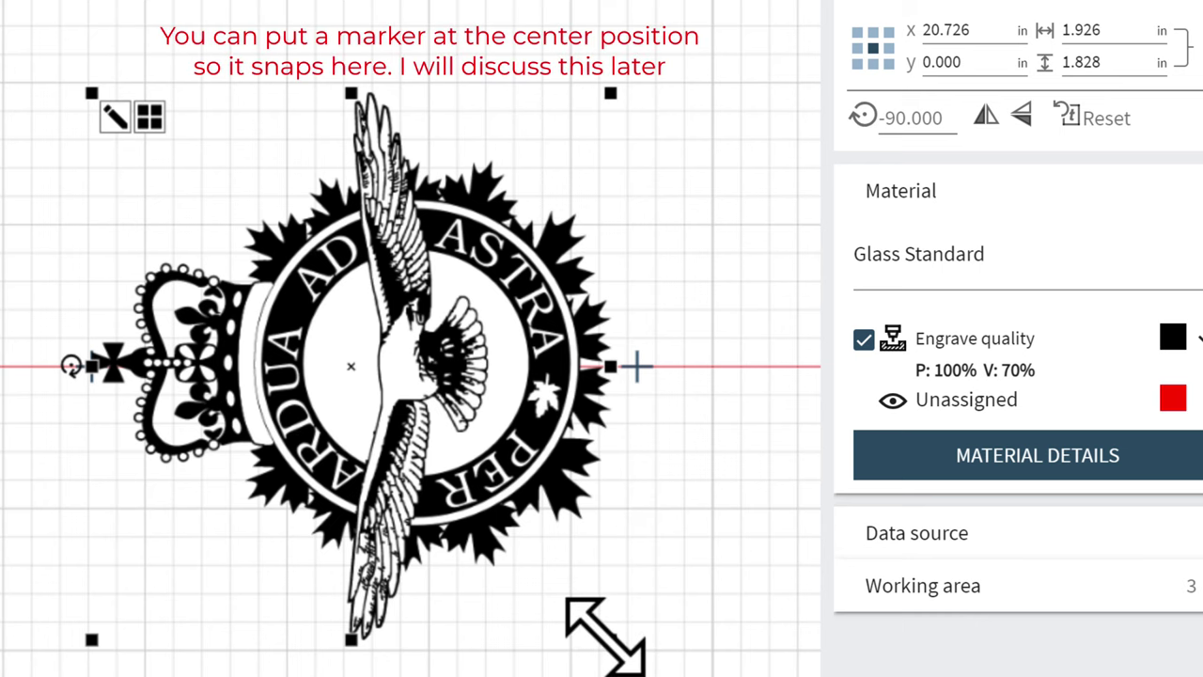
left_click_drag(604, 636, 678, 658)
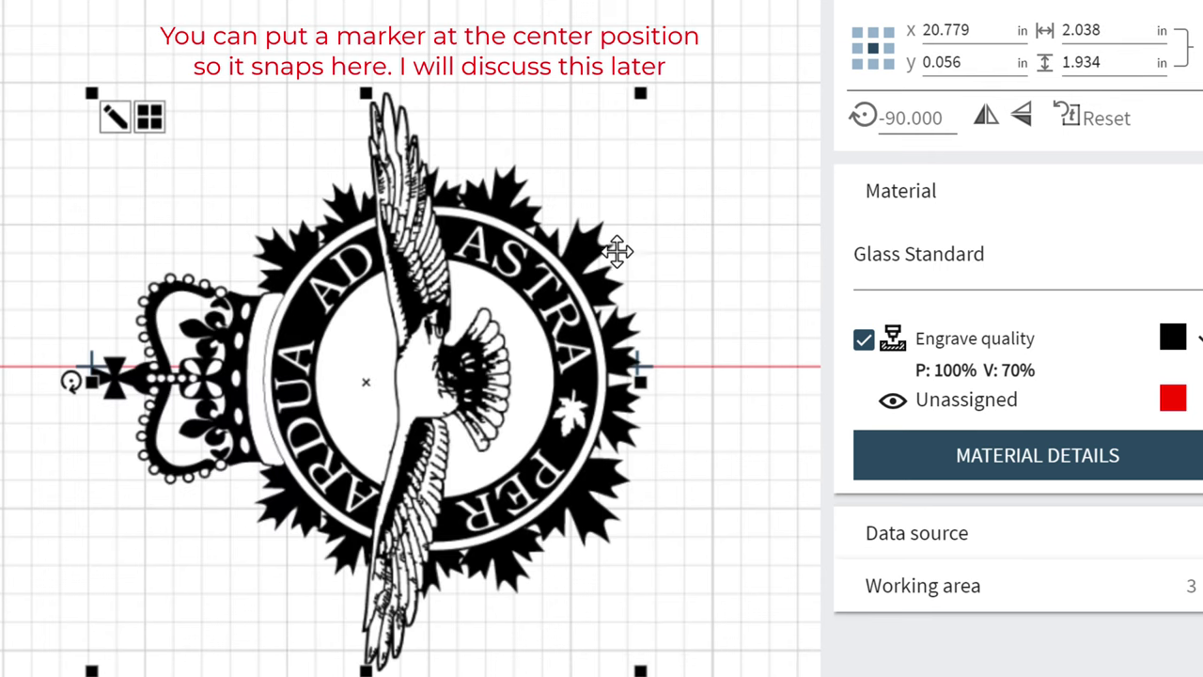
left_click_drag(491, 322, 496, 298)
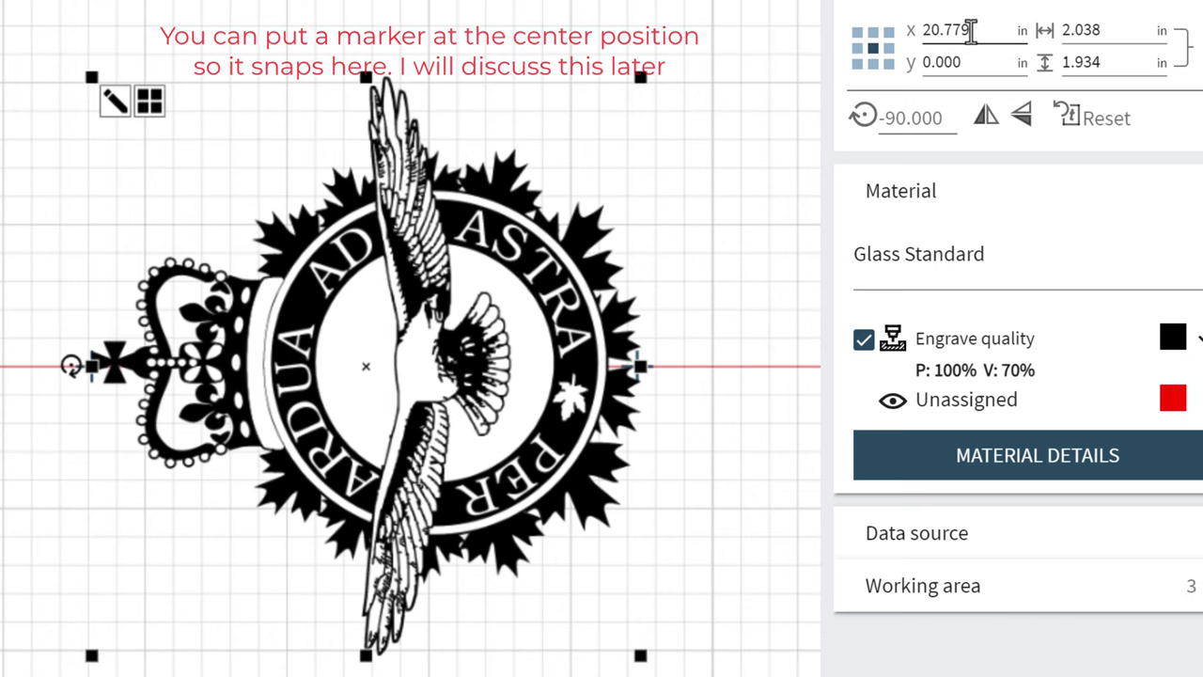
Set the logo's height to 2 in with its proportions locked
left_click(1118, 63)
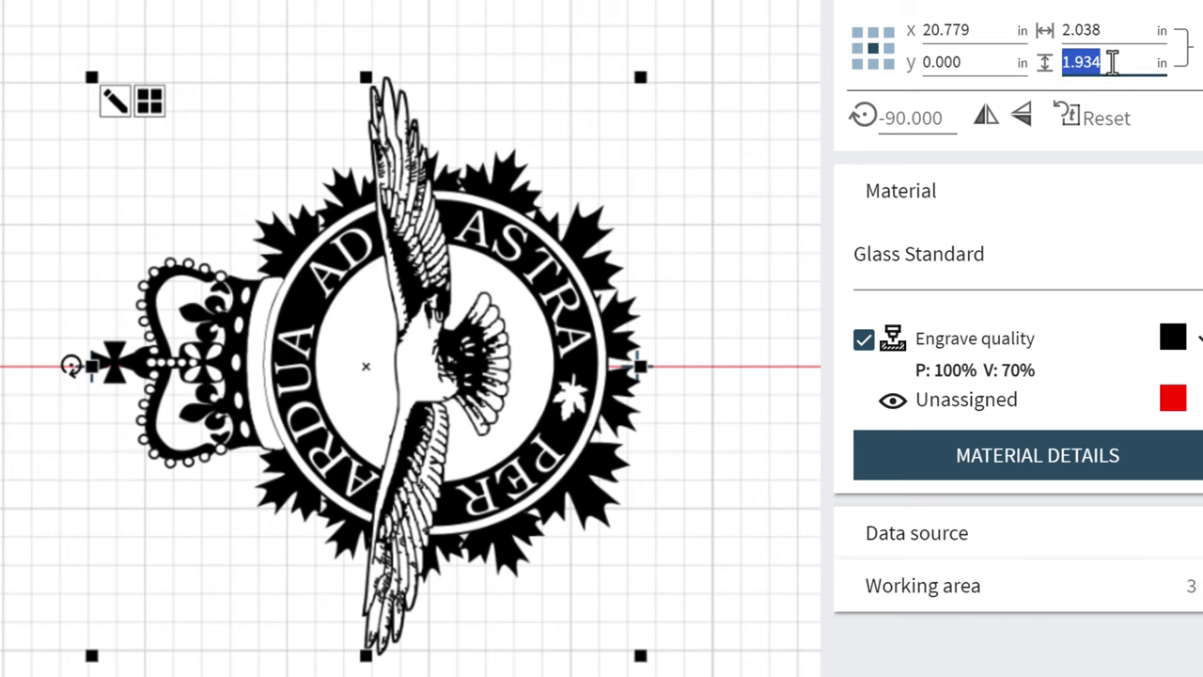
type("2")
key("Return")
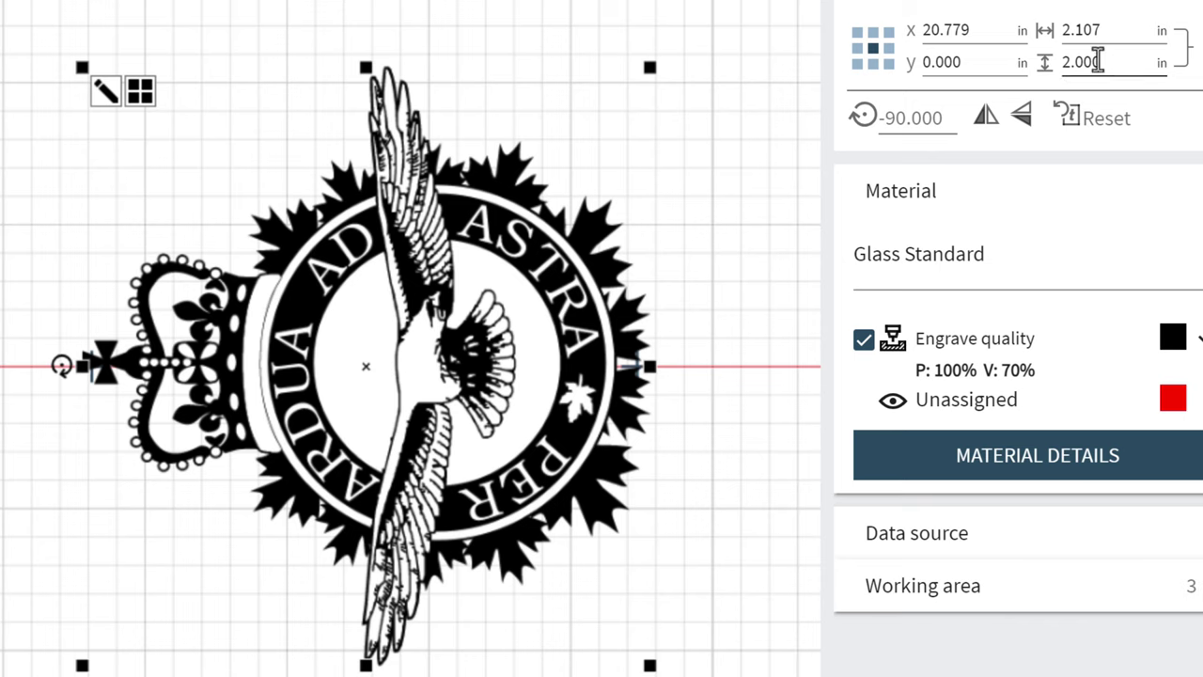
Set the logo's height to 1.93 in and nudge it along the centreline to about X 20.777 in, aligned with the markers
double_click(1098, 62)
key("BackSpace")
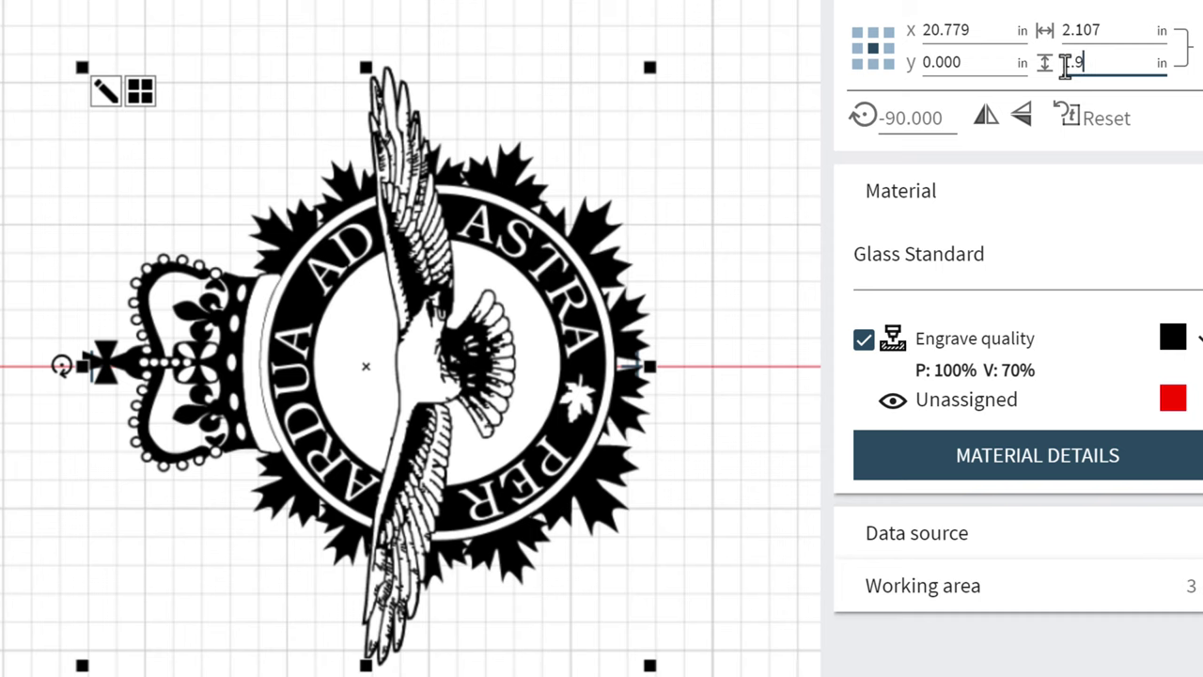
type("1.93")
key("Return")
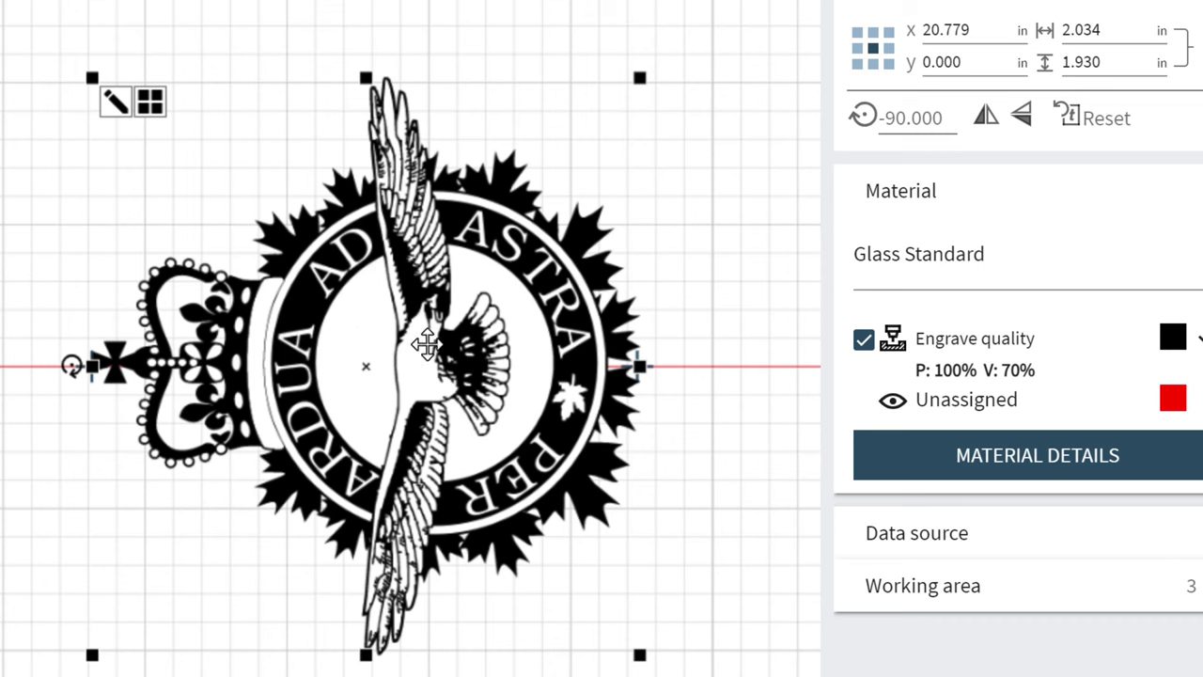
left_click_drag(425, 346, 424, 346)
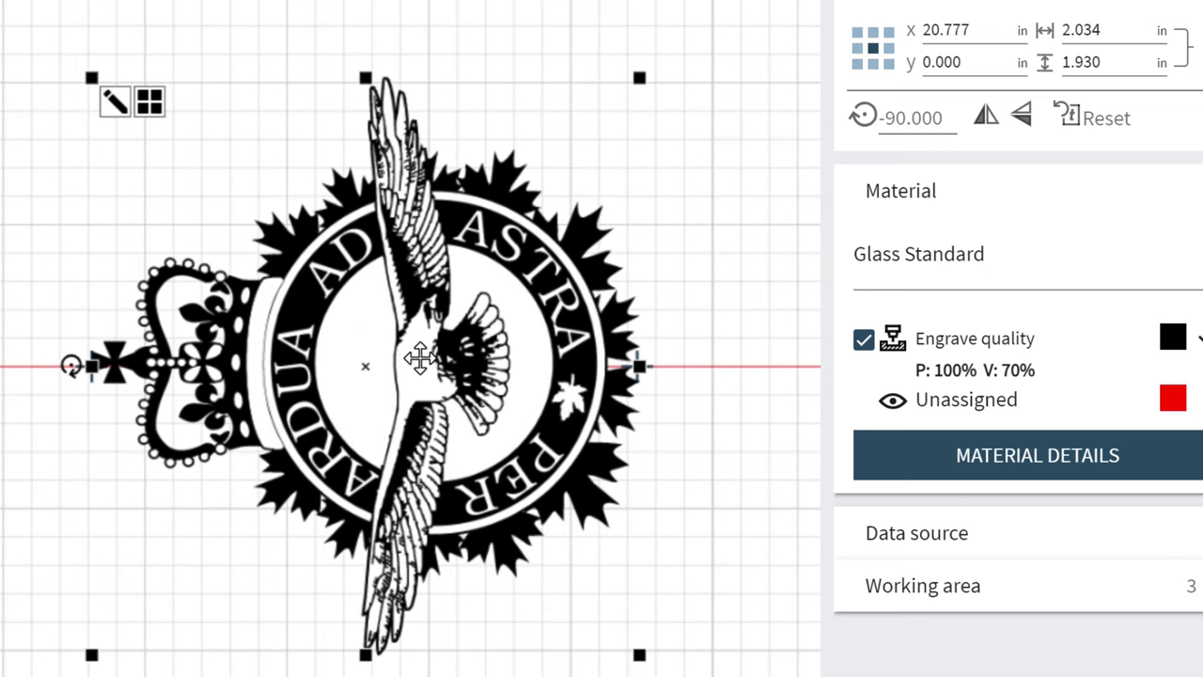
Move the logo off the centreline to about X 18.36 in, Y -0.55 in, and back between the two markers at X 20.777 in, Y 0
scroll(242, 374, "up", 3)
scroll(341, 376, "down", 2)
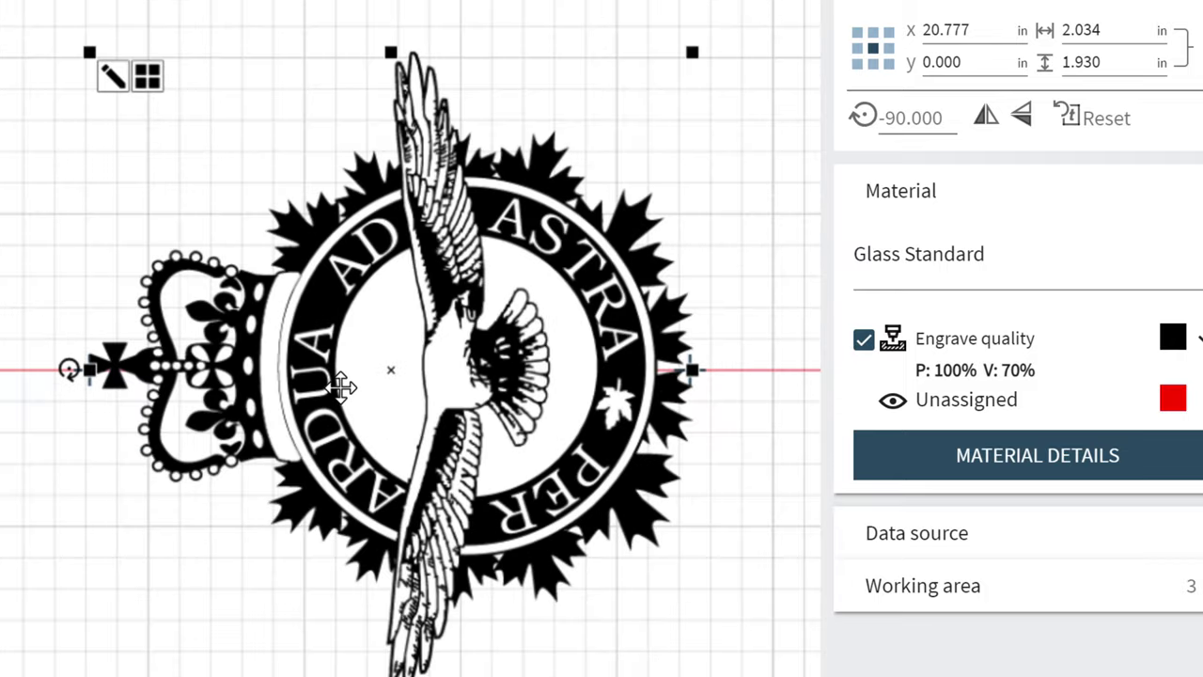
left_click_drag(505, 403, 423, 378)
left_click_drag(4, 320, 2, 322)
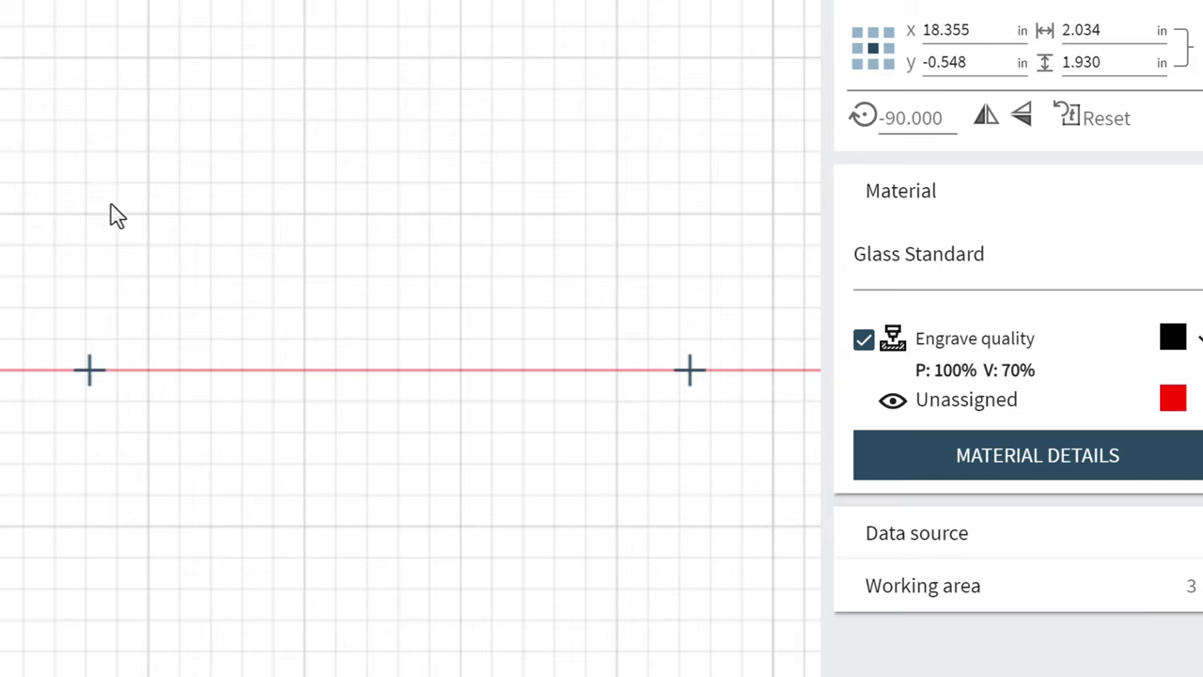
left_click_drag(0, 151, 521, 323)
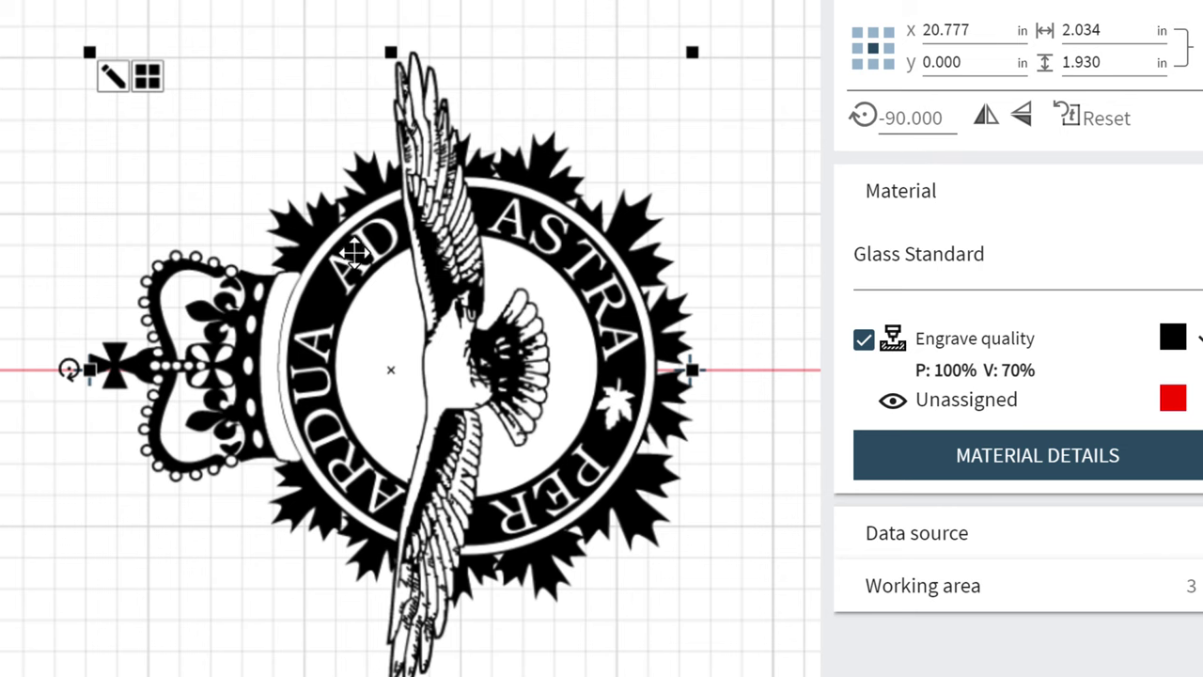
Shift the non-engraving G3456 glass outline to about X 8.85 in, Y -4.67 in and save the job
scroll(362, 252, "down", 4)
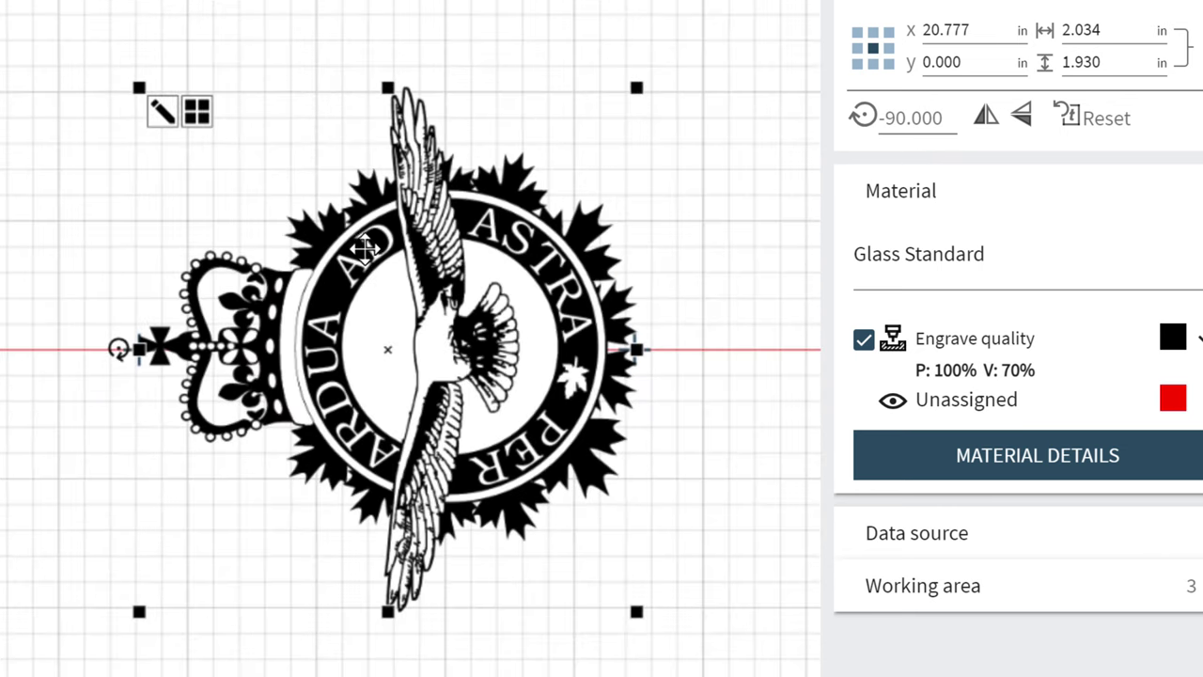
scroll(362, 248, "down", 5)
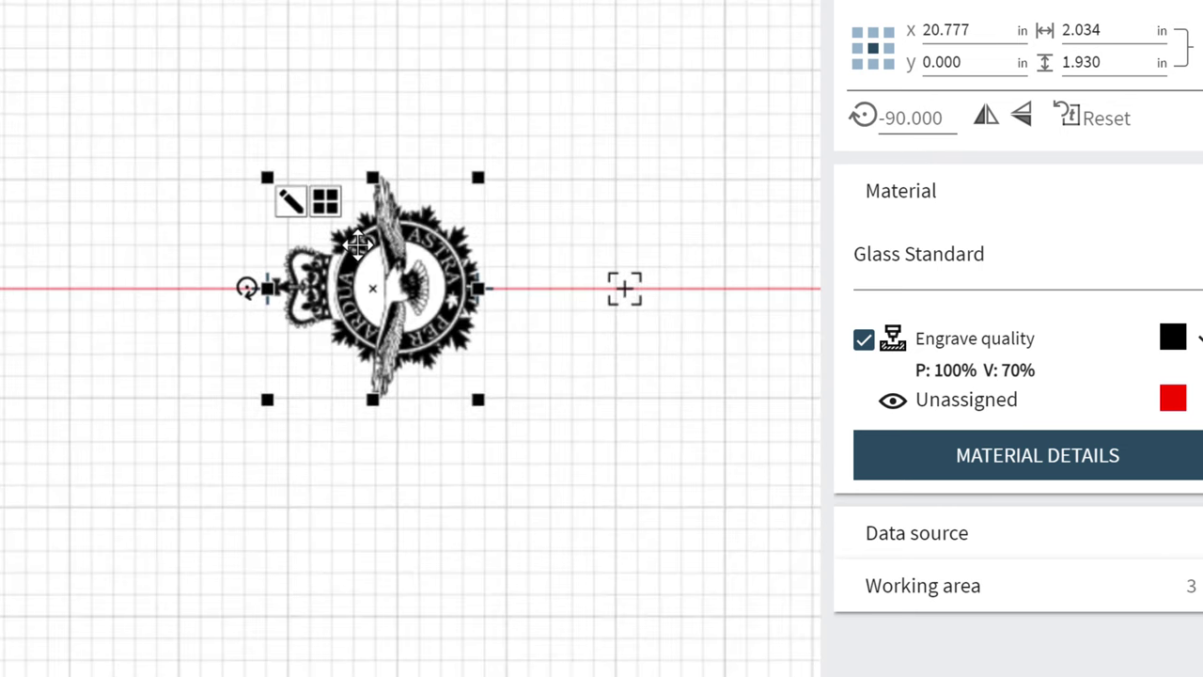
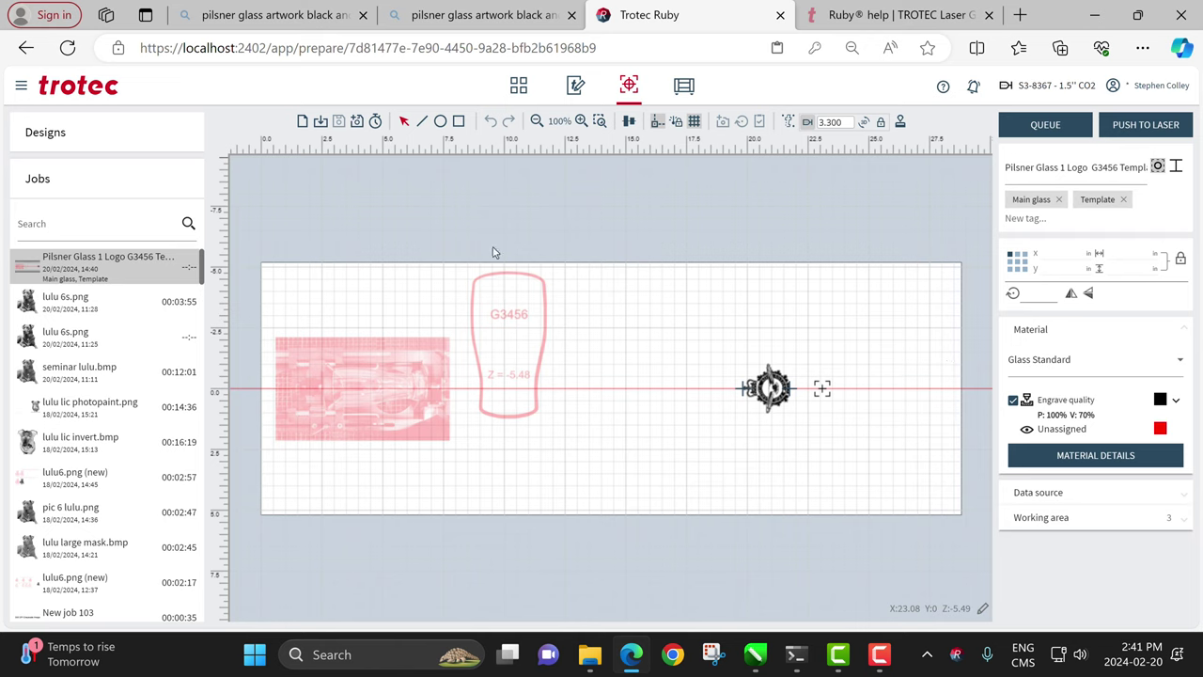
left_click(494, 373)
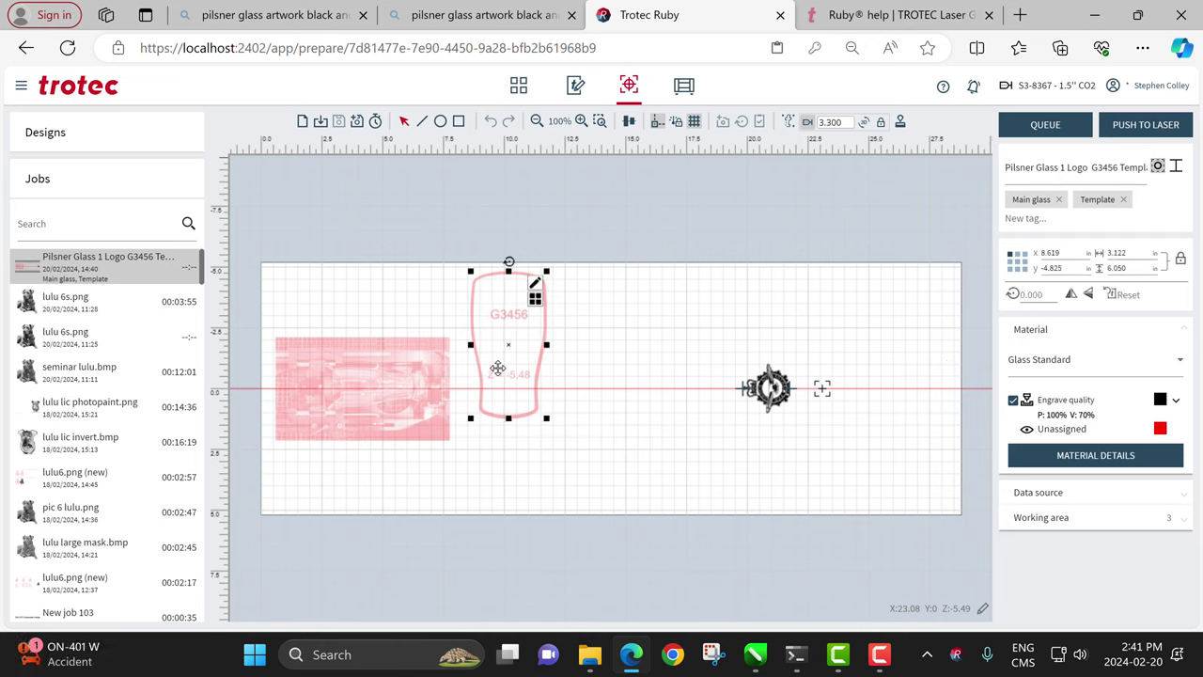
left_click_drag(494, 374, 505, 370)
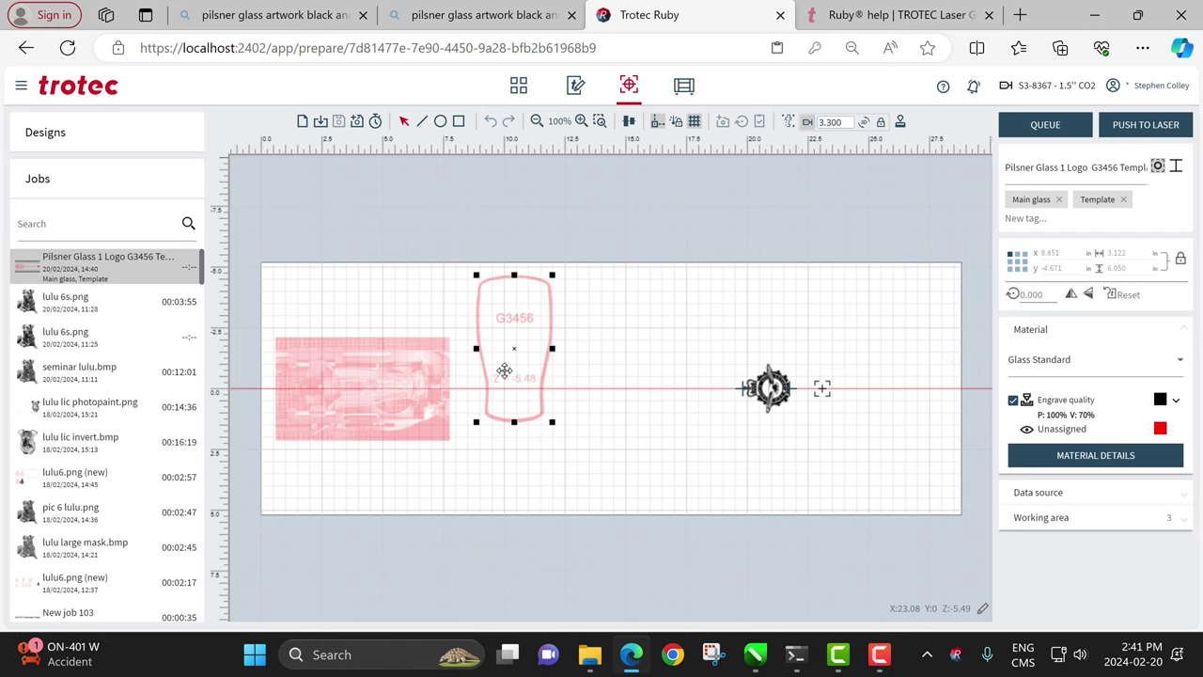
left_click(339, 123)
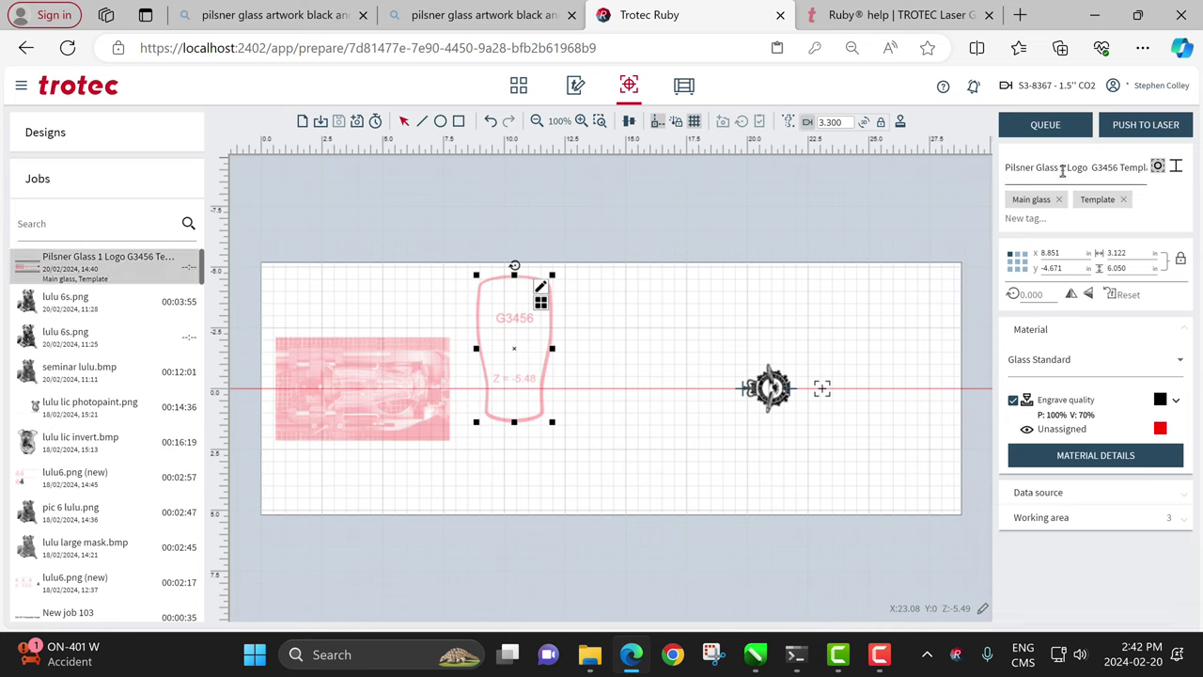
Rename the job as Pilsner Glass 2 Logo G3456 Template and save it as a separate new job
key("BackSpace")
type("2")
left_click(435, 215)
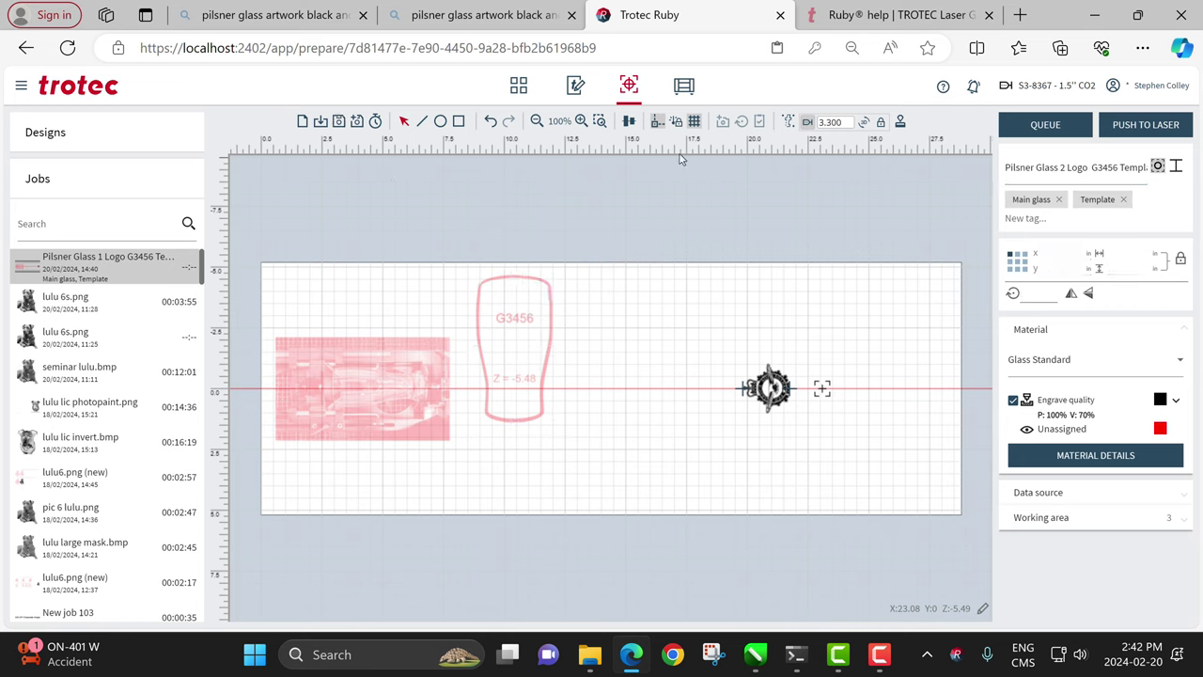
left_click(357, 126)
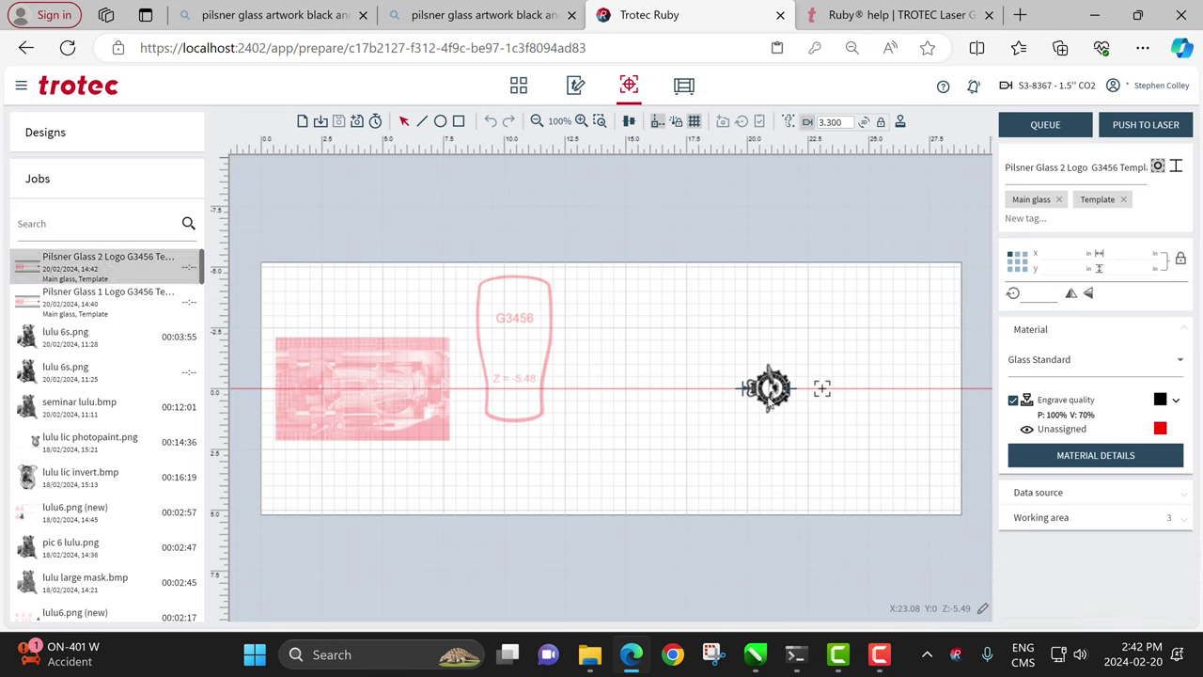
Duplicate the logo and place the copy across the work area's lower edge, its upper-left corner at about X 19.80 in, Y 6.20 in
left_click(771, 395)
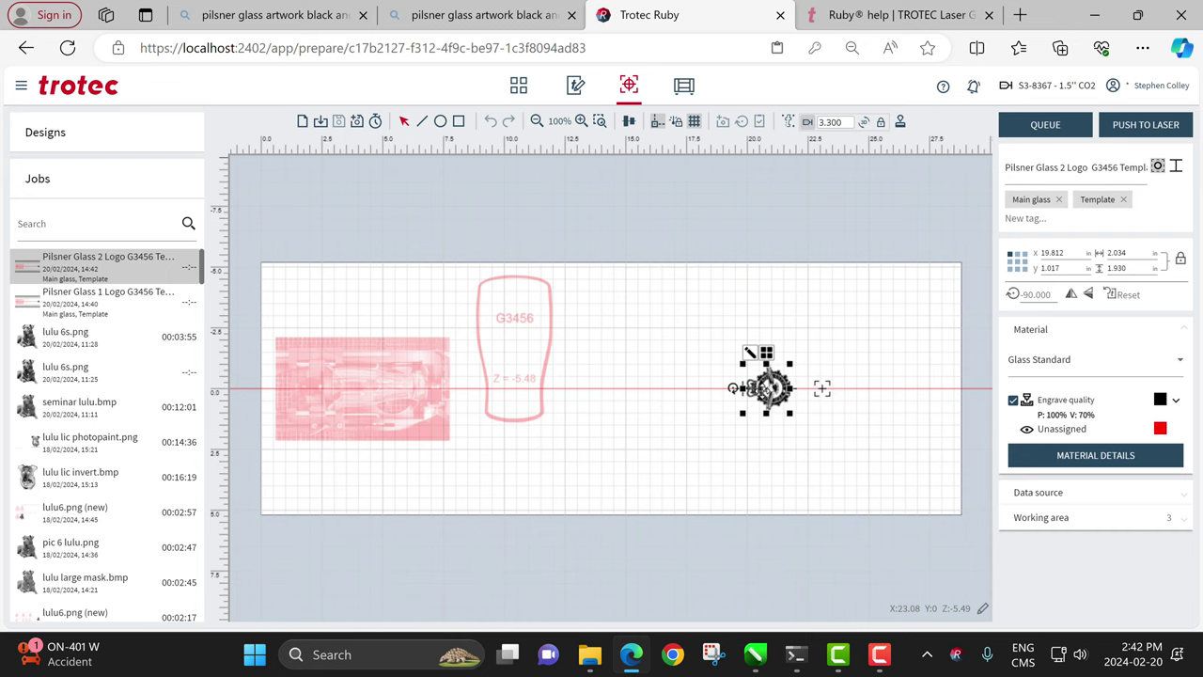
scroll(773, 387, "up", 3)
scroll(765, 389, "up", 1)
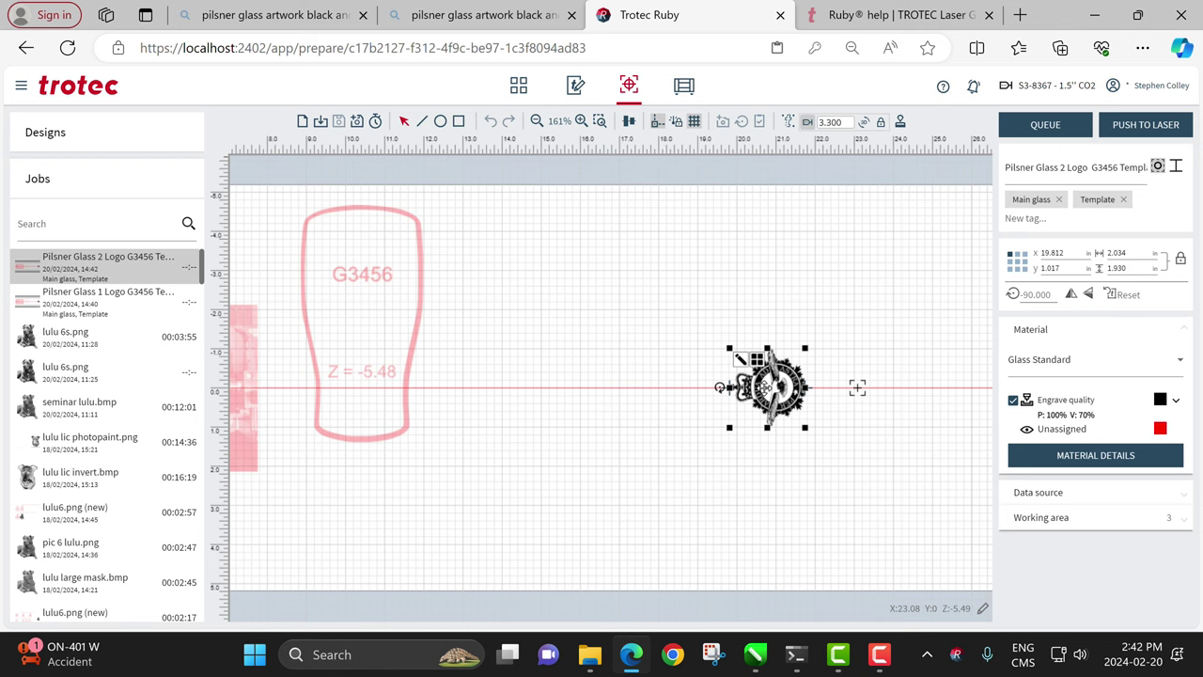
key("ctrl+c")
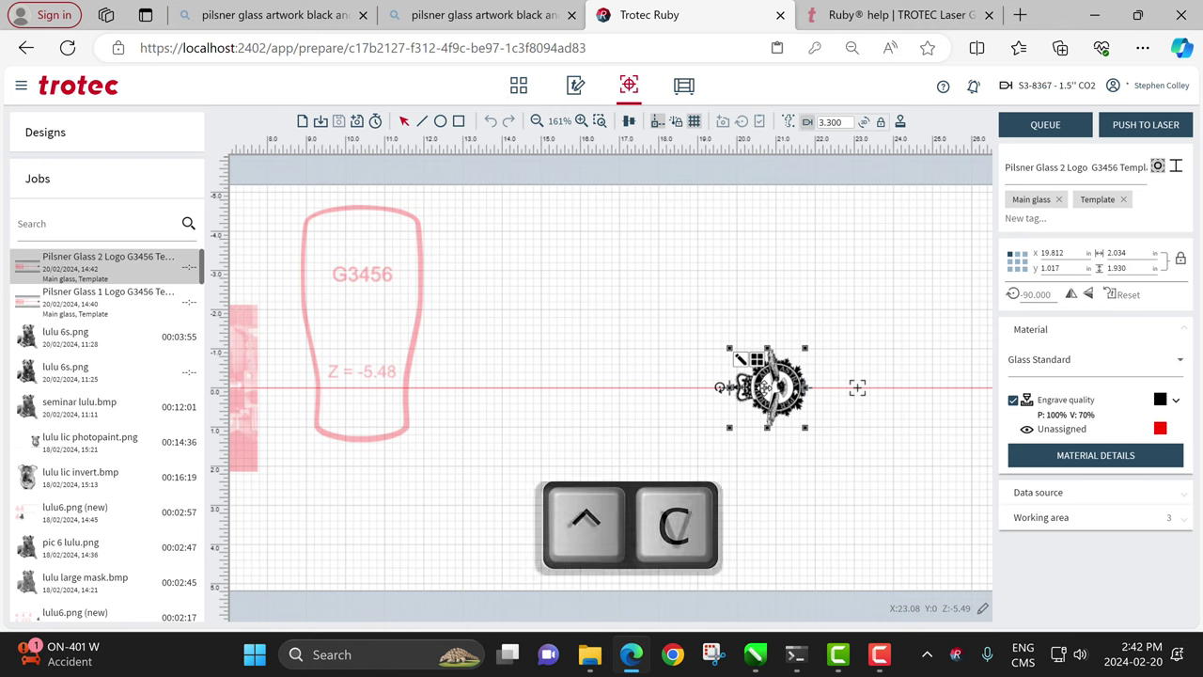
key("ctrl+v")
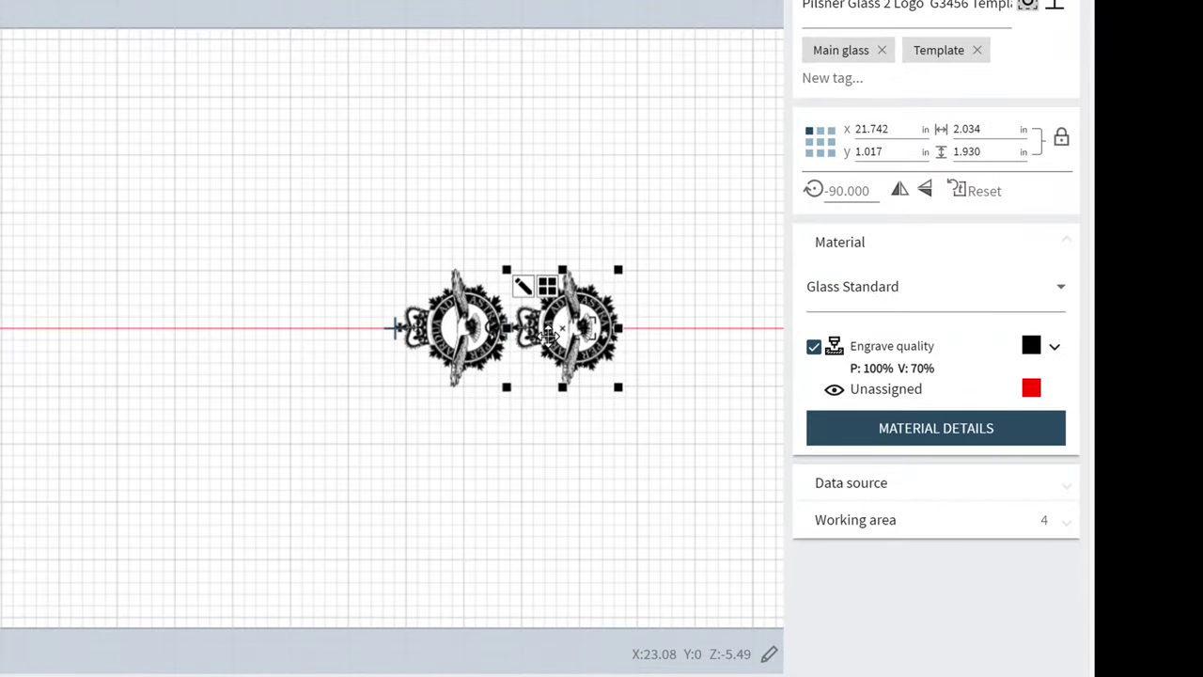
left_click_drag(549, 334, 428, 637)
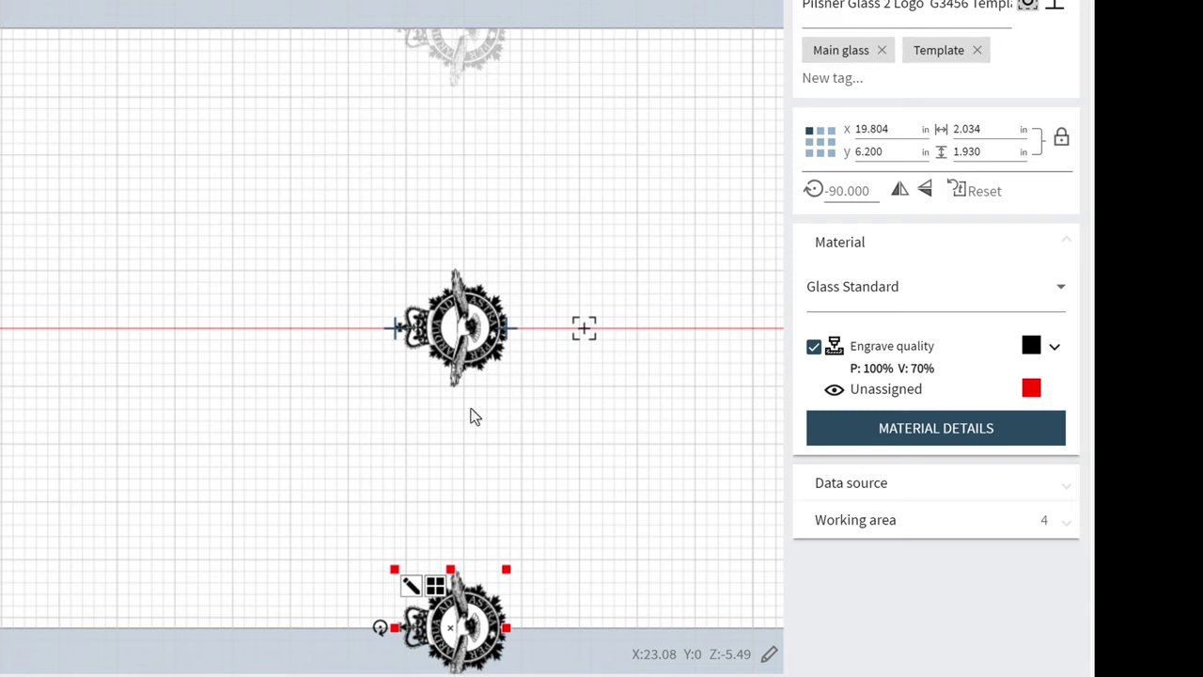
Set the lower logo copy's centre X to 20.777 in to align it with the original logo, and save the job
left_click(480, 346)
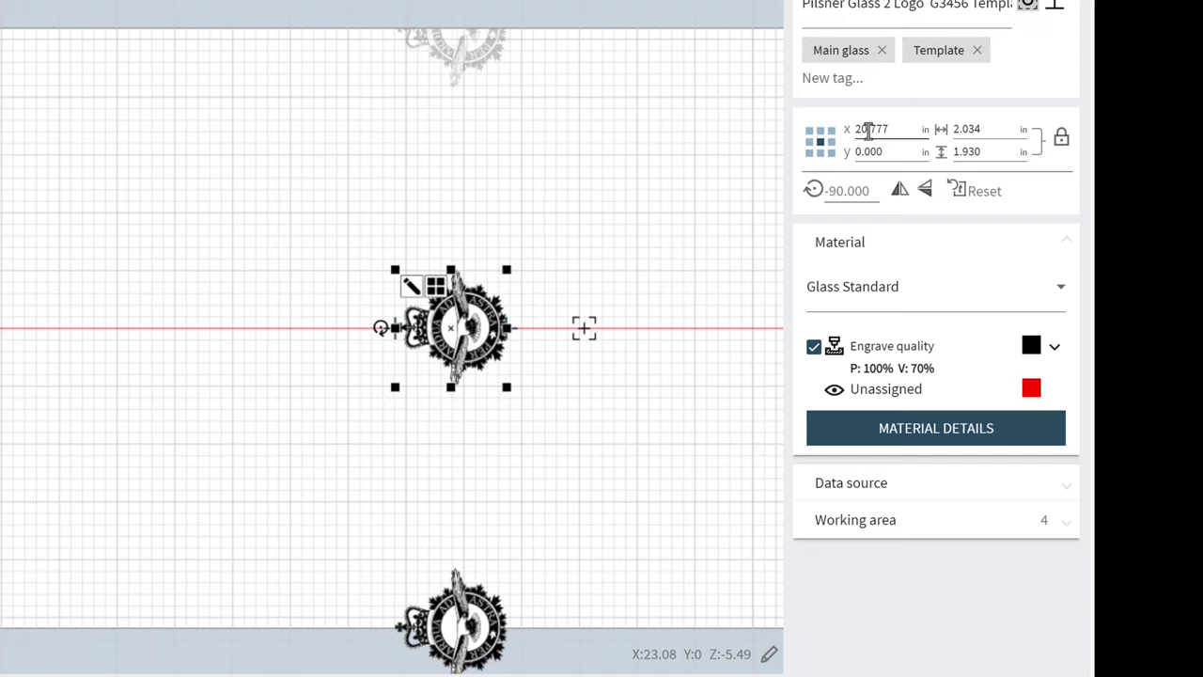
left_click(518, 360)
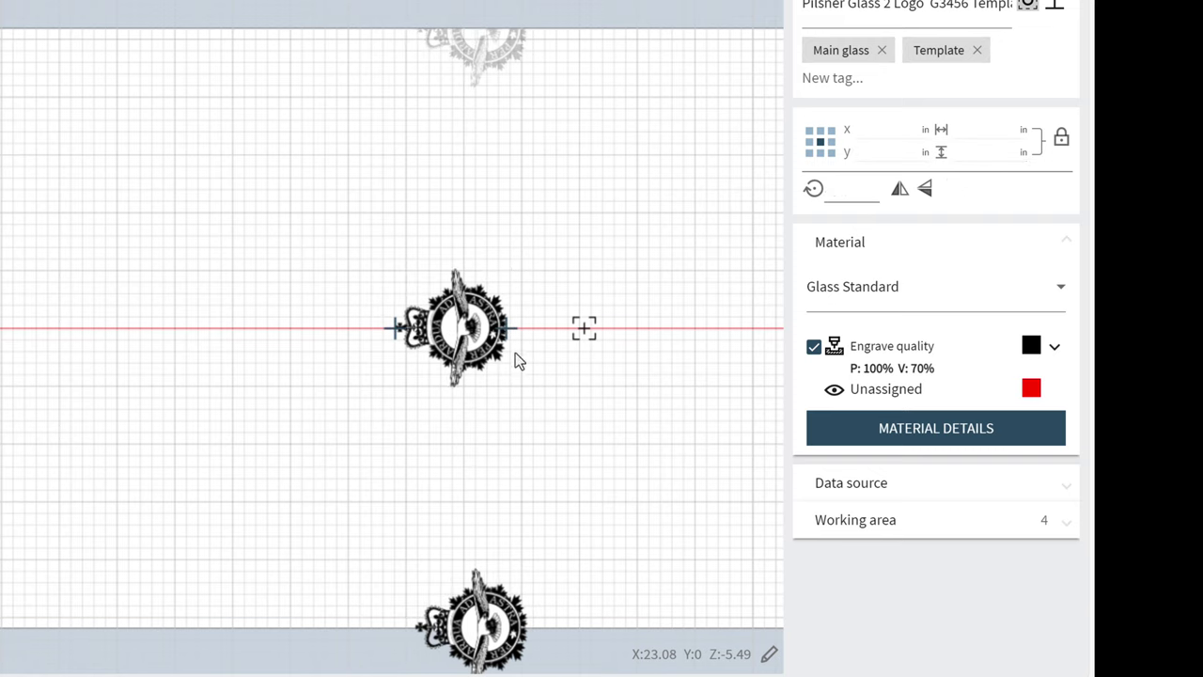
left_click(505, 636)
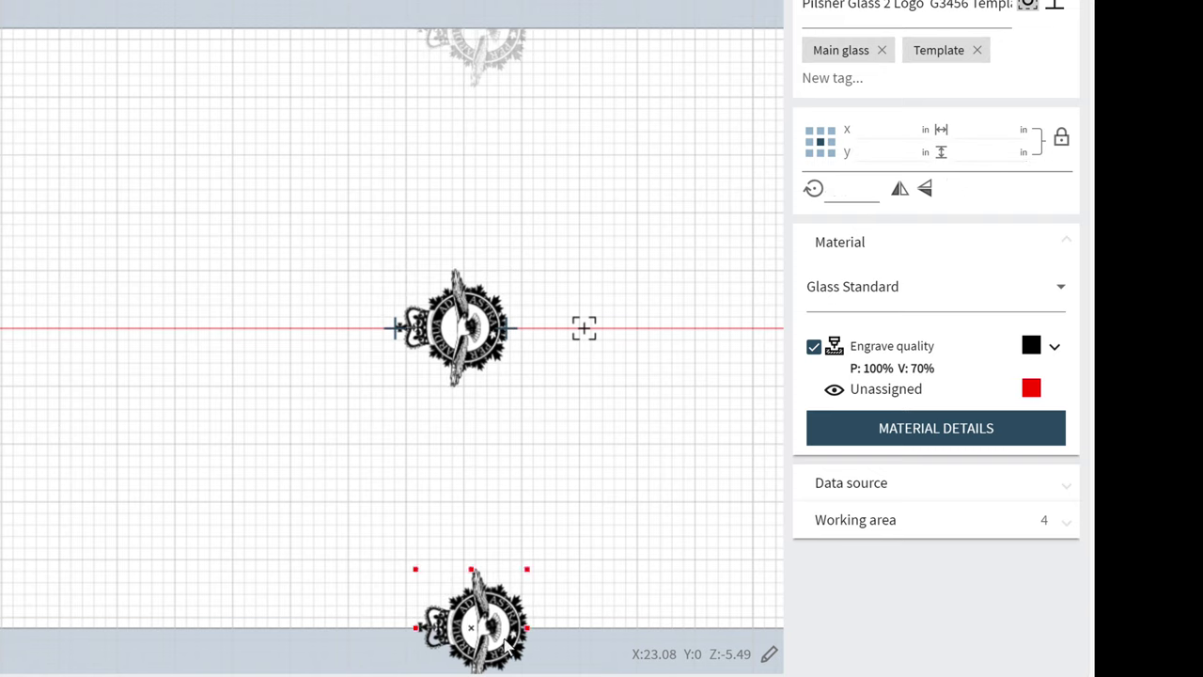
double_click(893, 131)
type("20.777")
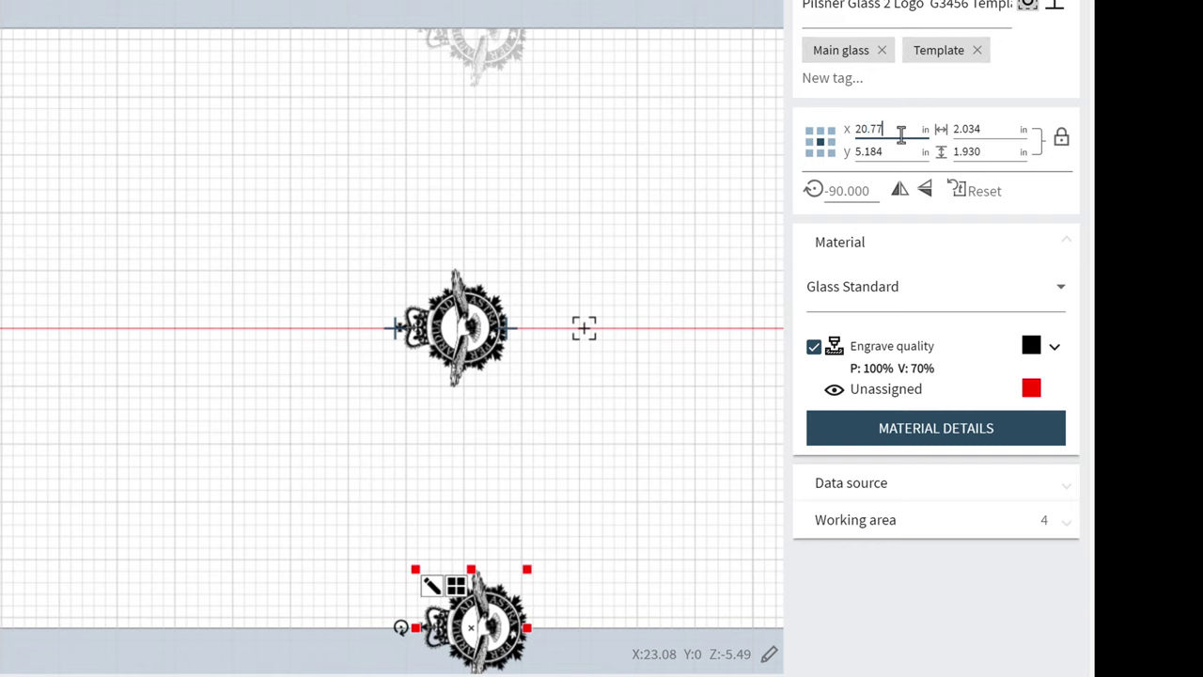
key("Return")
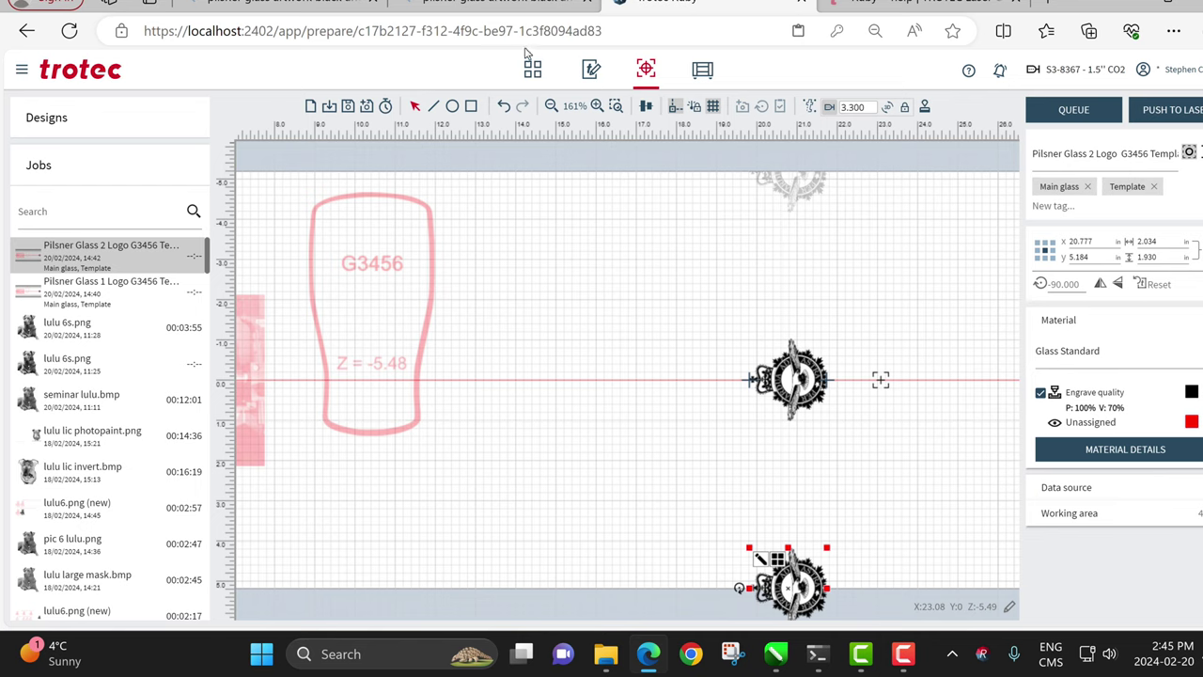
left_click(347, 107)
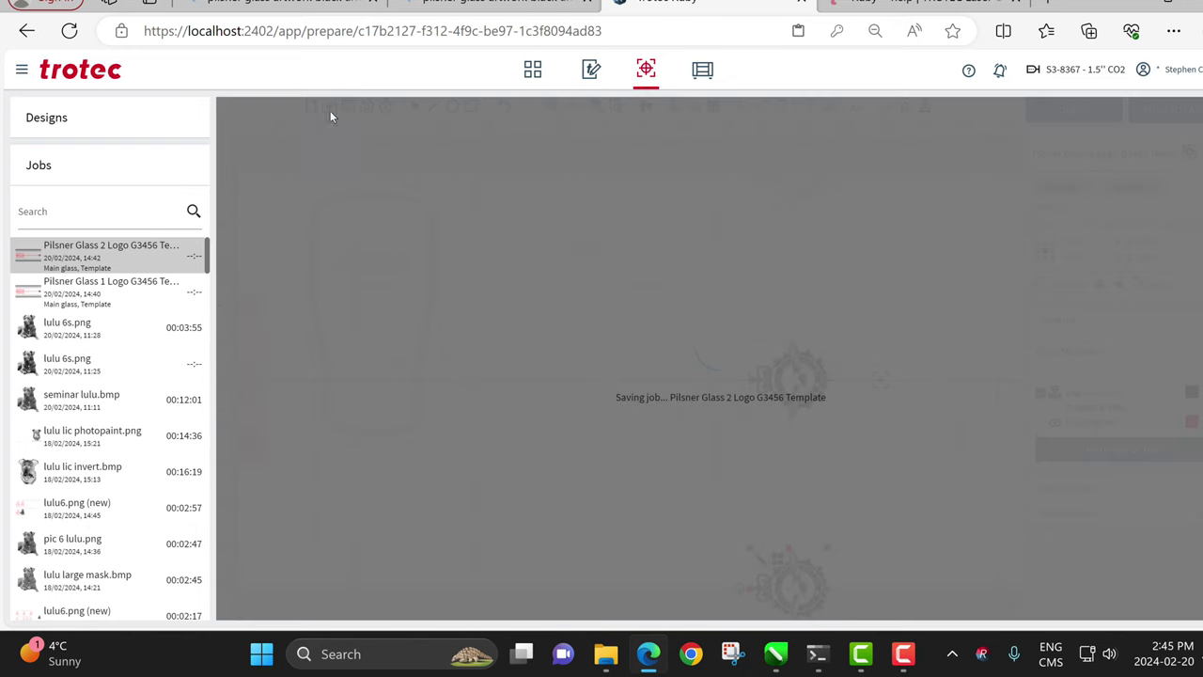
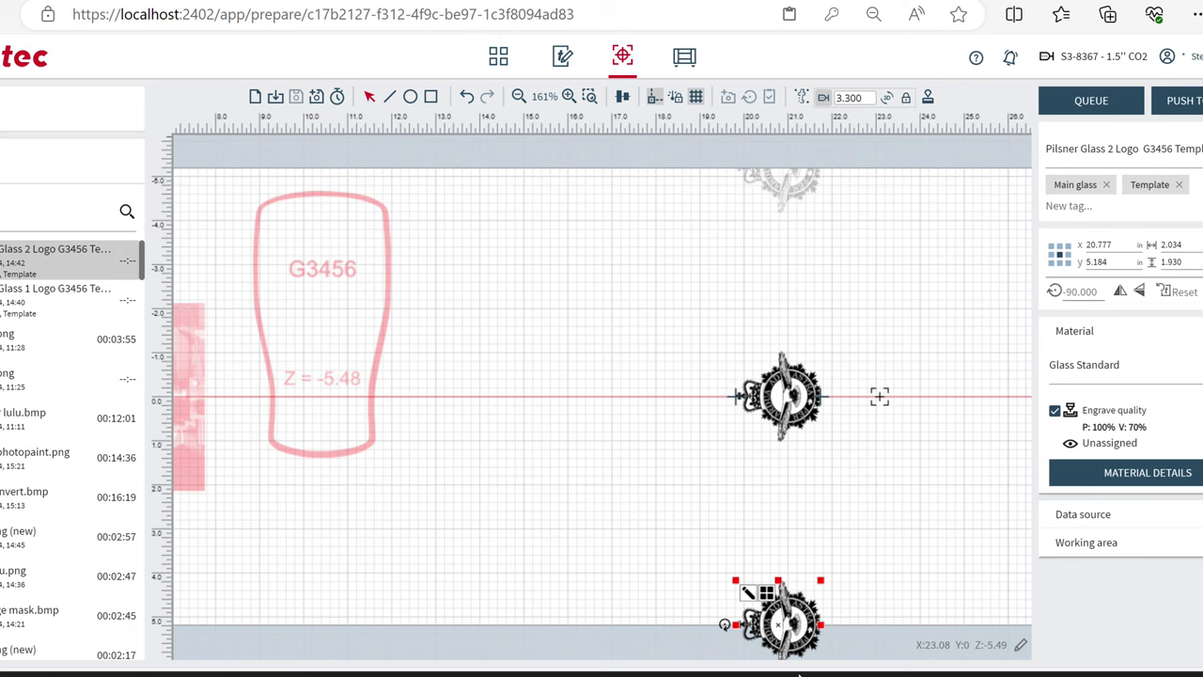
Switch to Calculator and work out the glass circumference as 3.3 × 3.14
mouse_move(857, 676)
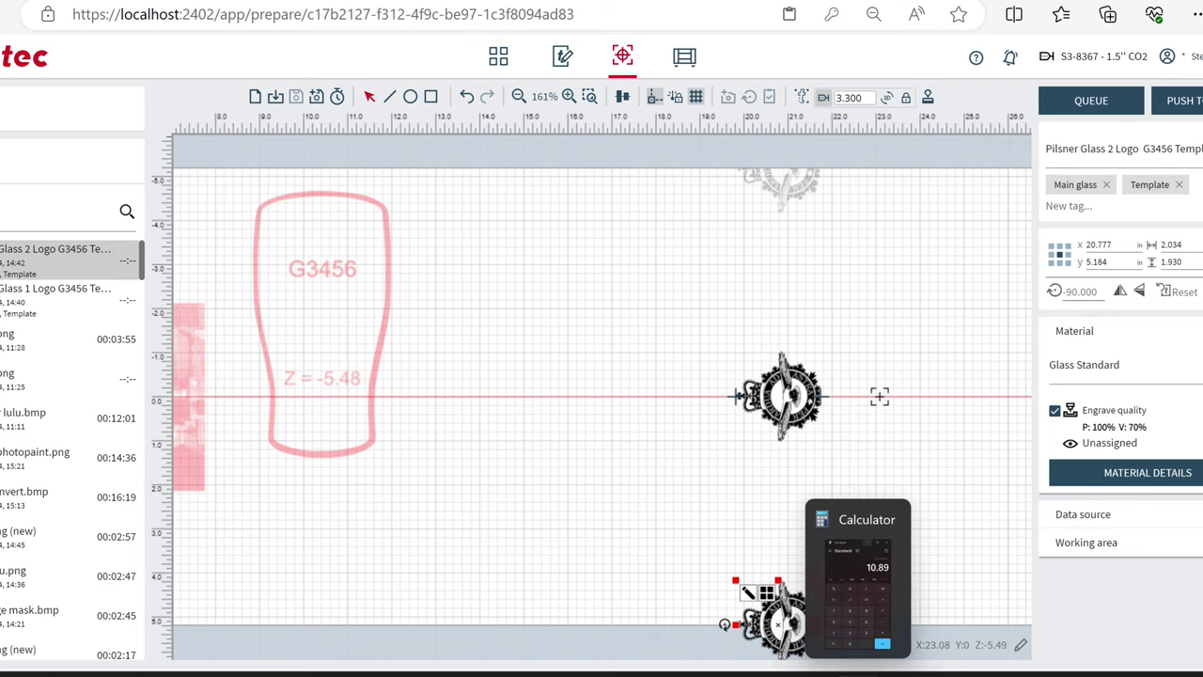
left_click(857, 676)
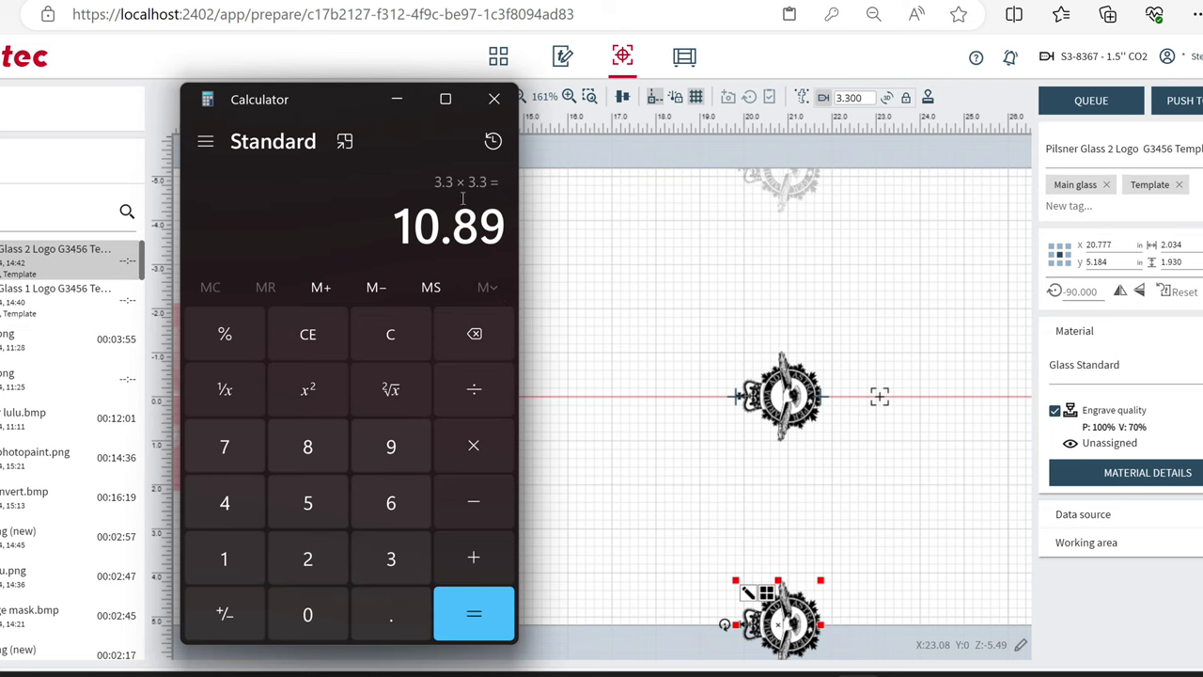
left_click(407, 340)
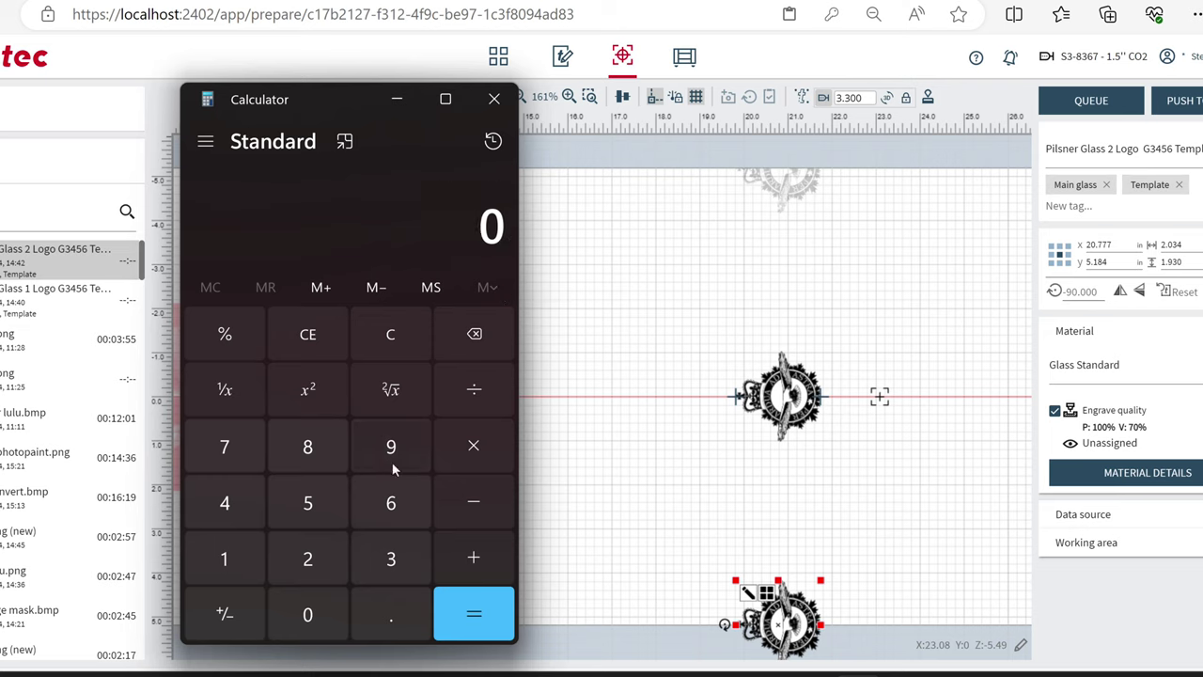
left_click(398, 550)
left_click(395, 619)
left_click(388, 567)
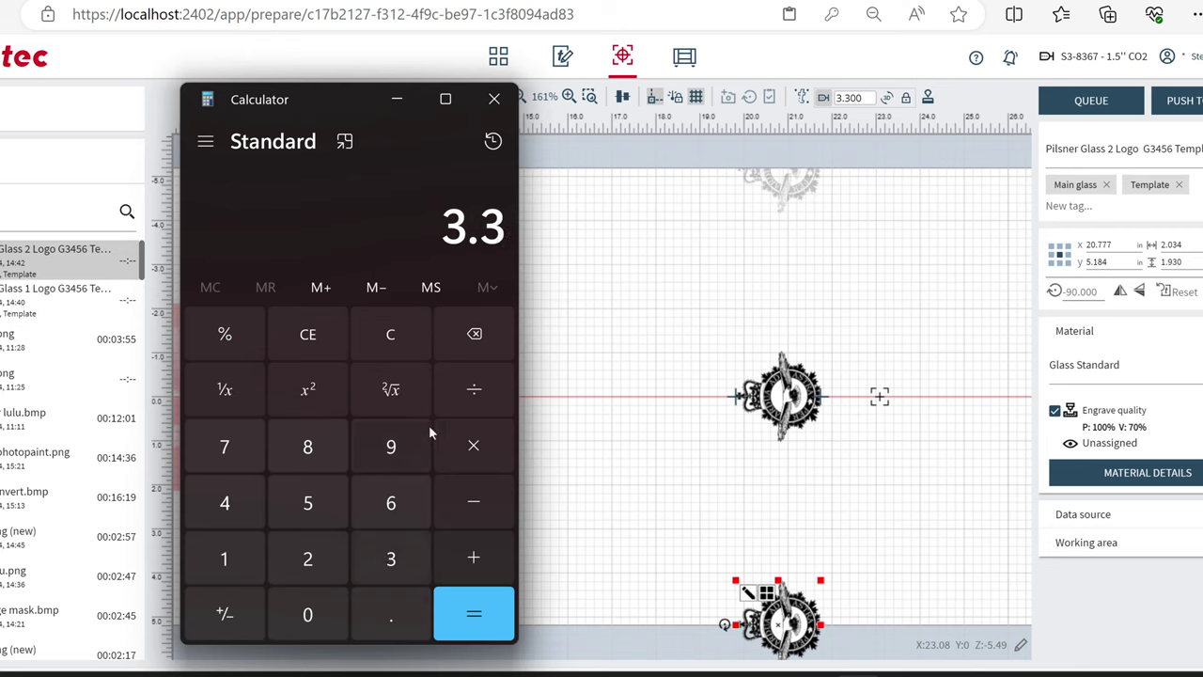
left_click(471, 443)
left_click(391, 558)
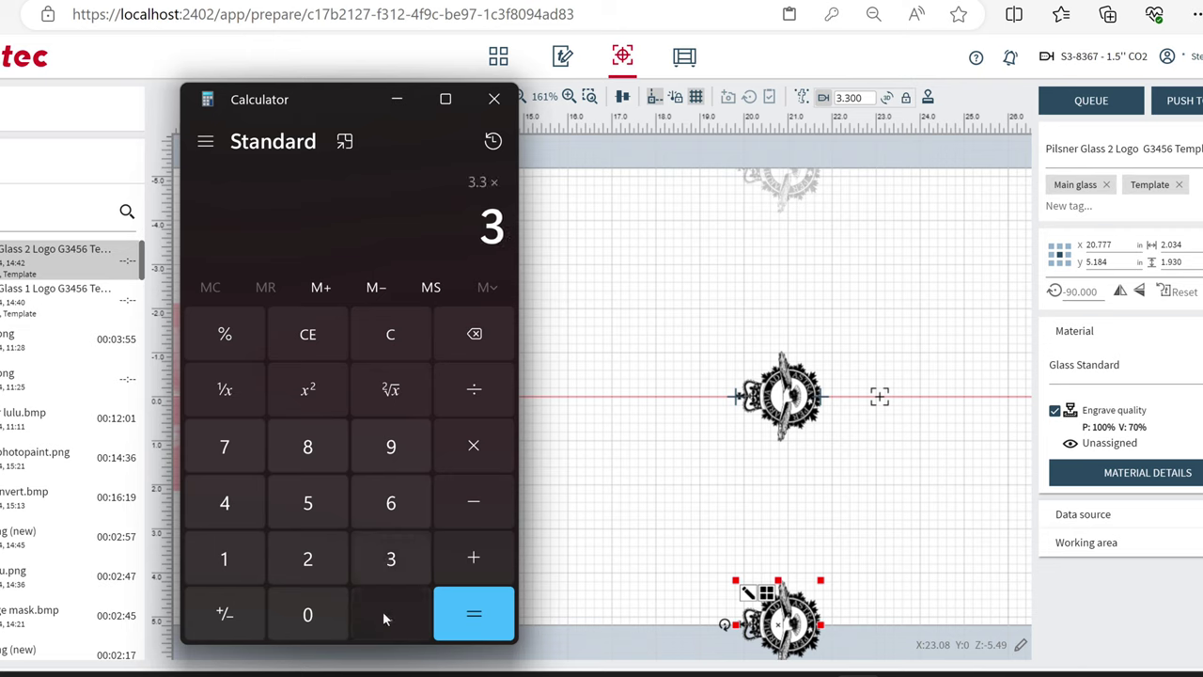
left_click(383, 611)
left_click(254, 564)
left_click(224, 503)
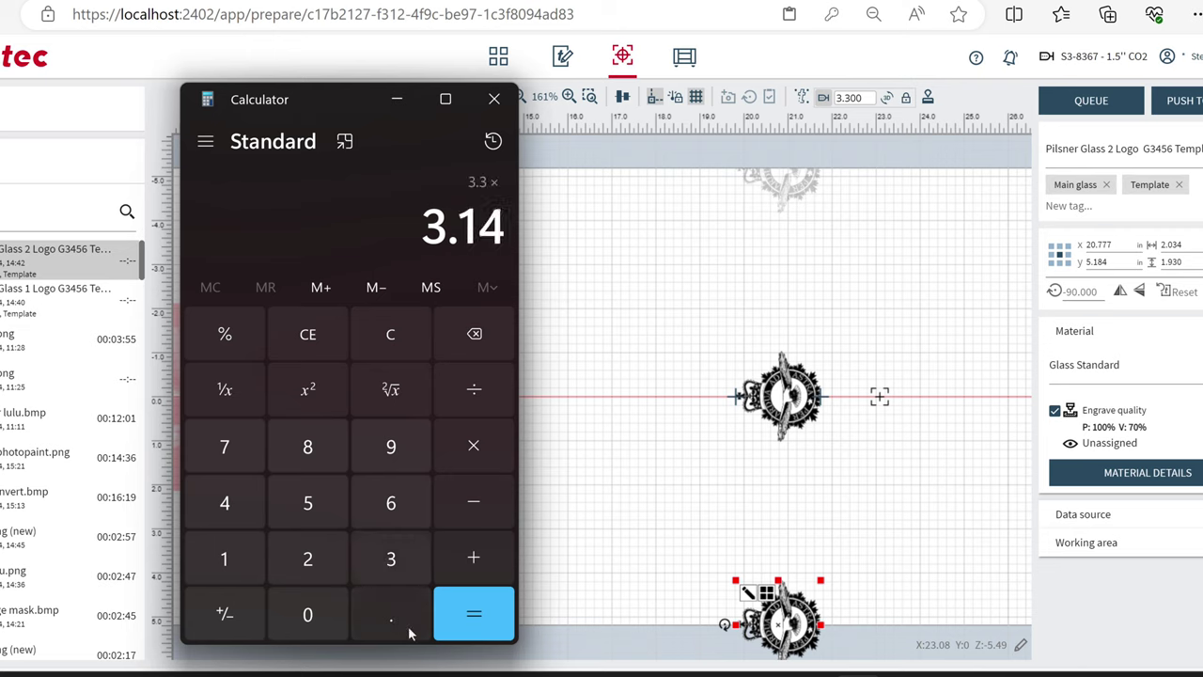
left_click(457, 638)
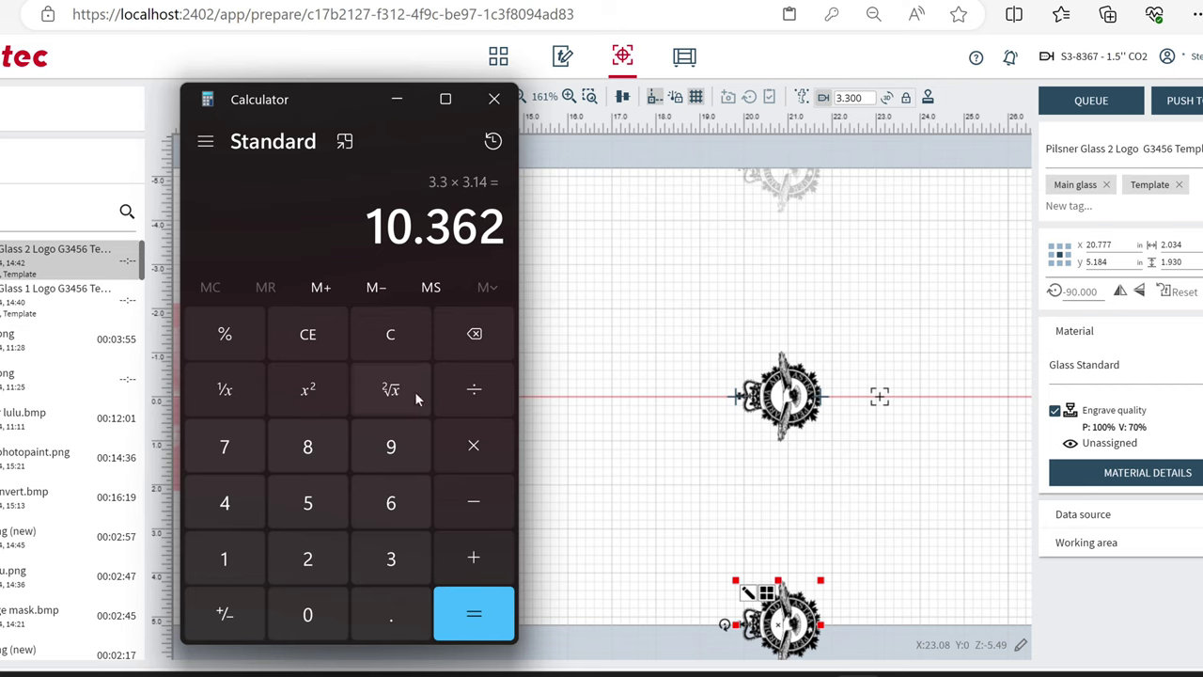
Divide the calculated circumference by 4 to find a quarter turn of the glass
left_click(475, 391)
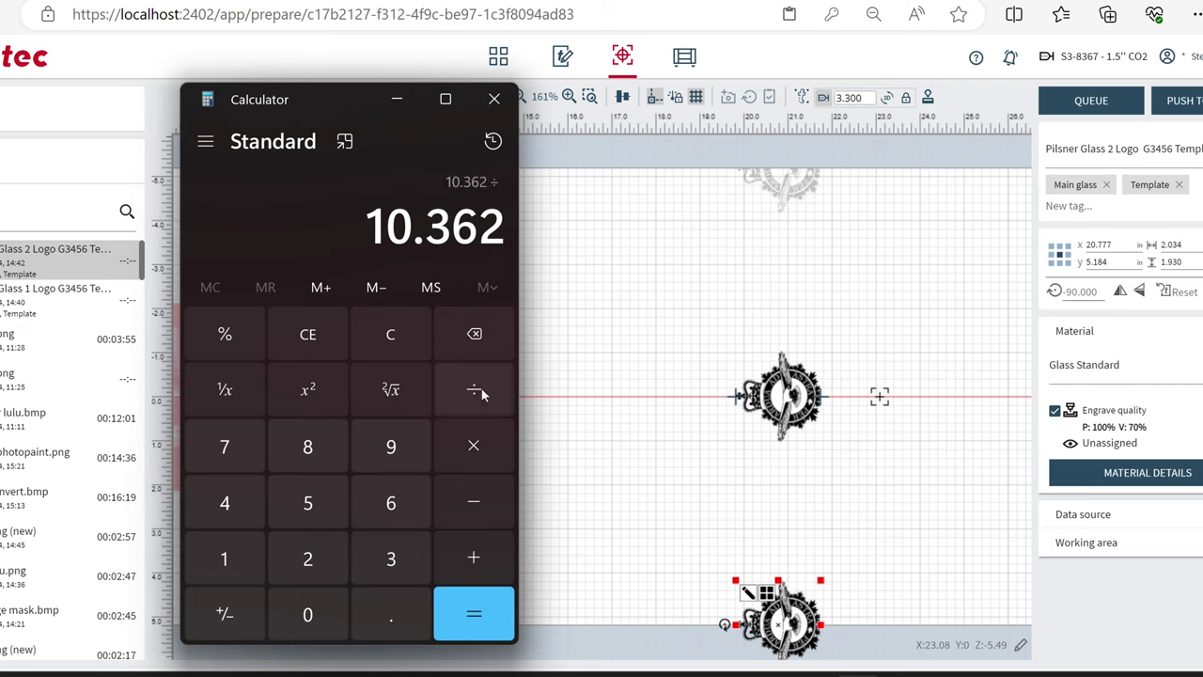
left_click(225, 517)
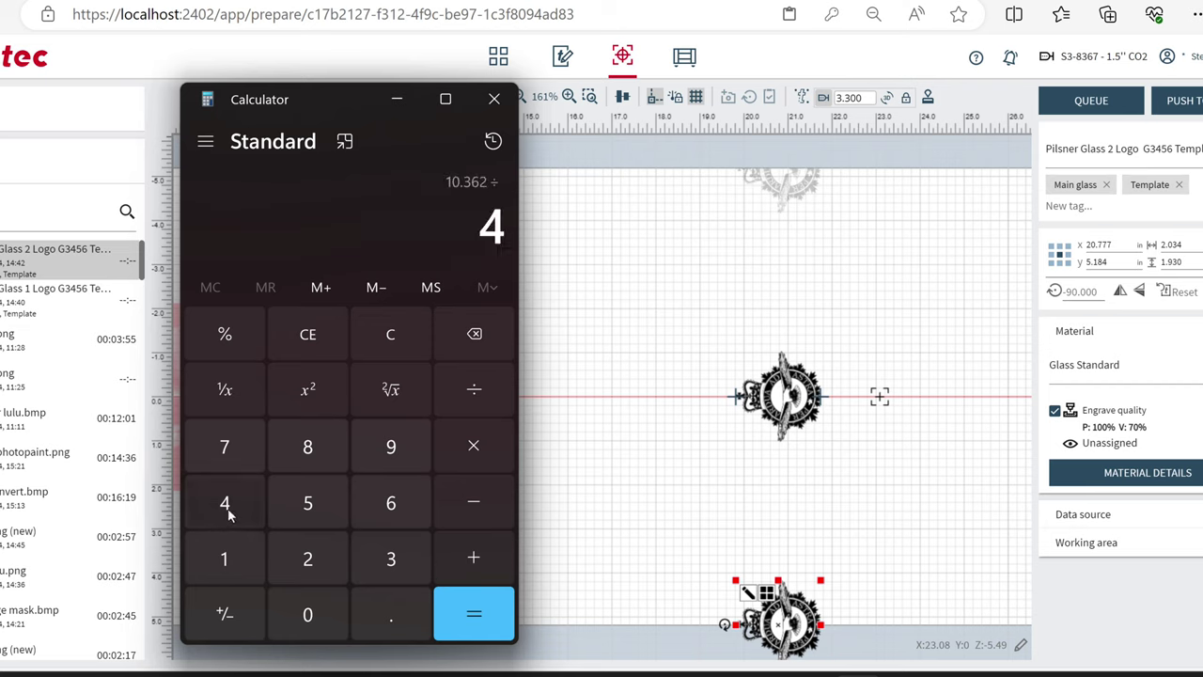
left_click(484, 636)
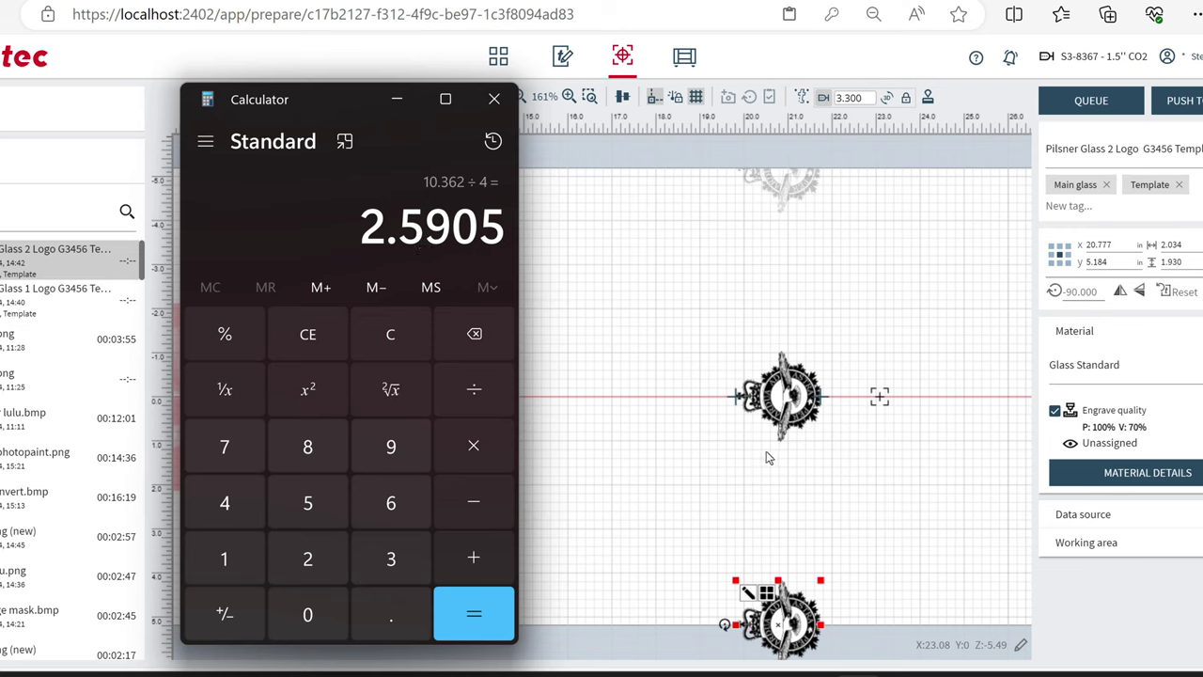
Back in Trotec Ruby, duplicate the logo on the centreline and place the copy above it at about X 20.77 in, Y -2.66 in
left_click(793, 418)
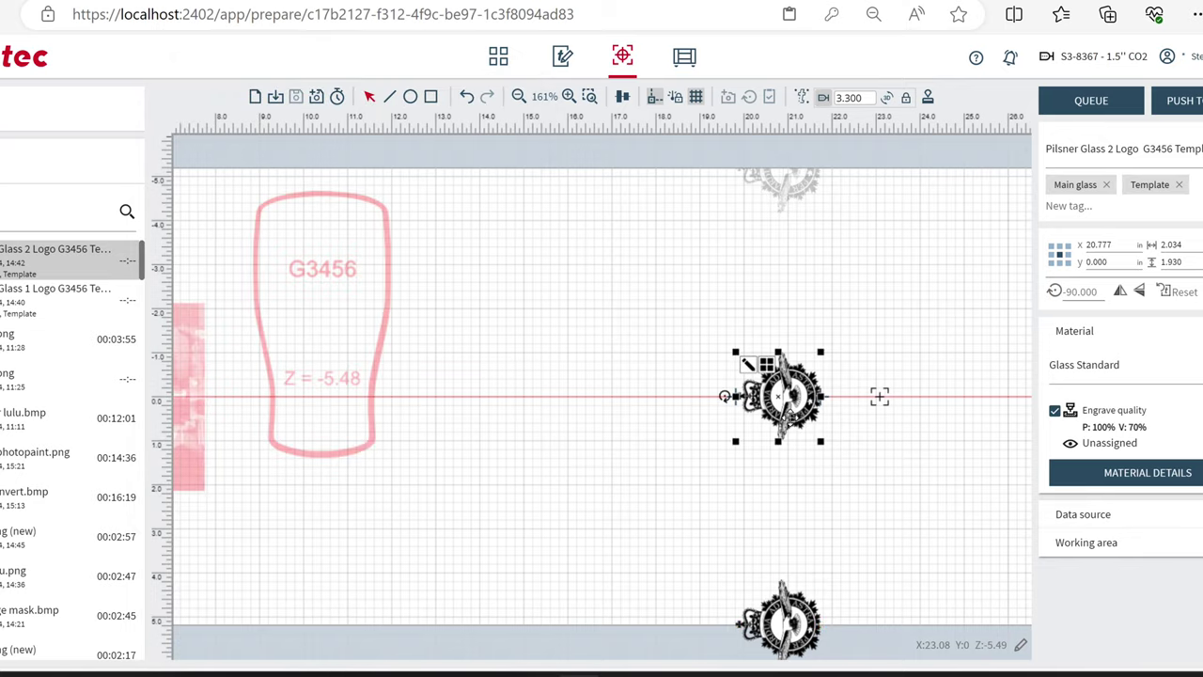
key("ctrl+c")
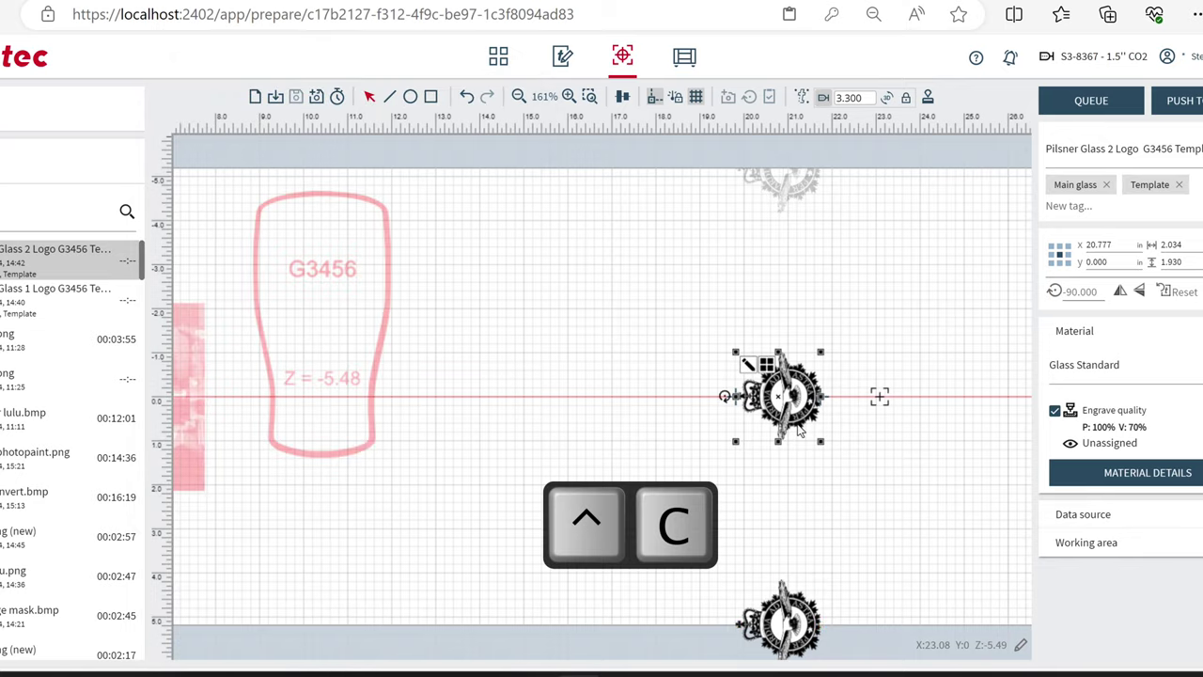
key("ctrl+v")
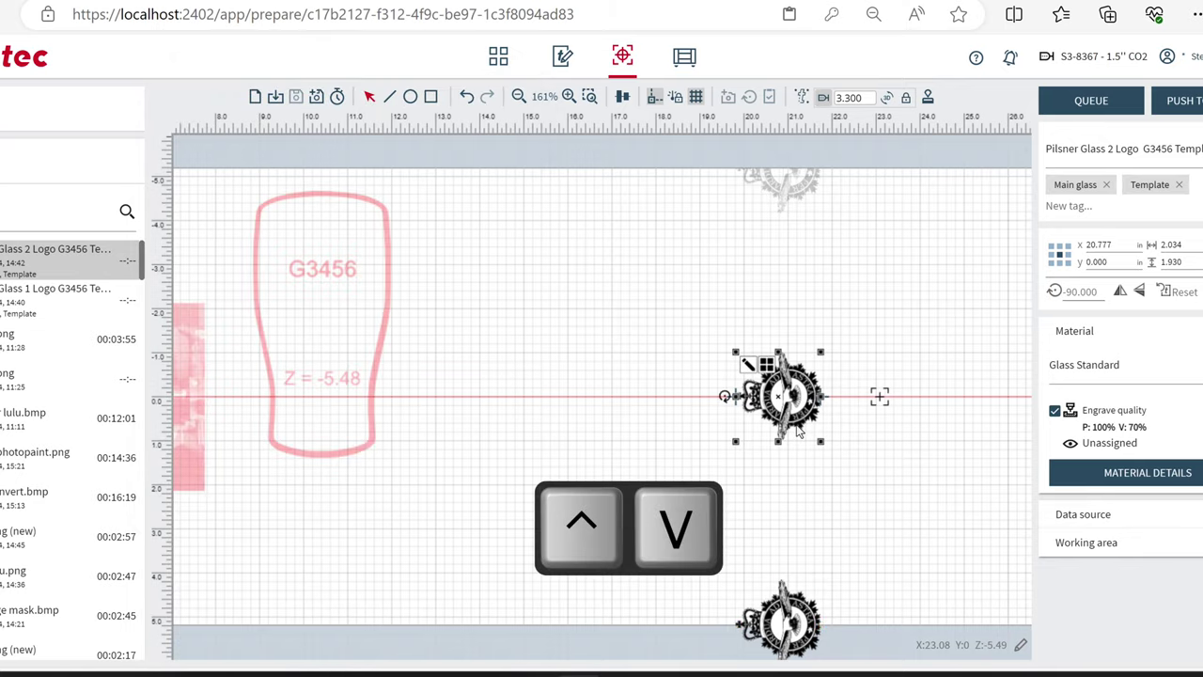
left_click(818, 439)
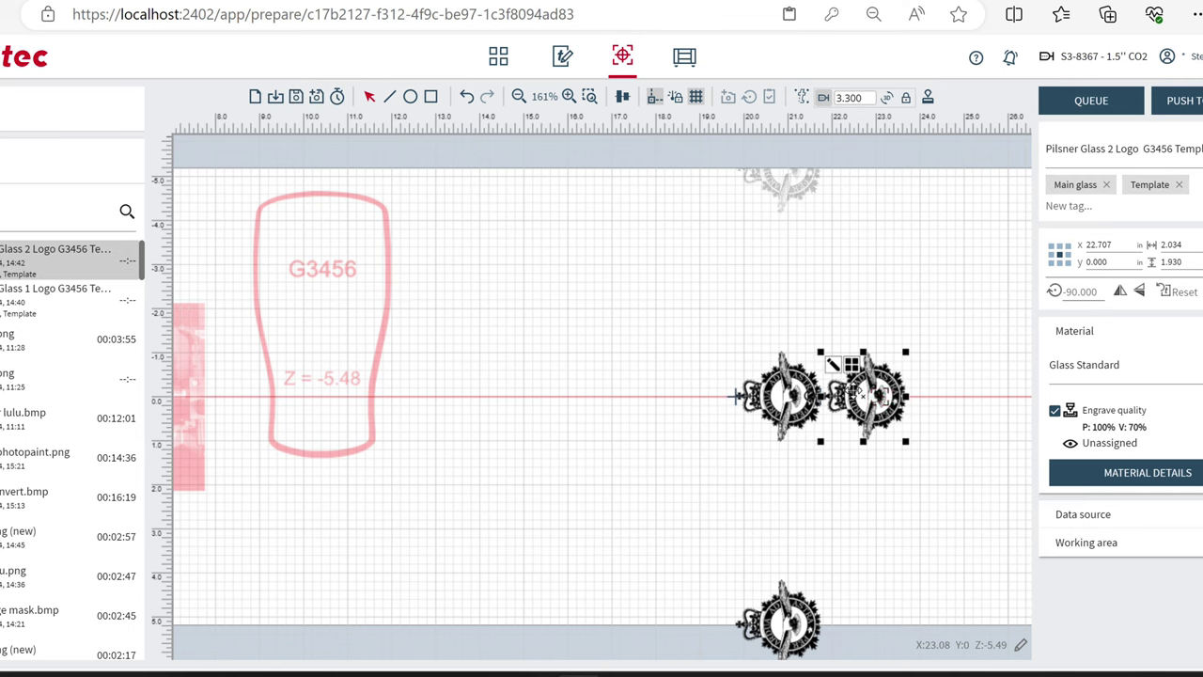
left_click_drag(859, 391, 774, 274)
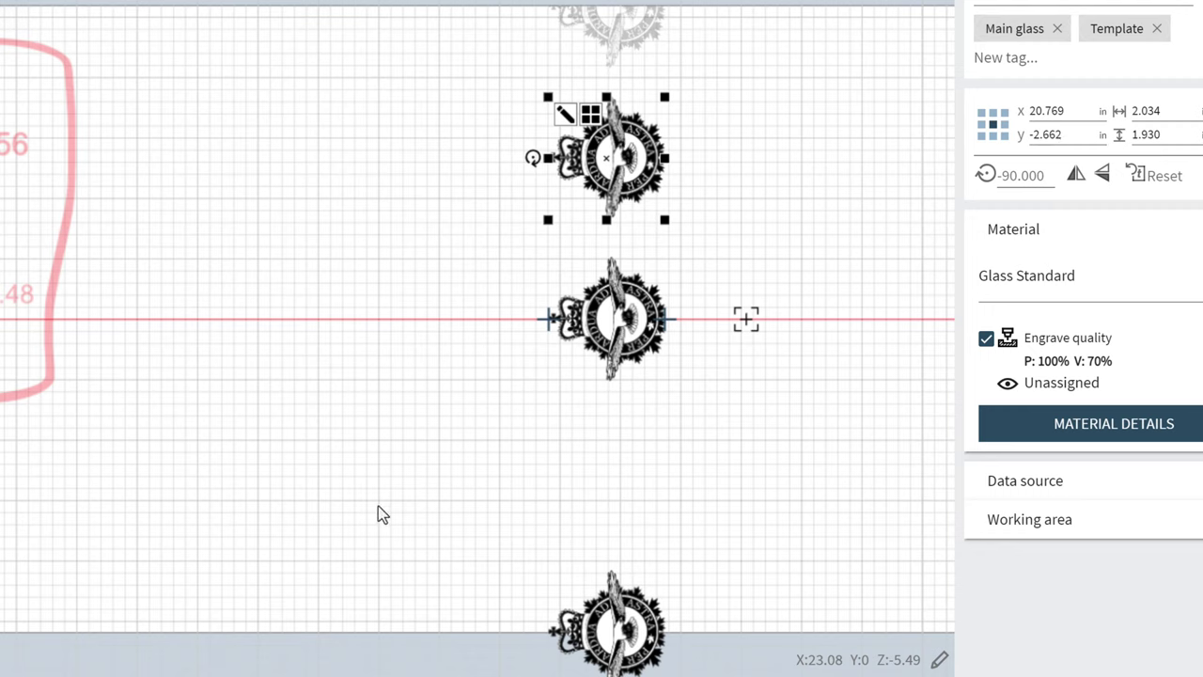
Check the quarter-turn result in Calculator and, back in Trotec Ruby, try to set the upper logo copy's centre Y to -2.6 in
key("alt+Tab")
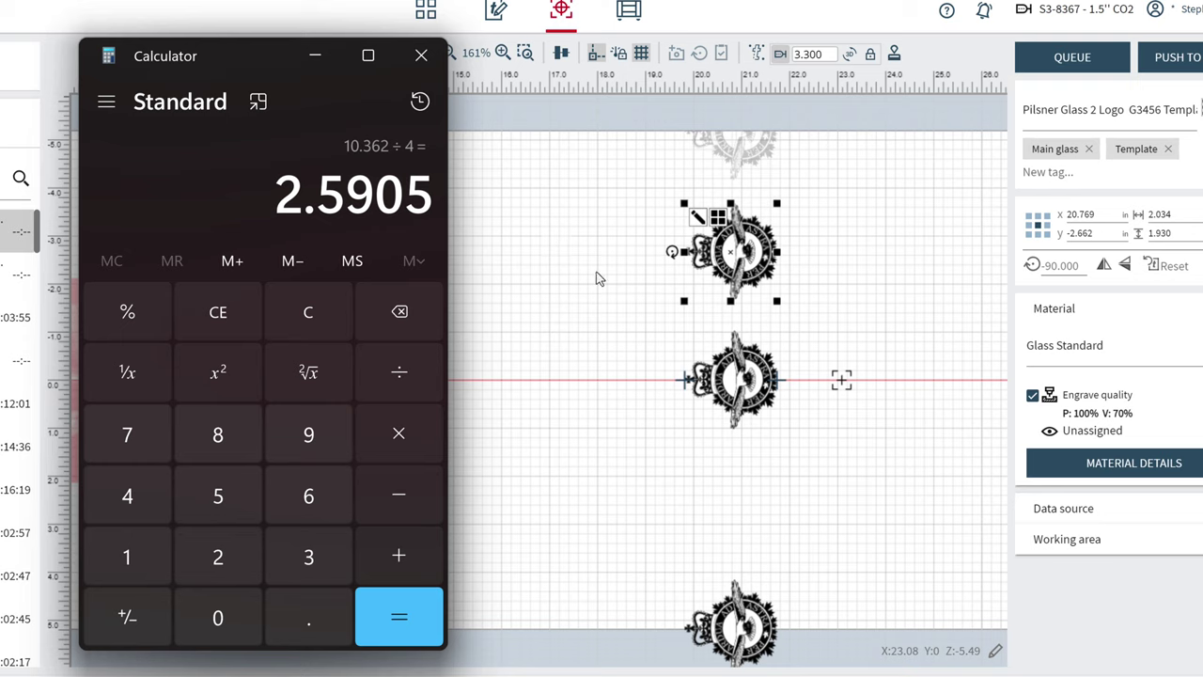
left_click(582, 366)
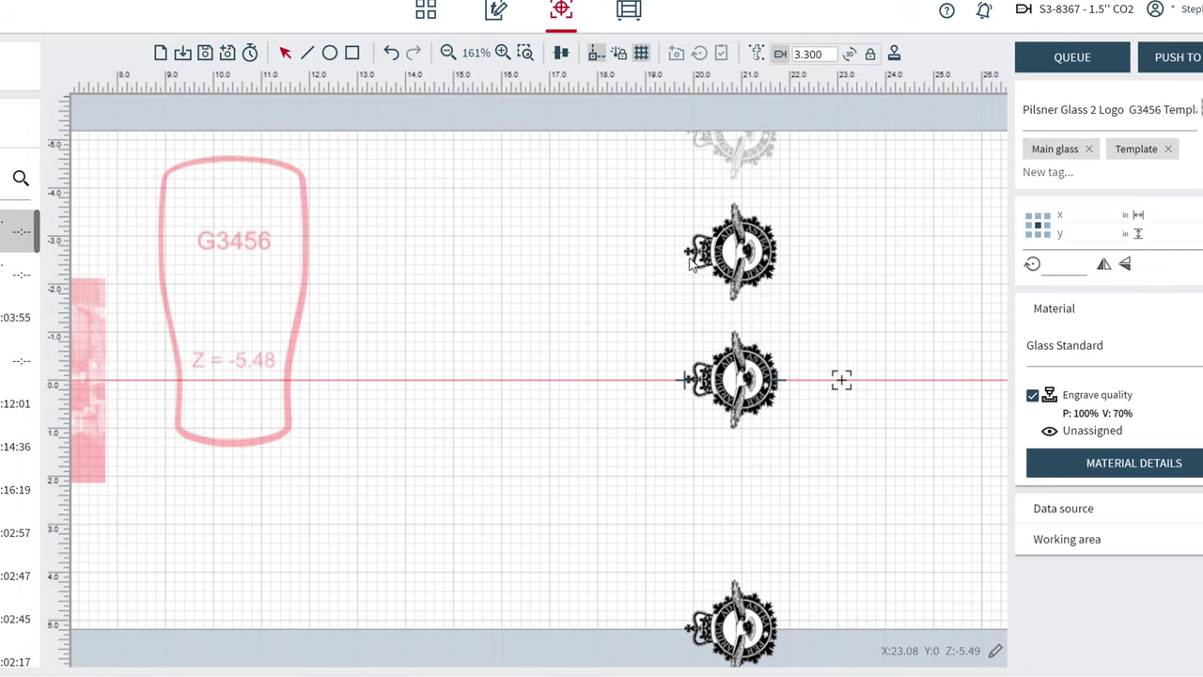
left_click(762, 266)
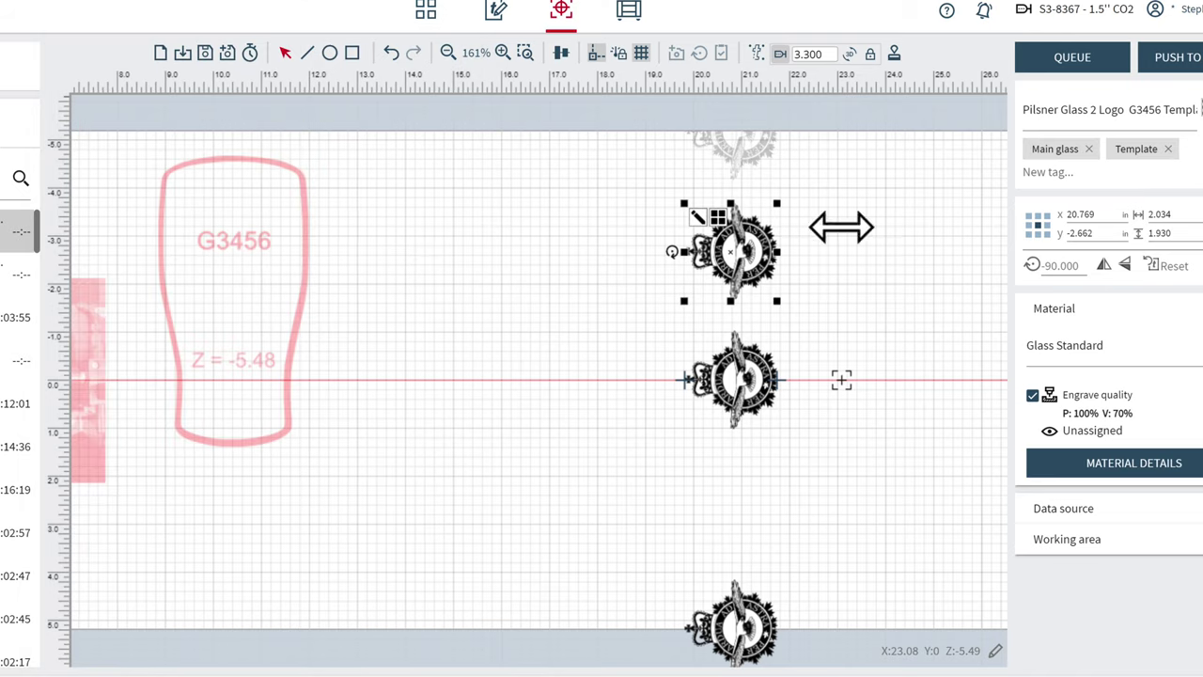
double_click(1095, 233)
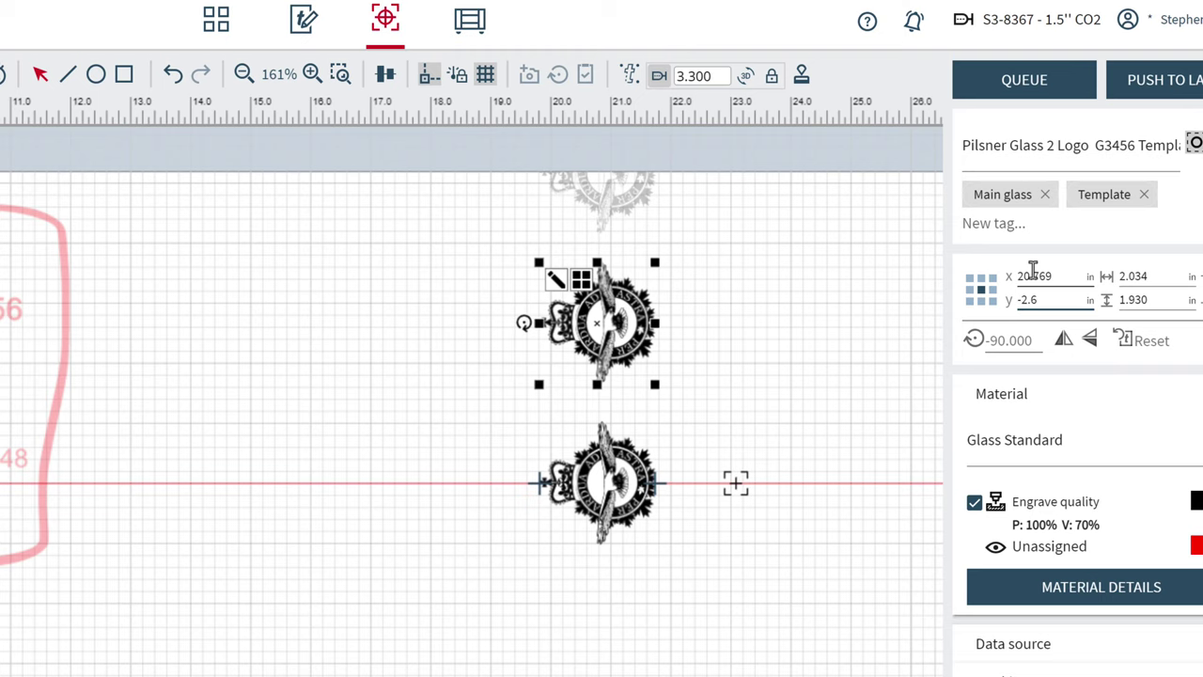
key("Return")
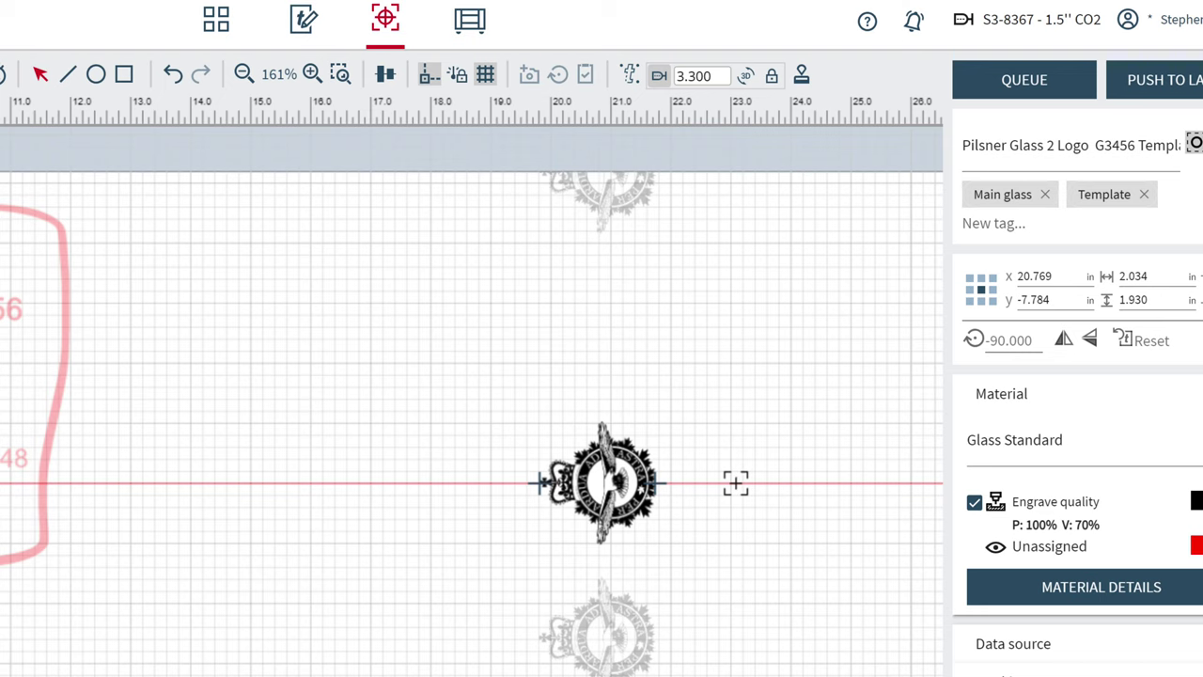
key("ctrl+z")
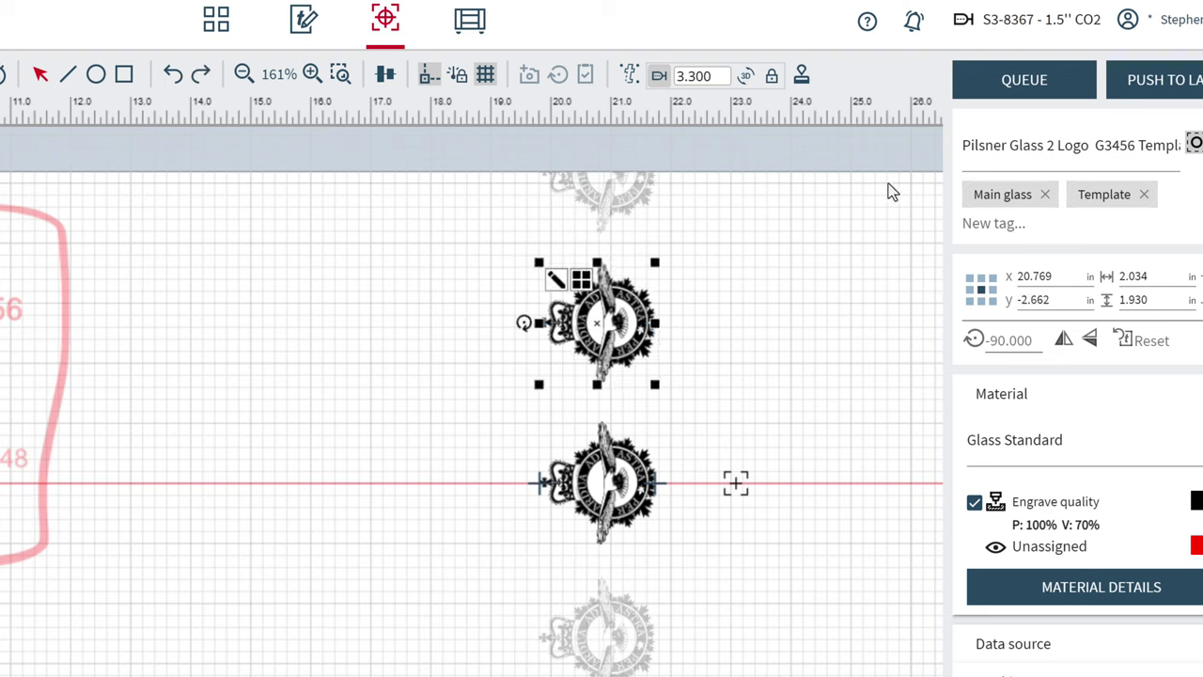
Align the upper logo copy with the logo on the centreline at centre X 20.777 in
scroll(630, 320, "up", 2)
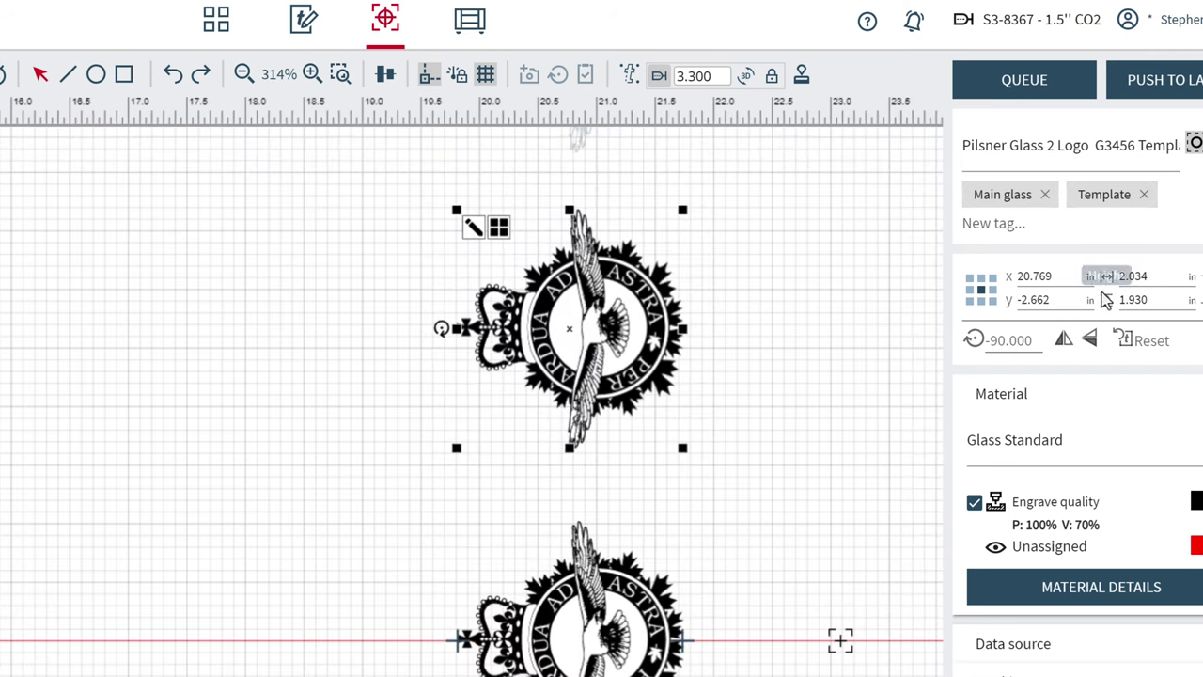
left_click(607, 631)
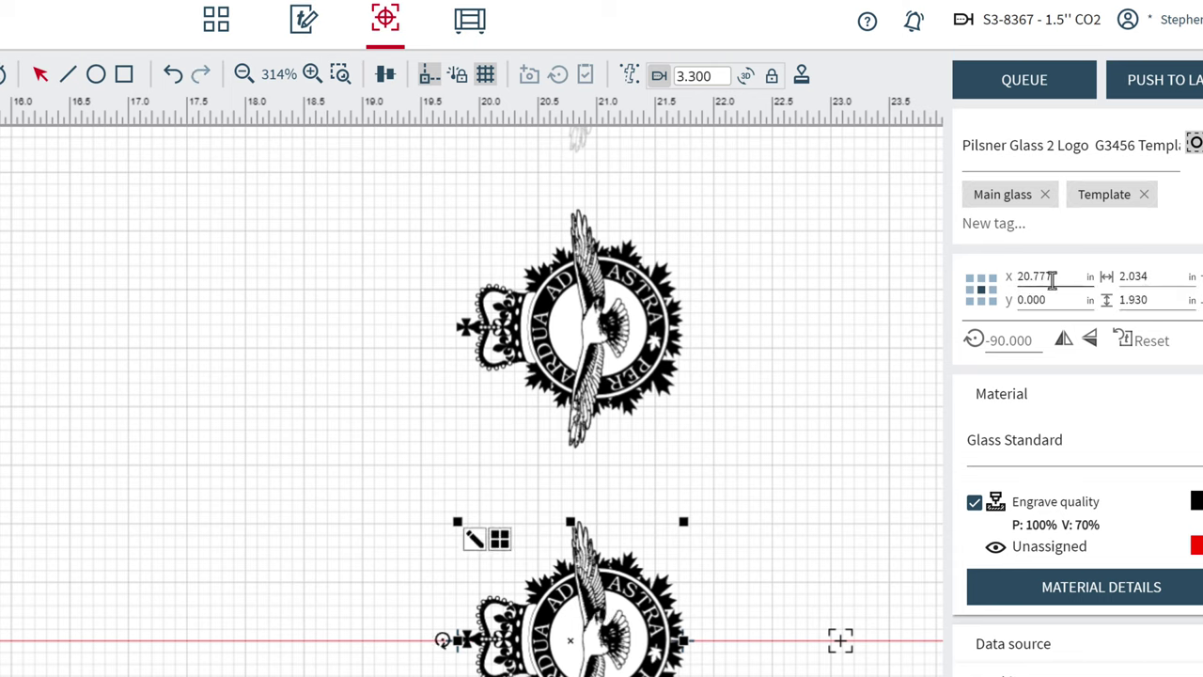
left_click(621, 344)
left_click_drag(616, 338, 622, 340)
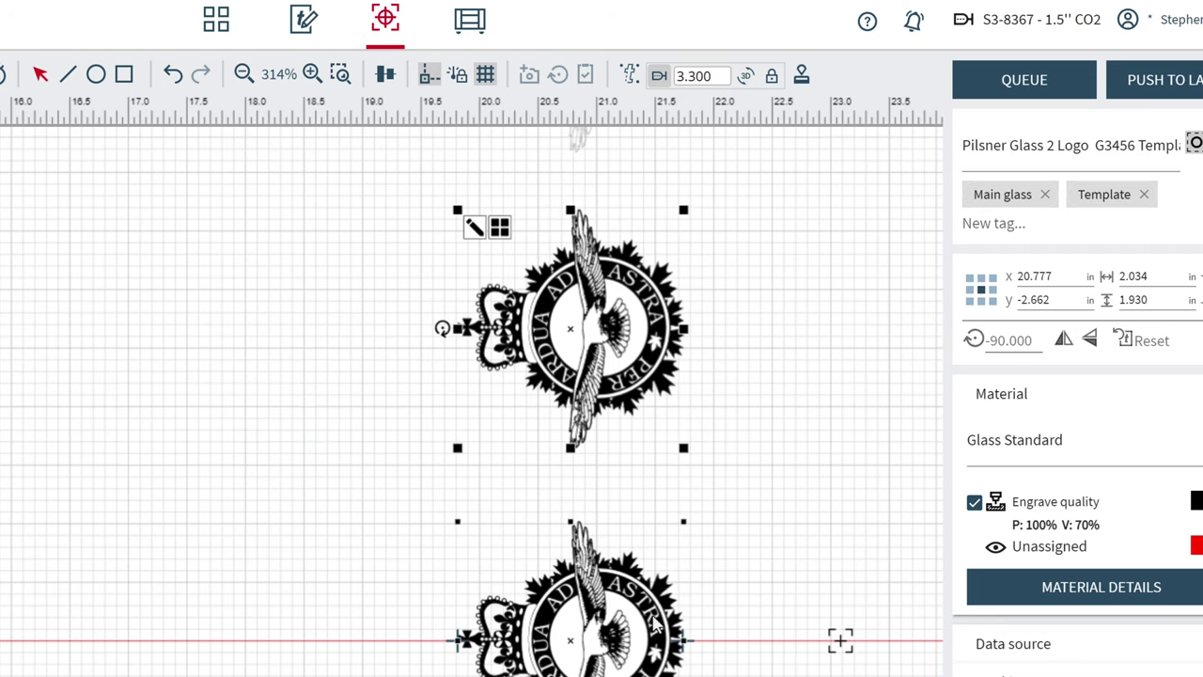
left_click(613, 613)
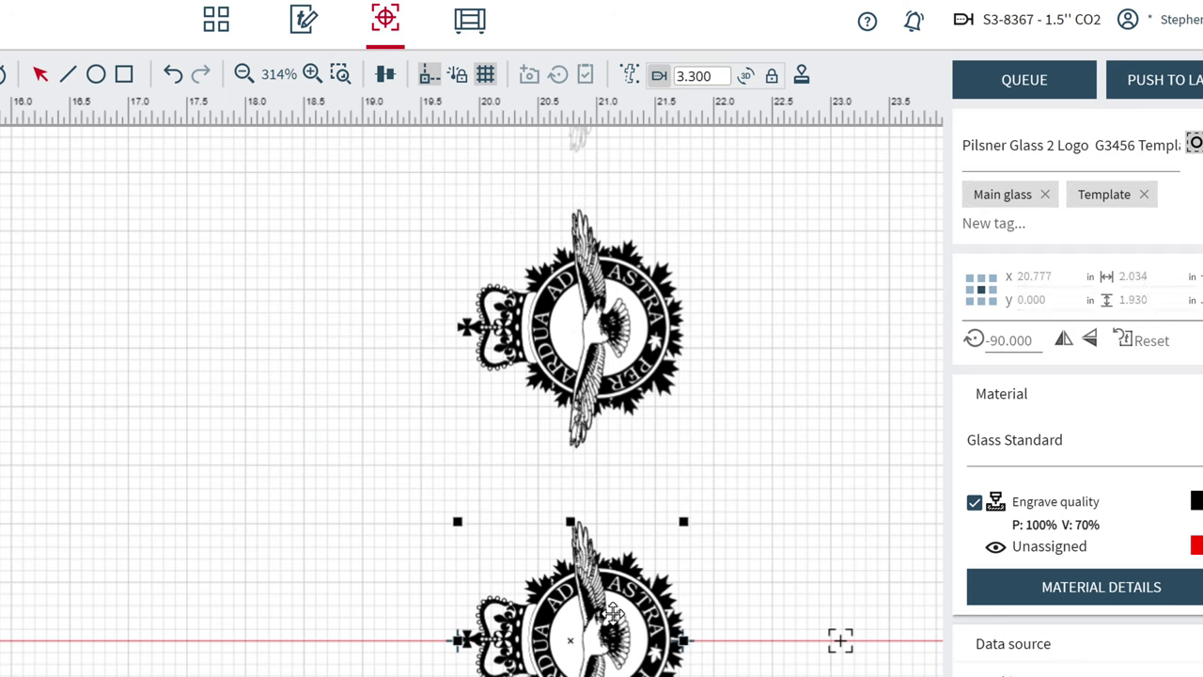
left_click(586, 352)
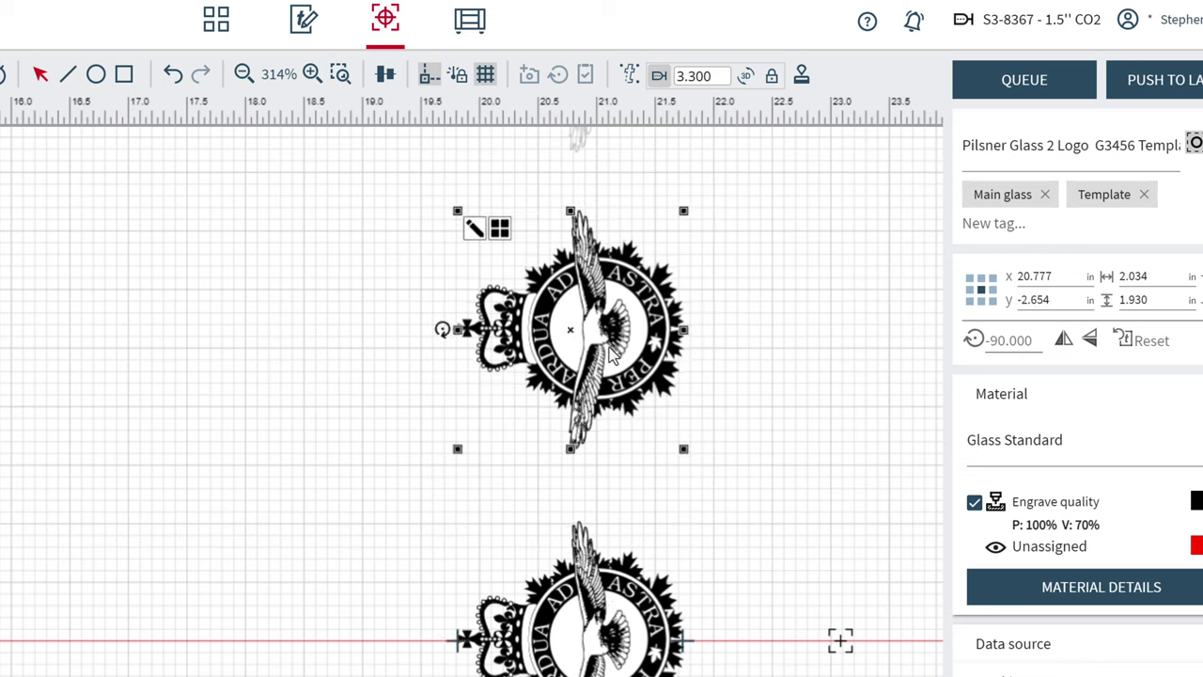
key("ctrl+z")
Duplicate the centreline logo and place the copy below it at X 20.777 in, about Y 2.396 in
scroll(701, 489, "down", 1)
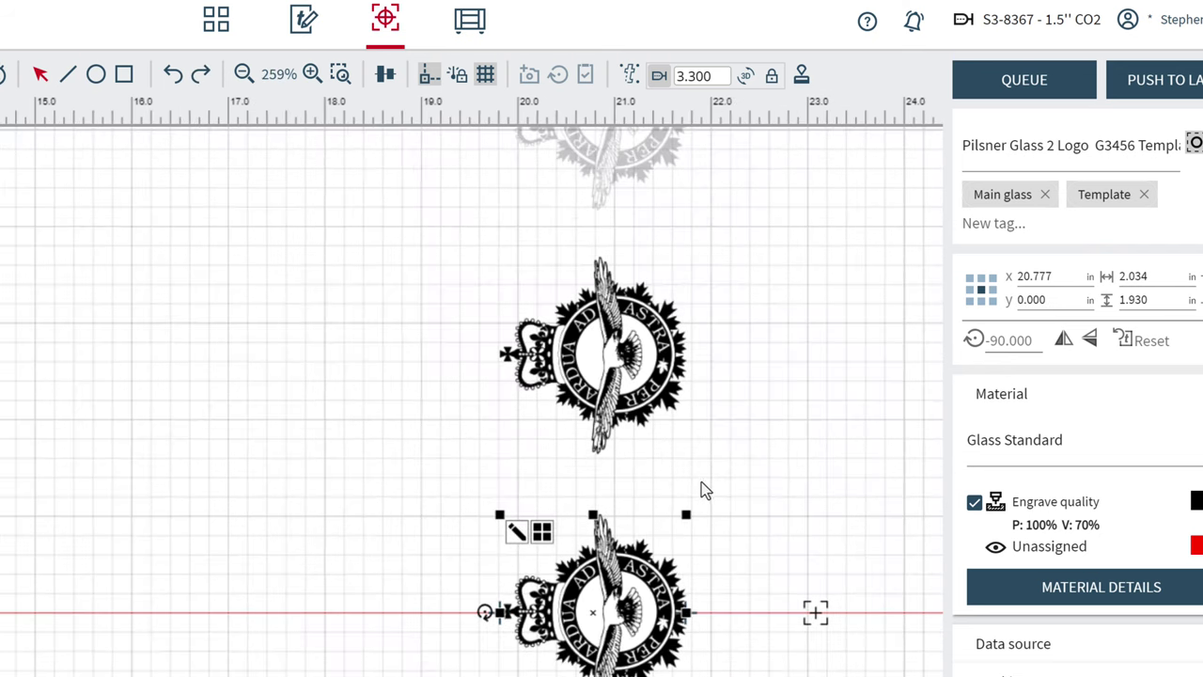
scroll(706, 480, "down", 2)
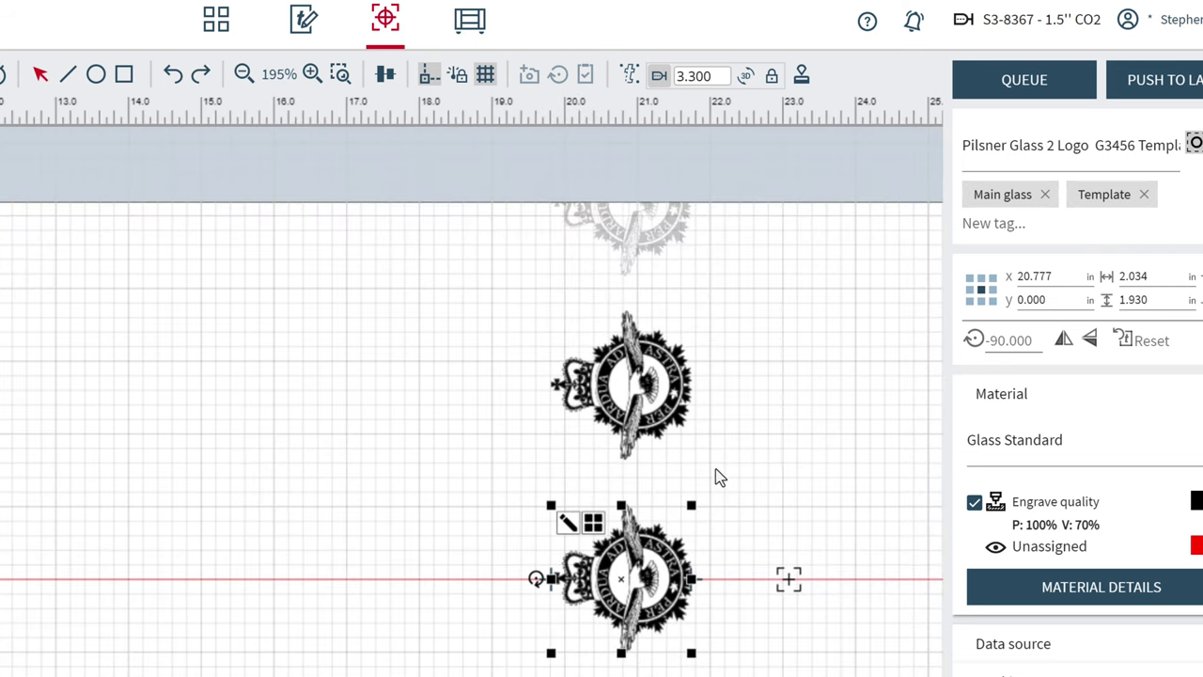
key("ctrl+d")
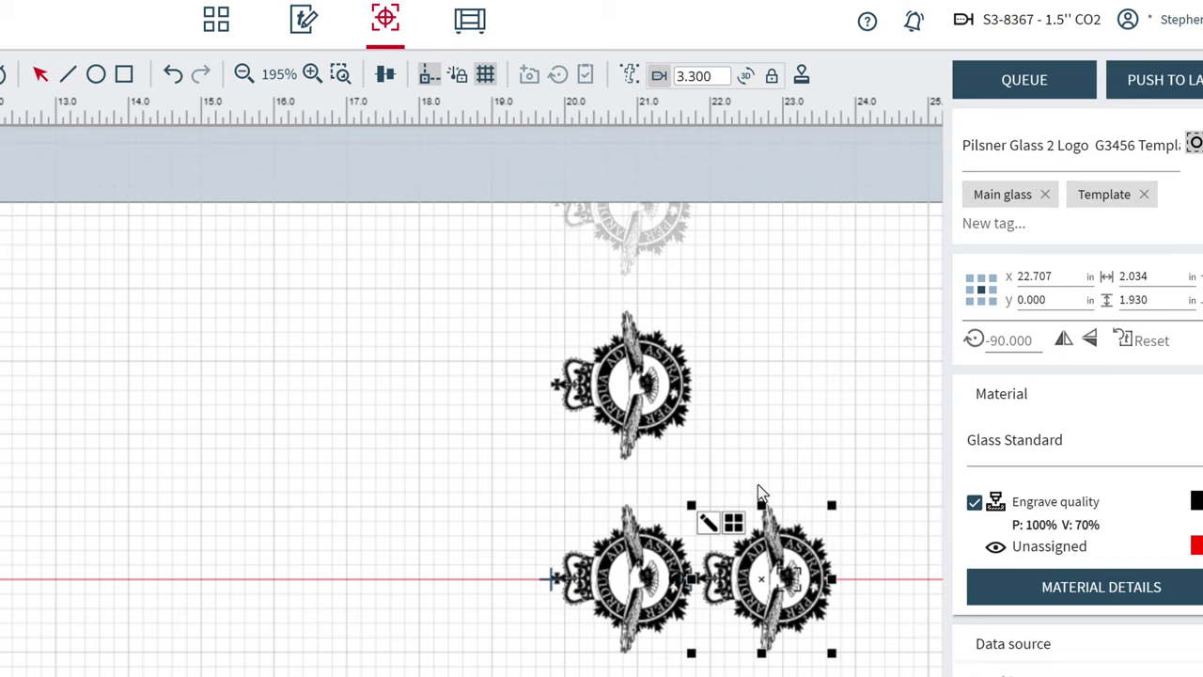
scroll(759, 487, "down", 1)
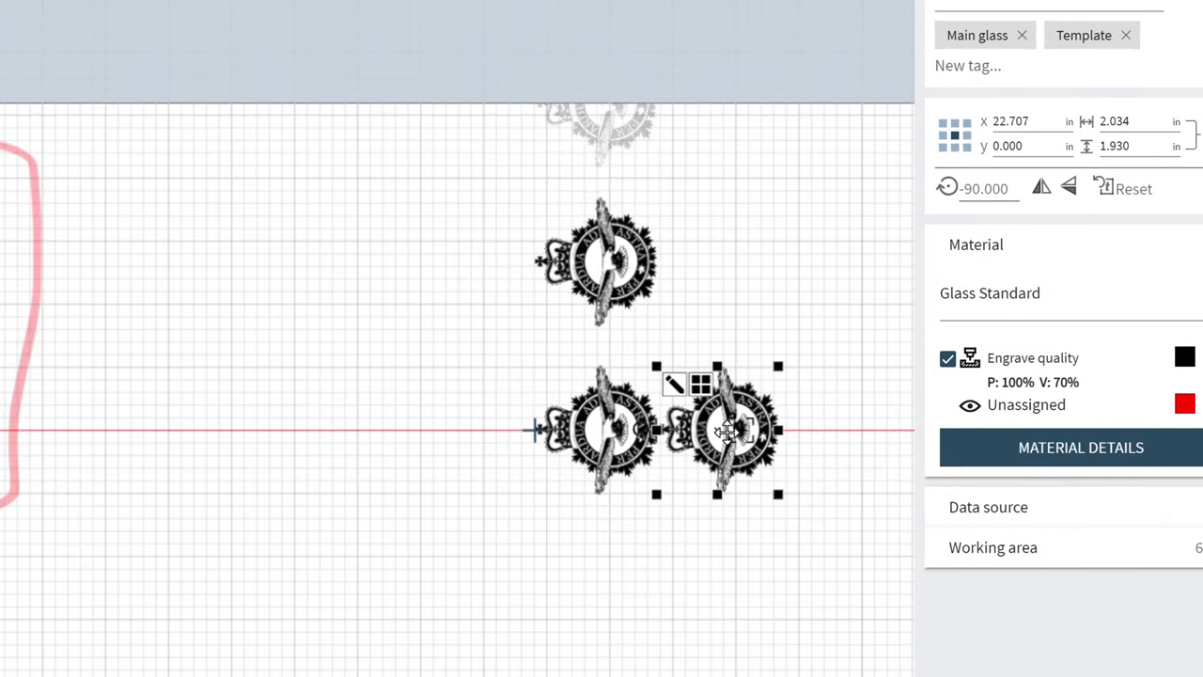
left_click_drag(724, 431, 609, 581)
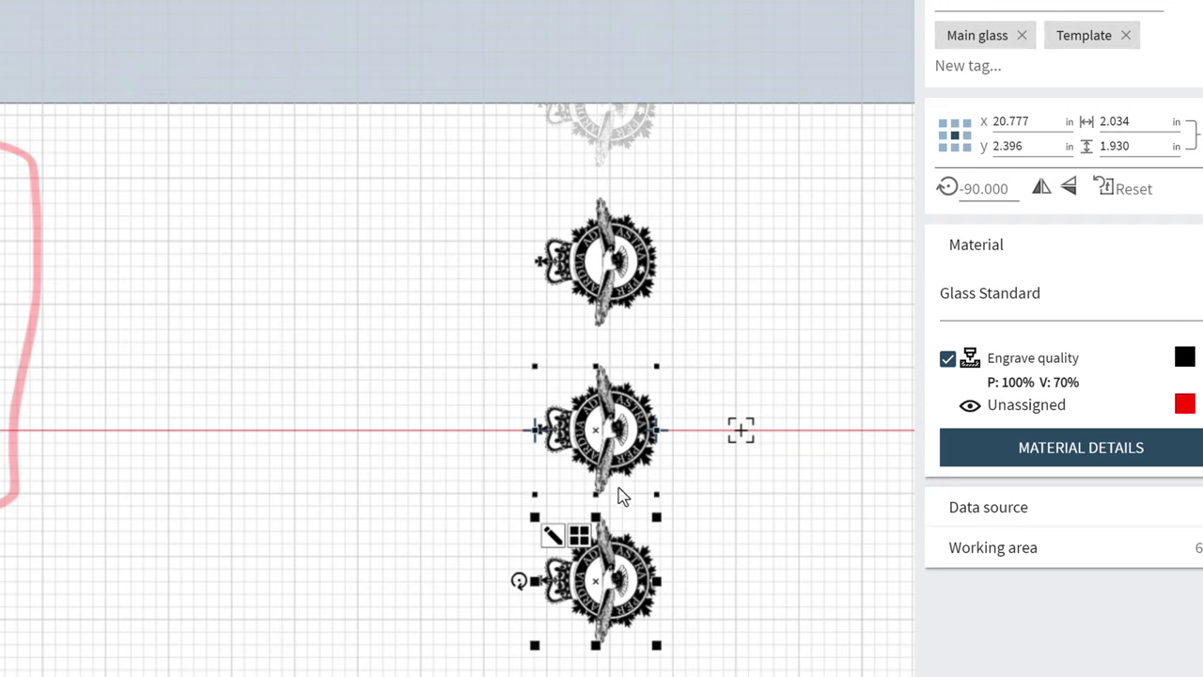
Move the new logo copy below the centreline down to about Y 2.595 in, keeping it aligned with the other logos
scroll(620, 494, "up", 1)
scroll(620, 494, "down", 1)
scroll(711, 491, "down", 1)
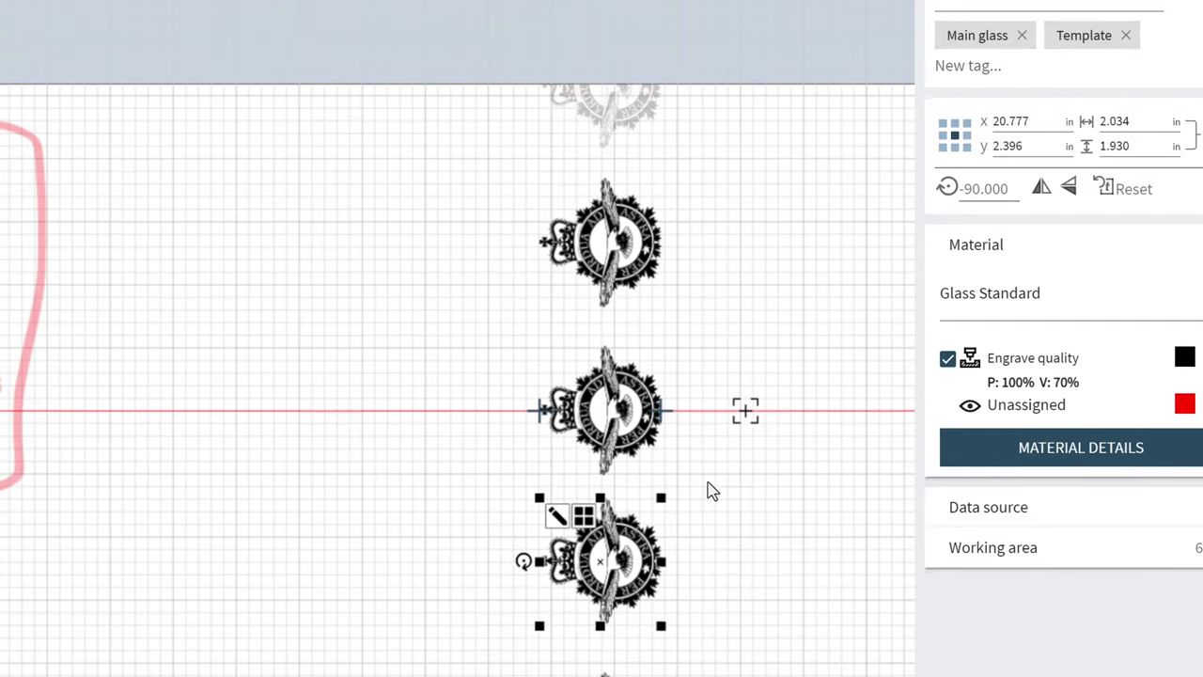
scroll(712, 492, "down", 2)
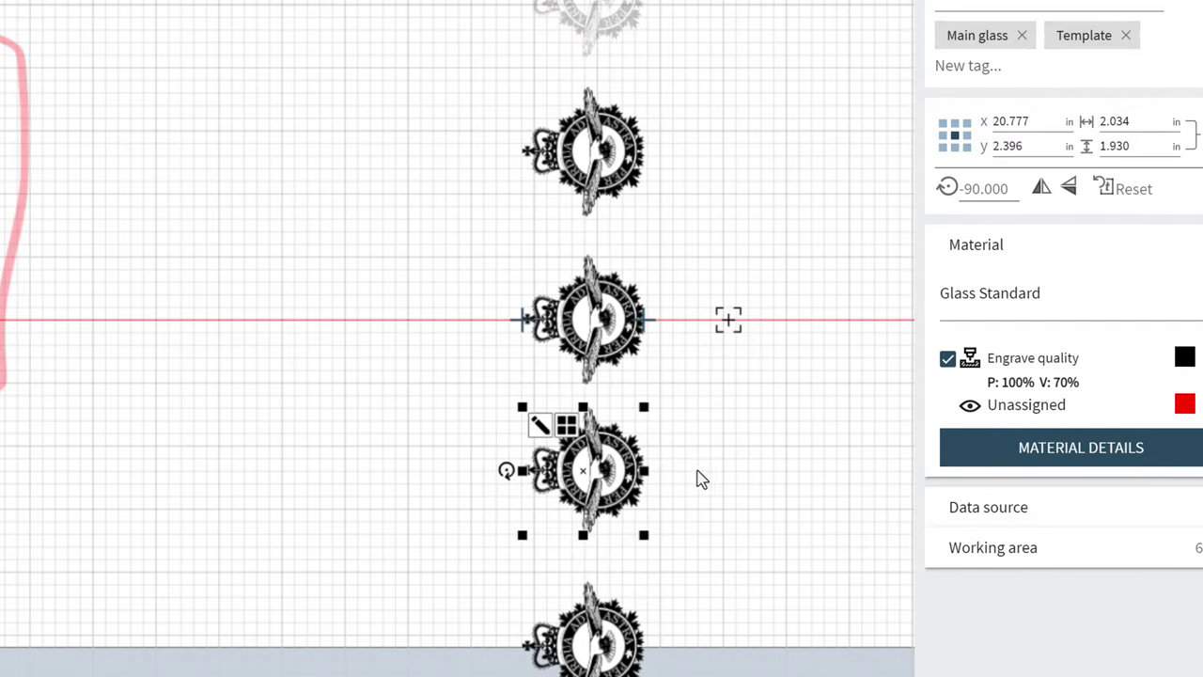
scroll(611, 486, "up", 1)
scroll(609, 486, "up", 1)
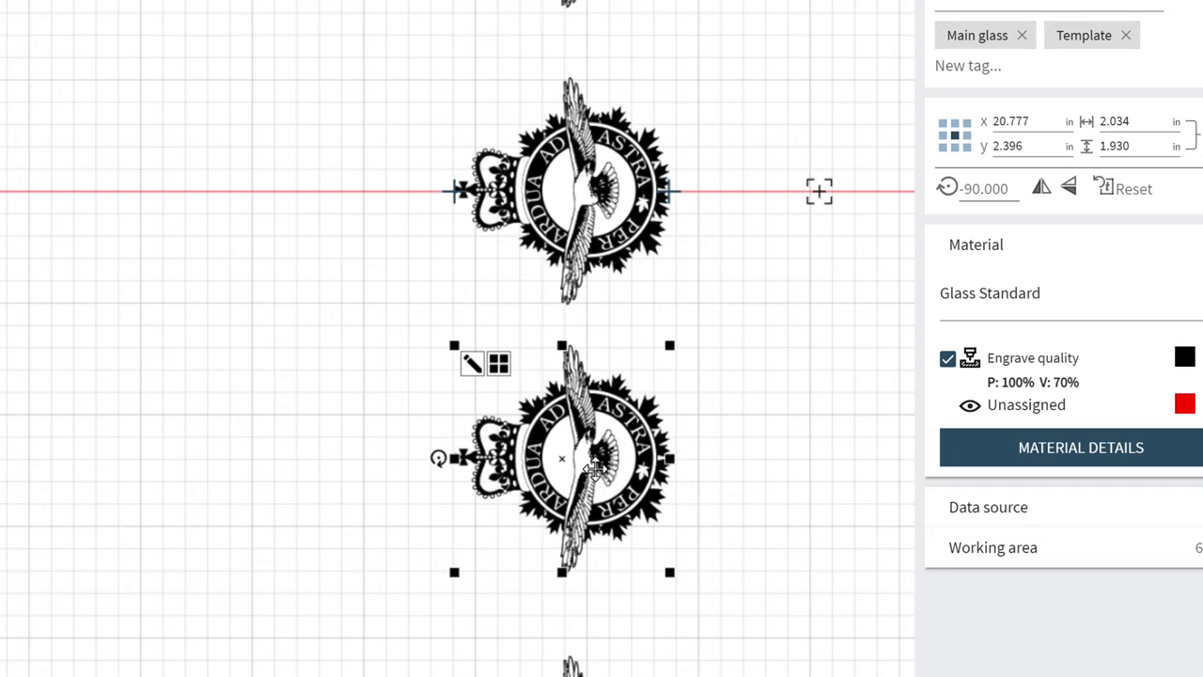
left_click_drag(597, 470, 607, 487)
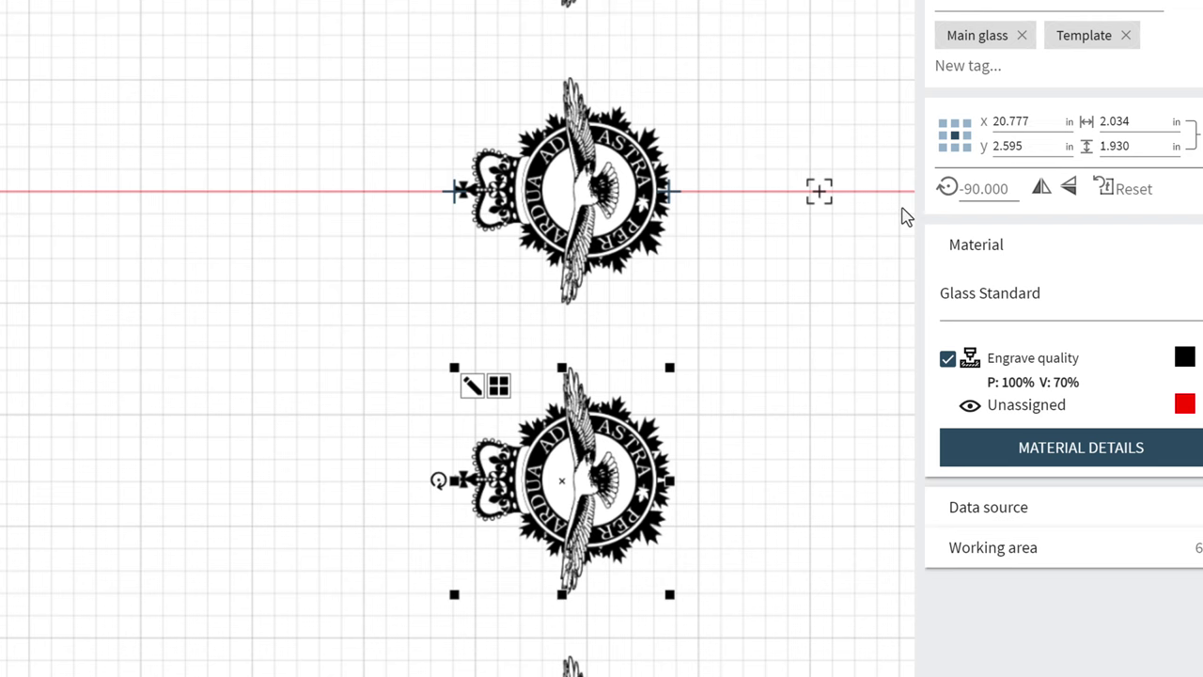
scroll(799, 313, "down", 4)
scroll(801, 317, "down", 2)
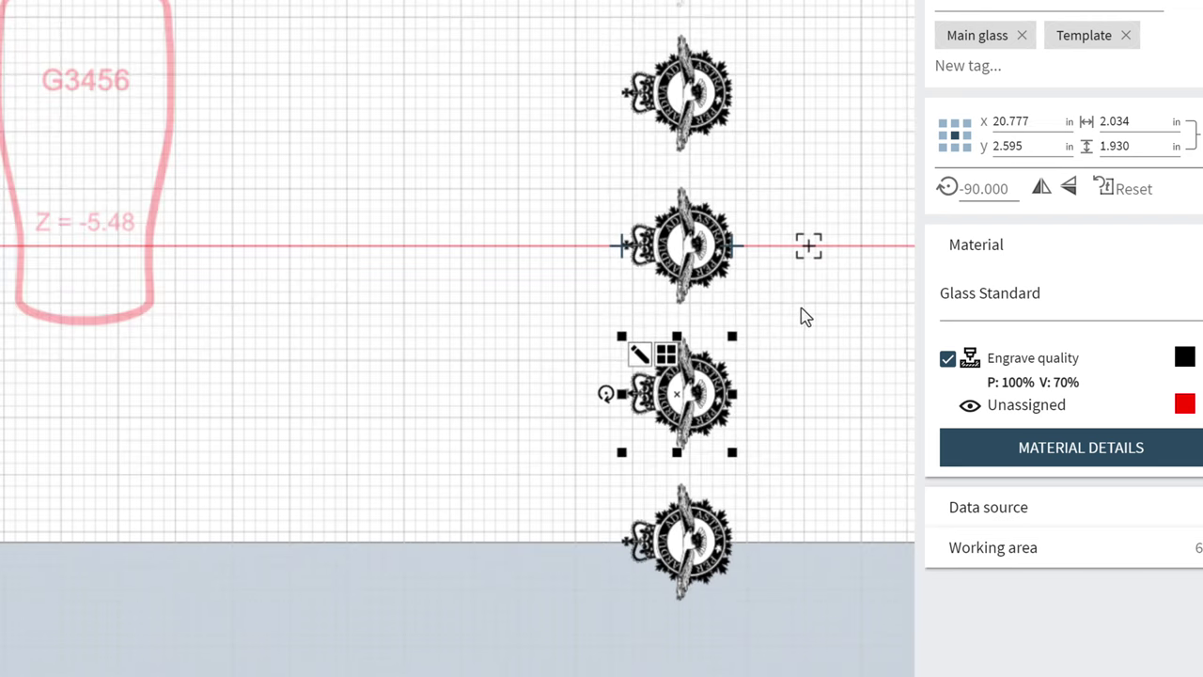
scroll(810, 313, "down", 1)
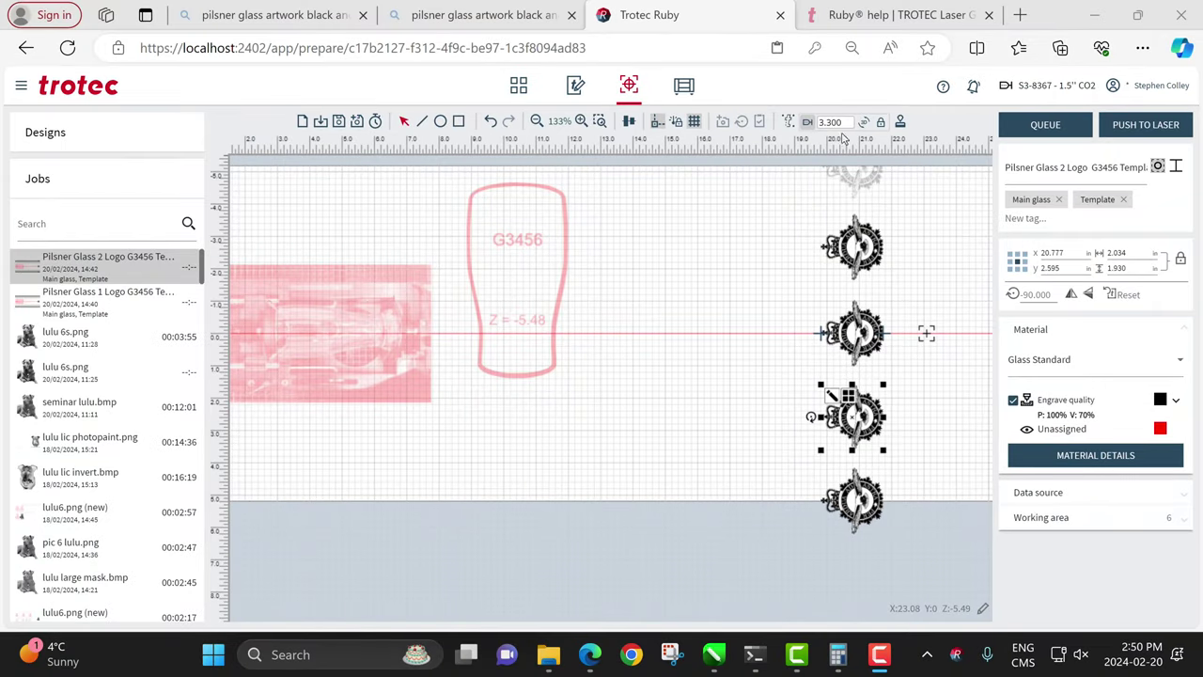
Rename the job as Pilsner Glass 4 Logo G3456 Template and save it as a new job
left_click(1064, 166)
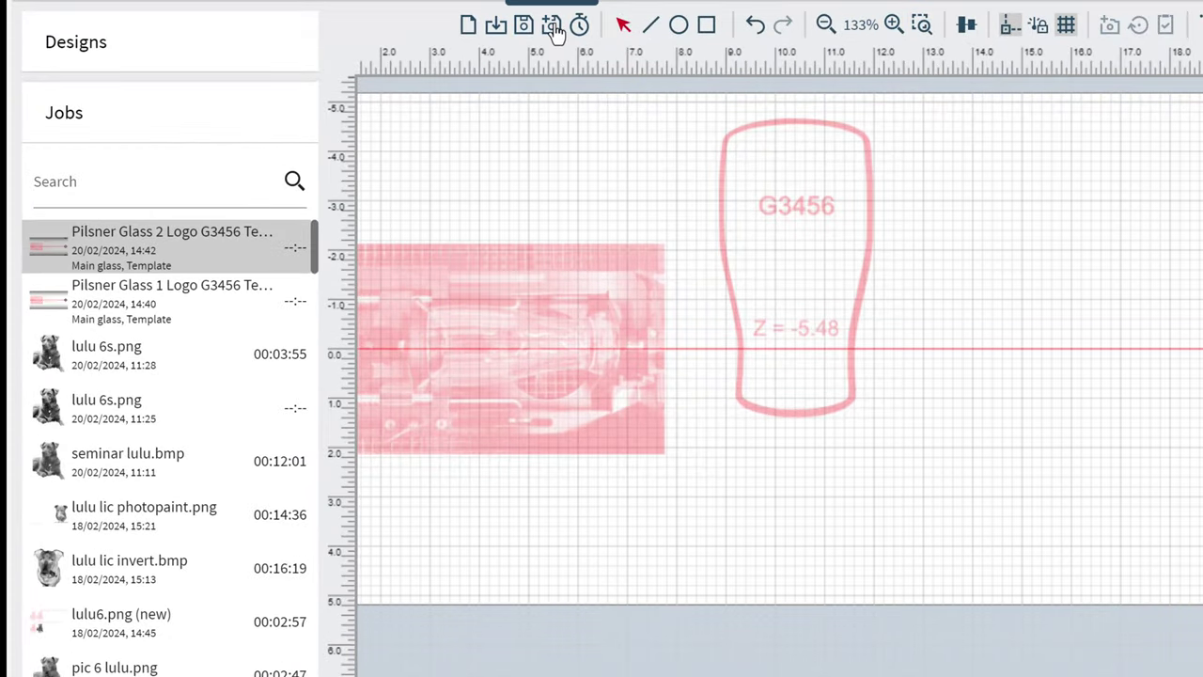
left_click(553, 26)
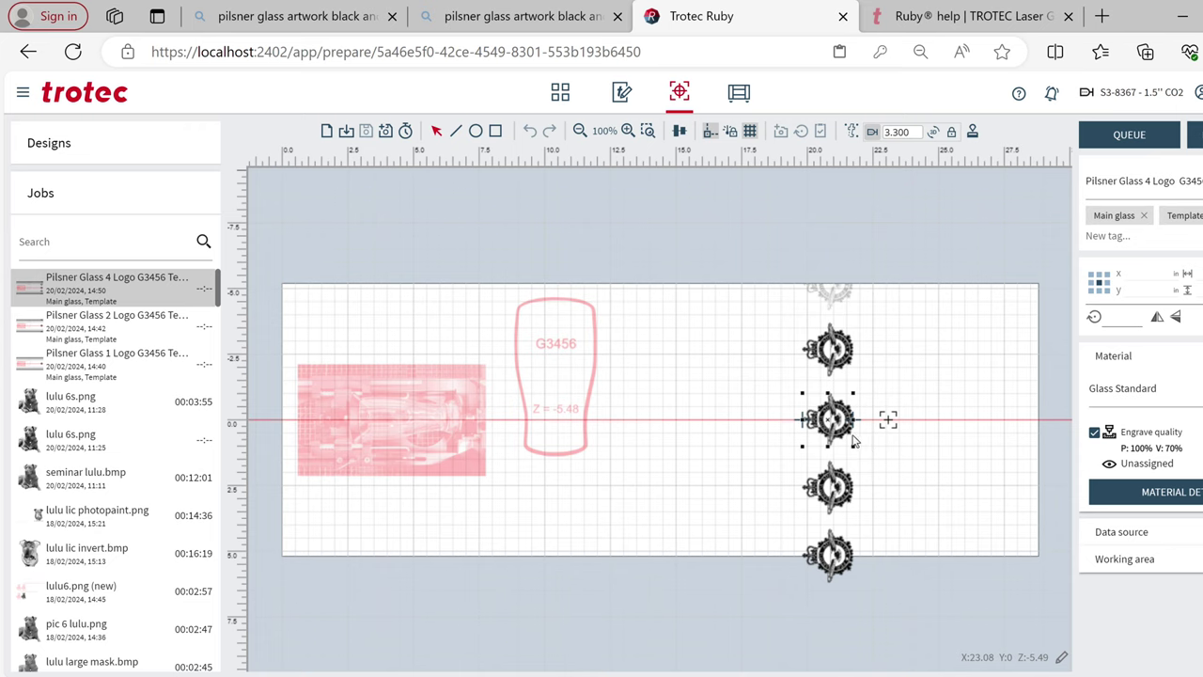
Open the G3456 glass outline design for editing and add the text "Distance is 2.6" above the Z label
scroll(869, 442, "up", 2)
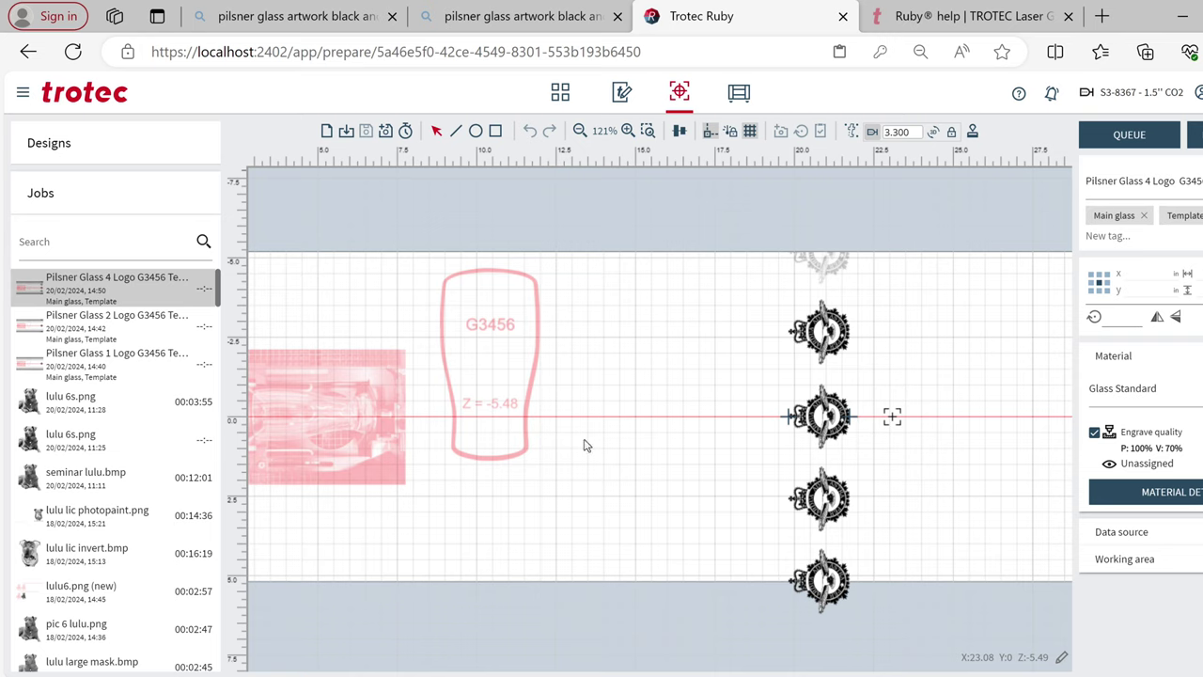
left_click(480, 421)
left_click(580, 242)
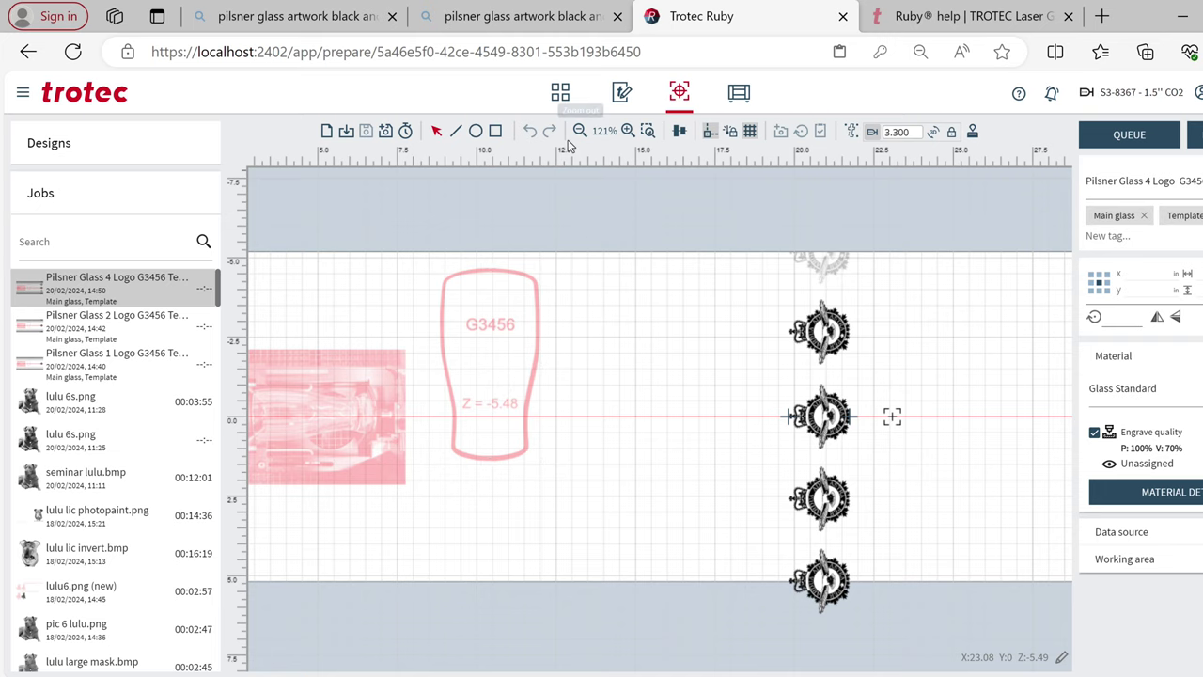
left_click(497, 312)
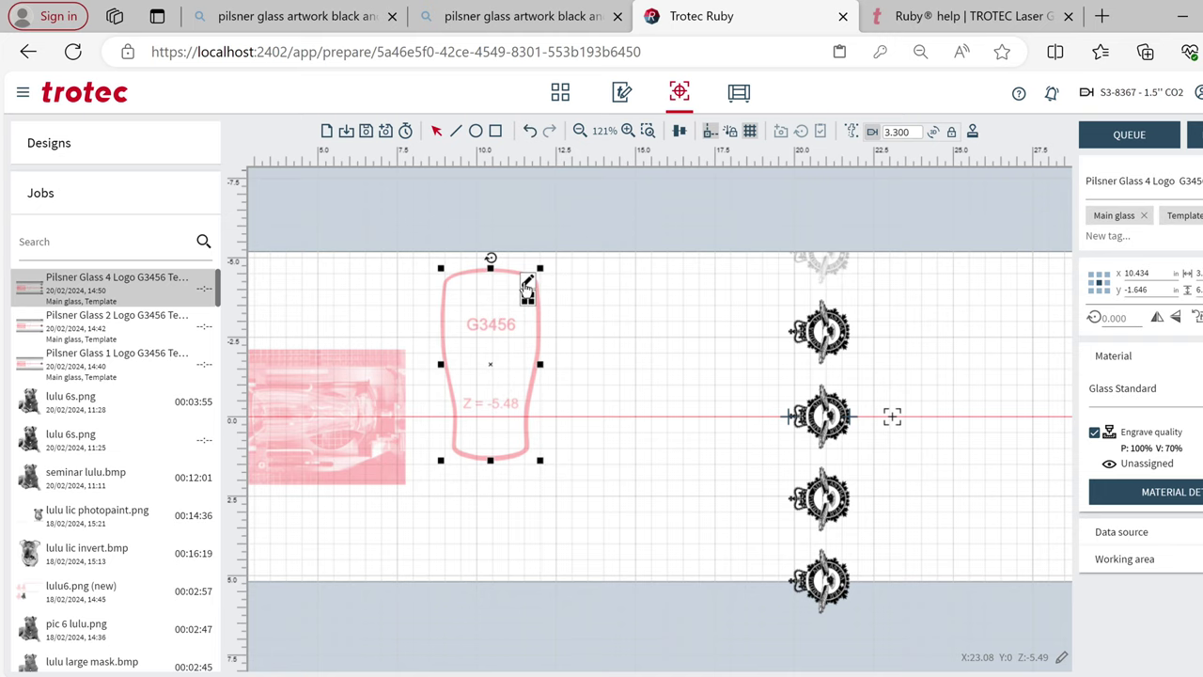
left_click(528, 282)
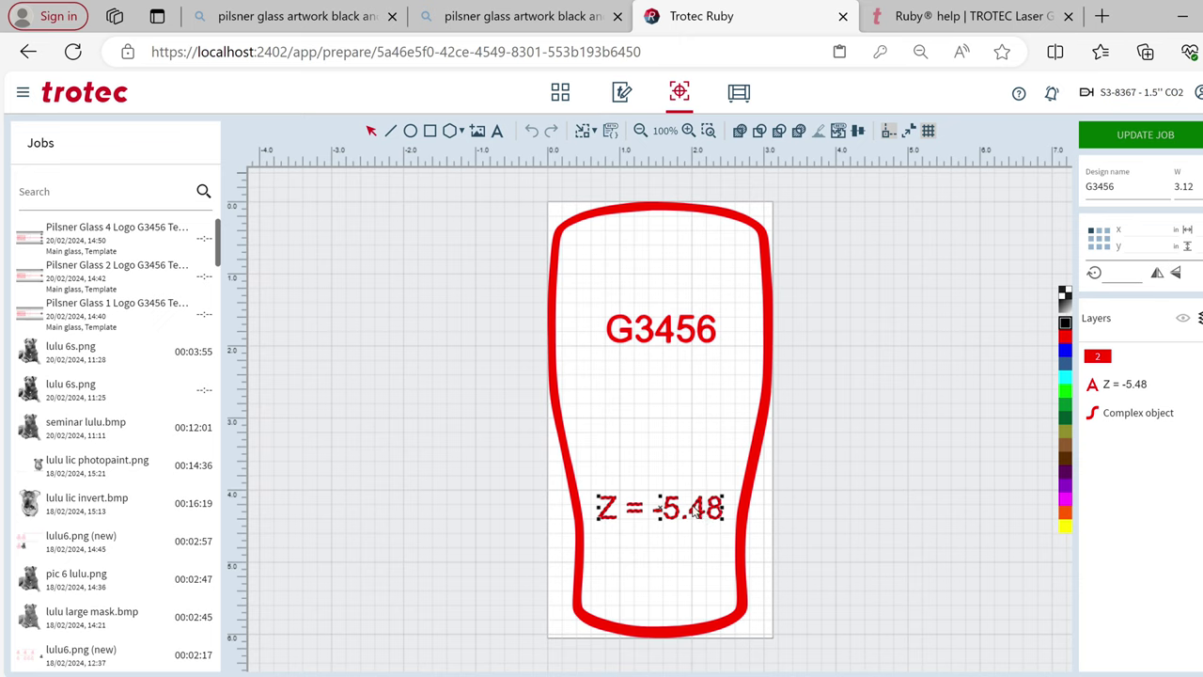
left_click(497, 131)
left_click(616, 456)
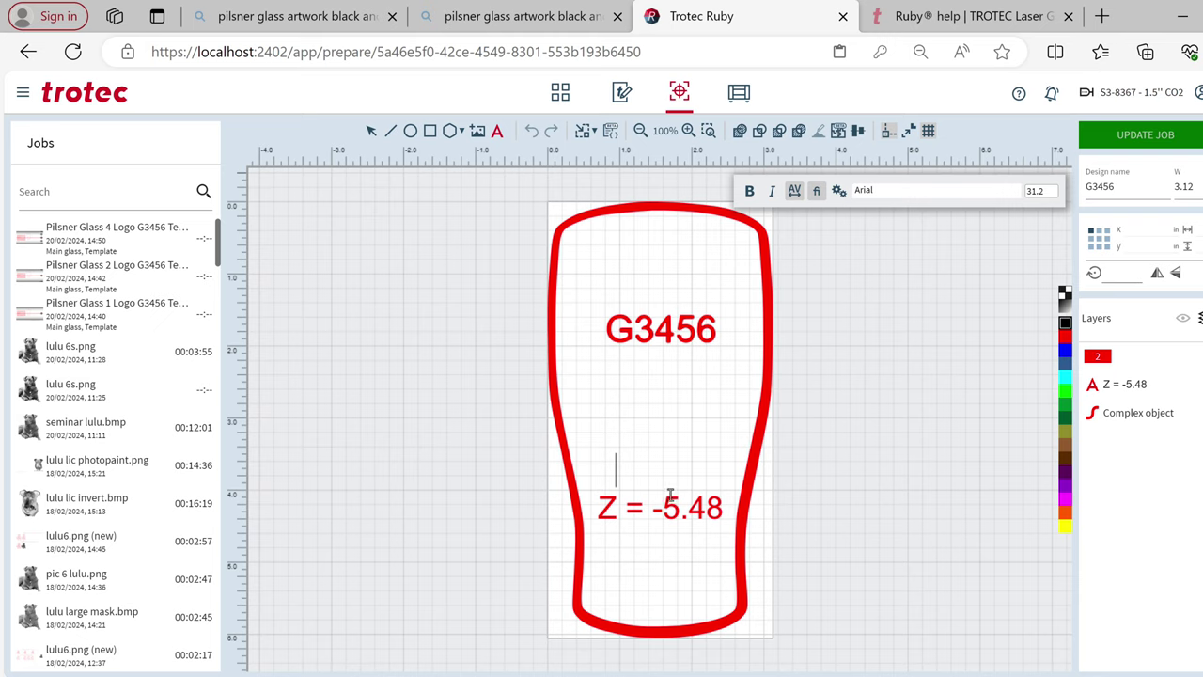
type("Distance")
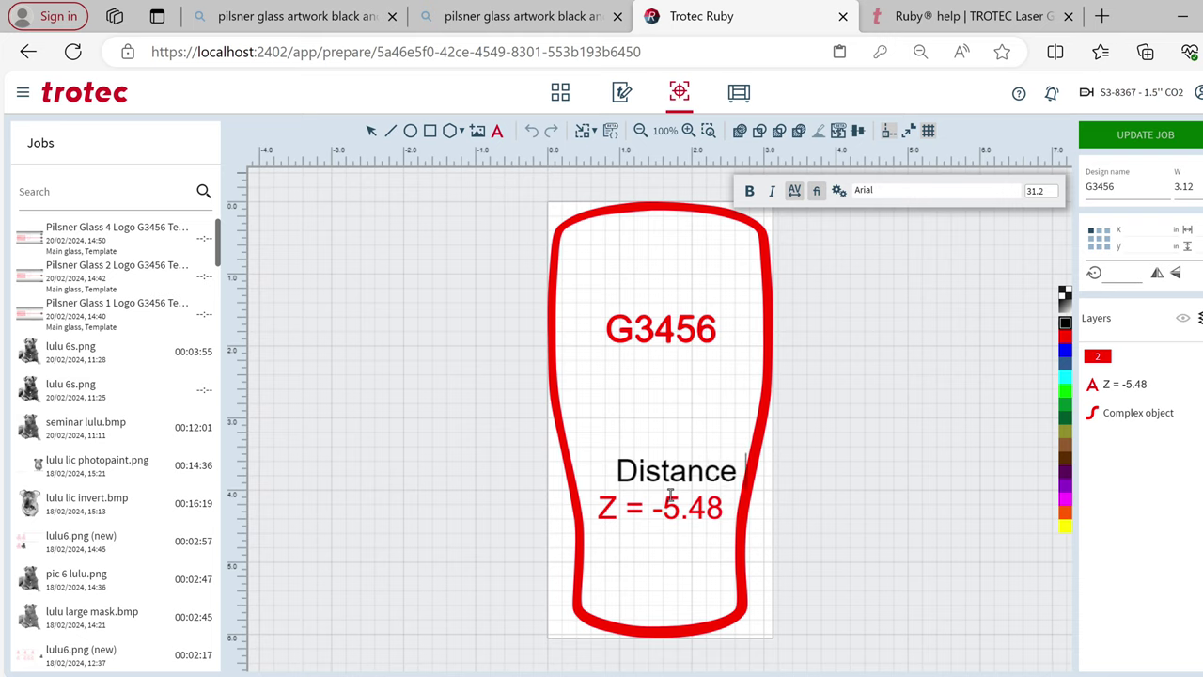
type(" is")
type("2.6")
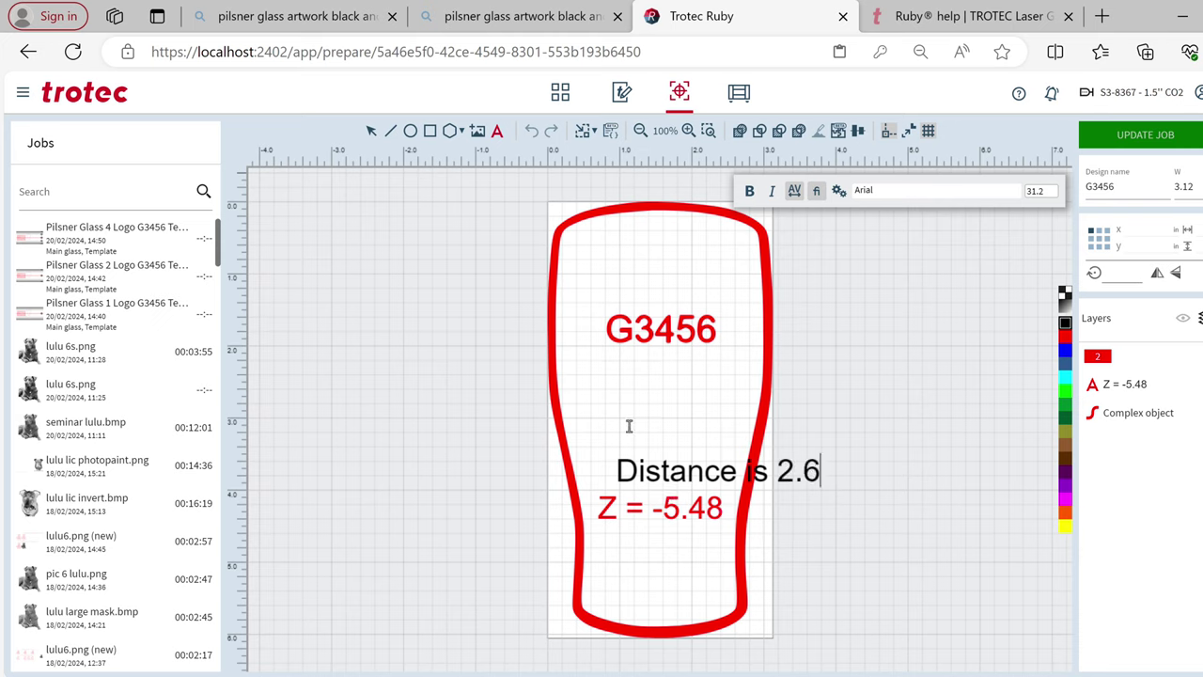
Move the distance text midway between the G3456 and Z labels and shrink it to about font size 22.2
left_click(374, 132)
left_click_drag(694, 474, 635, 412)
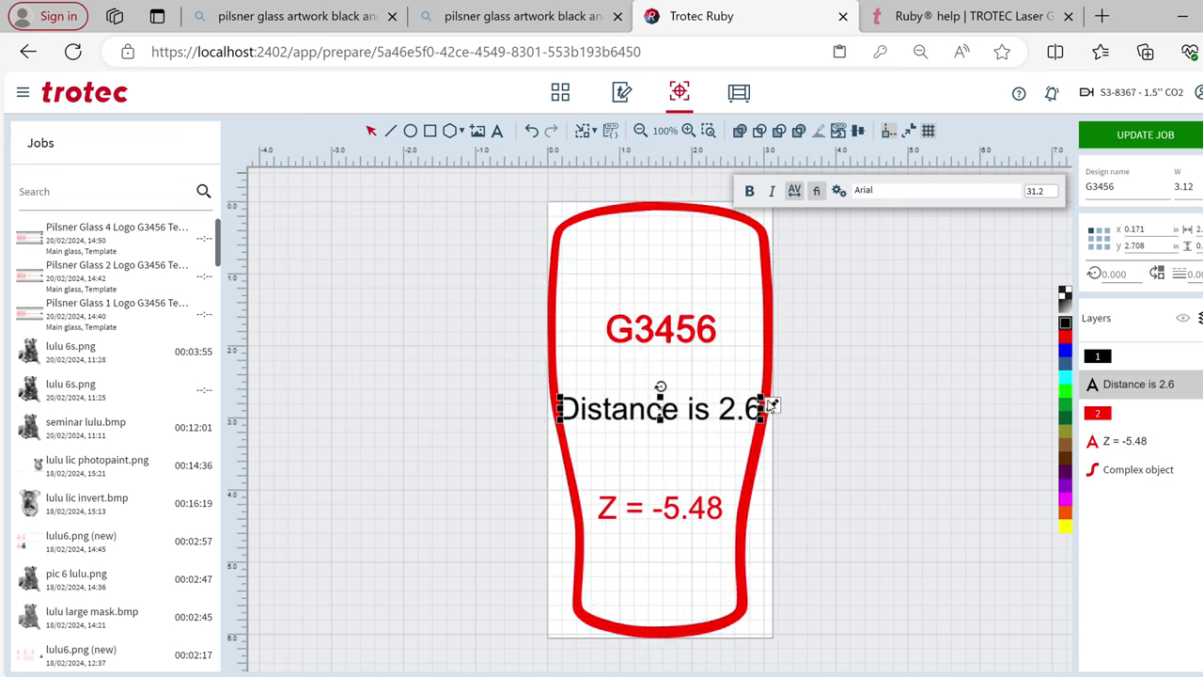
mouse_move(761, 399)
left_mouse_down()
mouse_move(673, 414)
mouse_move(694, 414)
left_mouse_up()
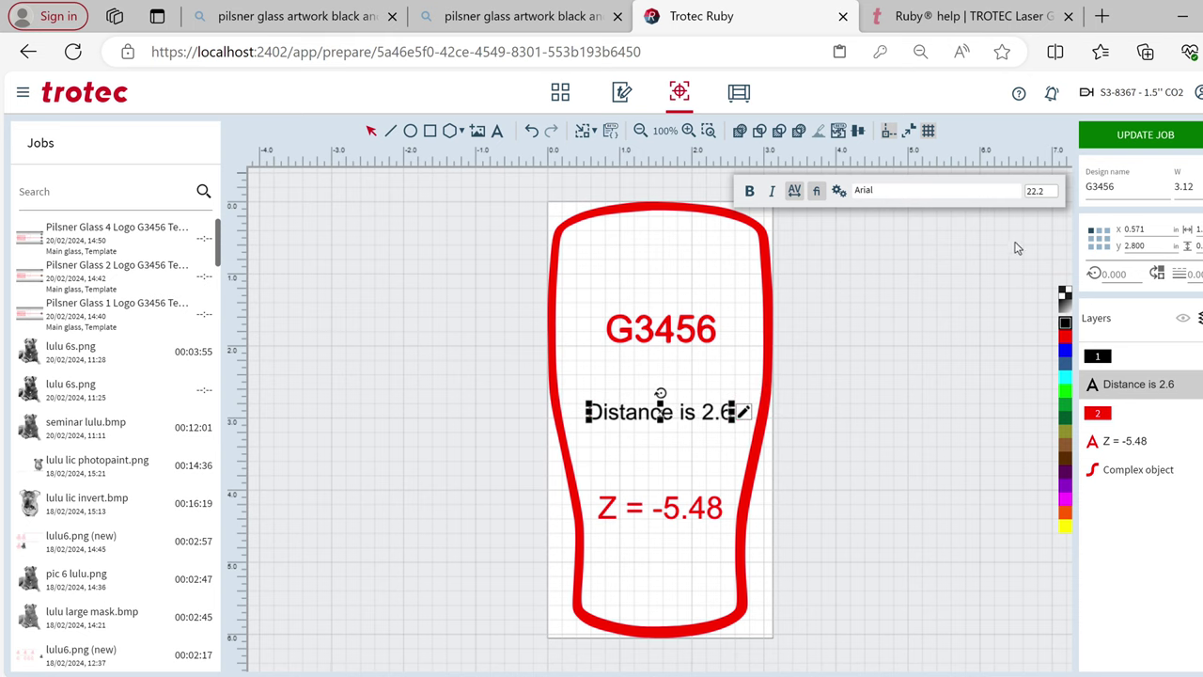
Colour the distance text red and update the job with the edited glass design
left_click(1067, 338)
left_click(1142, 139)
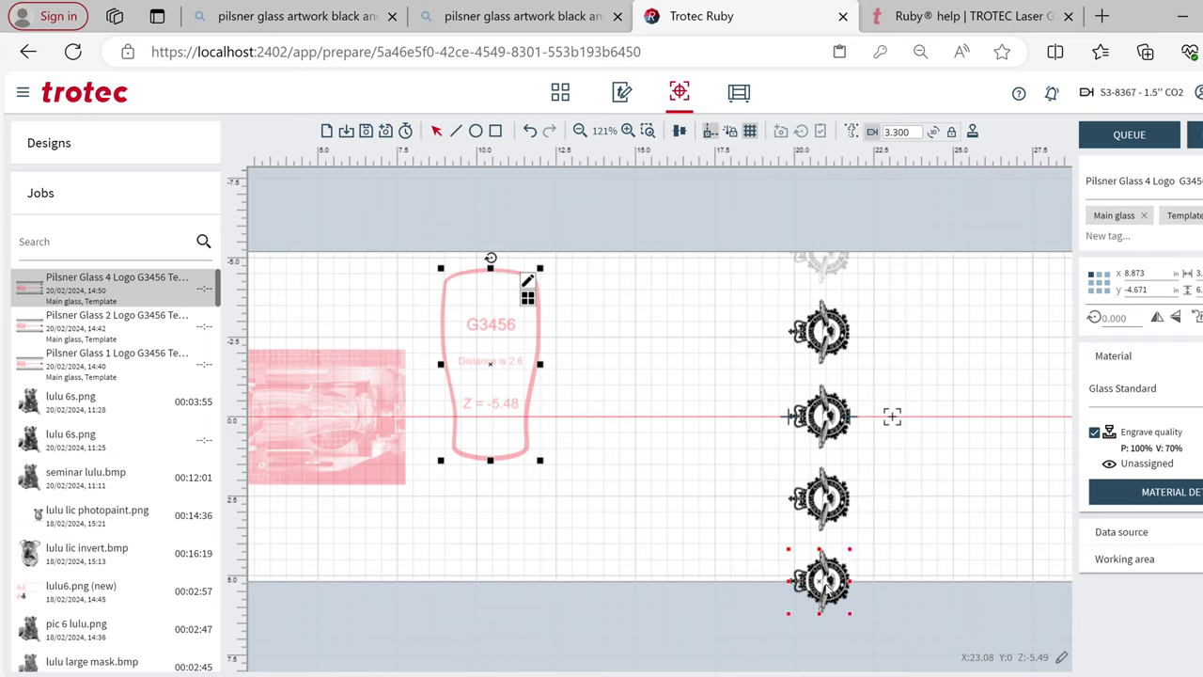
left_click(819, 356)
left_click(831, 506)
left_click(792, 451)
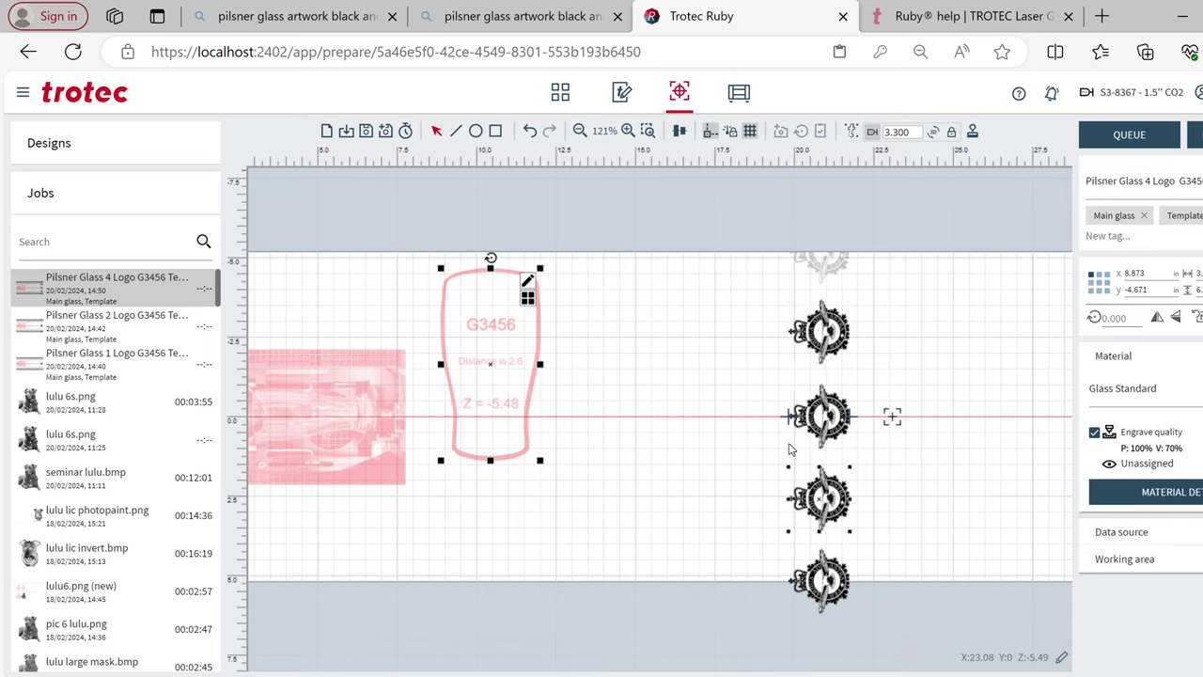
Check the positions of the stacked logos, switching the anchor point to the centre
left_click(843, 421)
left_click(839, 420)
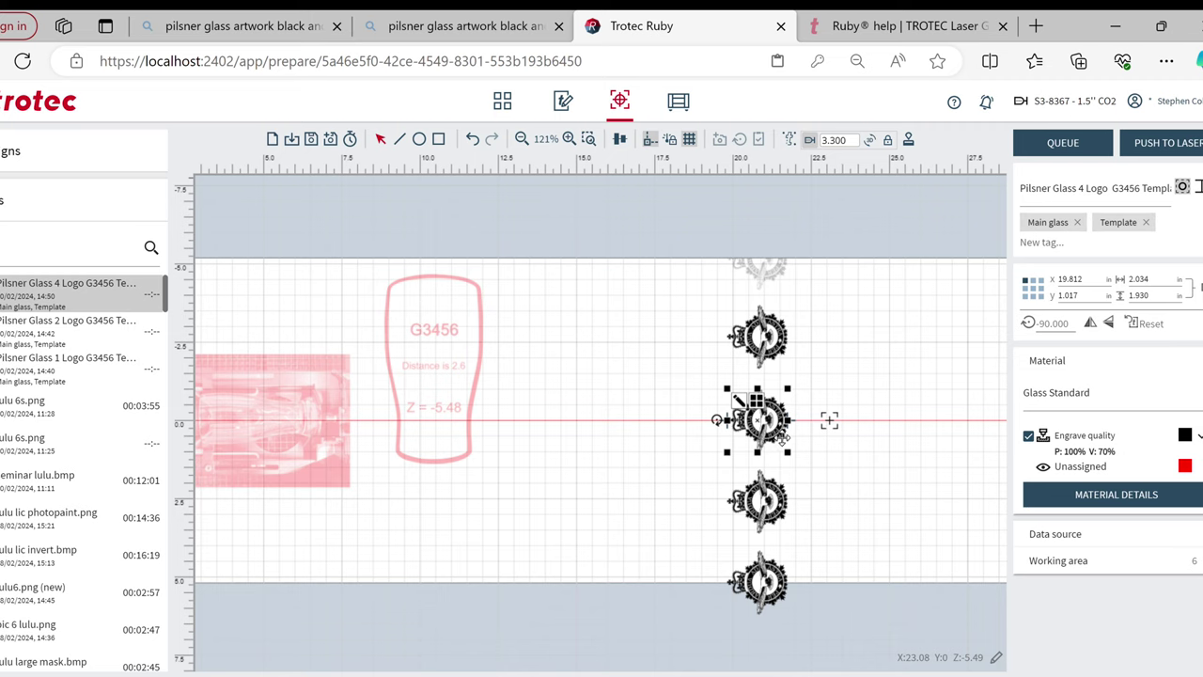
left_click(770, 523)
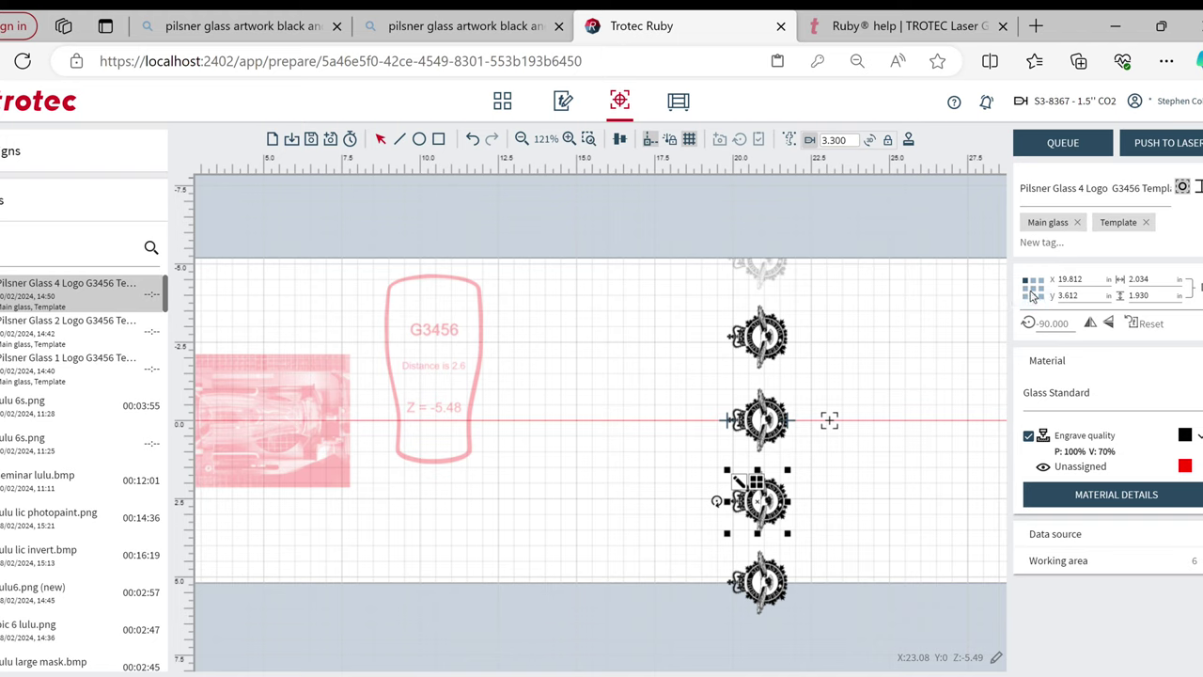
left_click(1033, 290)
left_click(773, 343)
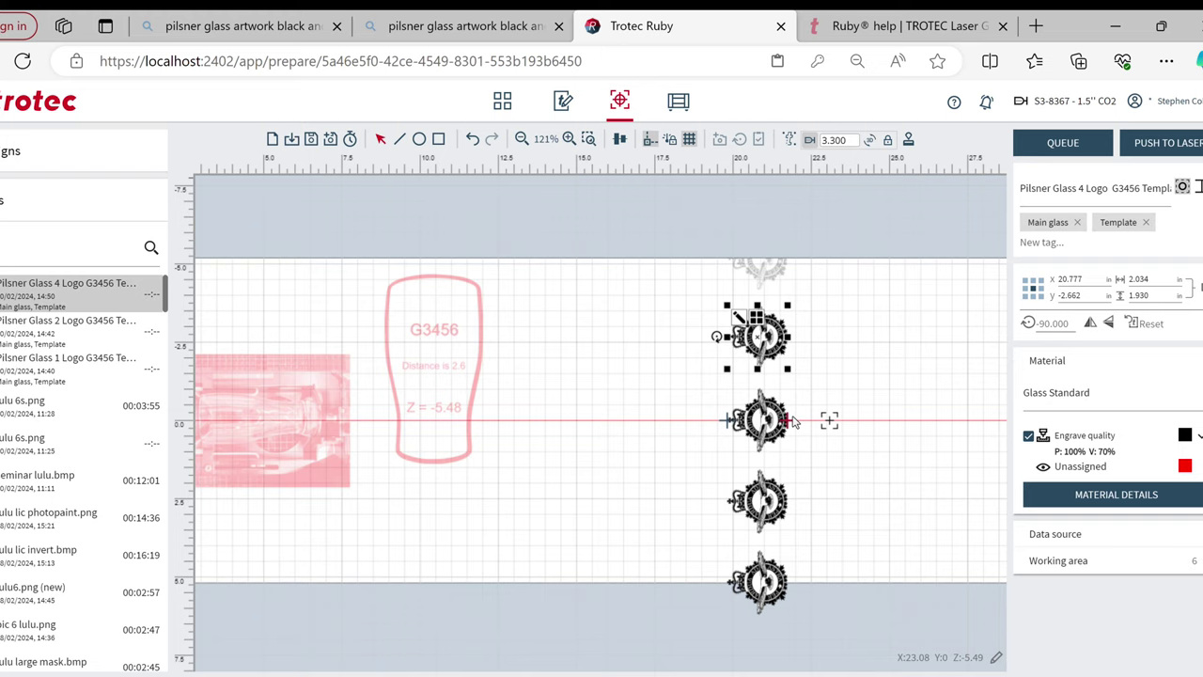
left_click(793, 422, "shift")
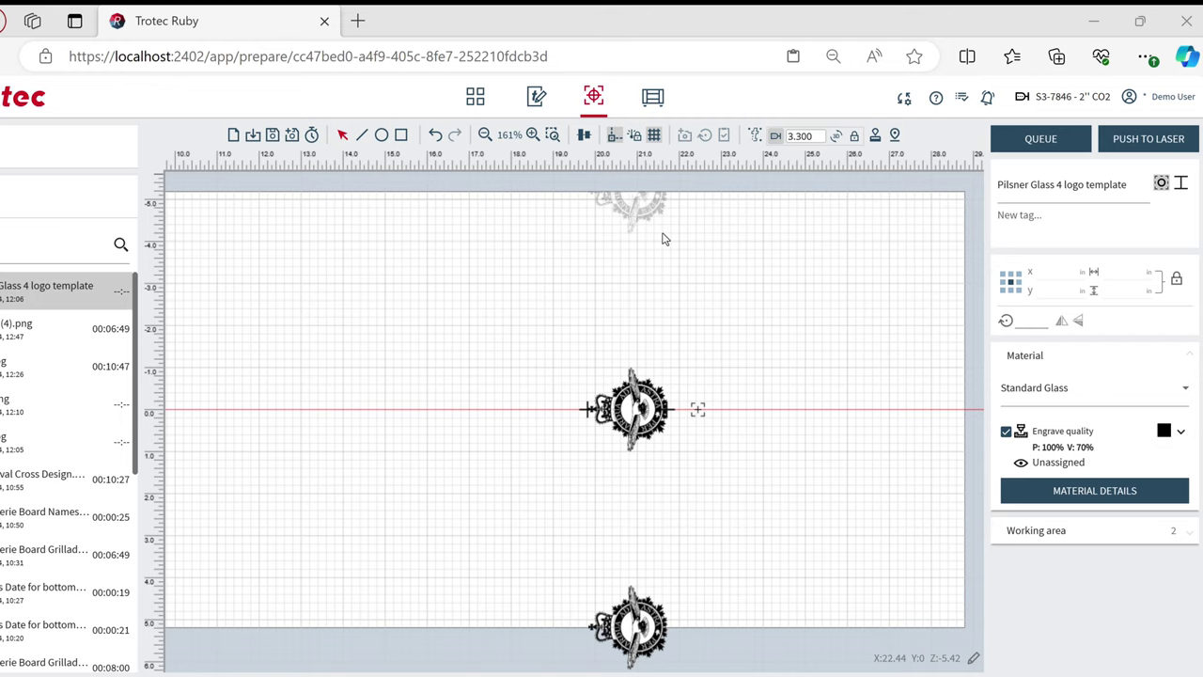
Move the centre logo aside to about X 18.66 in, clear of its position on the rotary axis
left_click(631, 429)
scroll(631, 429, "up", 4)
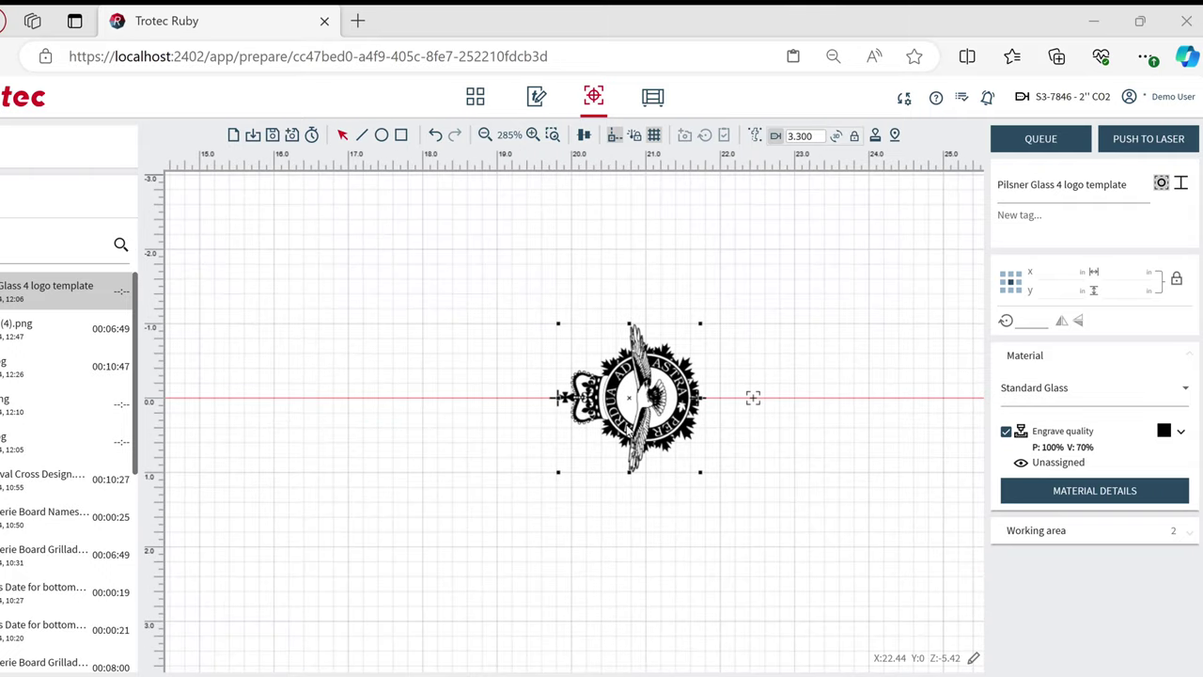
scroll(627, 428, "up", 2)
scroll(627, 428, "up", 2)
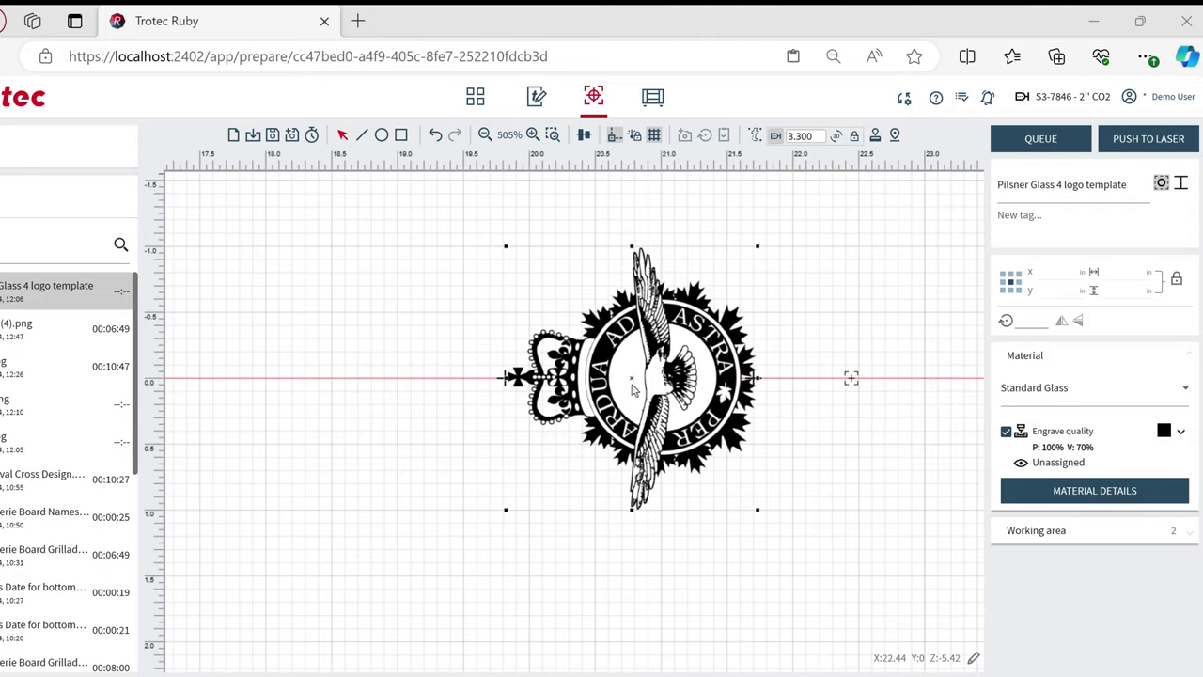
left_click_drag(633, 385, 347, 370)
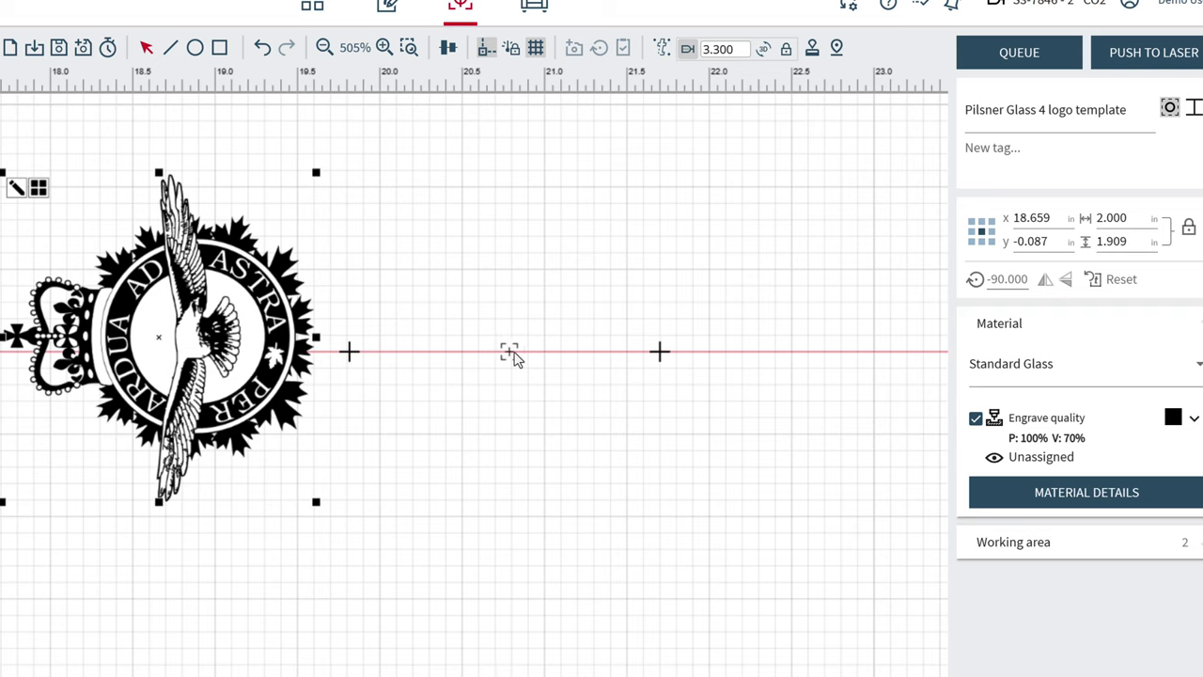
Place a position marker on the rotary axis between the existing ones and set its X position to 20.777 in
key("F8")
left_click(510, 353)
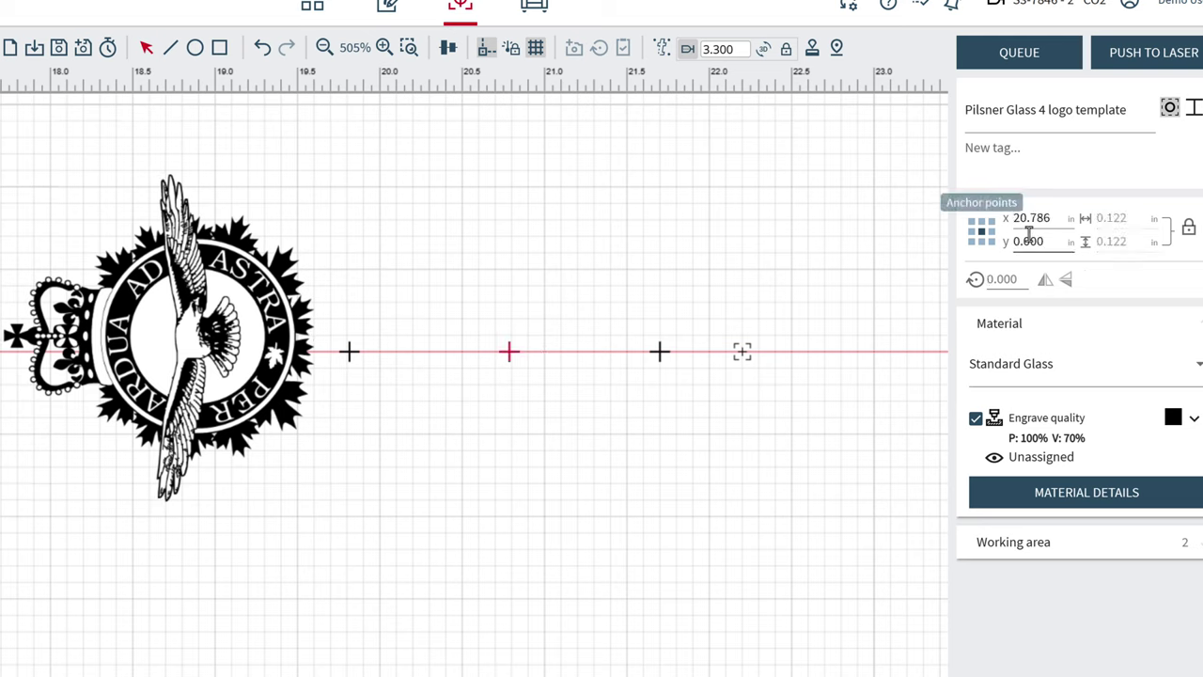
left_click(1060, 220)
left_click(1063, 221)
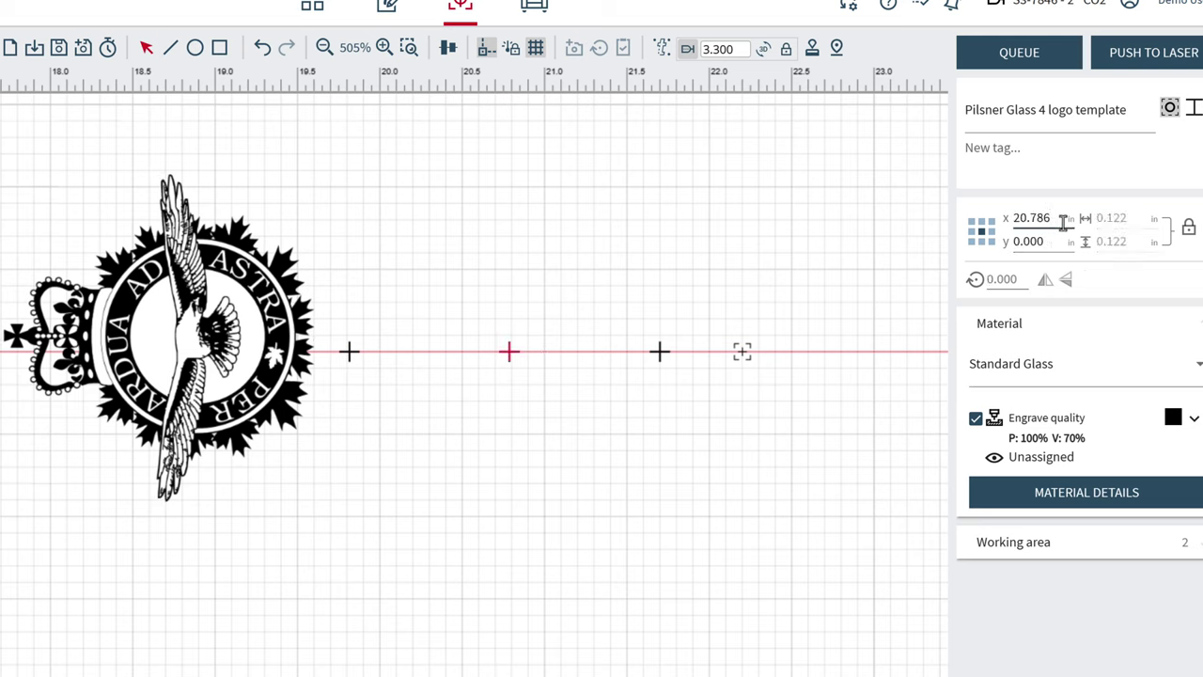
key("BackSpace")
key("BackSpace")
type("77")
key("Return")
Move the logo back onto the centre marker so its centre snaps to X 20.777, Y 0.000 in
left_click(165, 406)
left_click_drag(166, 406, 458, 420)
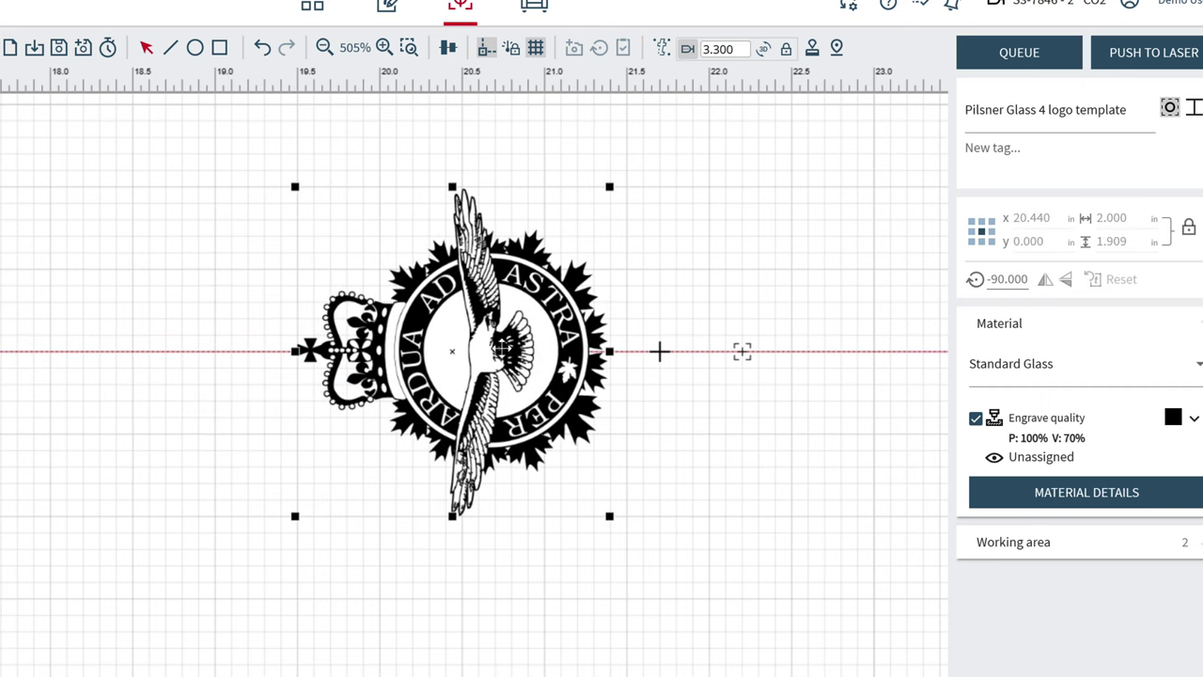
left_click_drag(503, 349, 540, 351)
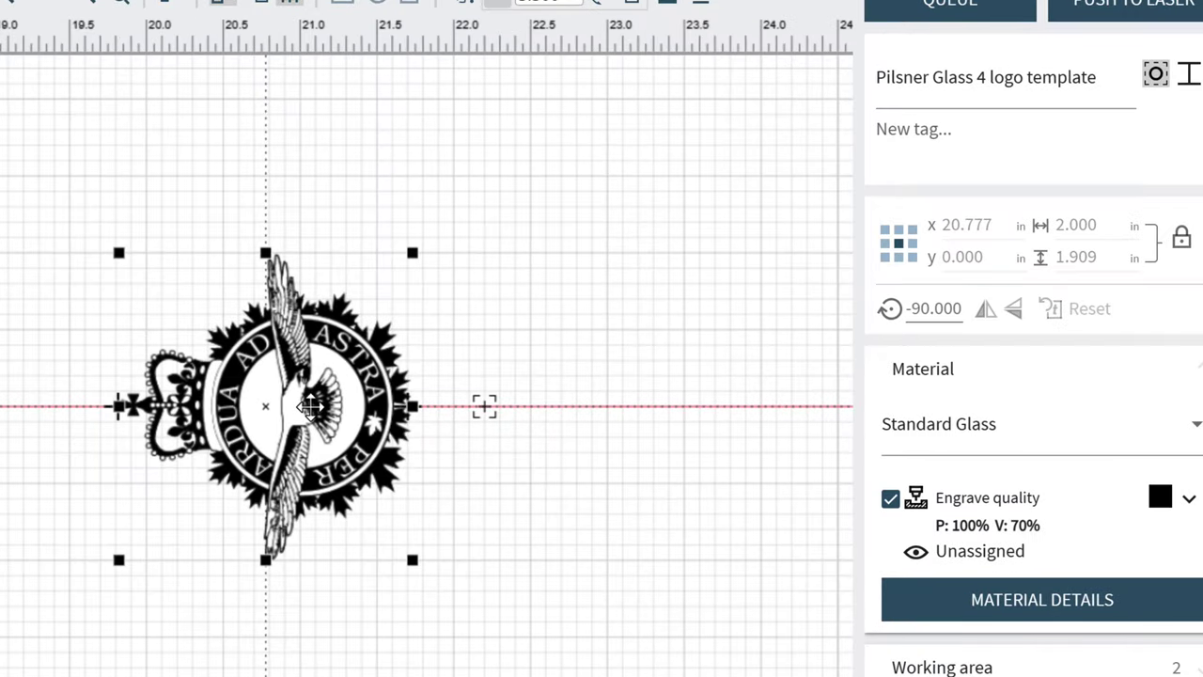
left_click_drag(311, 406, 310, 406)
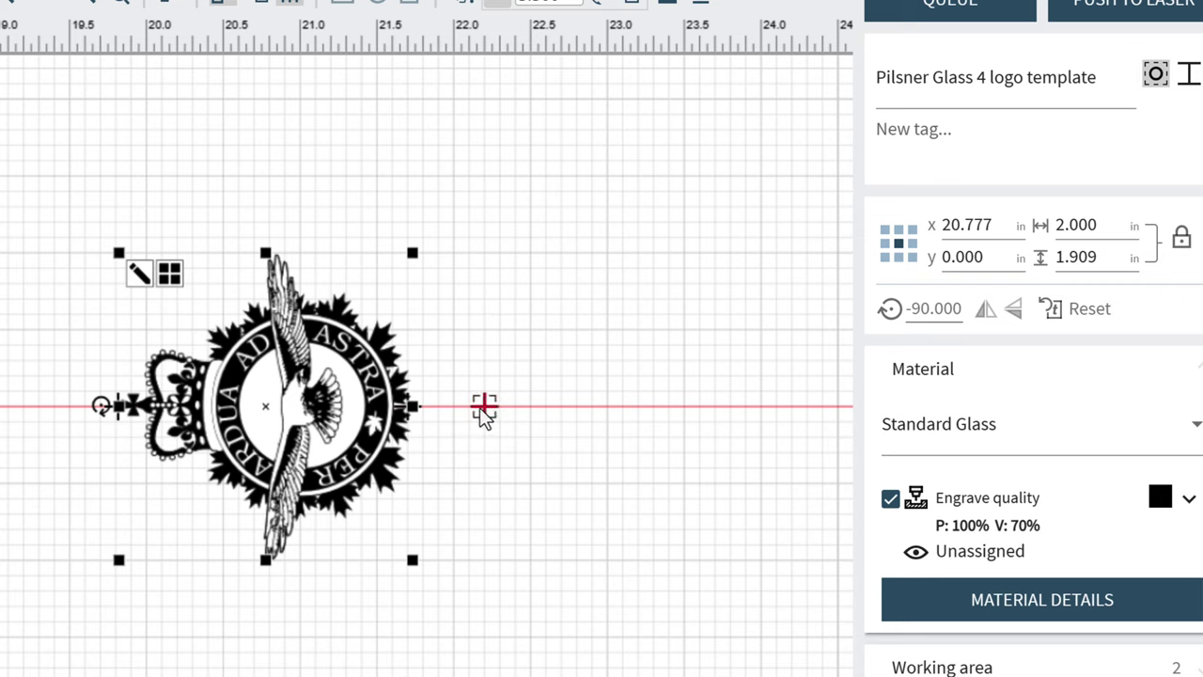
Place another position marker above the centre logo and move it up to about Y -2.22 in
mouse_move(482, 407)
left_mouse_down()
mouse_move(284, 208)
mouse_move(263, 140)
left_mouse_up()
scroll(319, 207, "down", 3)
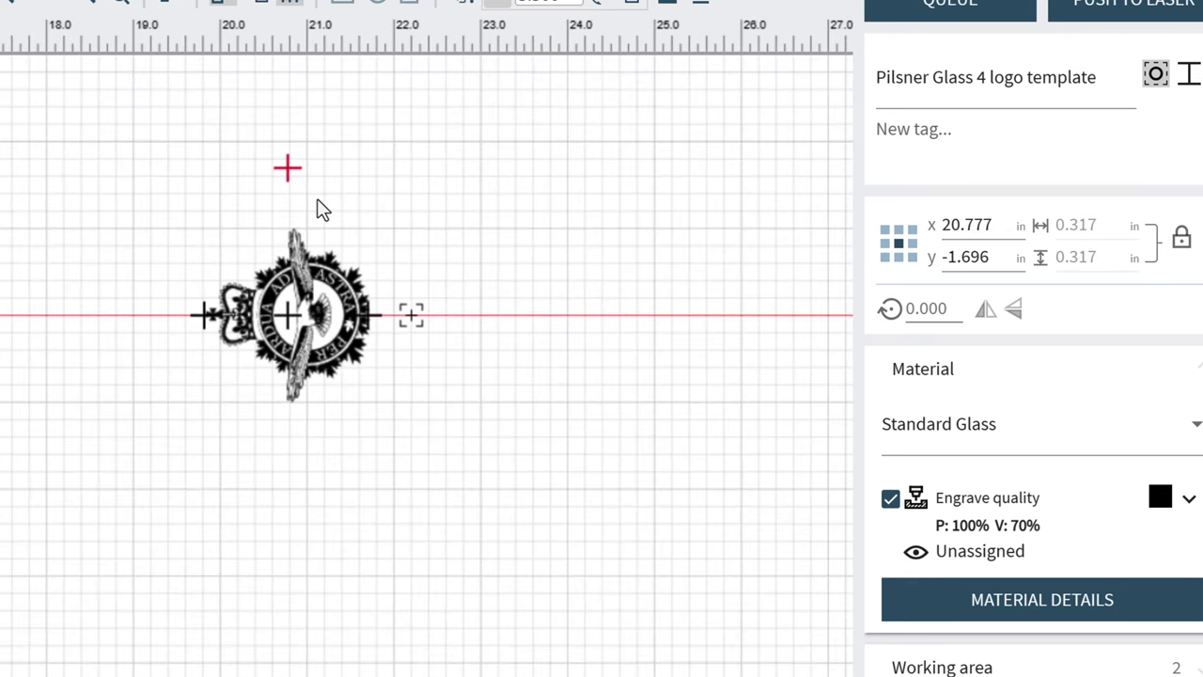
scroll(311, 190, "up", 4)
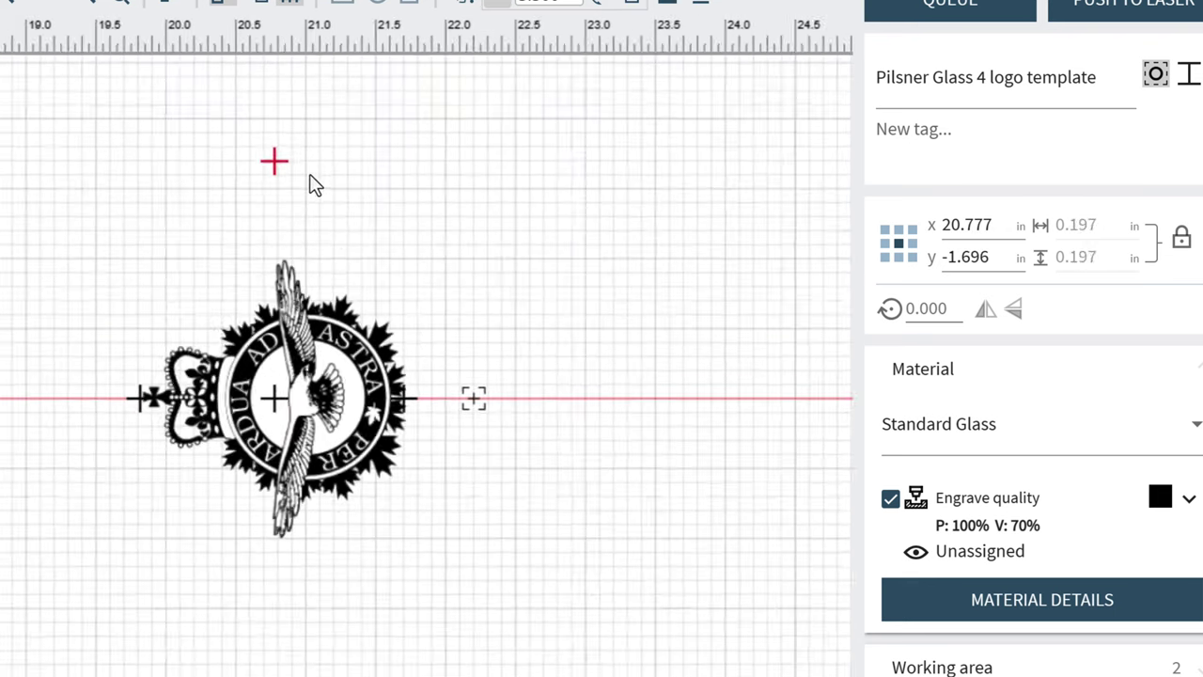
scroll(310, 190, "up", 5)
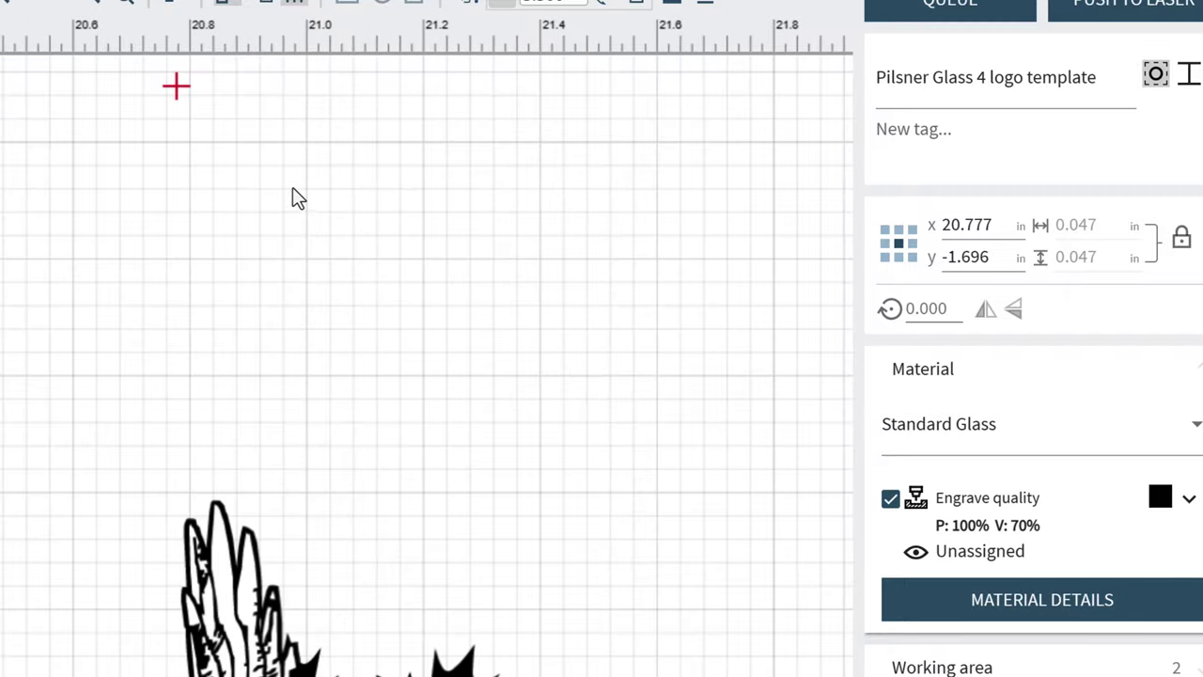
scroll(302, 334, "up", 5)
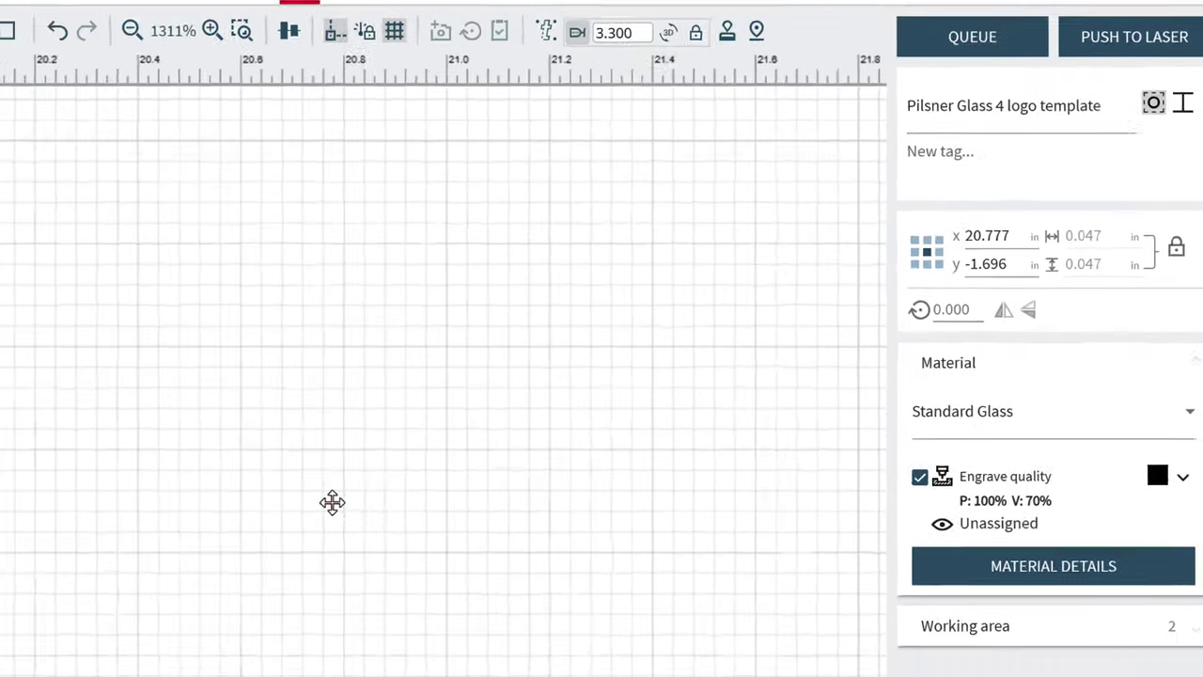
left_click_drag(225, 526, 225, 523)
mouse_move(492, 459)
left_mouse_down()
mouse_move(546, 282)
mouse_move(495, 250)
left_mouse_up()
Move the upper marker further up to about Y -2.46 in
scroll(540, 601, "up", 6)
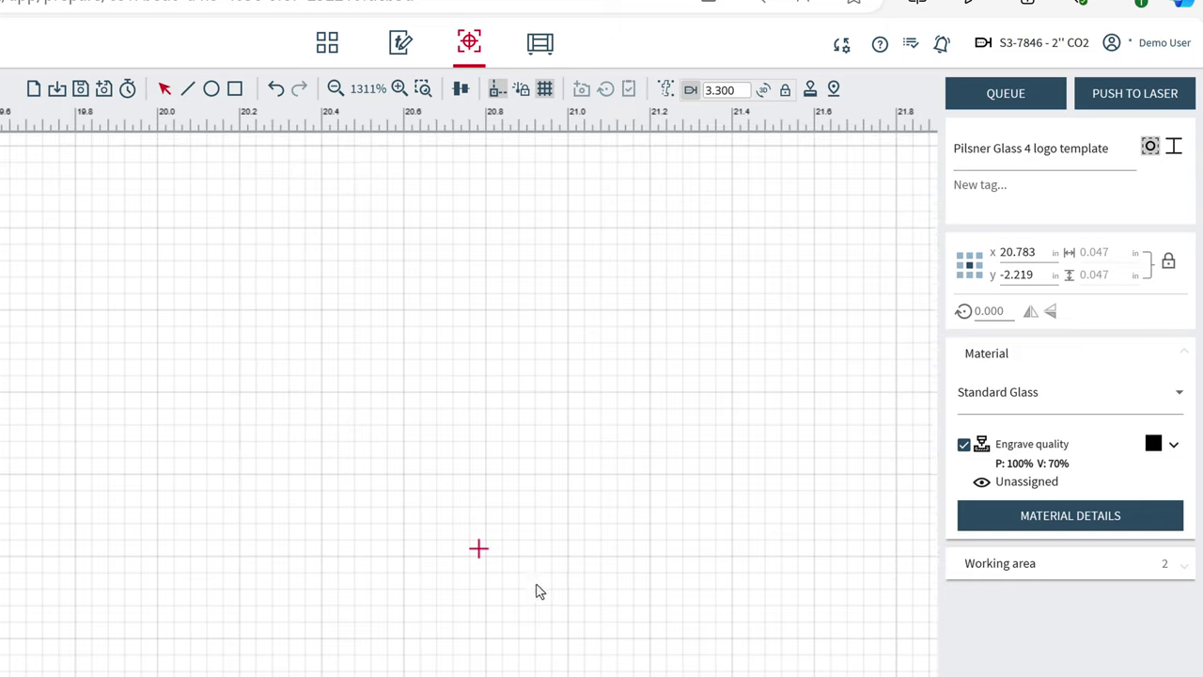
scroll(539, 583, "up", 1)
scroll(540, 574, "down", 1)
scroll(476, 535, "up", 5)
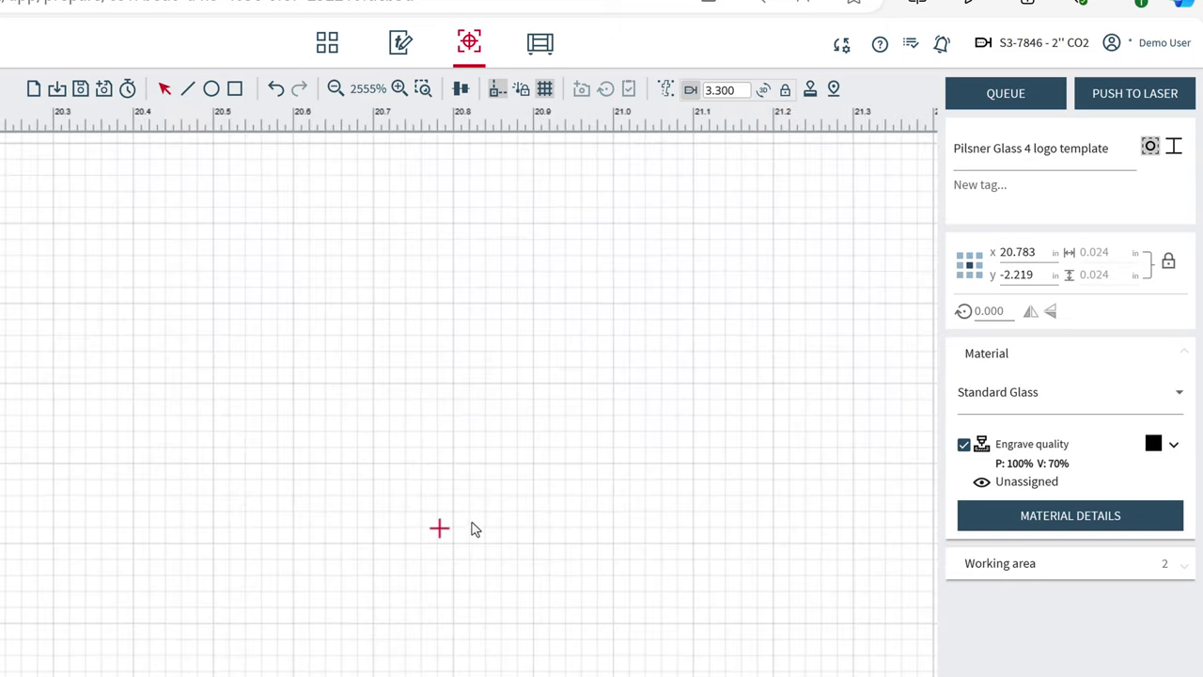
scroll(473, 523, "up", 2)
scroll(472, 527, "down", 1)
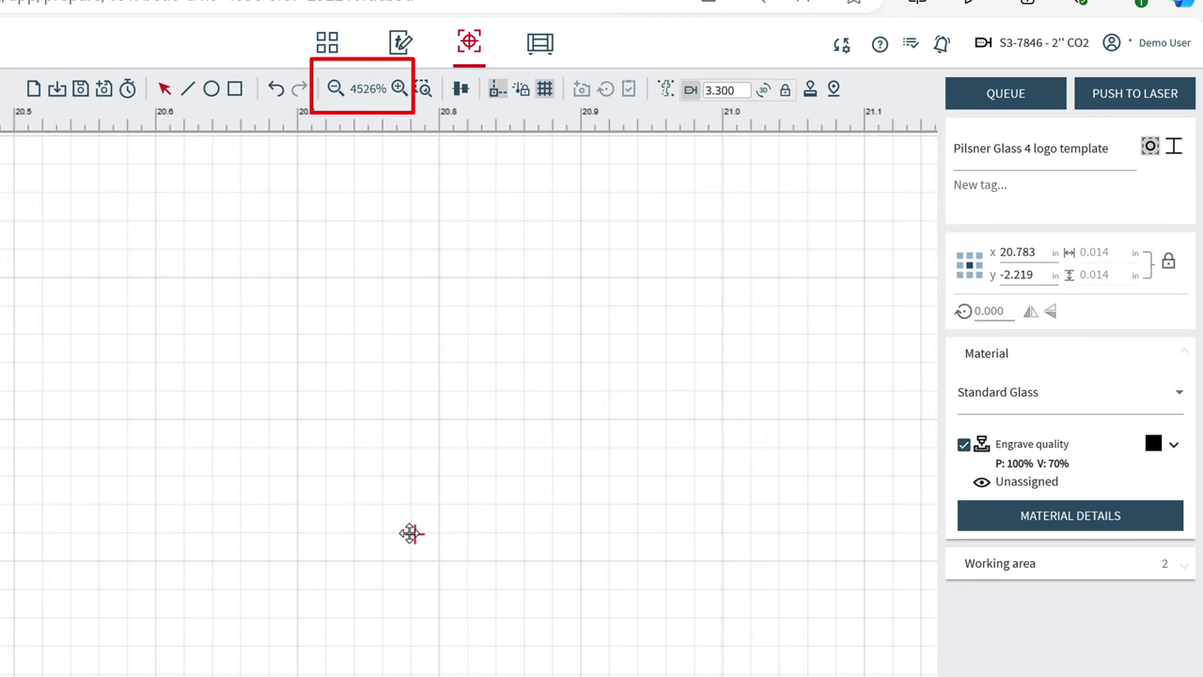
left_click_drag(414, 534, 440, 380)
left_click_drag(437, 344, 422, 194)
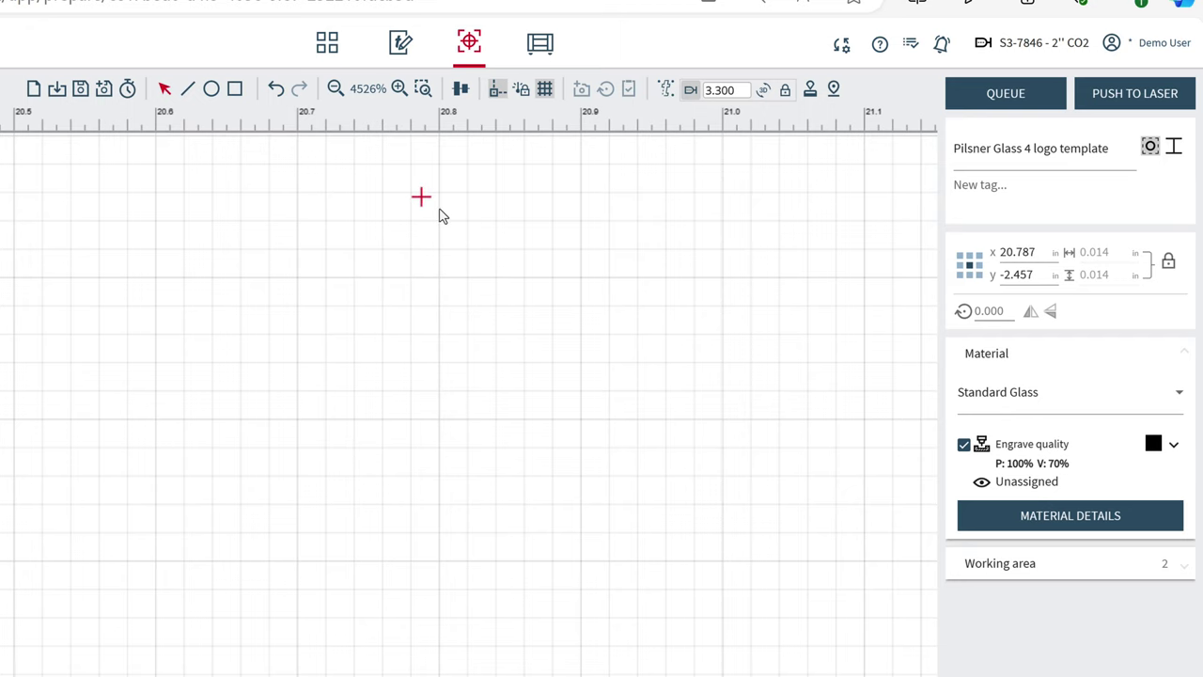
Fine-position the upper marker at Y -2.600 in and set its X position to 20.777 in
scroll(457, 212, "down", 1)
scroll(464, 276, "up", 3)
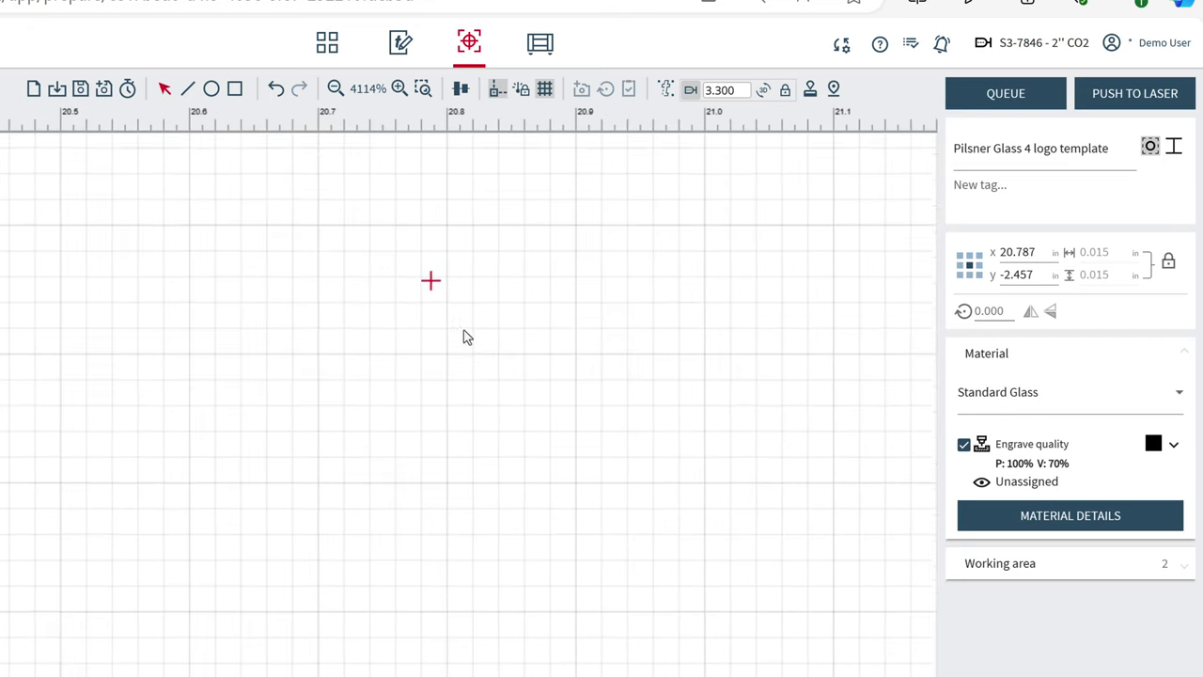
scroll(460, 382, "up", 1)
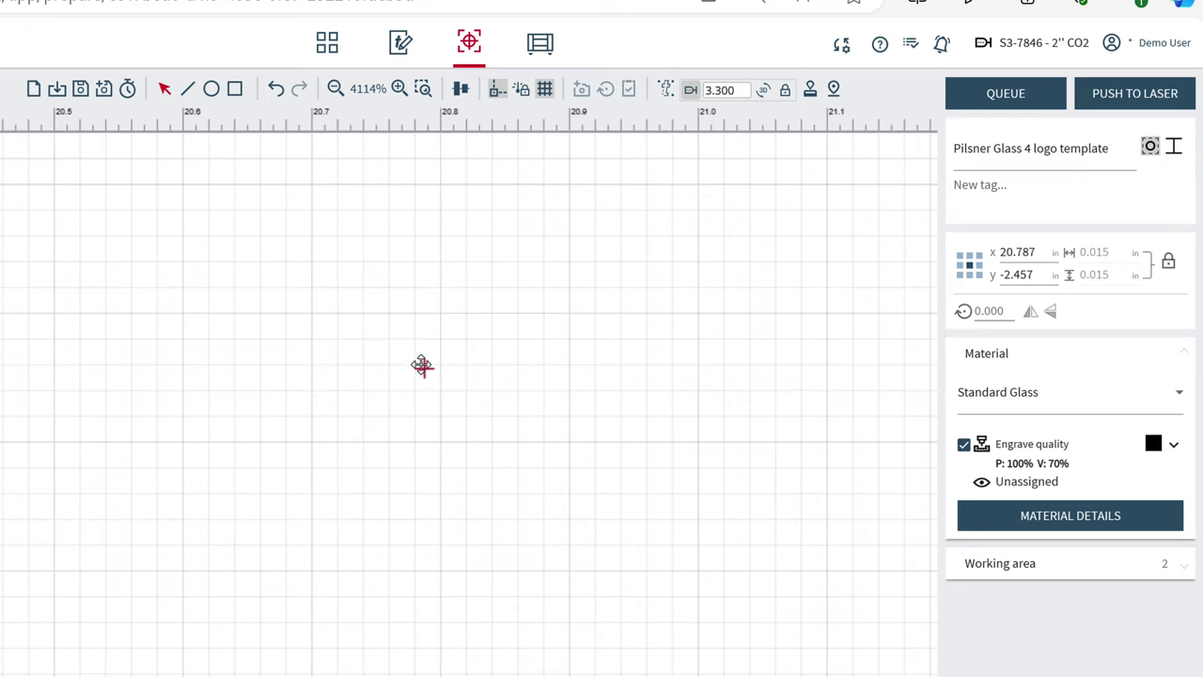
left_click_drag(421, 366, 432, 218)
scroll(475, 271, "up", 10)
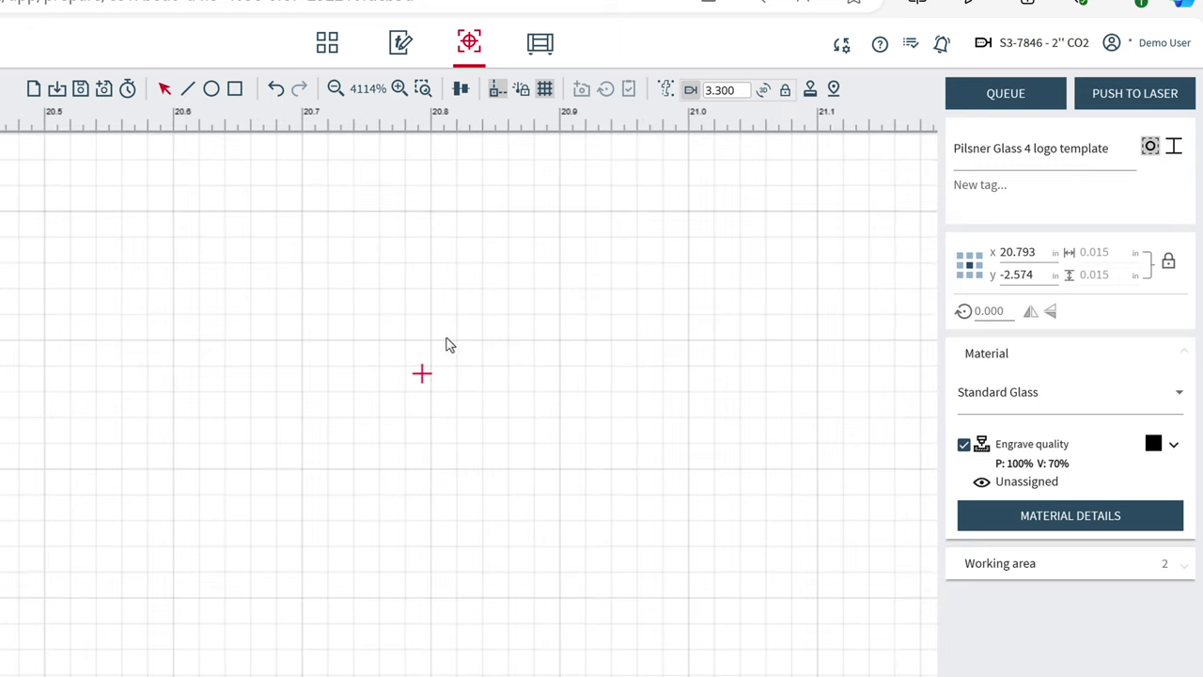
left_click_drag(420, 370, 434, 338)
left_click(1040, 254)
left_click(1038, 253)
key("Return")
Duplicate the centre logo onto the upper marker and snap the copy's centre to X 20.777, Y -2.600 in
scroll(523, 394, "down", 7)
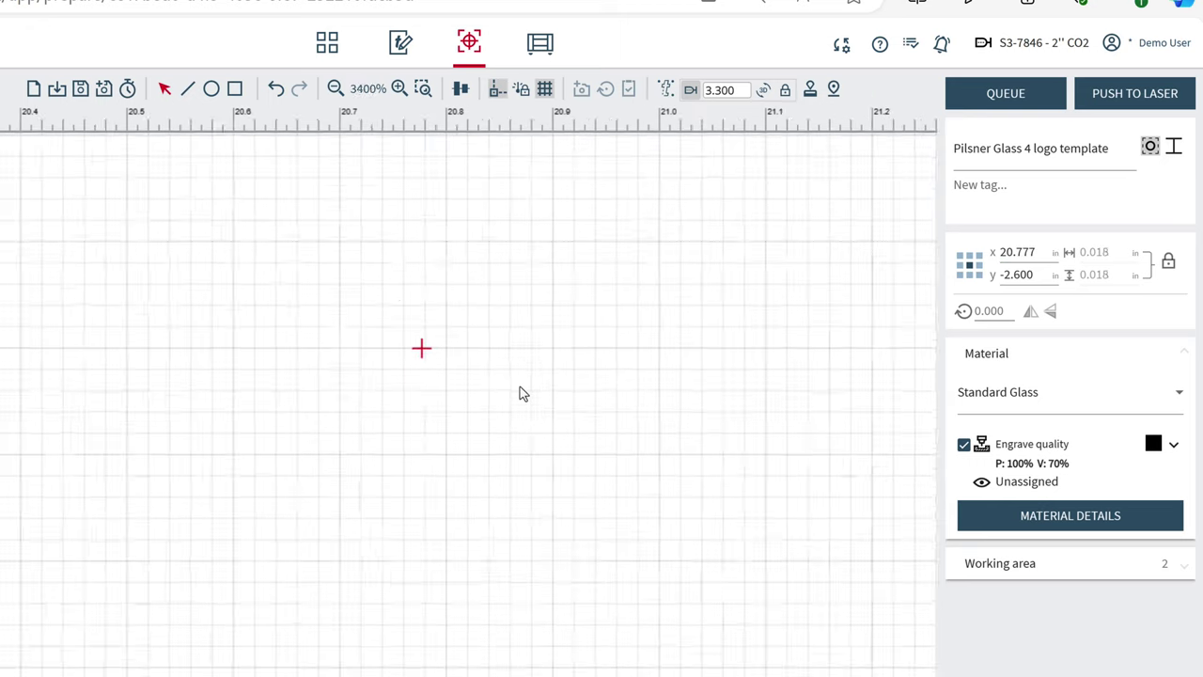
scroll(537, 406, "down", 1)
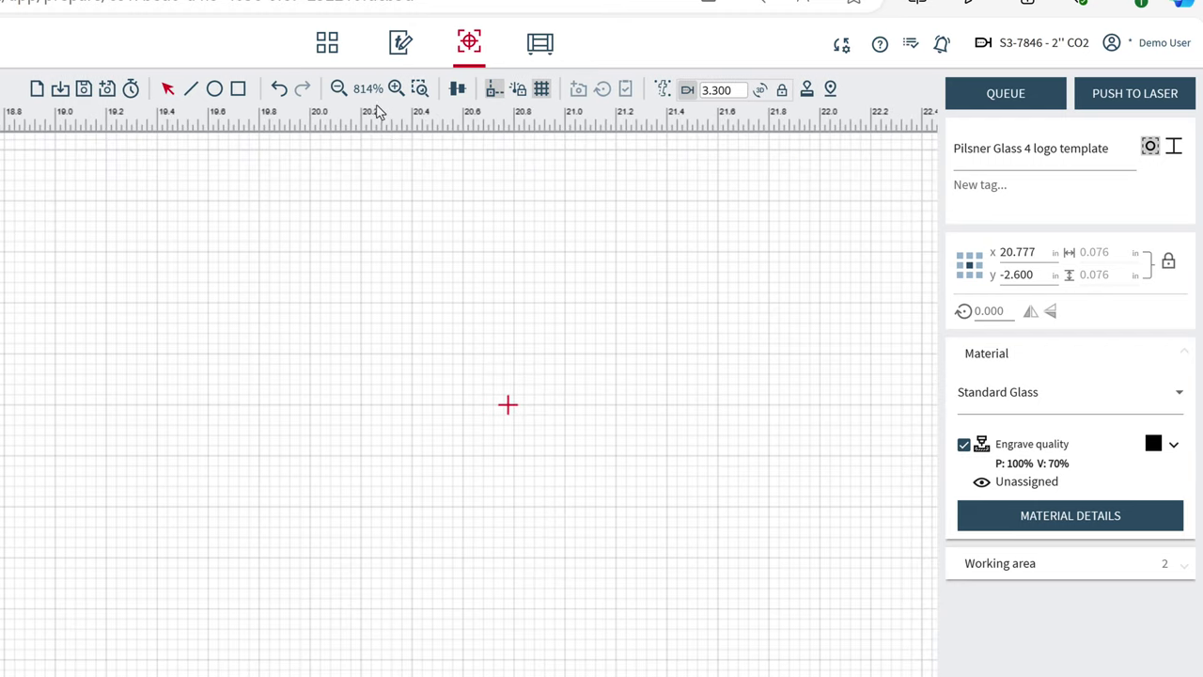
left_click(369, 90)
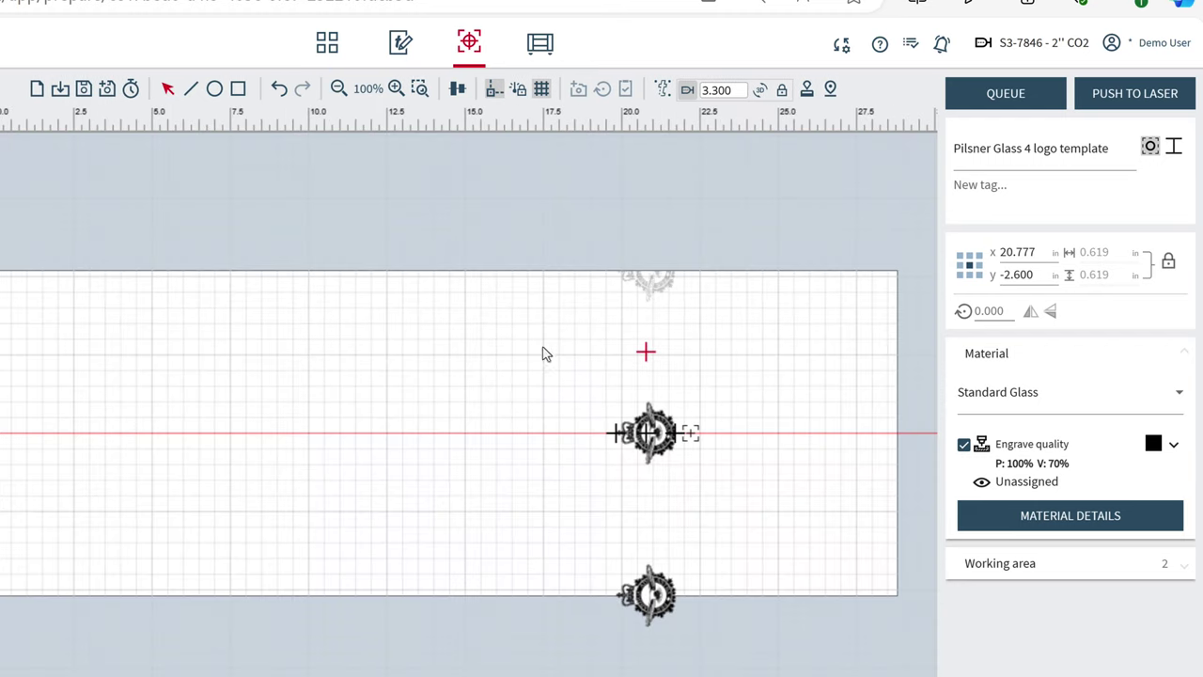
left_click(661, 430)
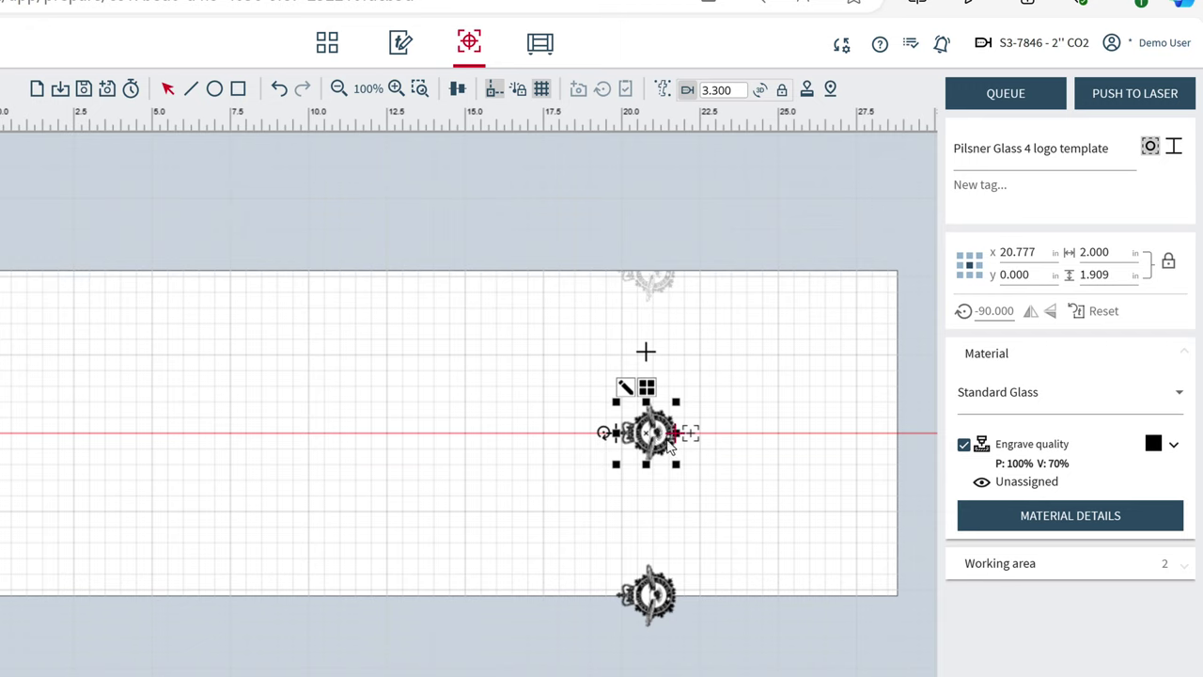
left_click_drag(670, 448, 656, 362)
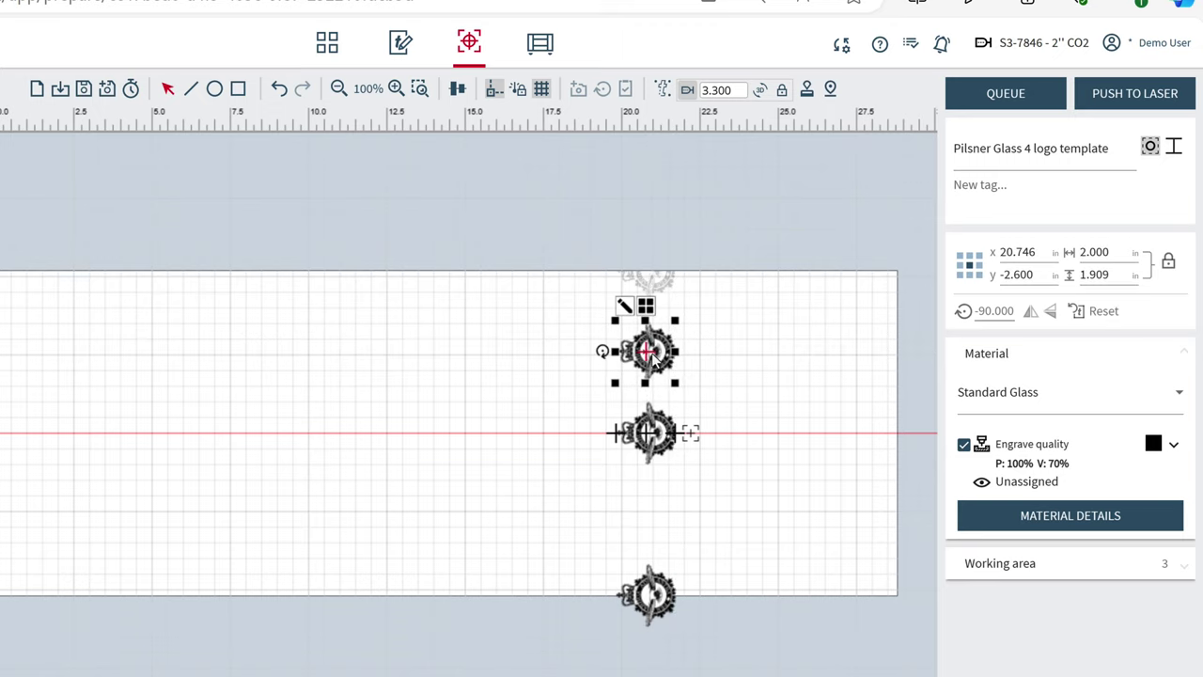
scroll(655, 360, "up", 2)
scroll(656, 355, "up", 2)
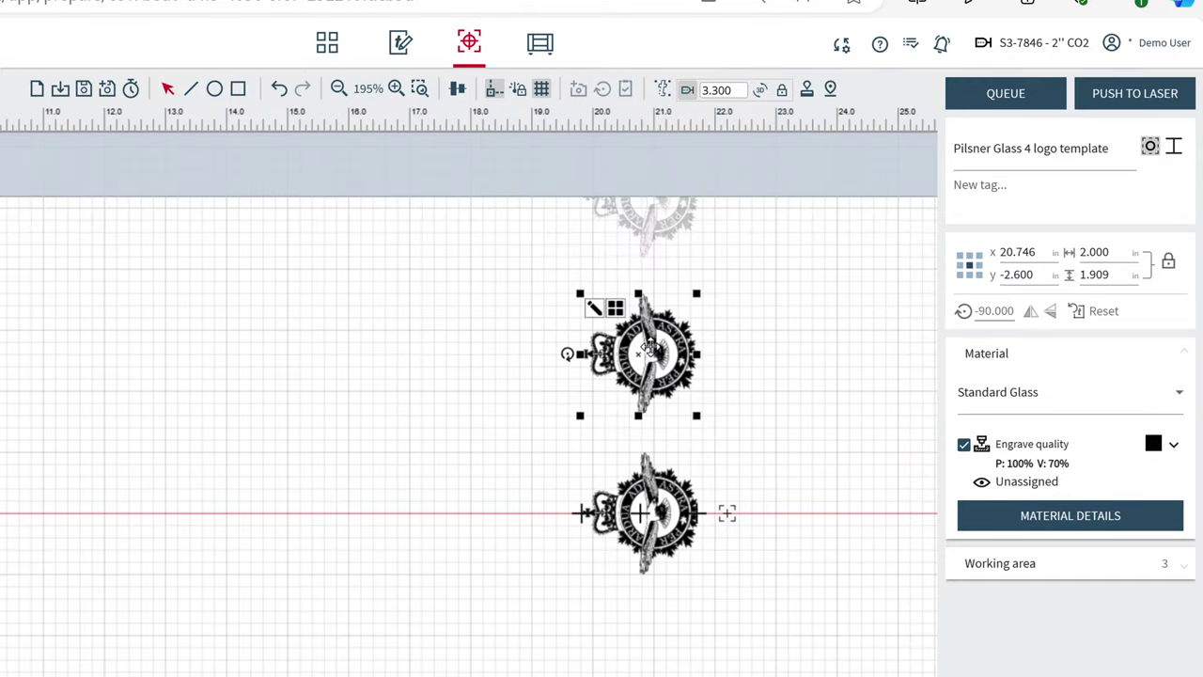
scroll(656, 355, "up", 3)
left_click_drag(657, 357, 665, 368)
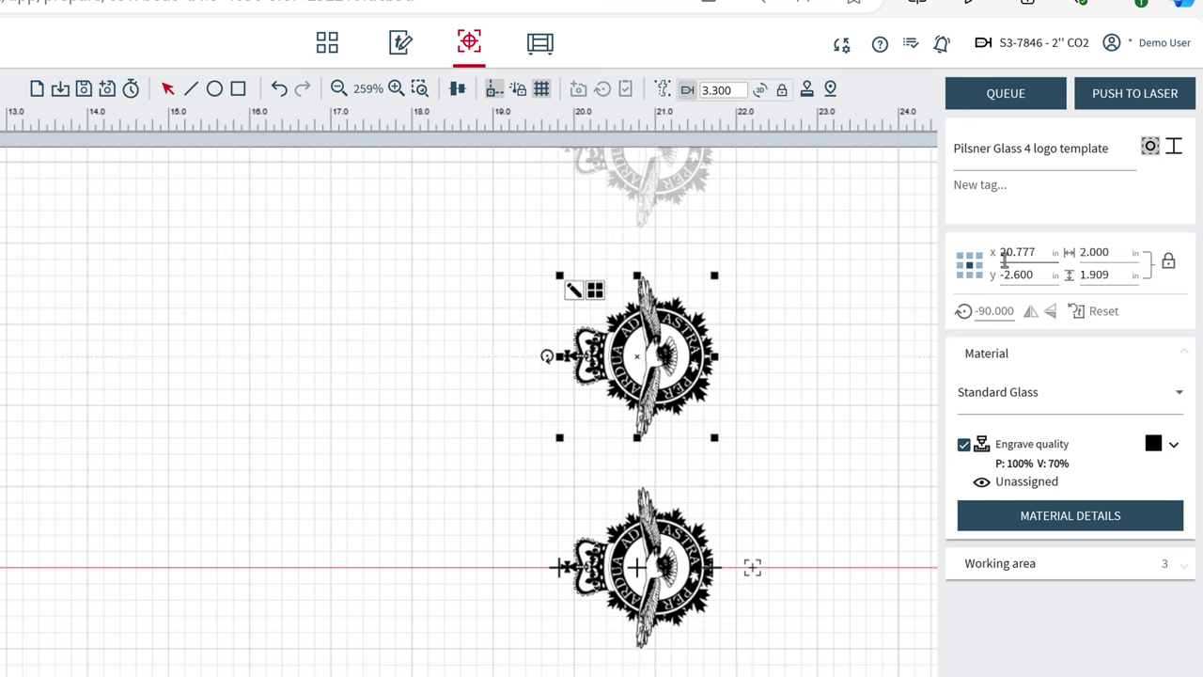
Move the lowest logo aside and place a new position marker at X 20.777, Y 5.184 in
scroll(649, 516, "down", 2)
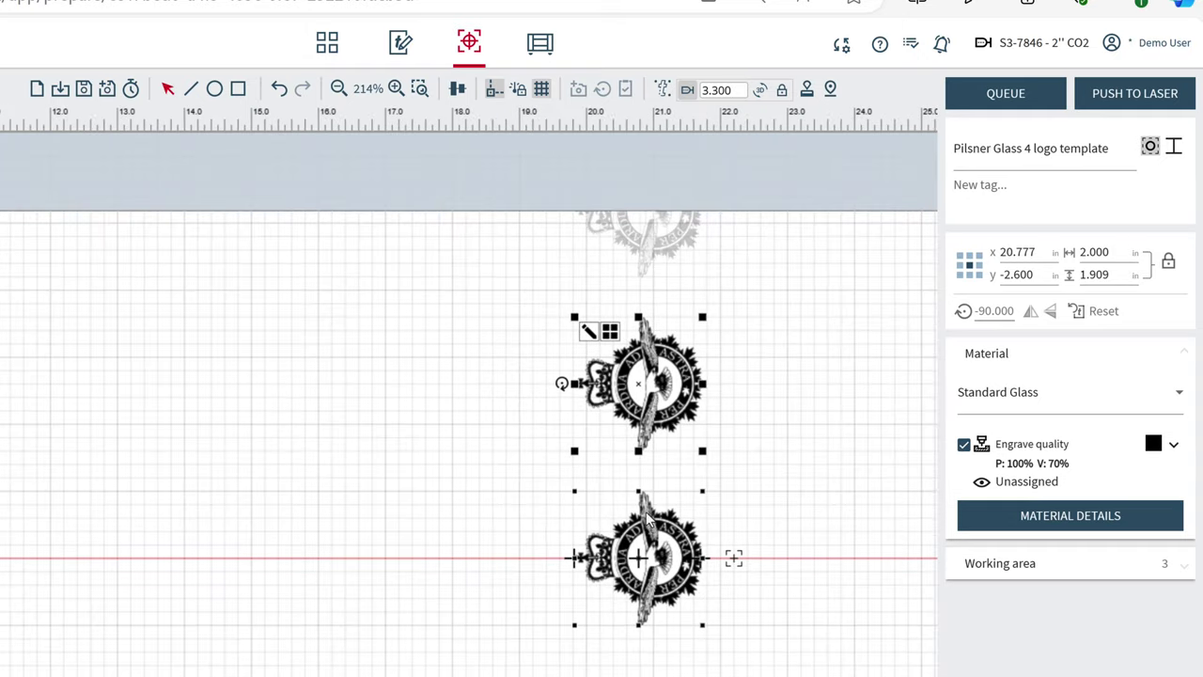
scroll(733, 608, "down", 2)
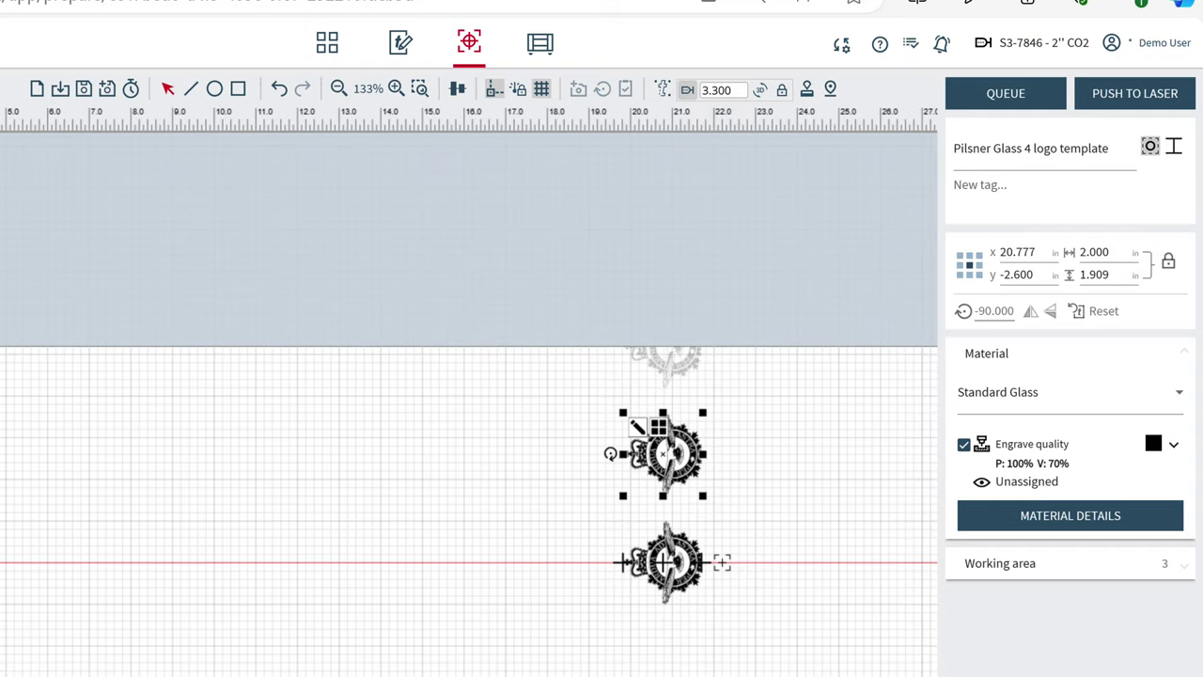
scroll(733, 457, "down", 3)
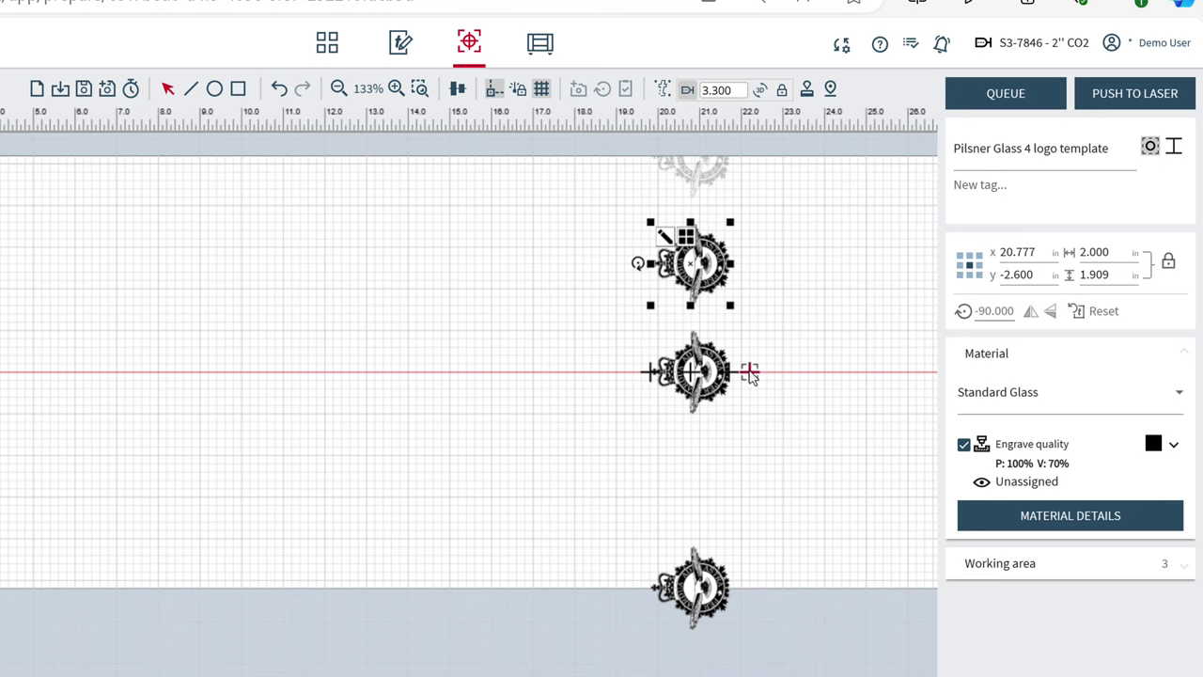
mouse_move(749, 373)
left_mouse_down()
mouse_move(752, 423)
mouse_move(691, 556)
left_mouse_up()
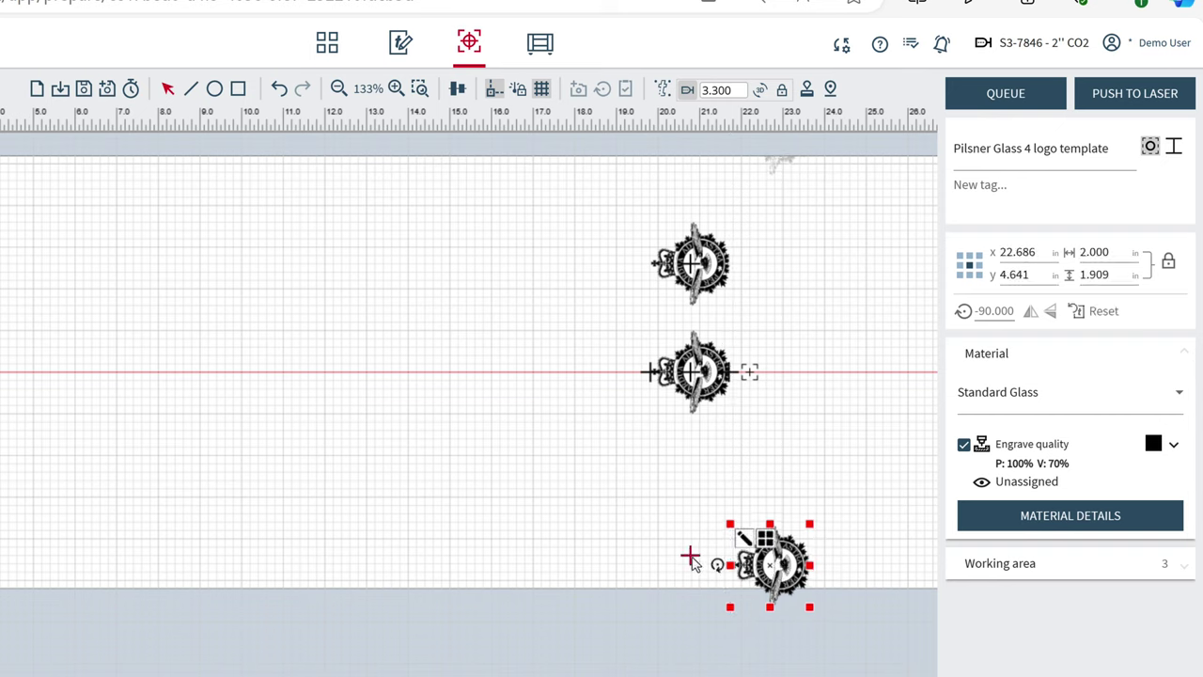
left_click_drag(691, 558, 692, 590)
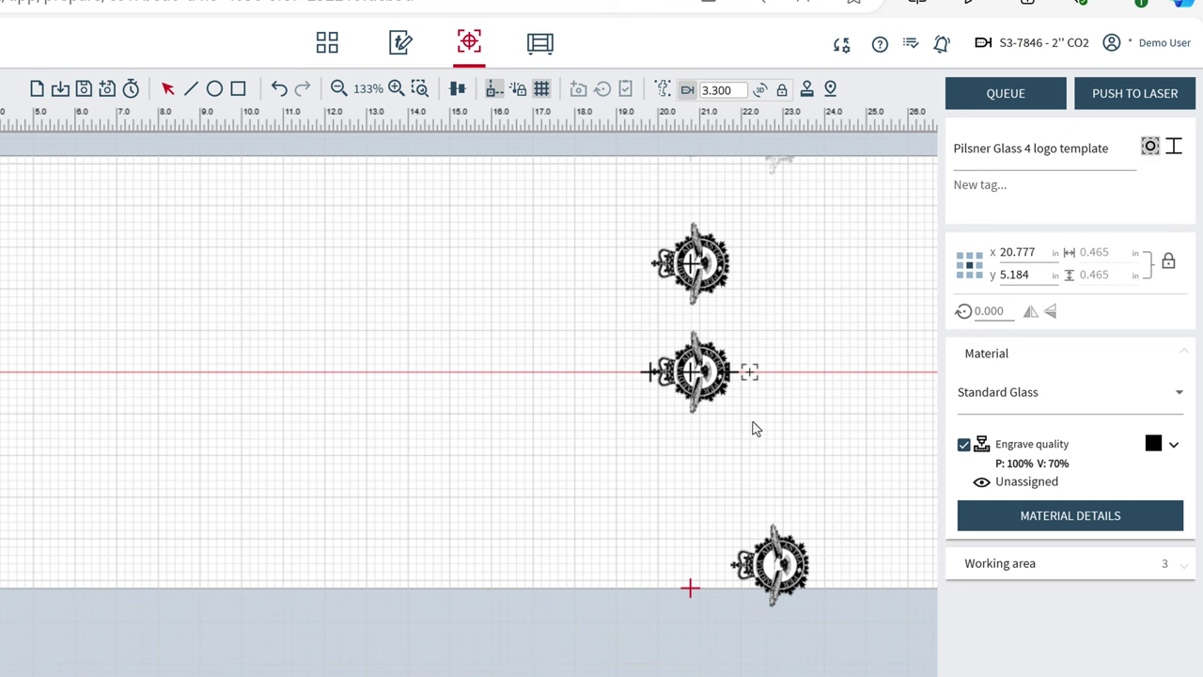
Move the lowest logo back onto its marker, snapping its centre to X 20.777, Y 5.184 in
scroll(758, 454, "up", 1)
left_click(747, 558)
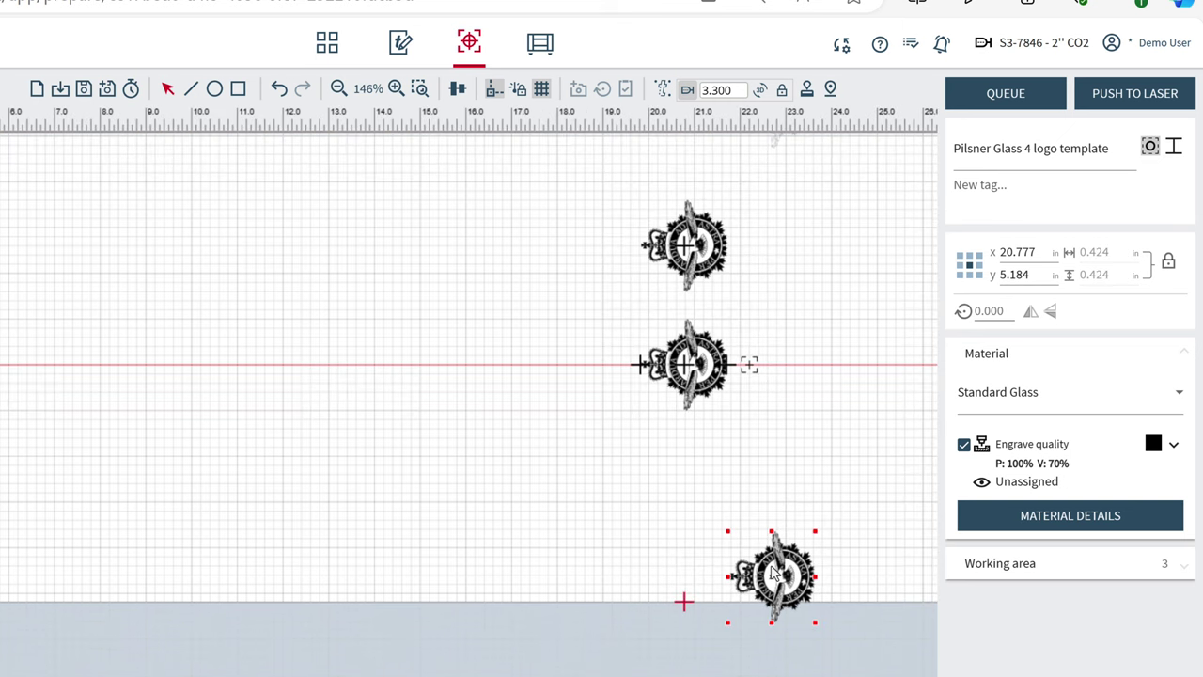
left_click_drag(772, 573, 681, 598)
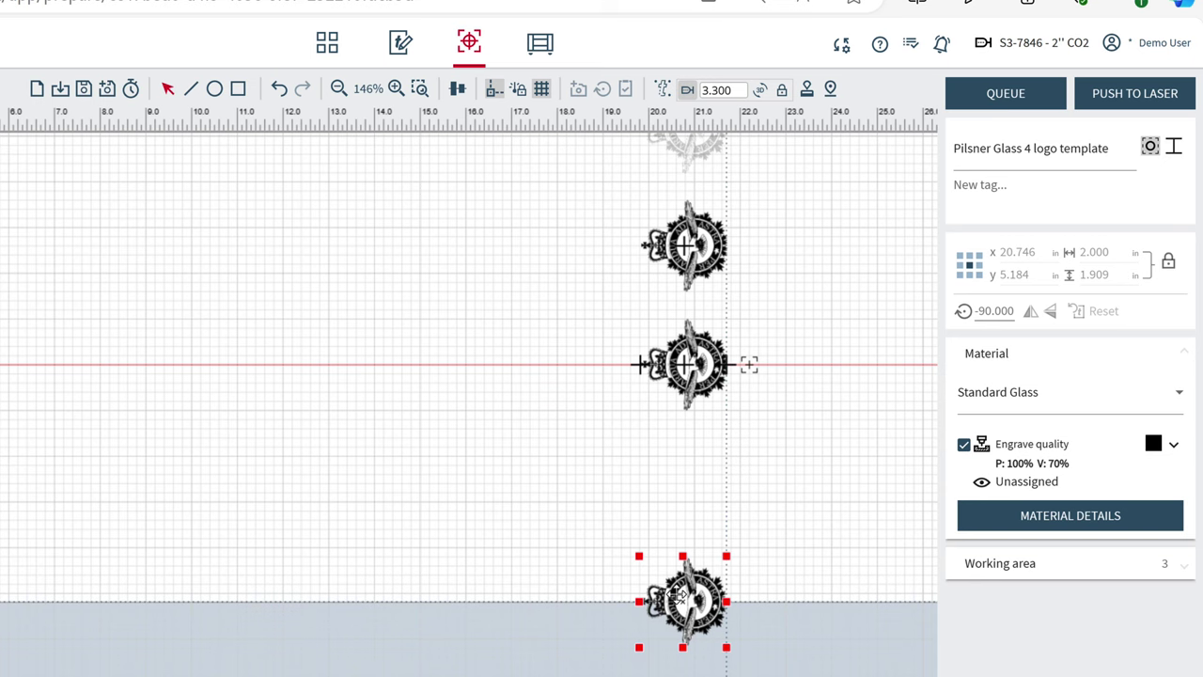
left_click_drag(677, 593, 701, 602)
scroll(682, 588, "up", 9)
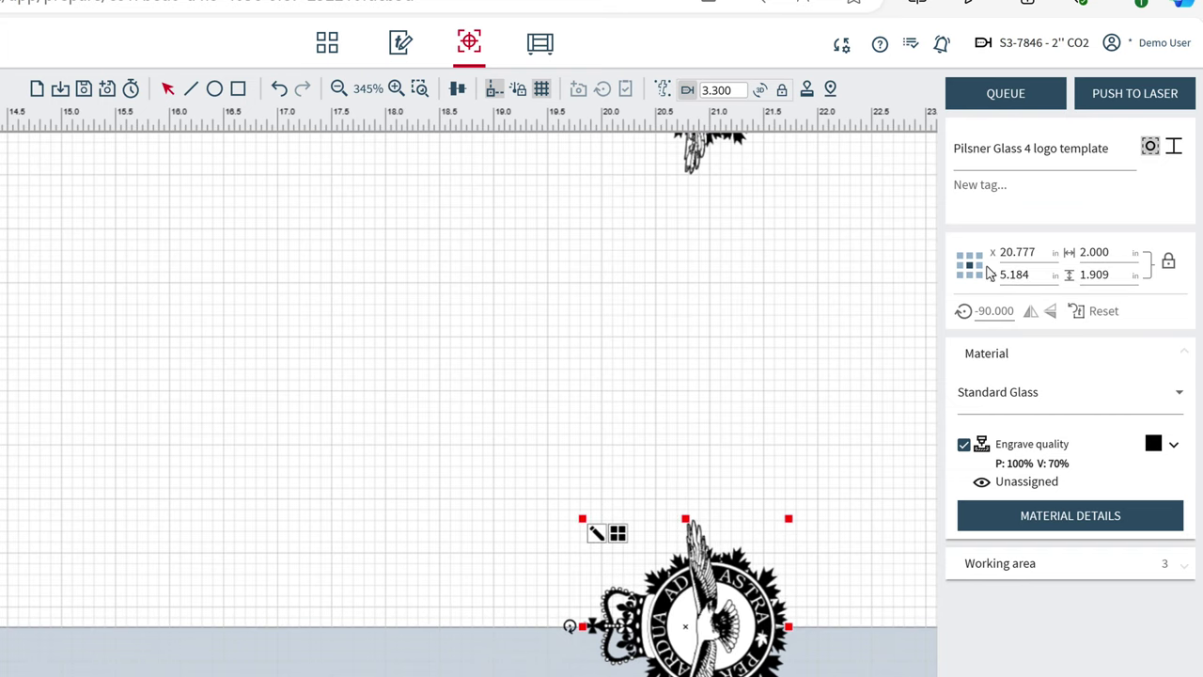
Place another position marker between the centre and lowest logos and fine-position it at Y 2.600 in
scroll(805, 320, "down", 3)
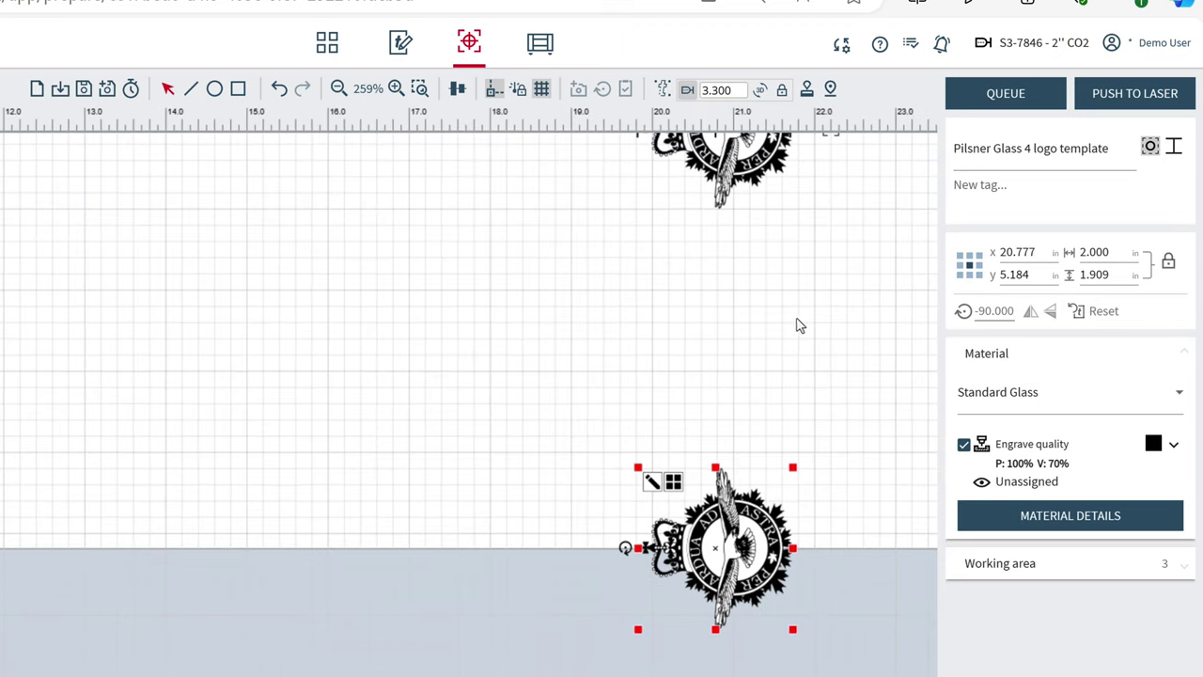
scroll(797, 324, "down", 2)
scroll(785, 347, "up", 2)
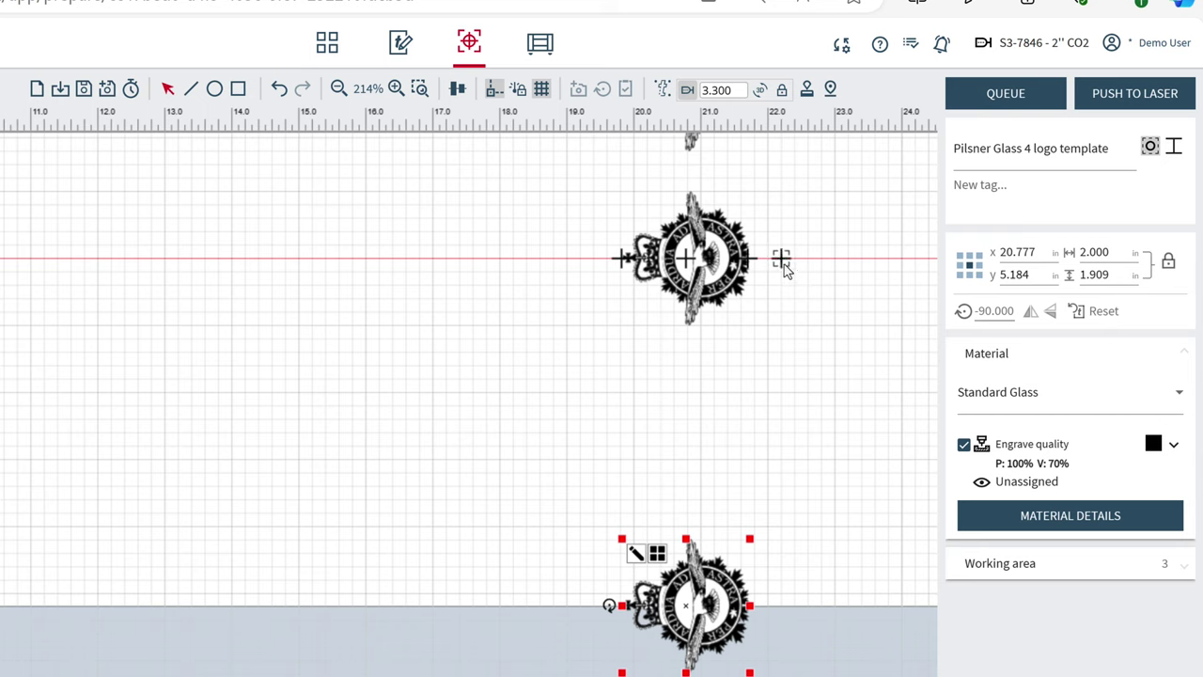
mouse_move(782, 261)
left_mouse_down()
mouse_move(710, 444)
mouse_move(714, 464)
mouse_move(696, 442)
left_mouse_up()
scroll(705, 444, "up", 9)
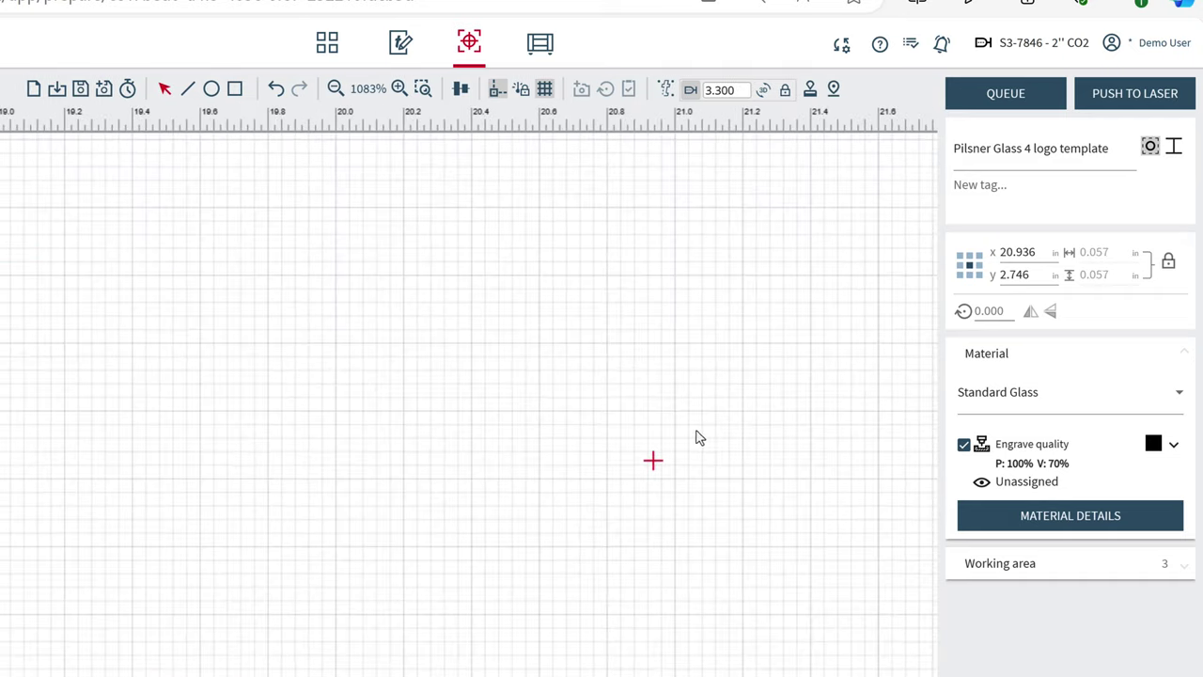
scroll(698, 435, "up", 5)
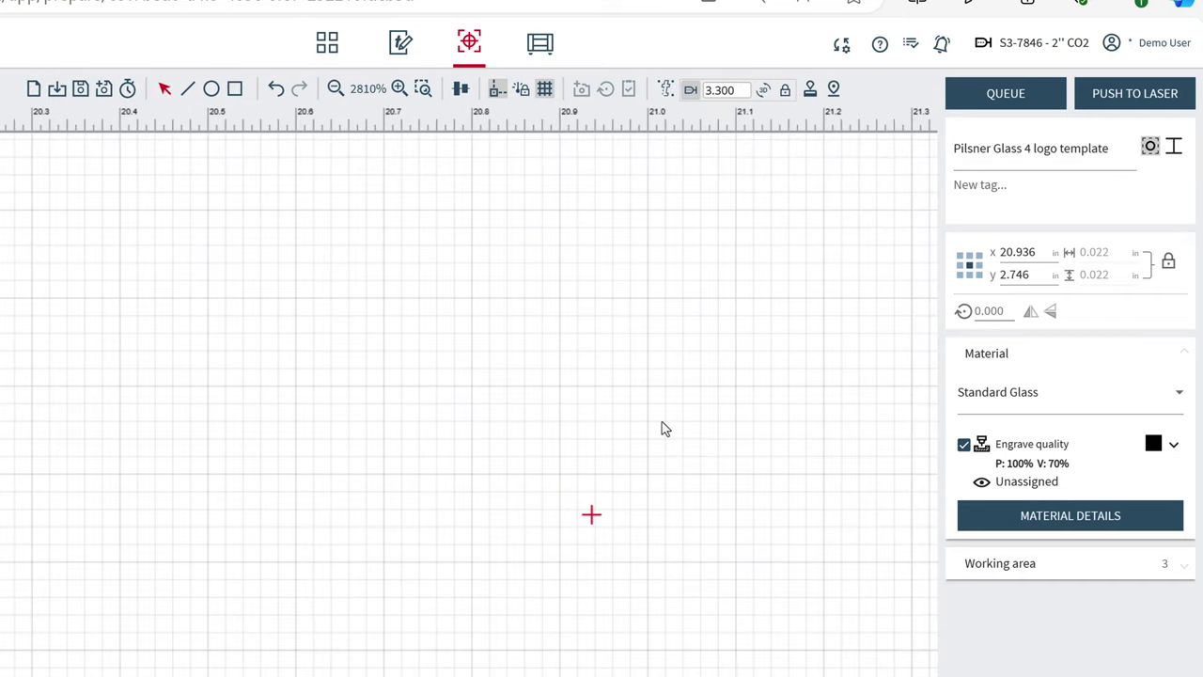
scroll(663, 427, "up", 3)
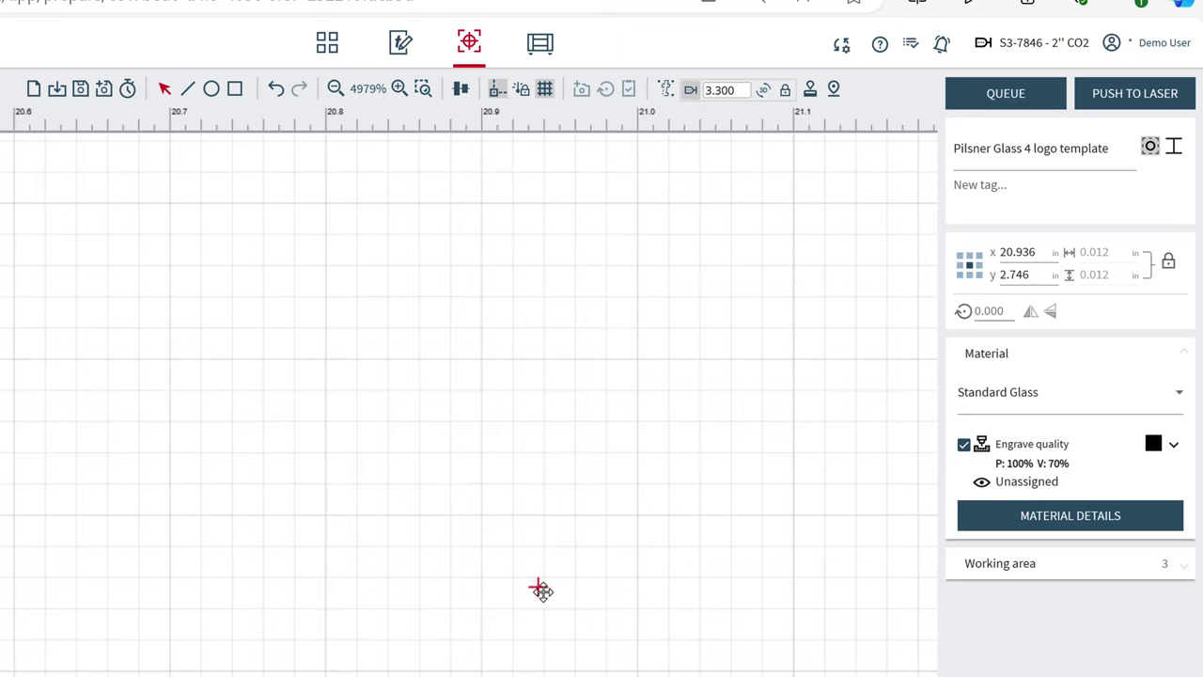
mouse_move(536, 586)
left_mouse_down()
mouse_move(550, 552)
mouse_move(558, 620)
mouse_move(566, 530)
mouse_move(532, 451)
mouse_move(548, 352)
mouse_move(558, 360)
left_mouse_up()
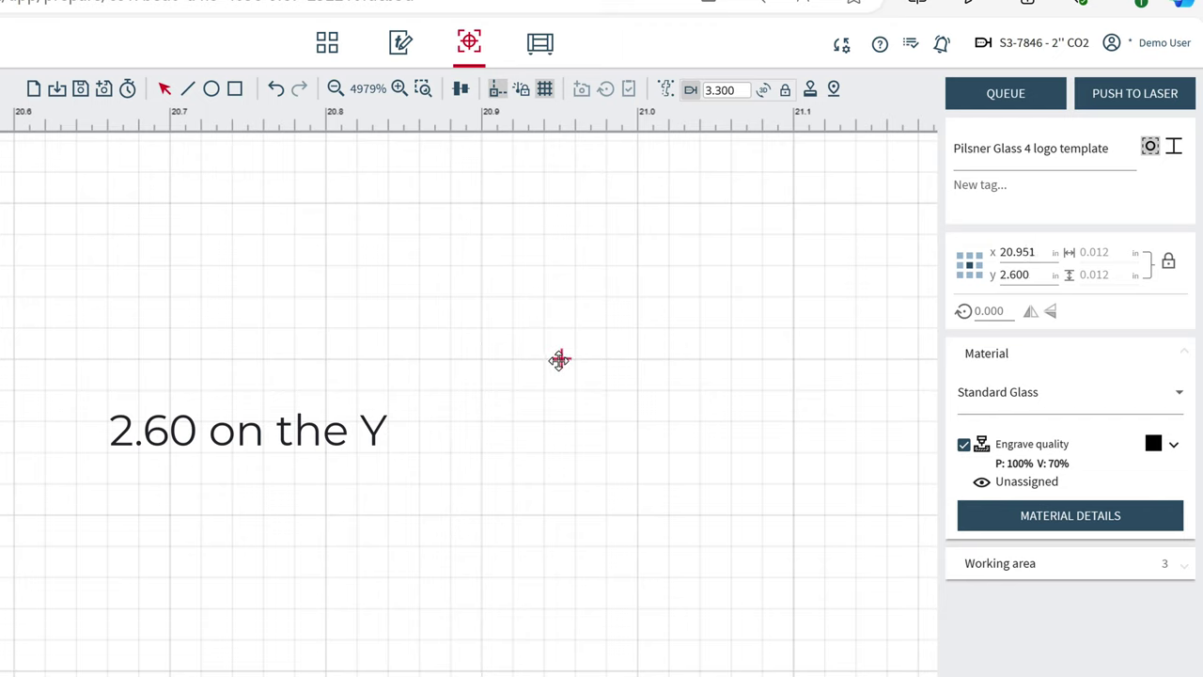
Set the X position of the marker below the centre logo to 20.777 in
double_click(1033, 247)
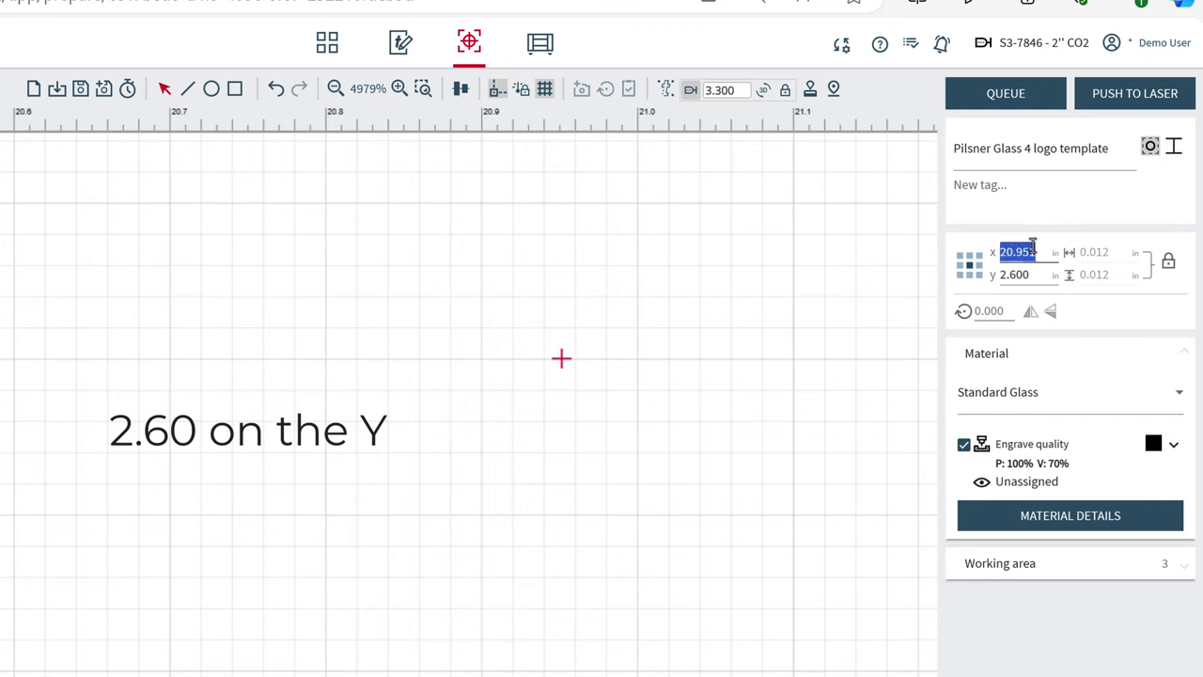
left_click(1034, 247)
key("BackSpace")
key("BackSpace")
key("BackSpace")
key("BackSpace")
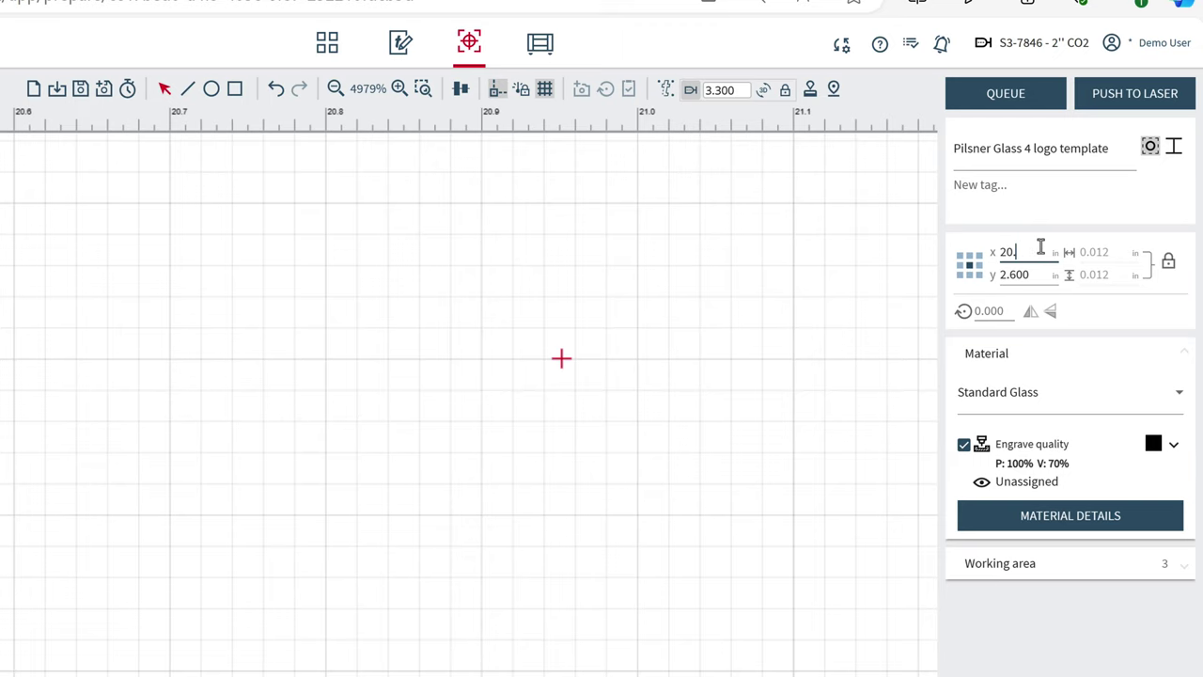
type(".777")
key("Return")
Duplicate the centre logo and snap the copy onto the marker below it at X 20.777, Y 2.600 in
scroll(200, 270, "down", 1)
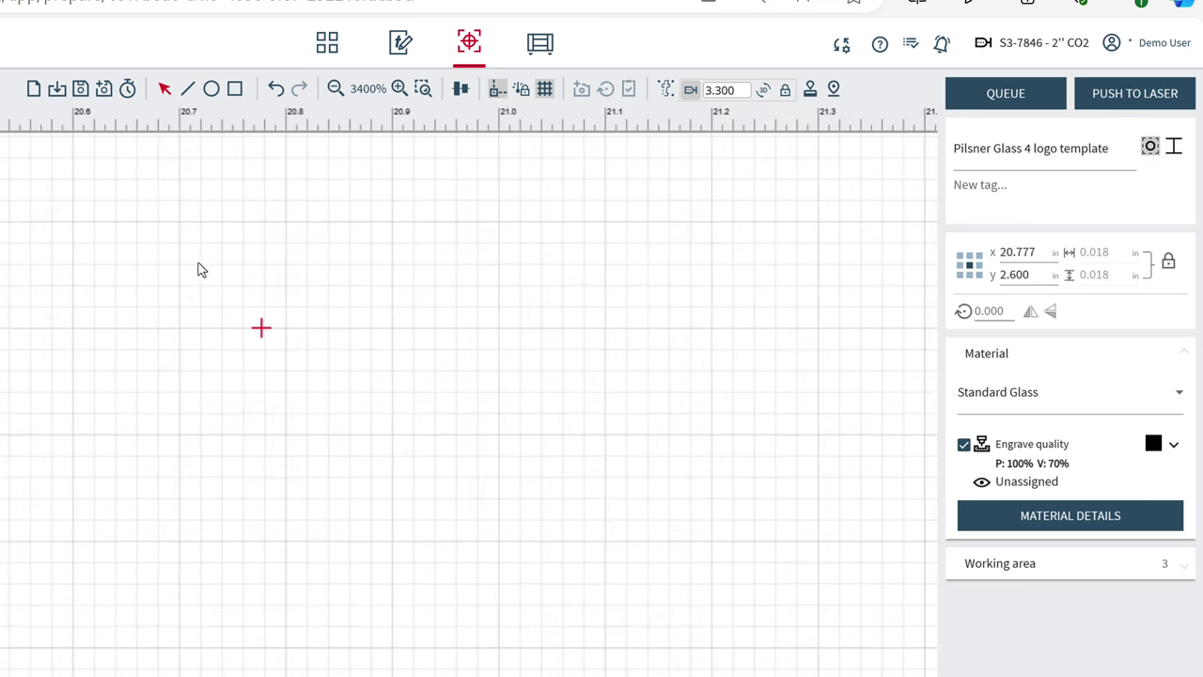
scroll(200, 270, "down", 1)
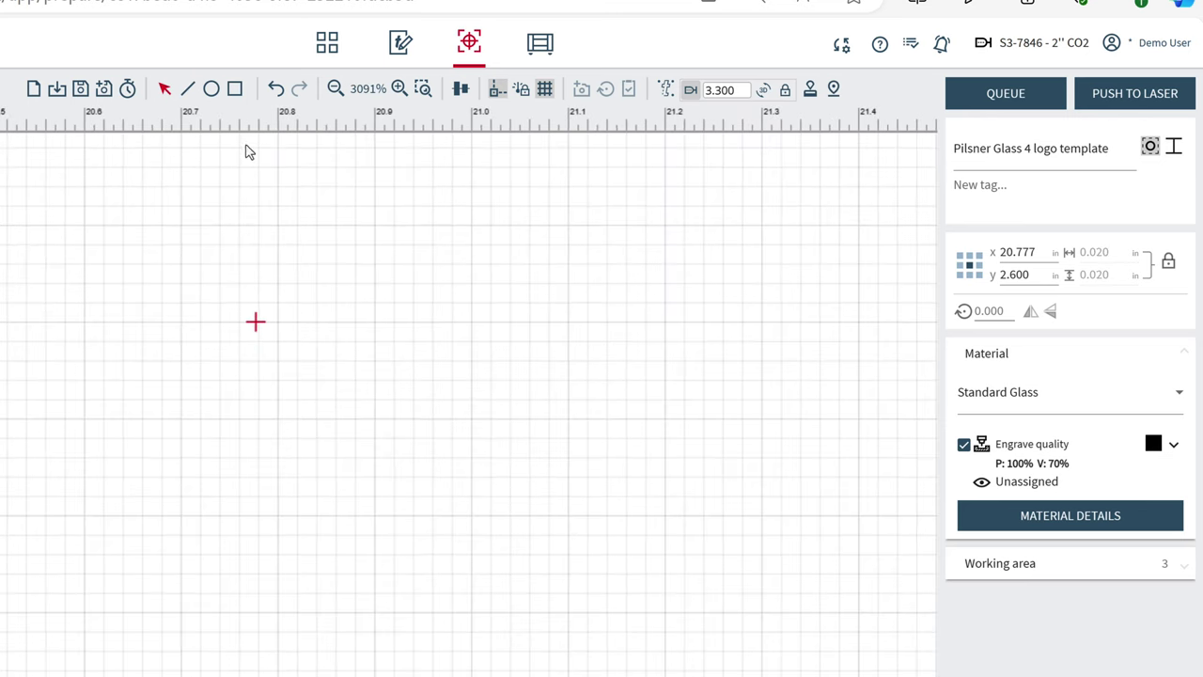
left_click(369, 94)
left_click(655, 609)
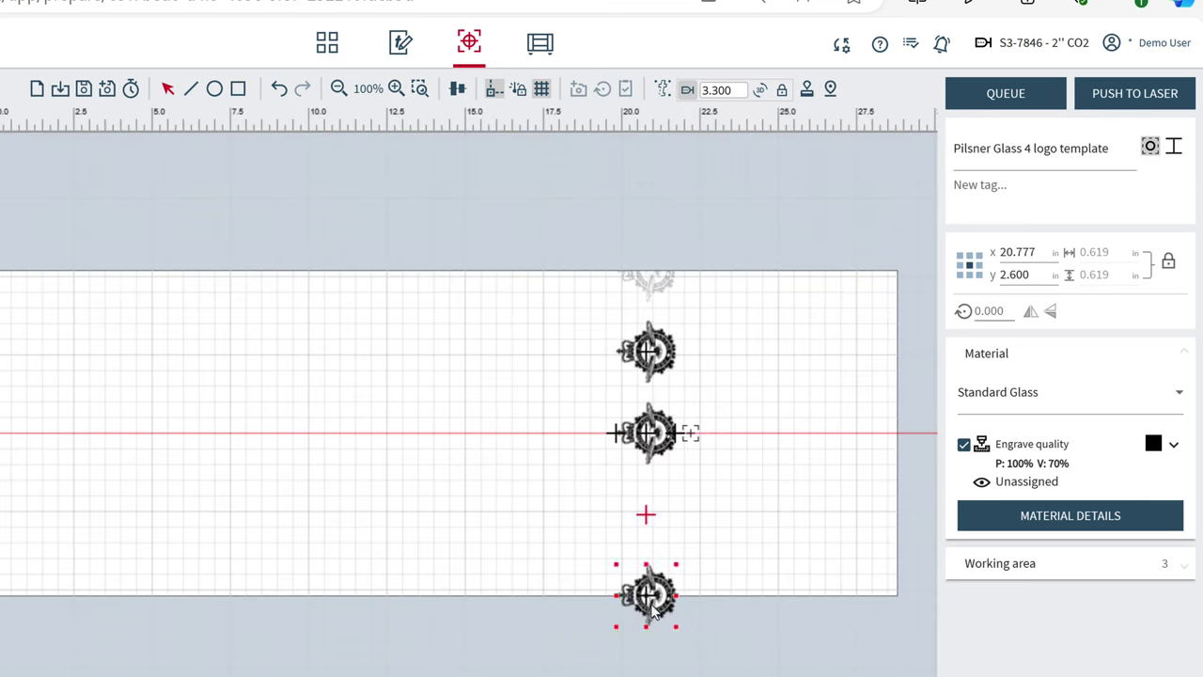
left_click(659, 447)
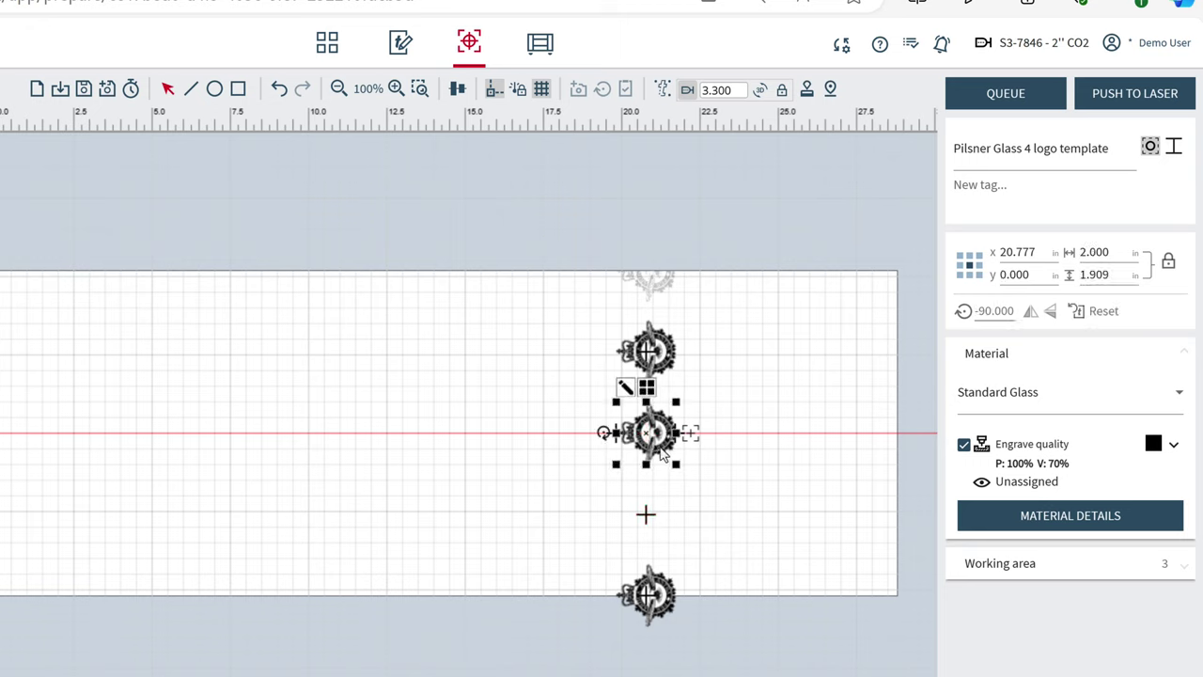
key("ctrl+d")
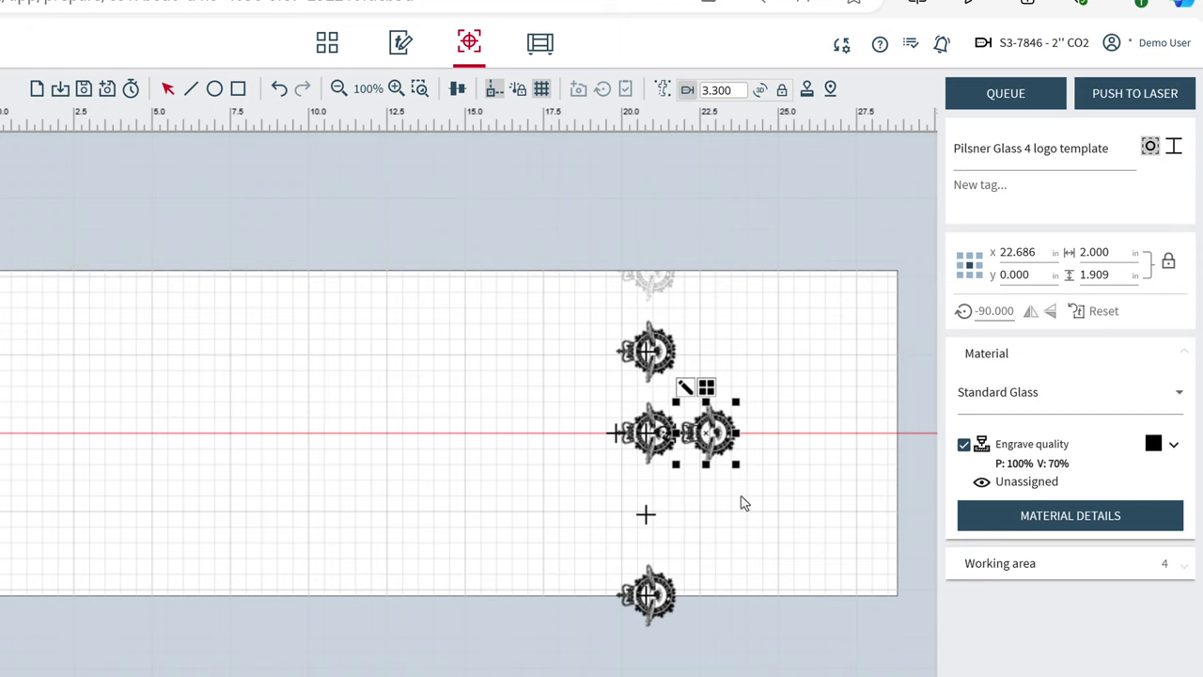
scroll(659, 528, "down", 1)
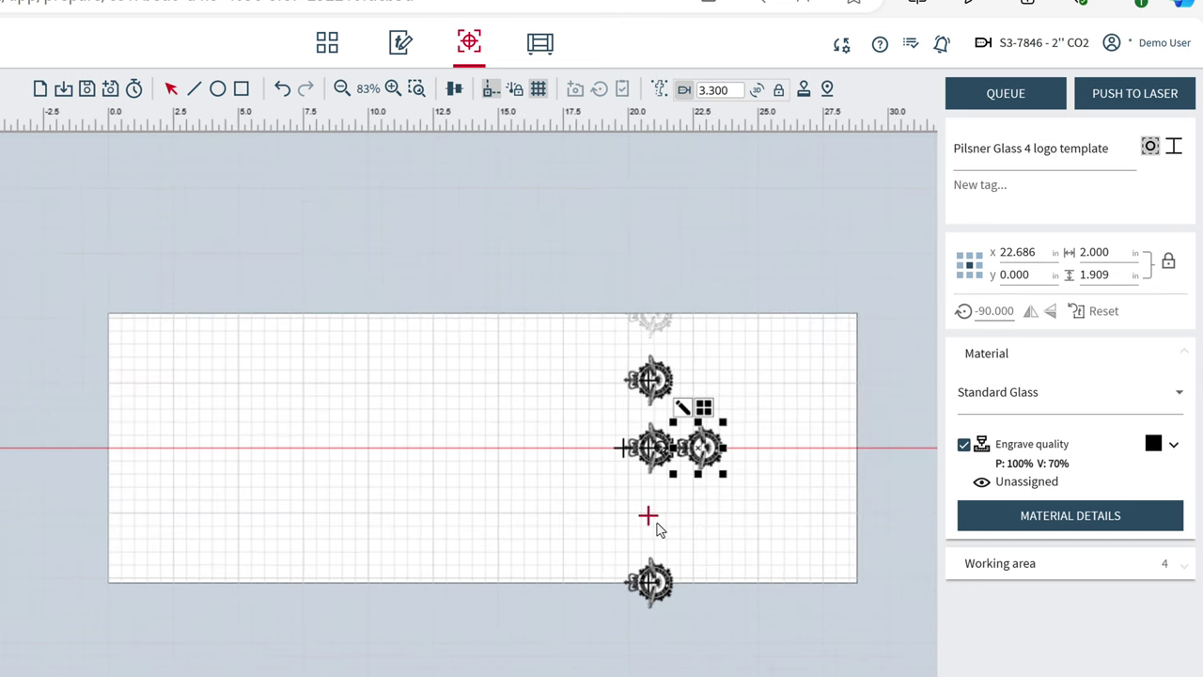
scroll(657, 523, "up", 4)
scroll(662, 520, "up", 2)
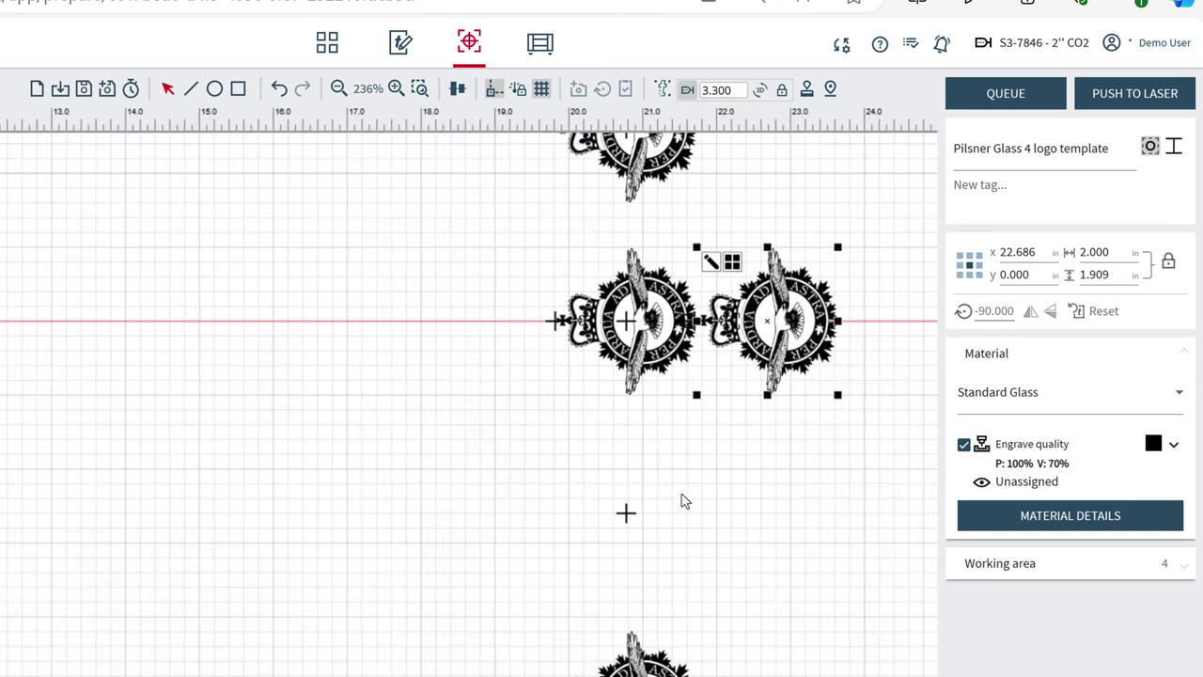
left_click_drag(761, 367, 650, 546)
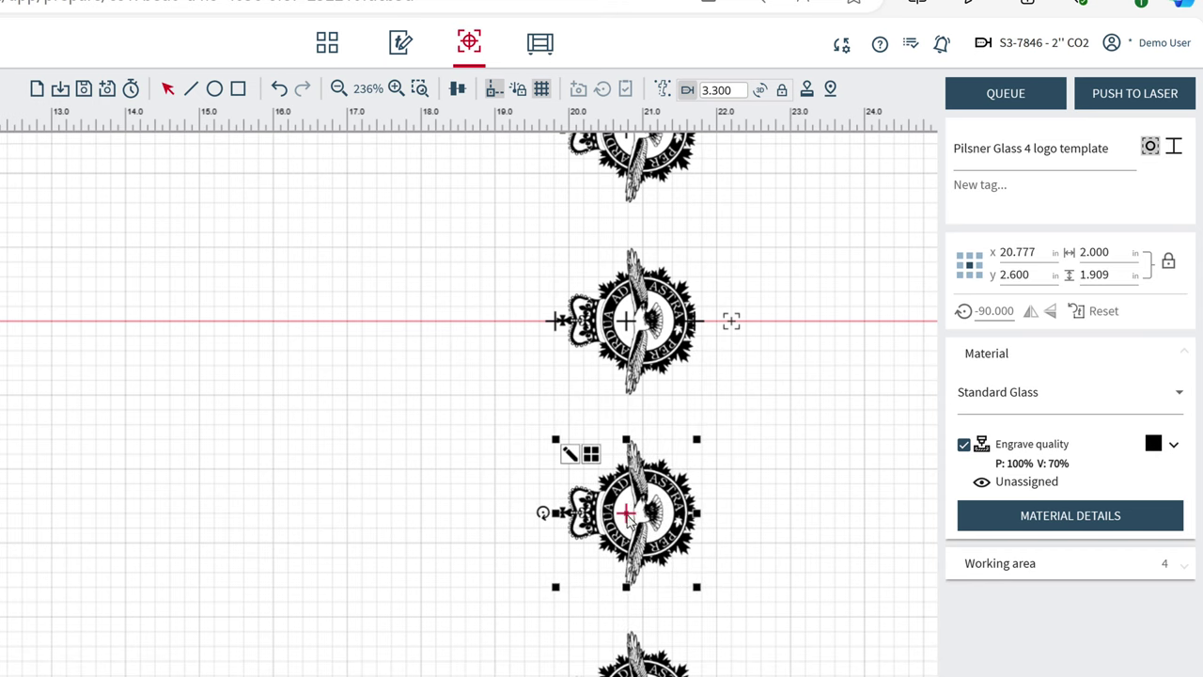
Delete all four logos one by one, keeping only the position markers
scroll(446, 490, "down", 2)
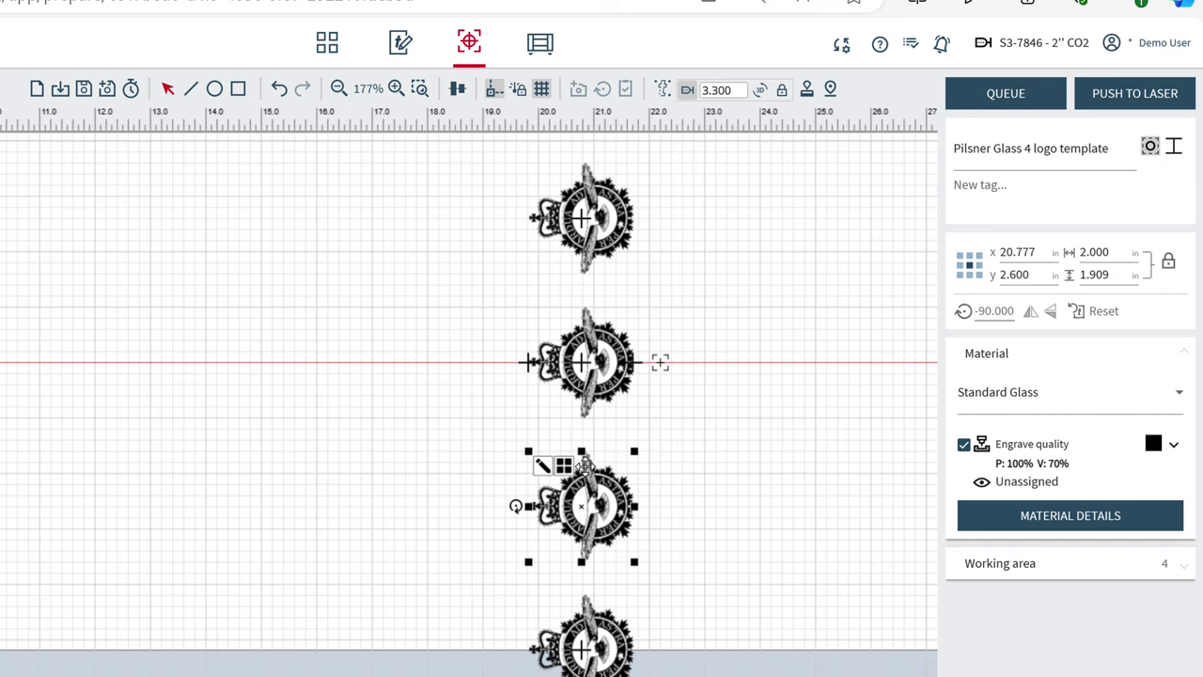
left_click(595, 243)
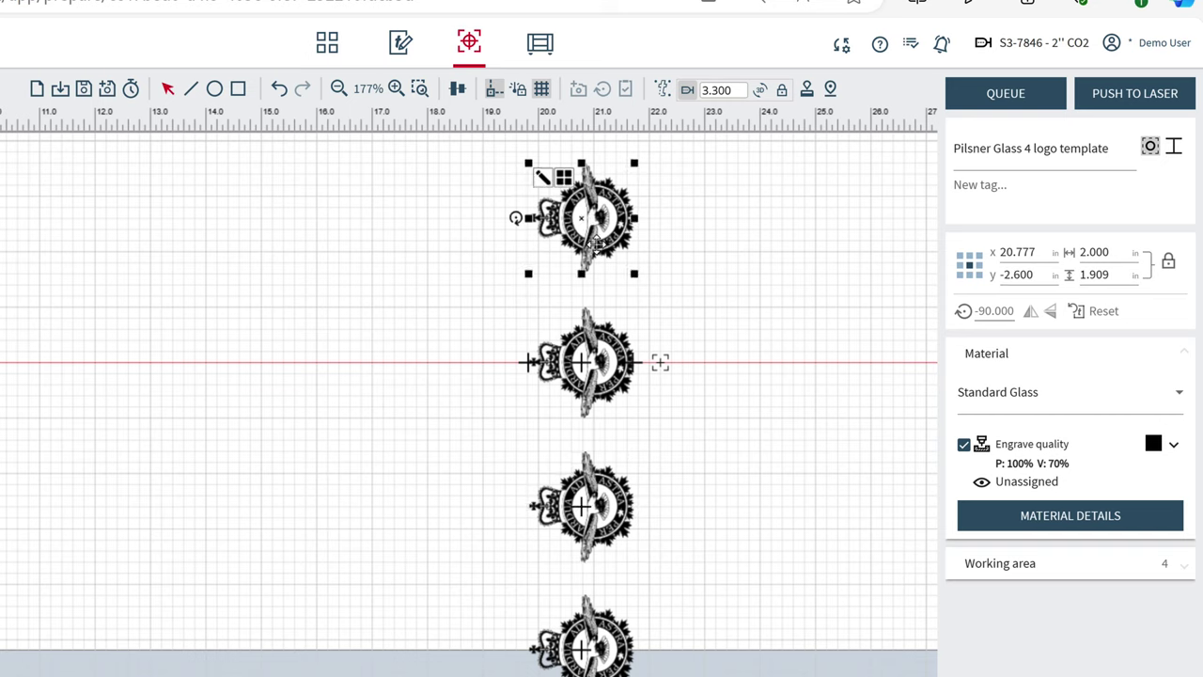
left_click_drag(595, 243, 588, 385)
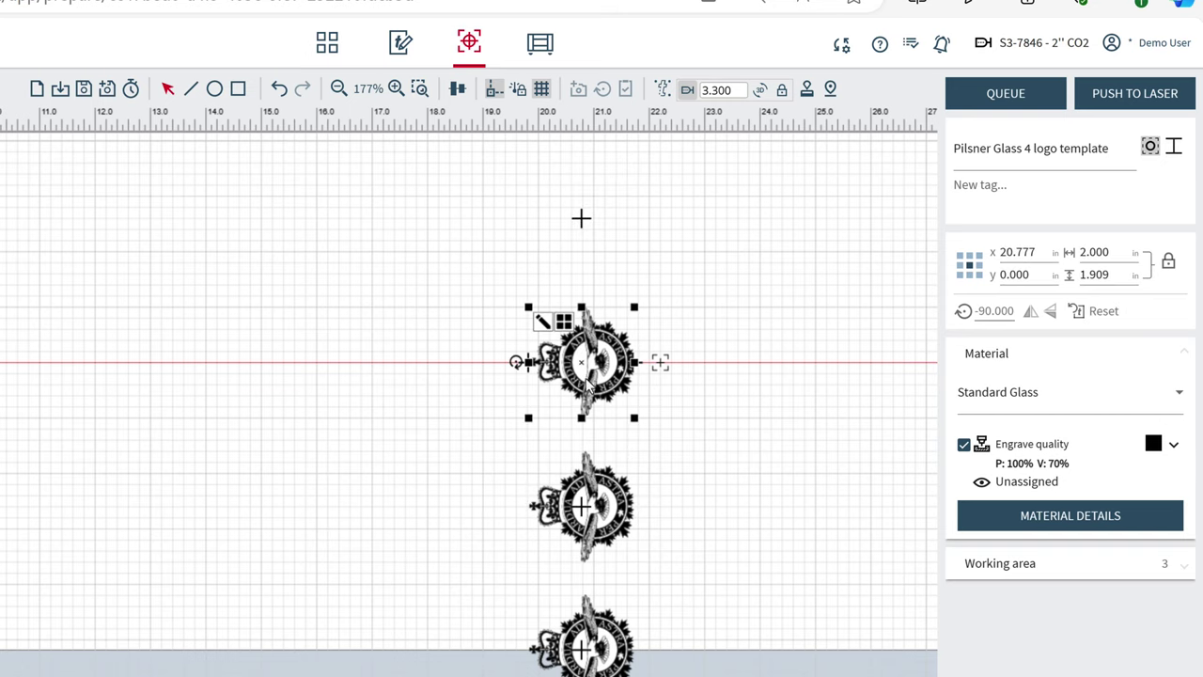
key("Delete")
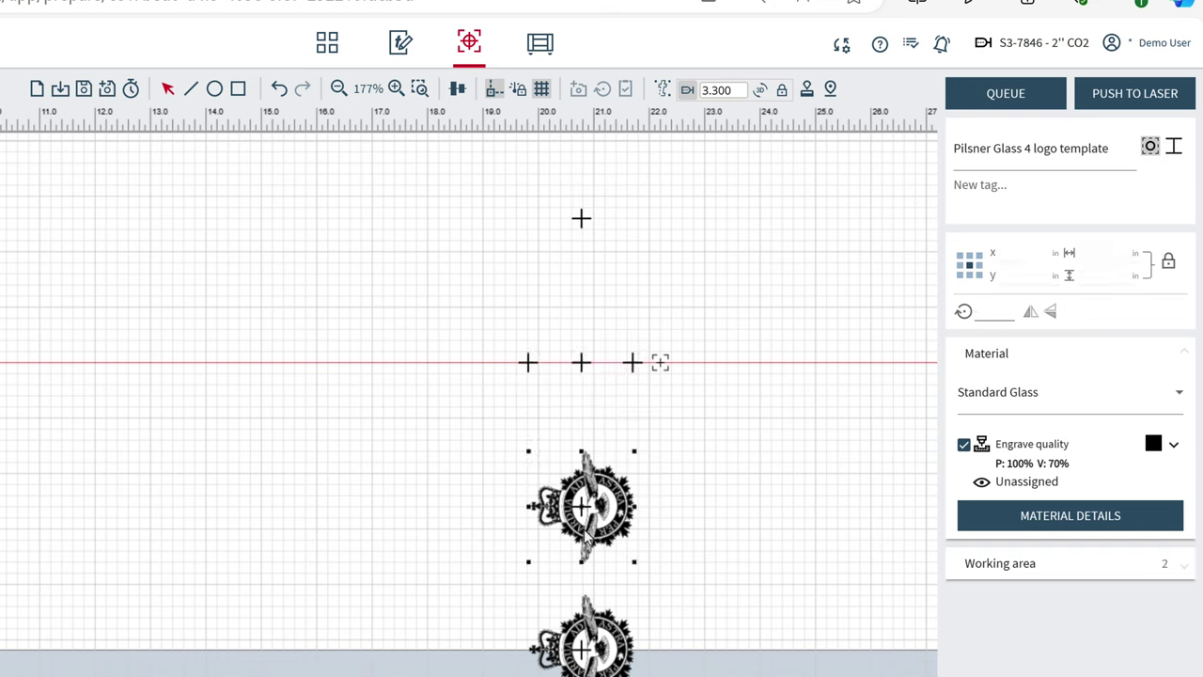
left_click(585, 531)
left_click_drag(584, 532, 605, 663)
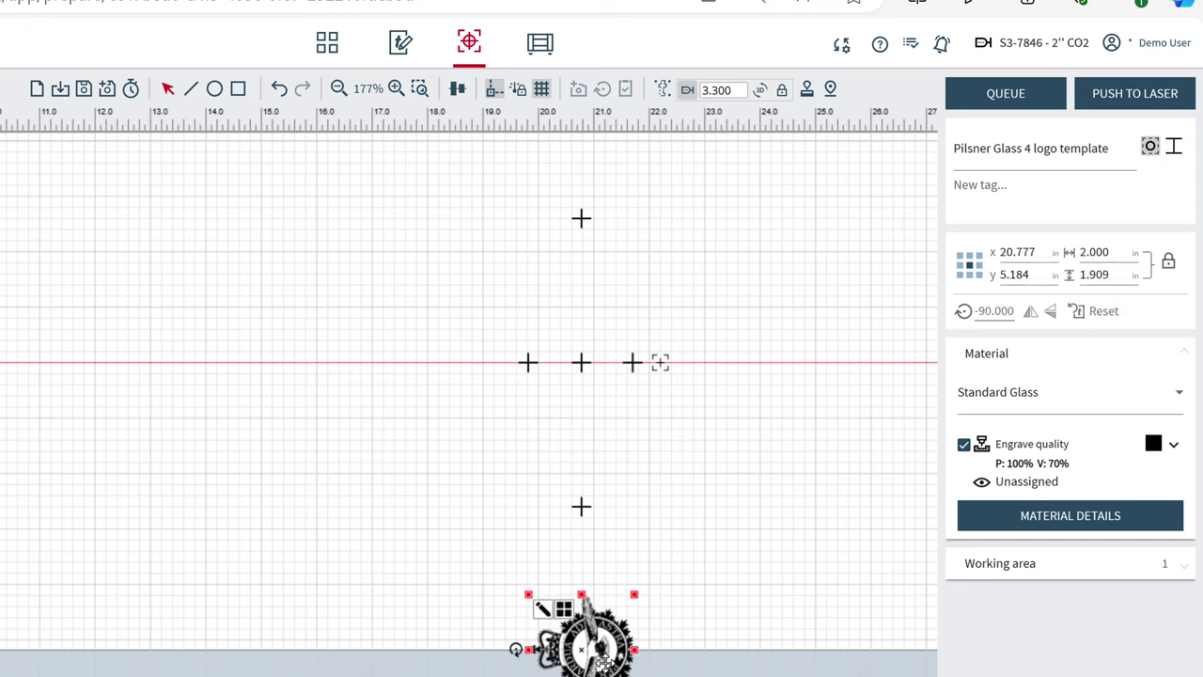
key("Delete")
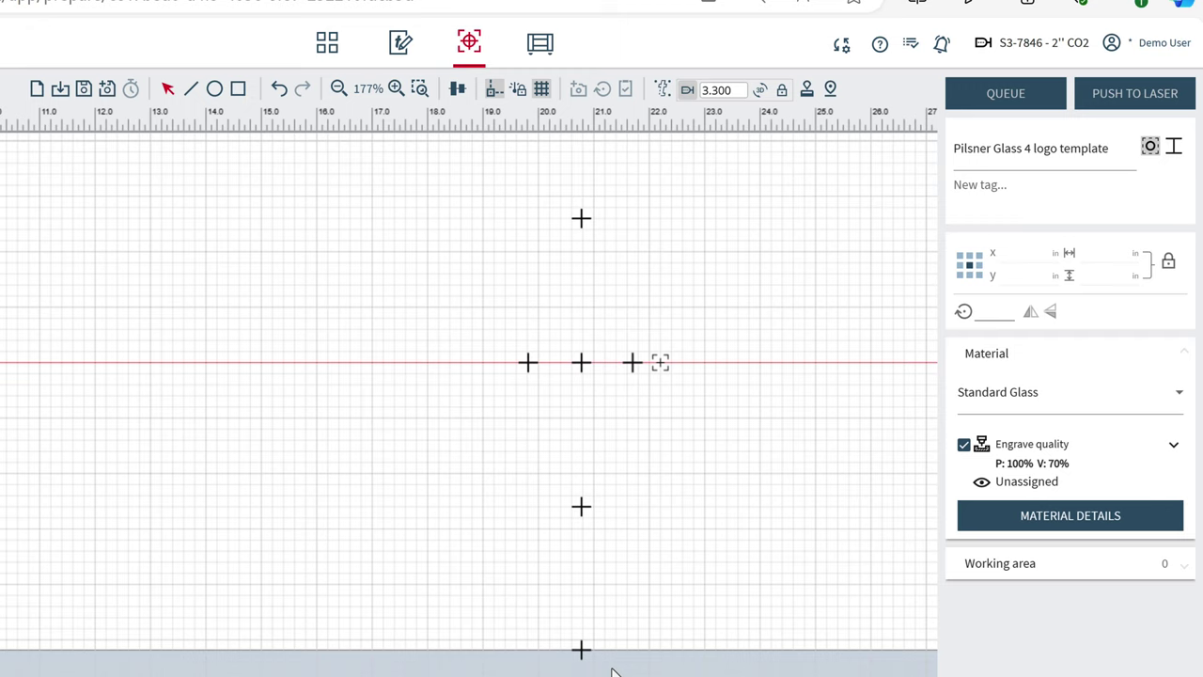
Undo the deletions of all four logos
key("ctrl+z")
key("ctrl+z")
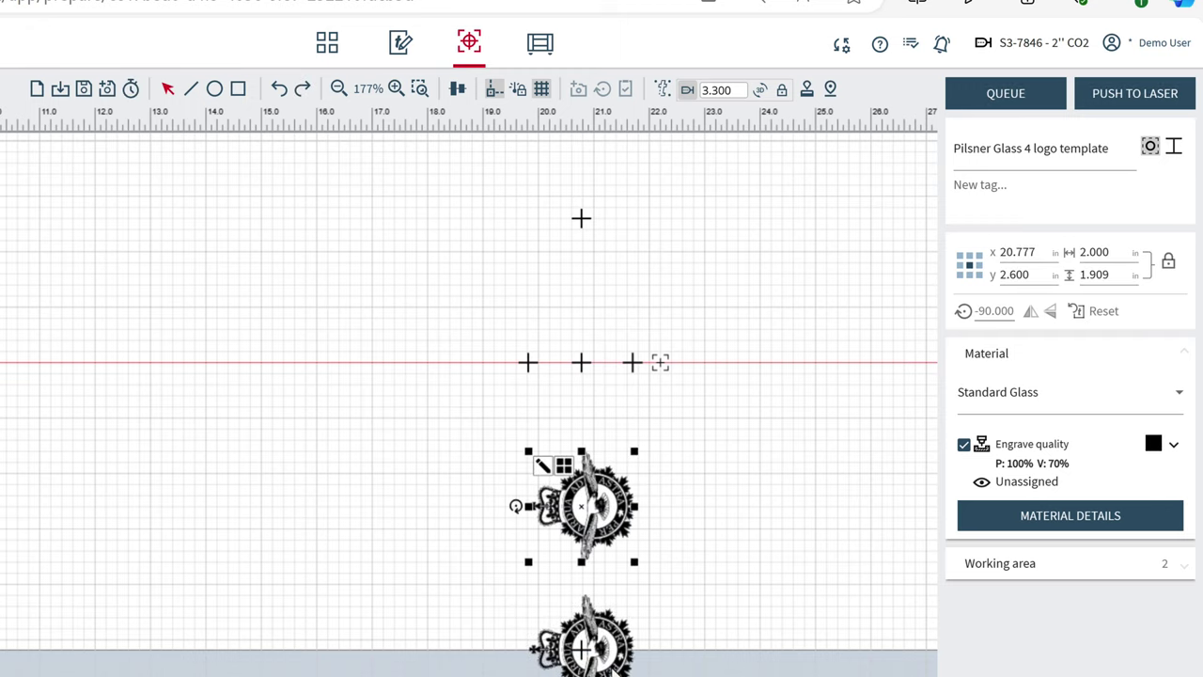
key("ctrl+z")
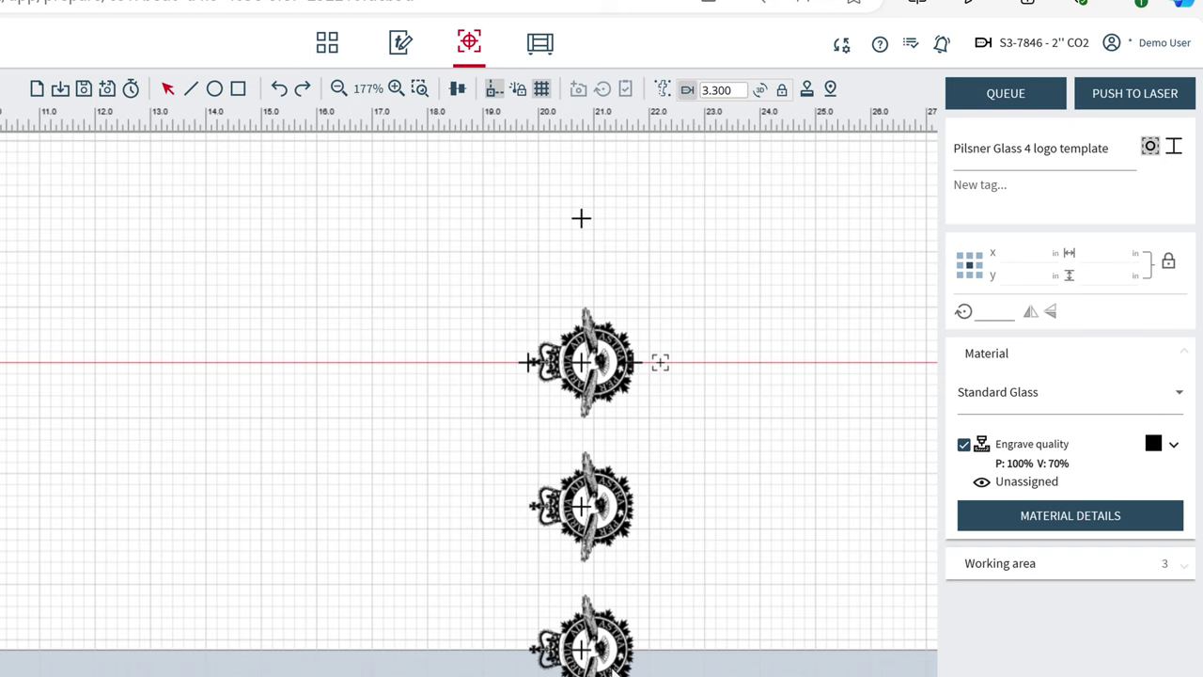
key("ctrl+z")
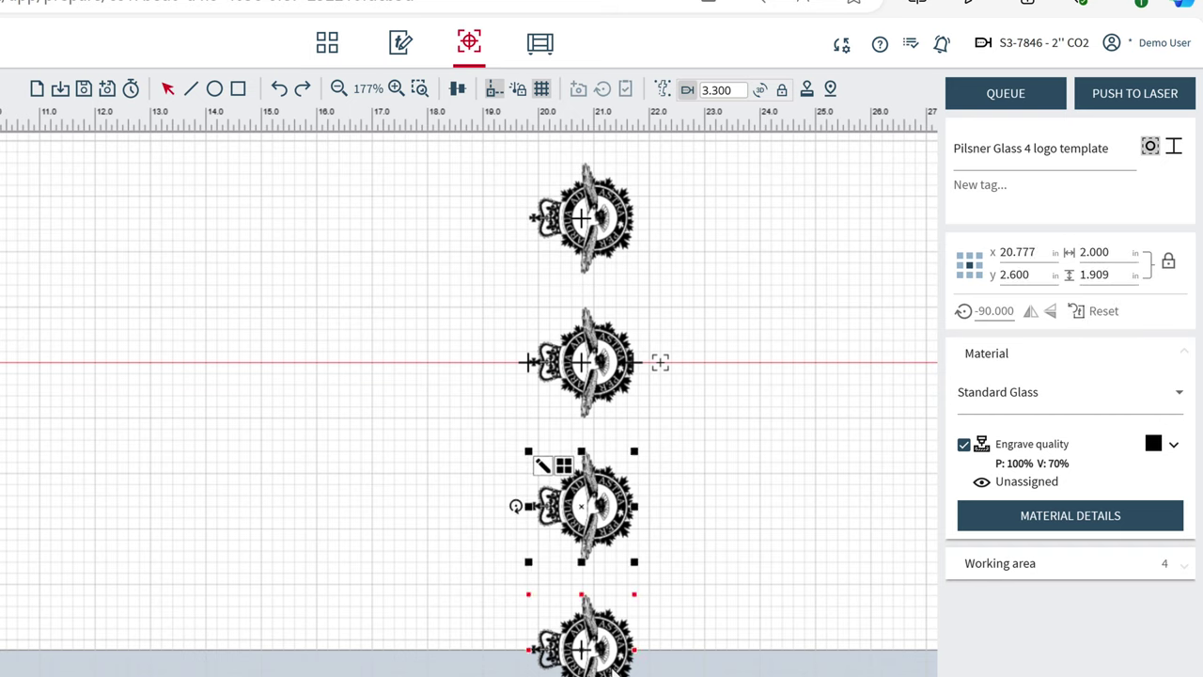
Delete the logos at Y -2.600 in and Y 2.600 in, keeping the centre and lowest logos
left_click(610, 254)
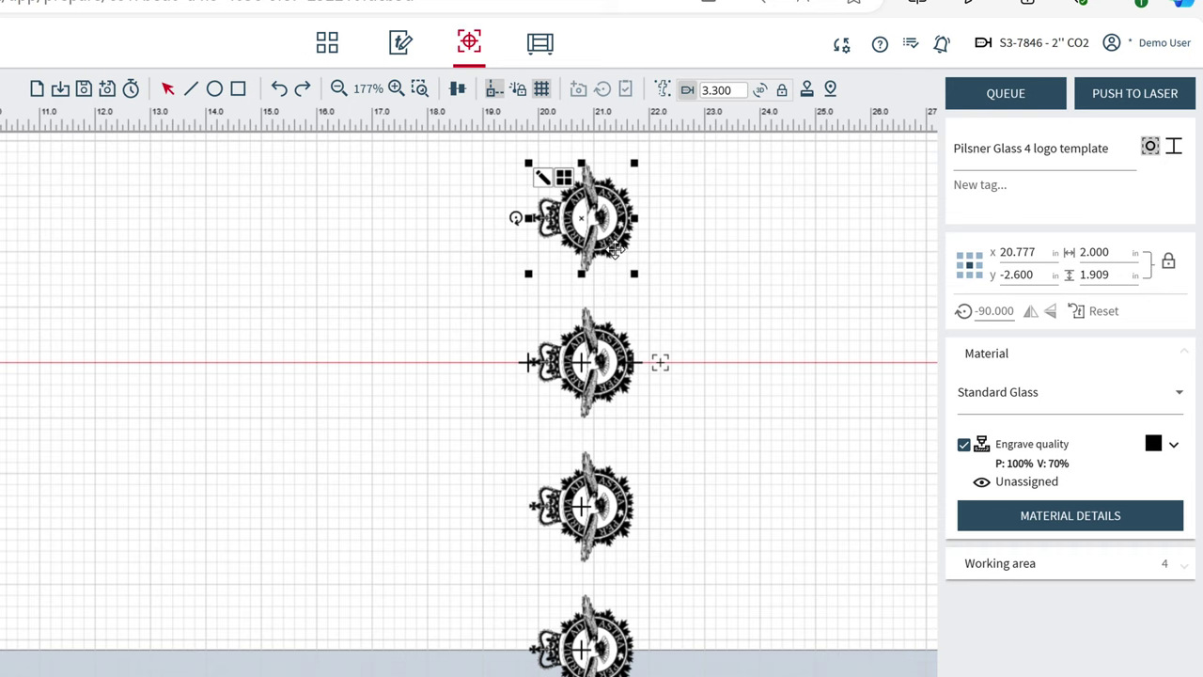
key("Delete")
left_click(613, 503)
key("Delete")
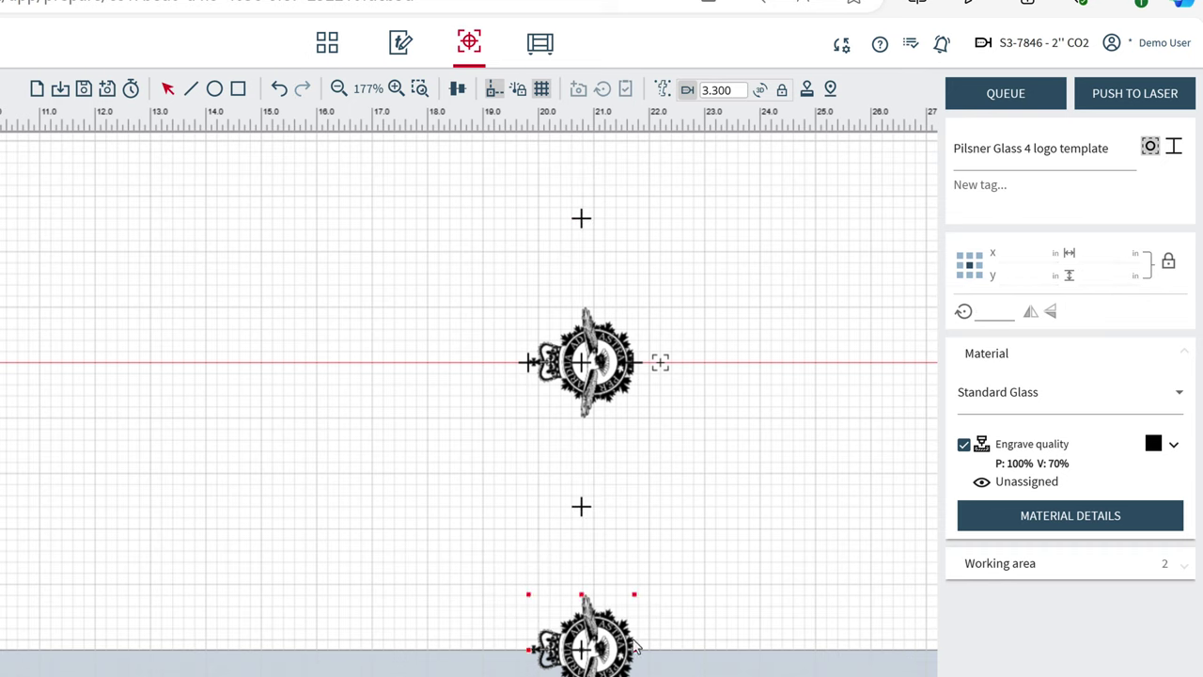
Delete the lowest logo, keeping only the centre logo and the position markers
left_click(626, 651)
key("Delete")
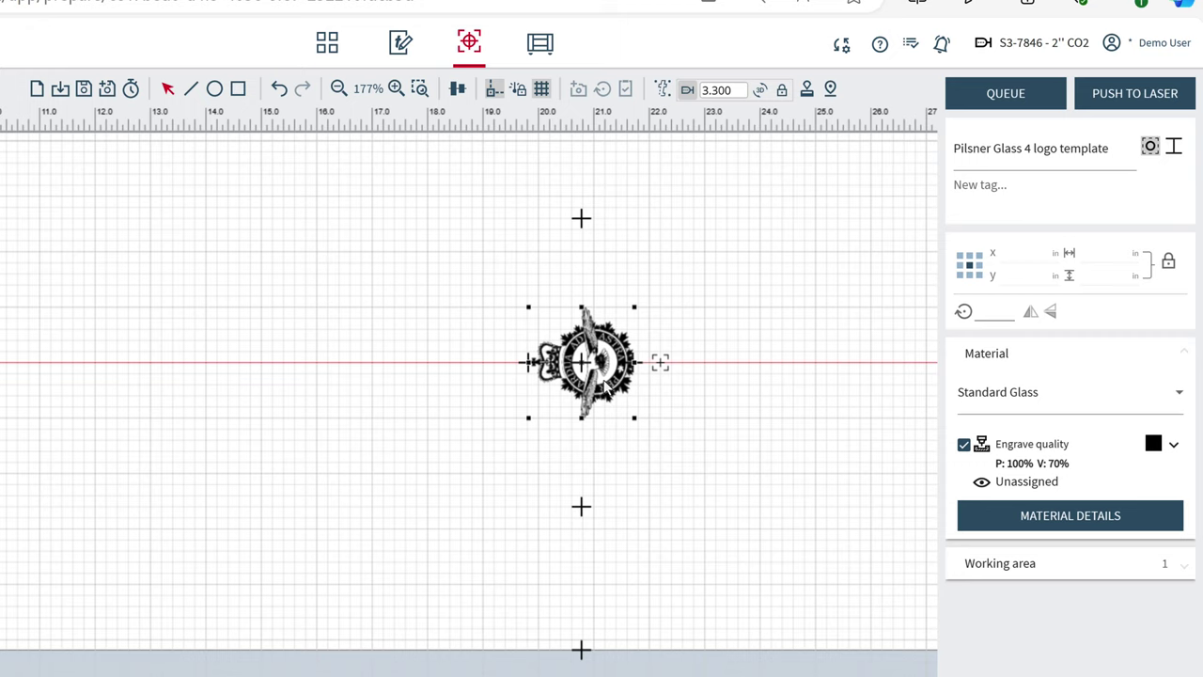
Duplicate the centre logo and snap the copy onto the lowest marker at X 20.777, Y 5.184 in
left_click(580, 362)
left_click(616, 391)
left_click(660, 431)
left_click(627, 403)
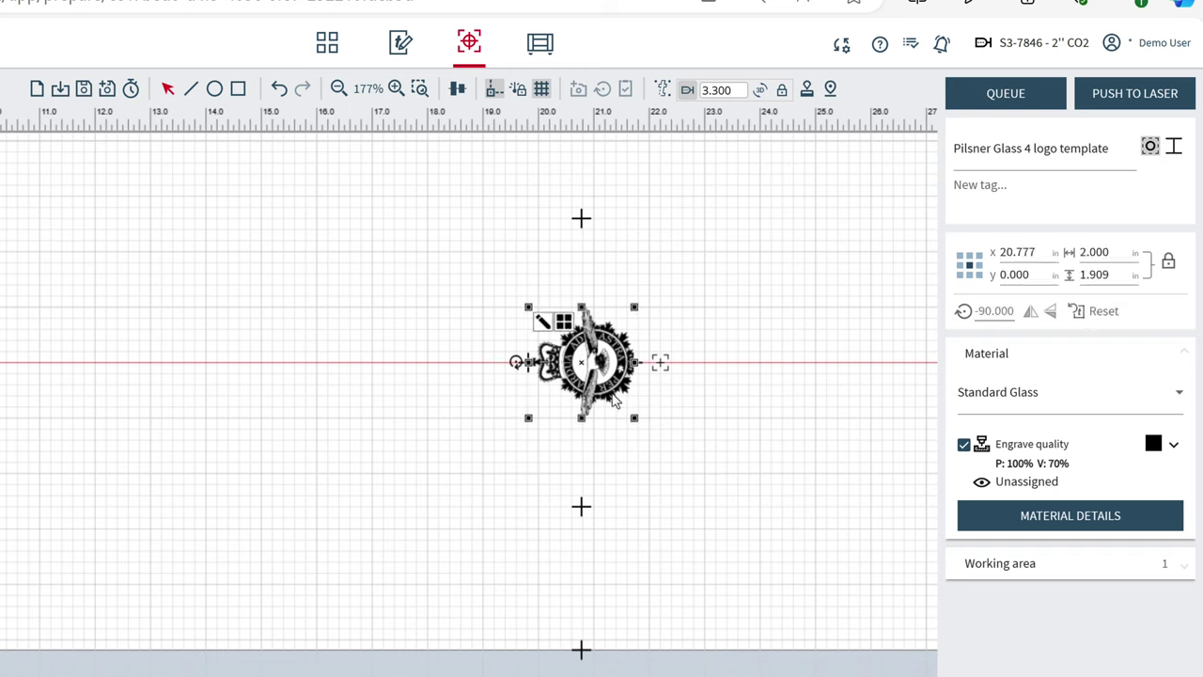
key("ctrl+d")
left_click_drag(671, 374, 577, 654)
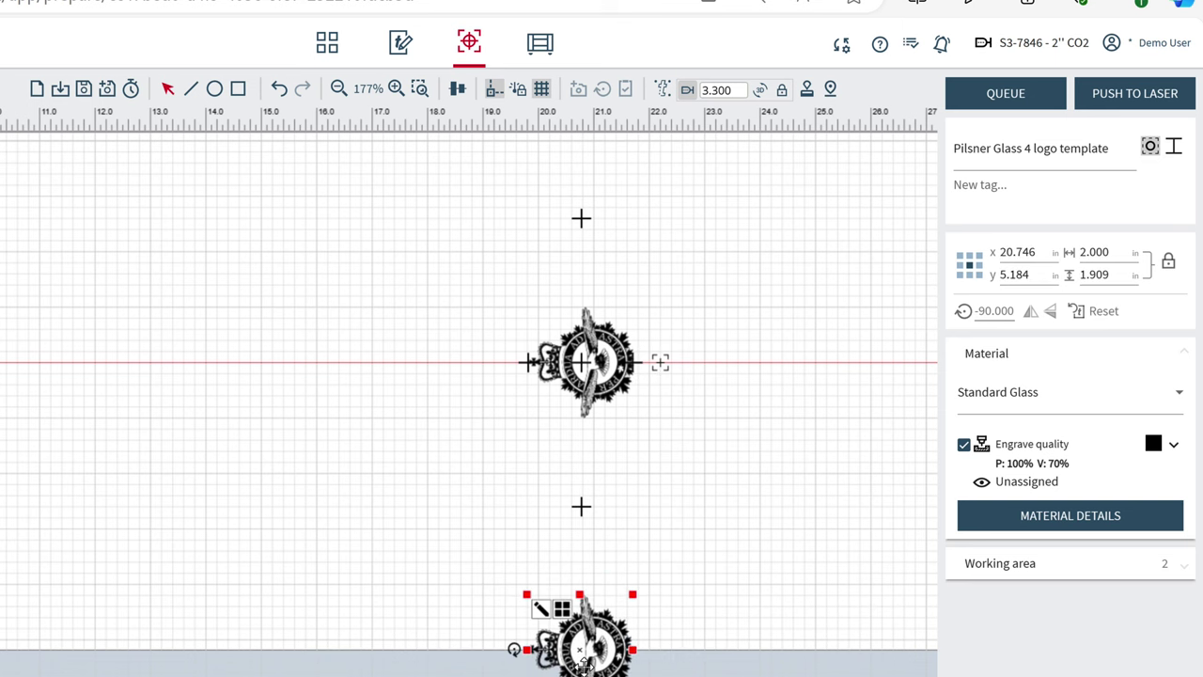
scroll(594, 649, "up", 2)
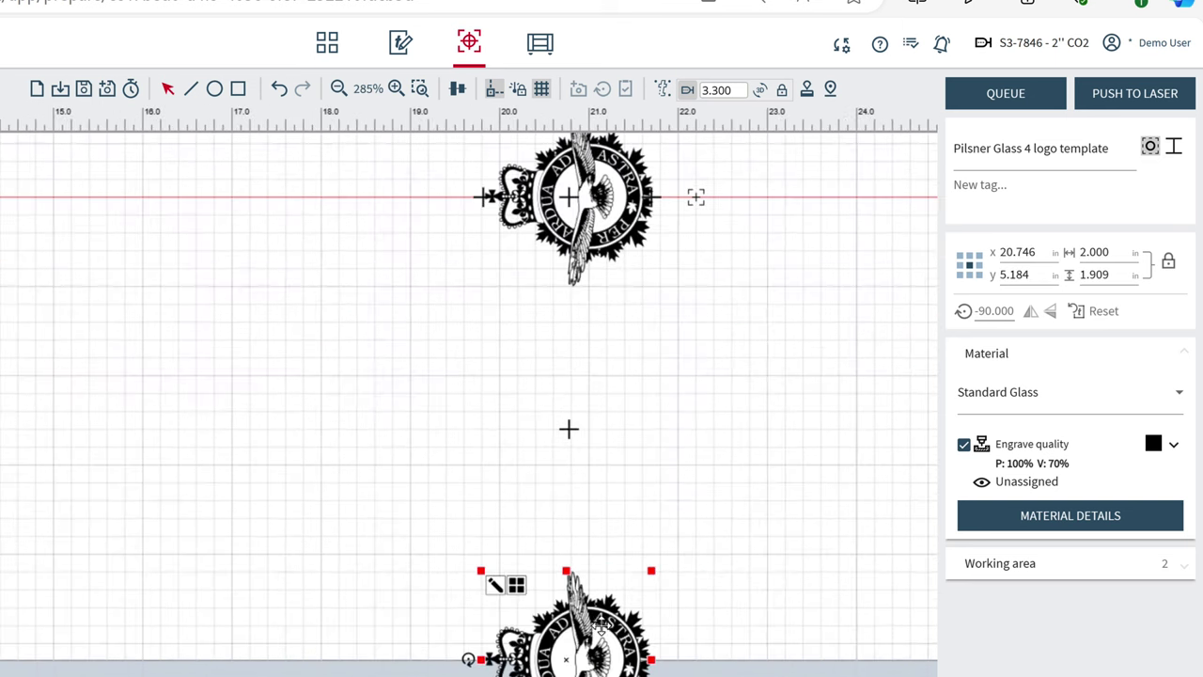
left_click_drag(596, 649, 599, 649)
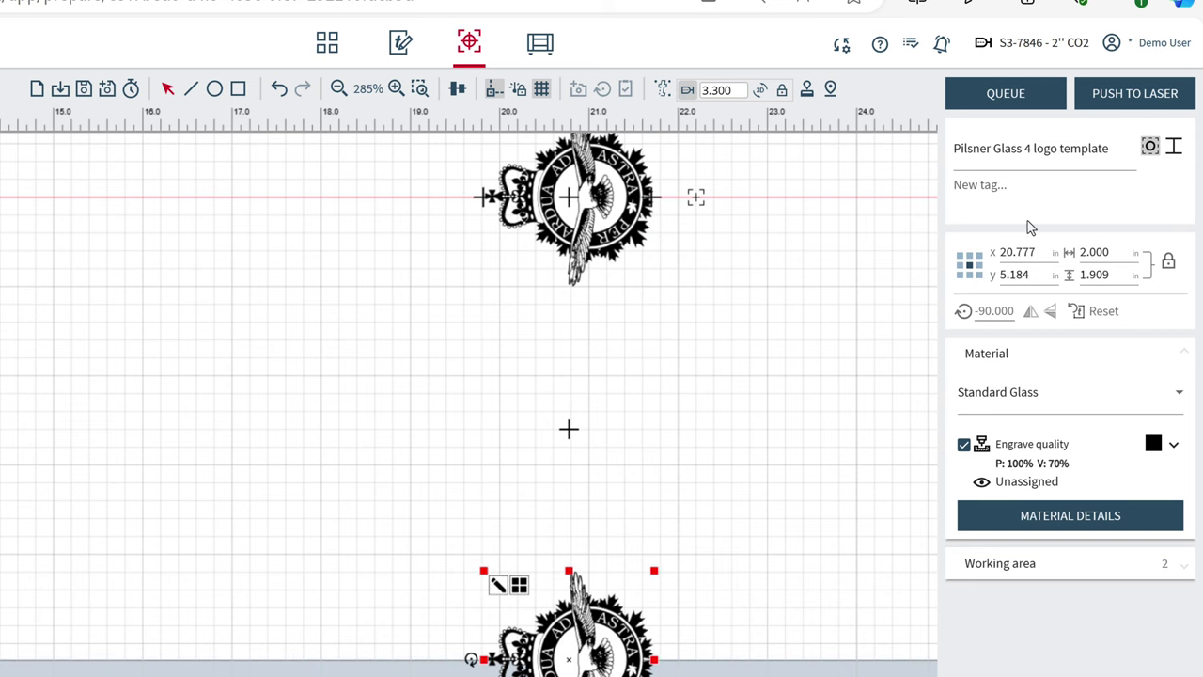
scroll(658, 399, "down", 4)
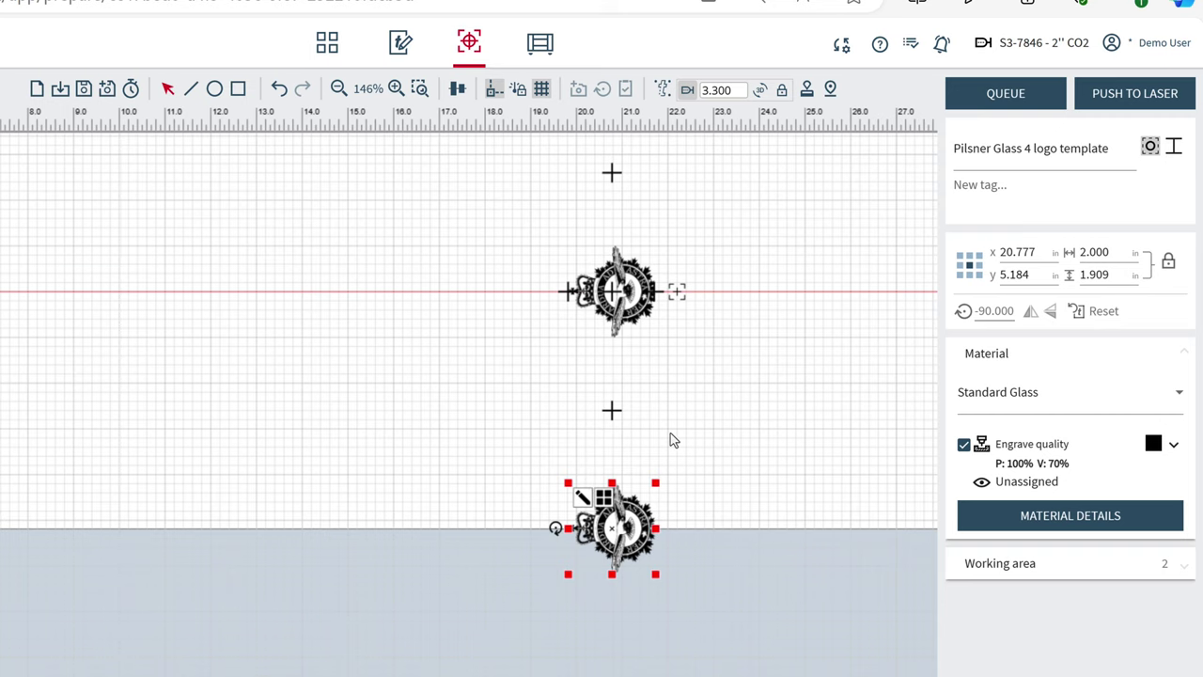
scroll(790, 410, "up", 2)
scroll(790, 412, "up", 5)
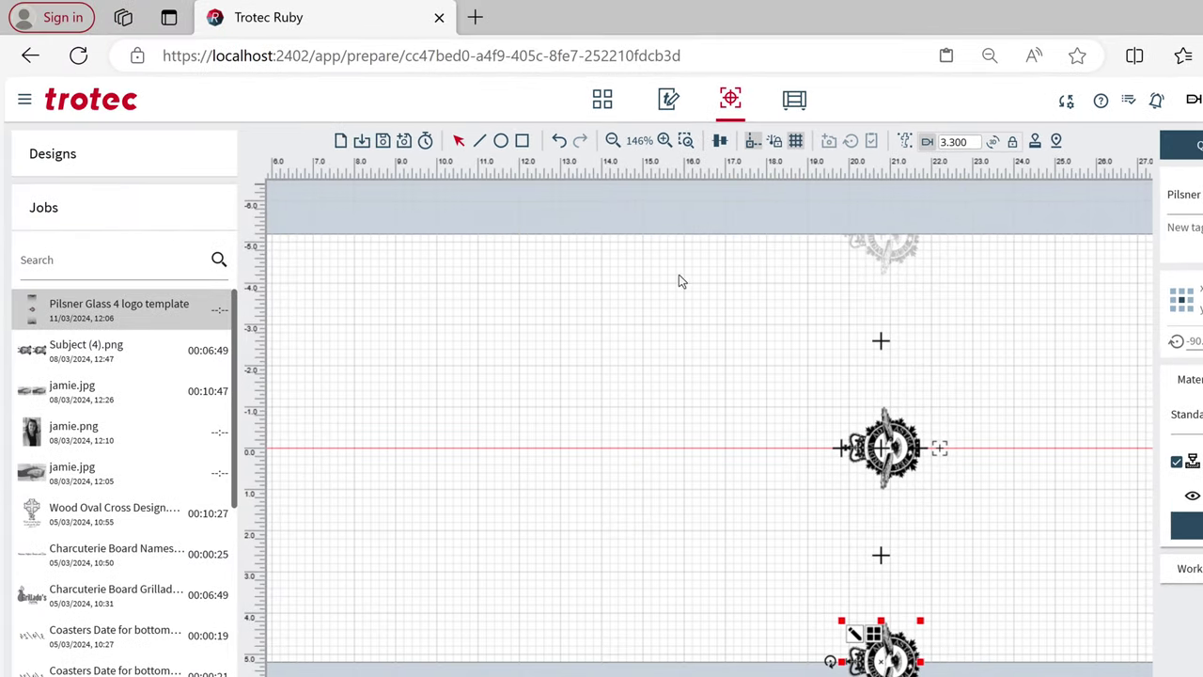
Save the job, open the Subject (4).png job, and reopen the Pilsner Glass 4 logo template
left_click(383, 140)
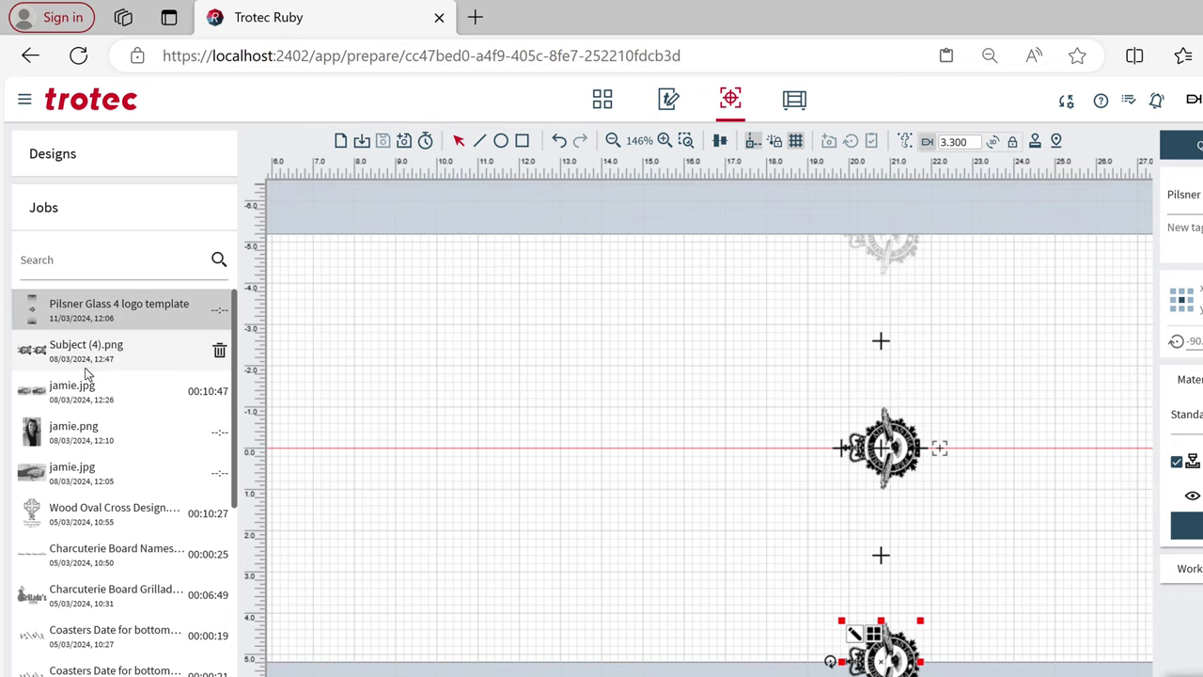
left_click(87, 352)
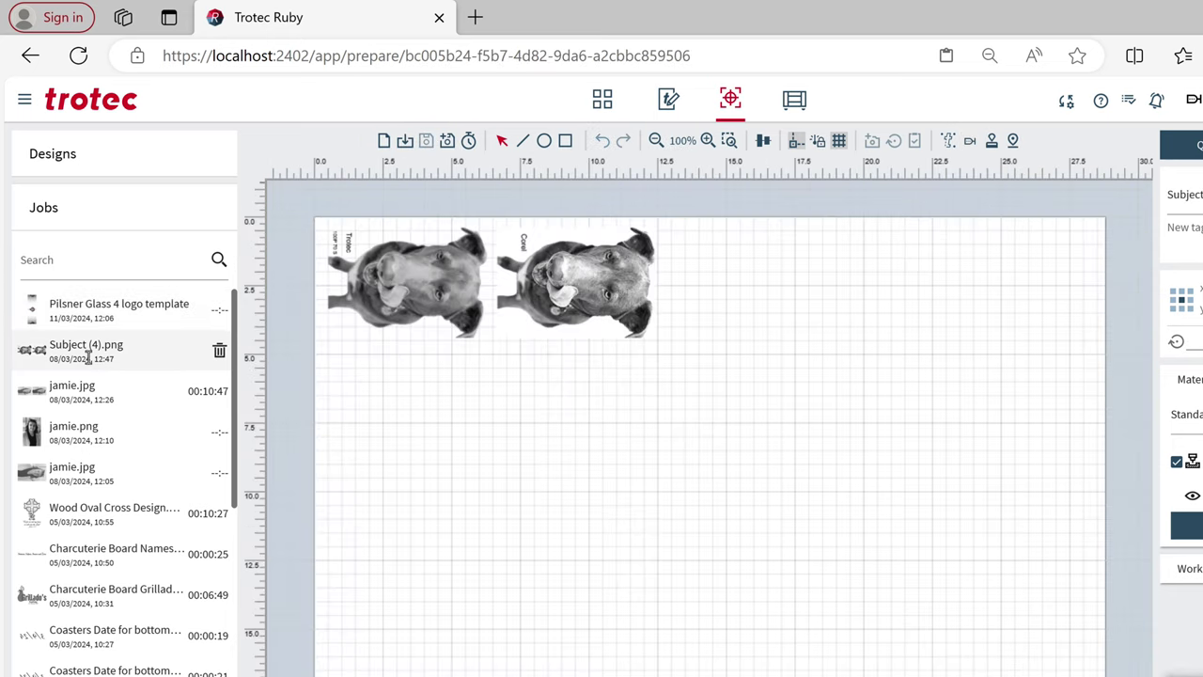
left_click(90, 318)
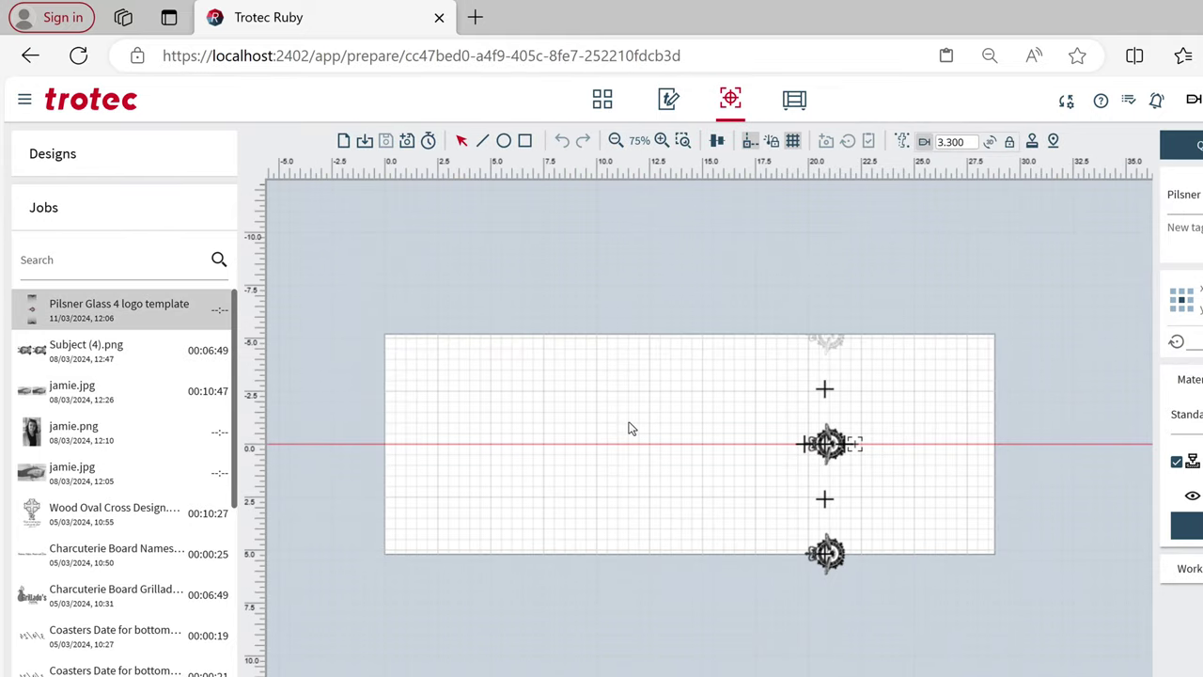
scroll(630, 426, "up", 3)
left_click_drag(719, 430, 279, 430)
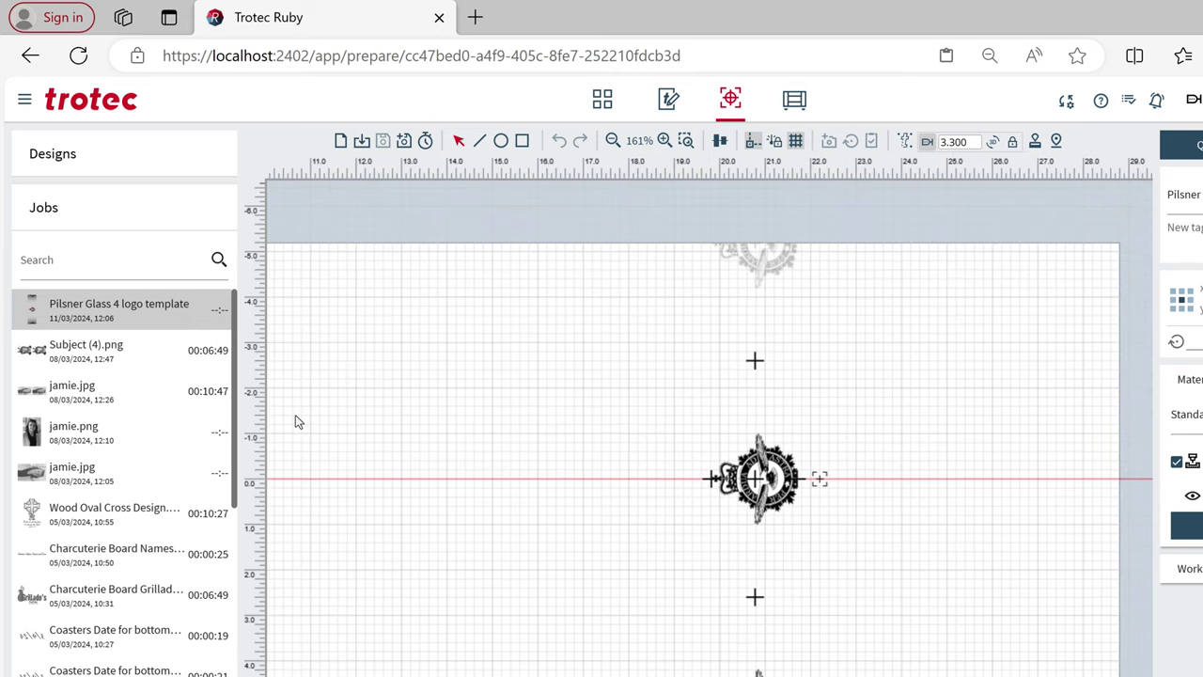
scroll(480, 377, "up", 3)
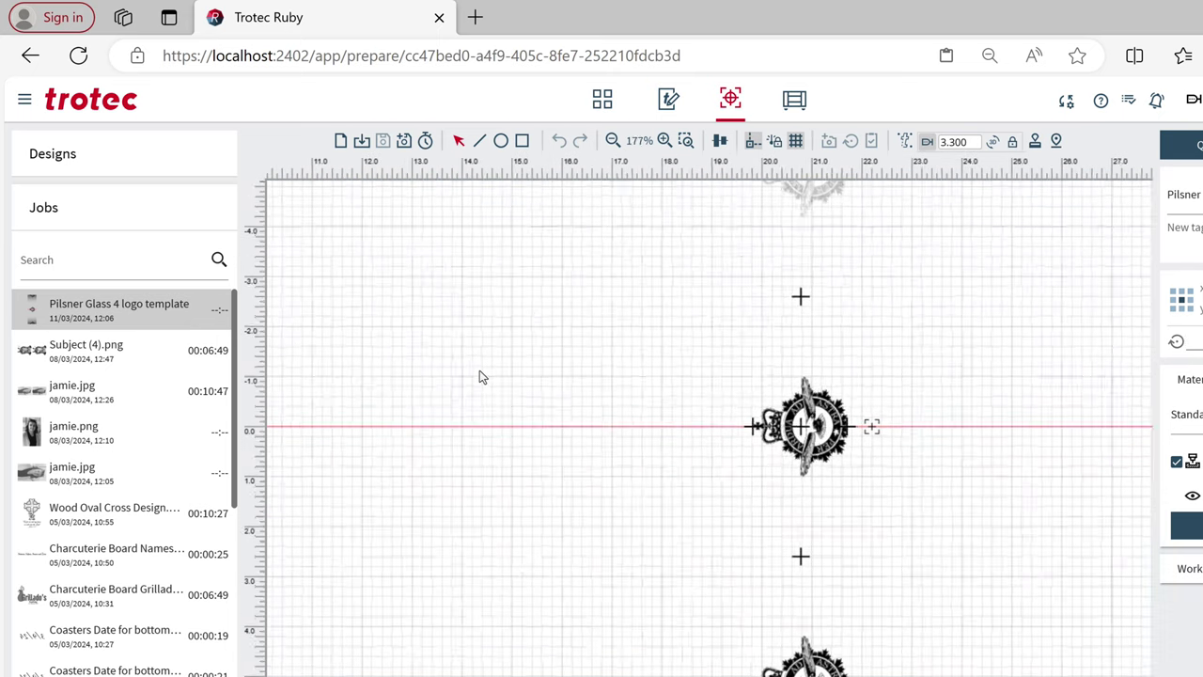
scroll(480, 377, "down", 2)
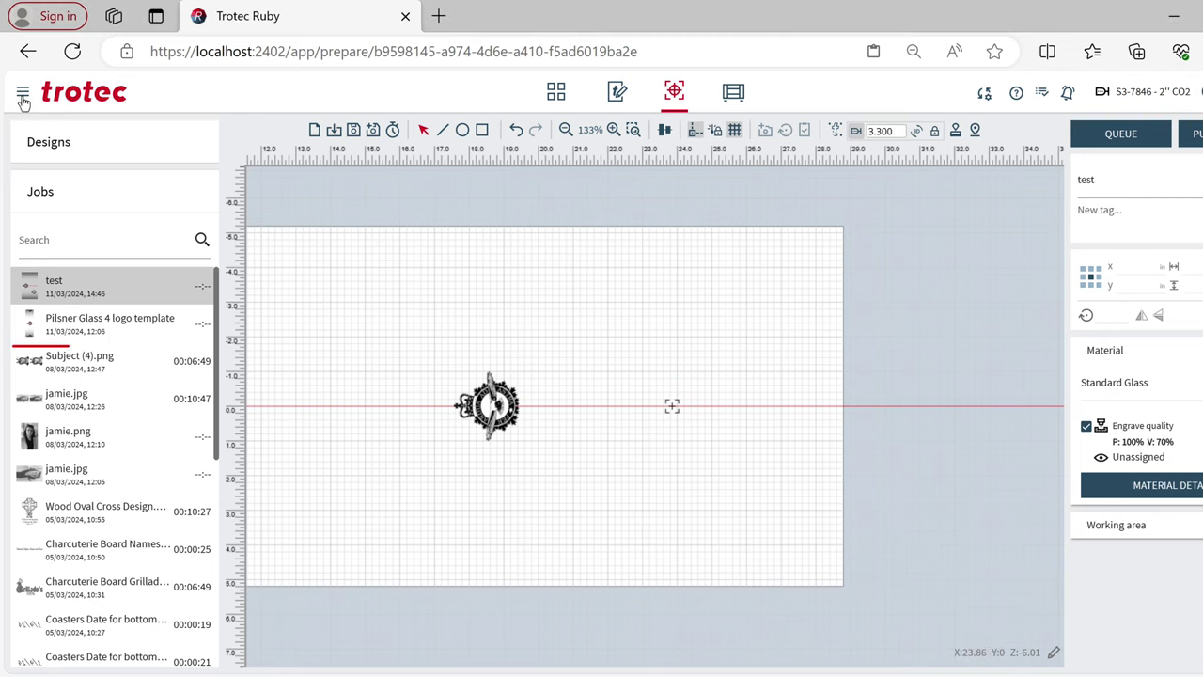
Open the device settings, saving the changes to the test job on the way
left_click(22, 94)
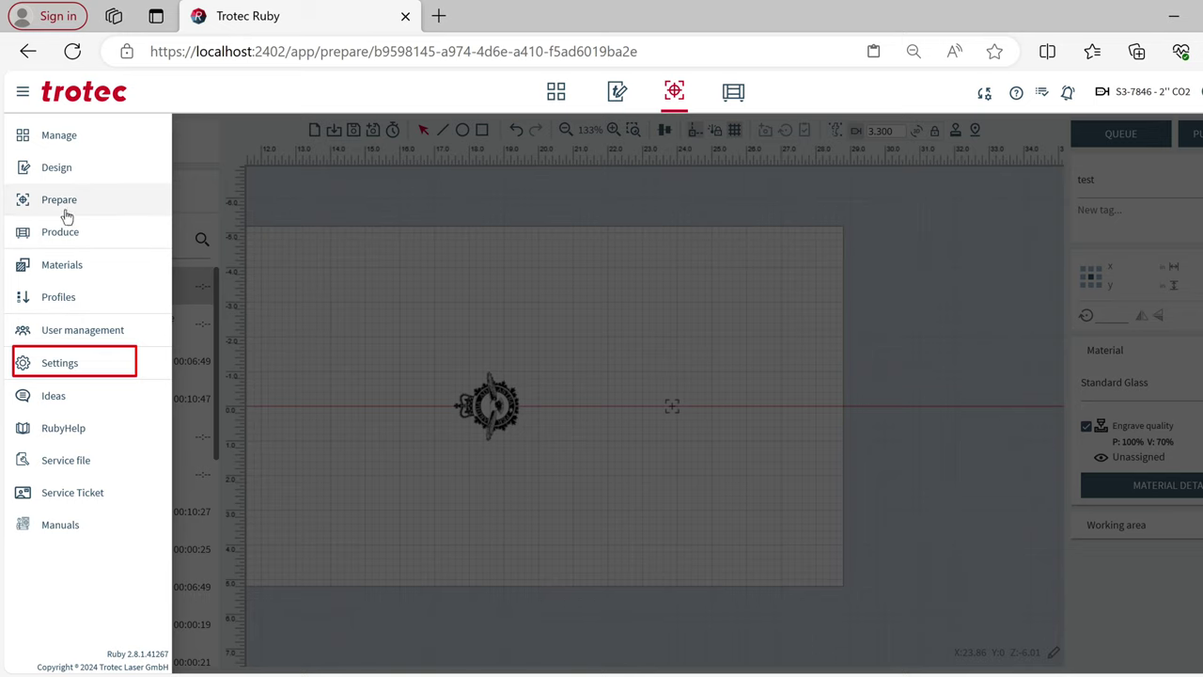
left_click(67, 362)
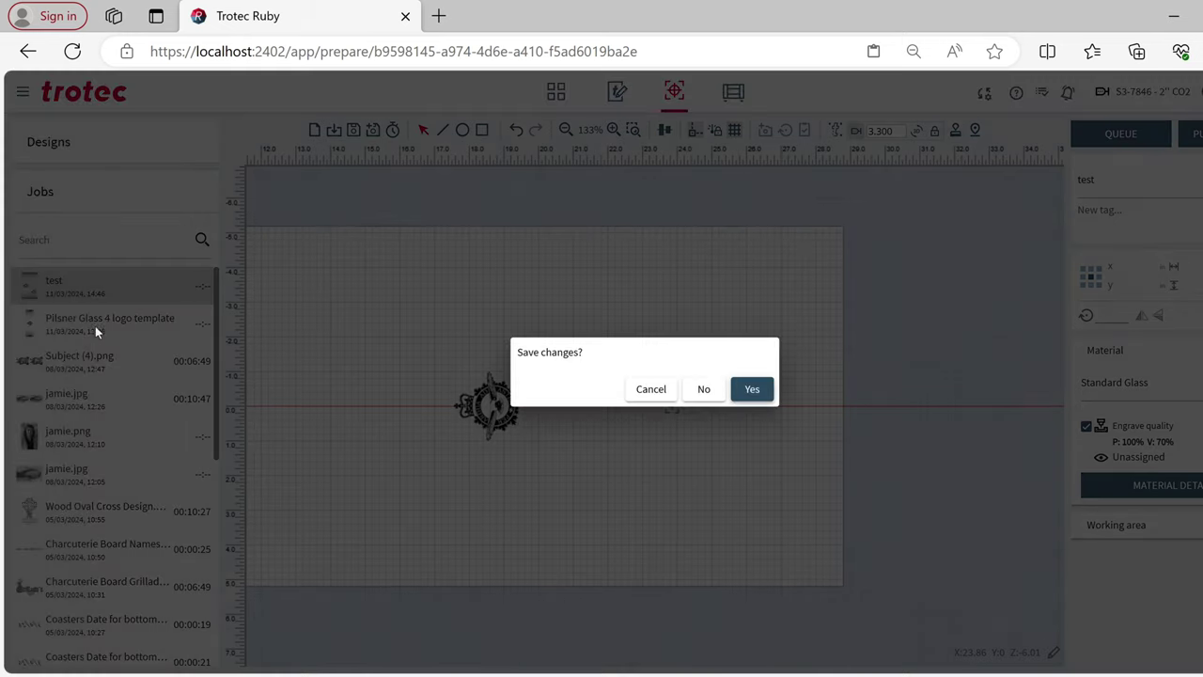
left_click(768, 403)
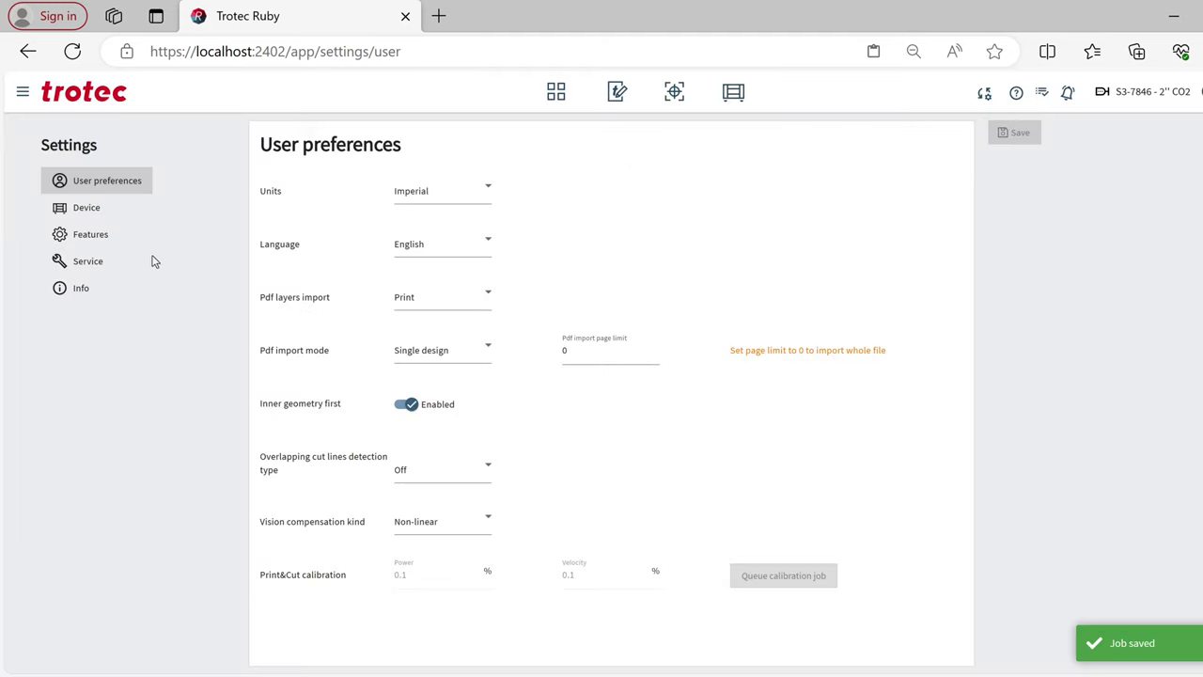
left_click(88, 207)
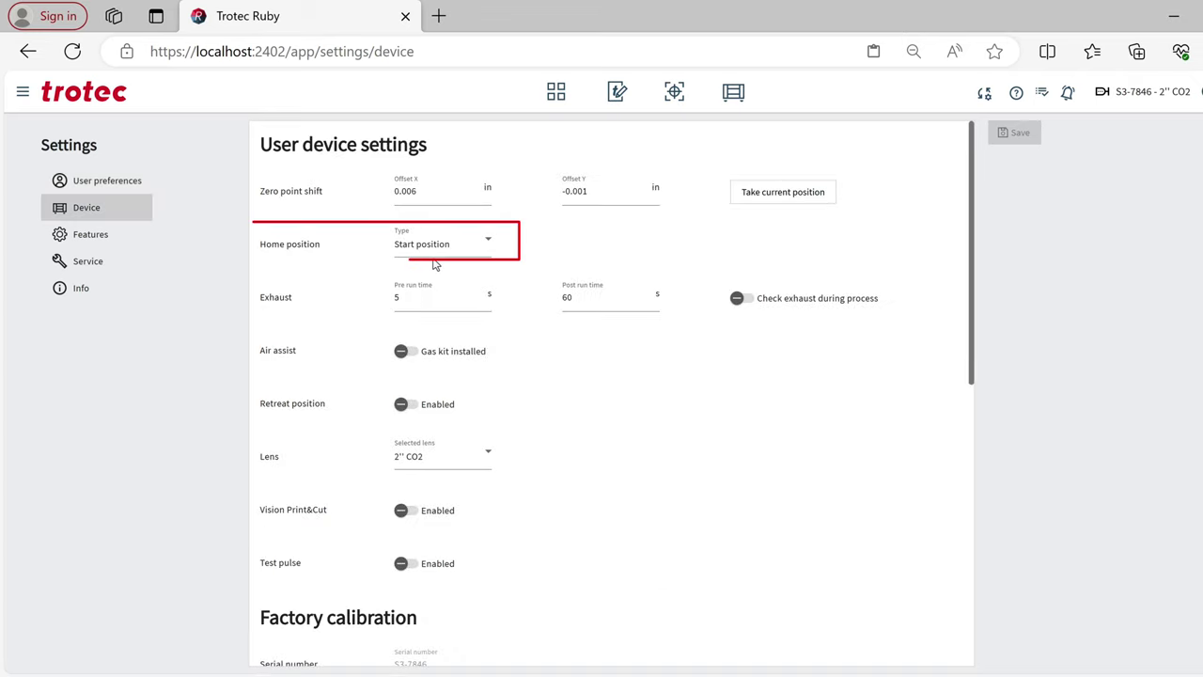
Try Zero position (0,0) as the home position, set it back to Start position, and save the device settings
left_click(485, 249)
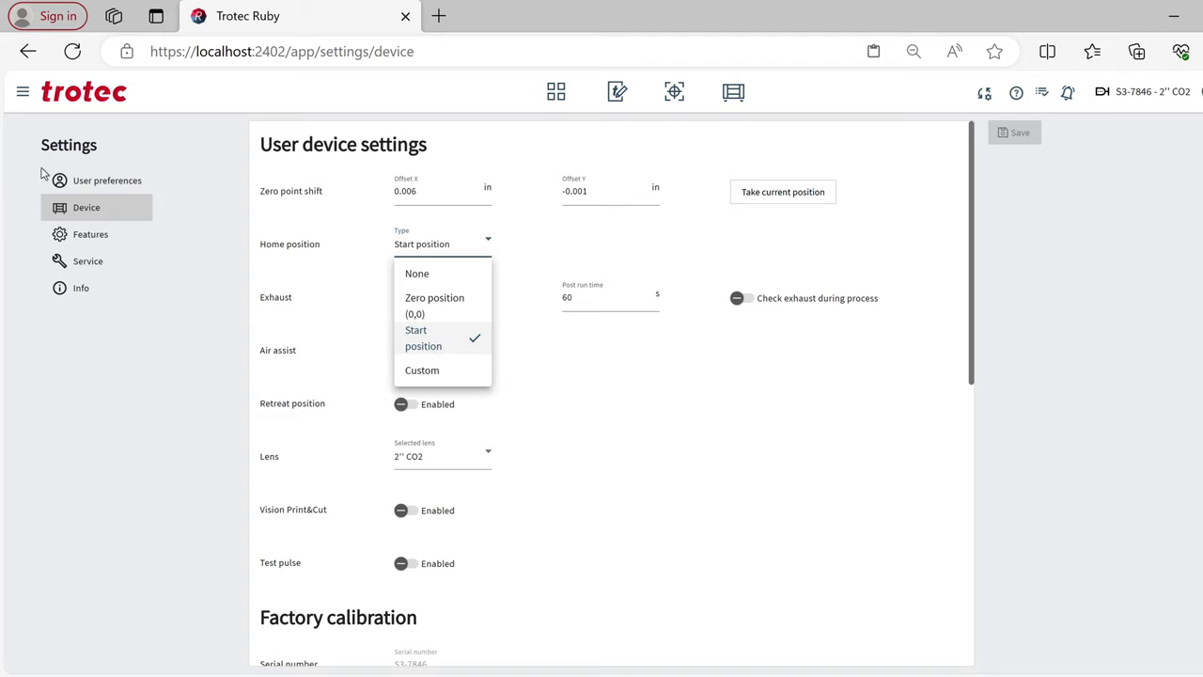
left_click(425, 317)
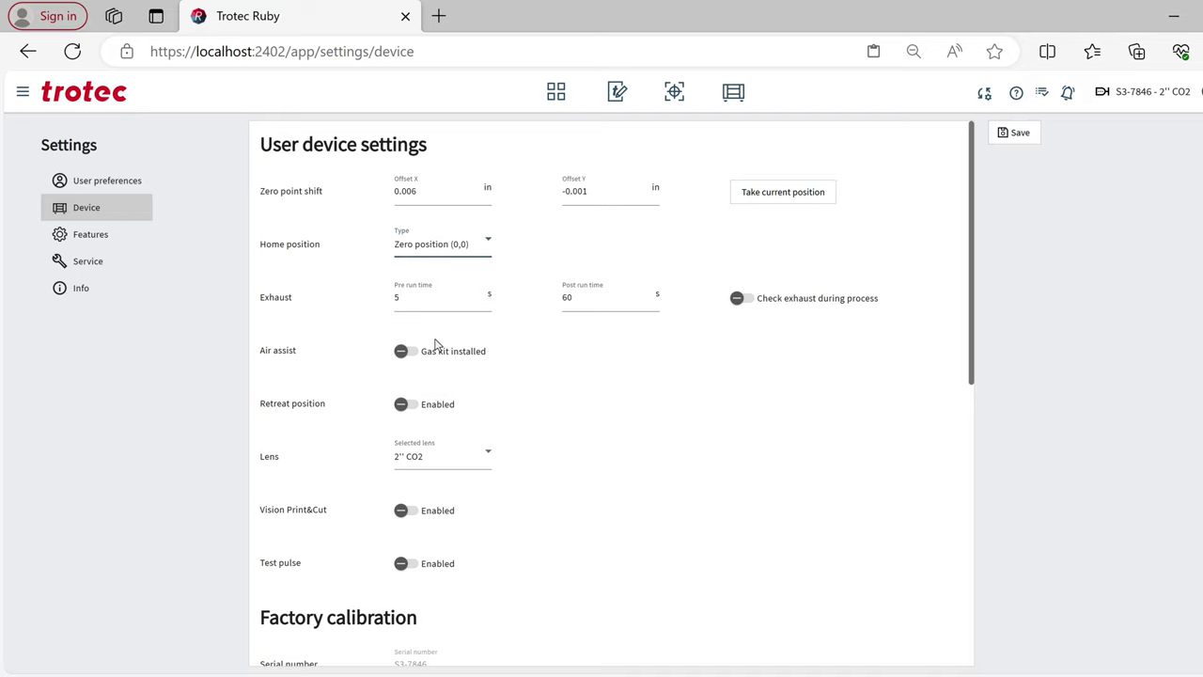
left_click(435, 244)
left_click(432, 357)
left_click(1014, 132)
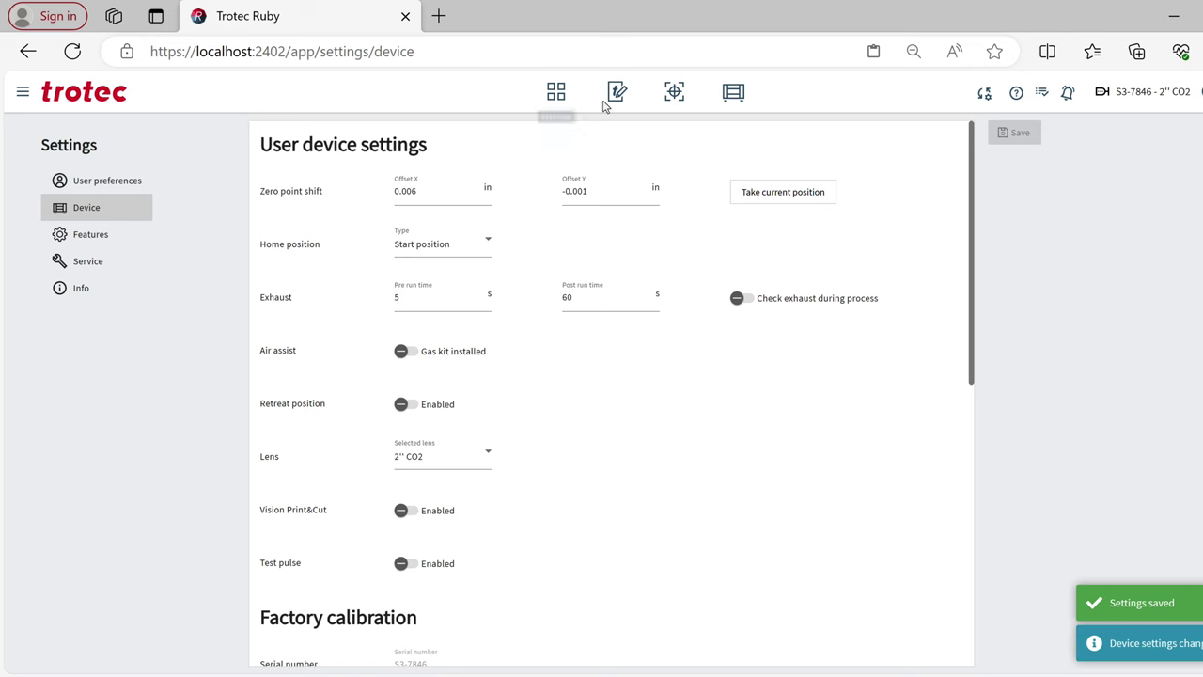
Return to preparing the test job, push it to the laser, and start running it
left_click(674, 104)
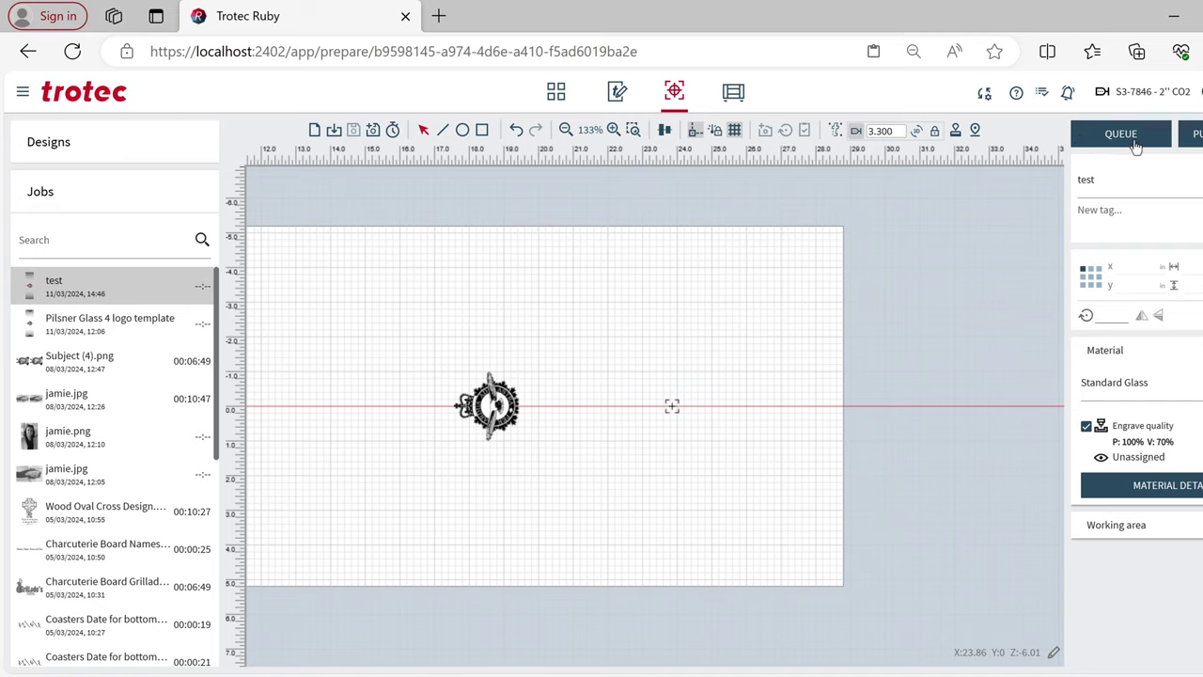
left_click(1186, 139)
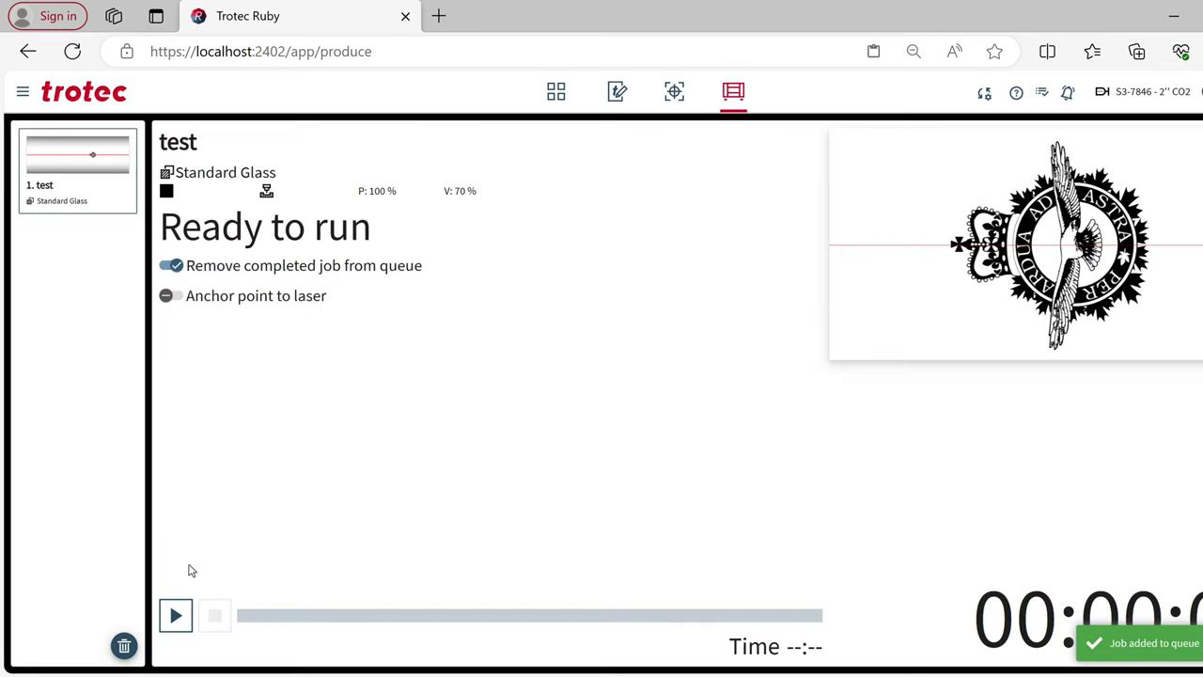
left_click(175, 624)
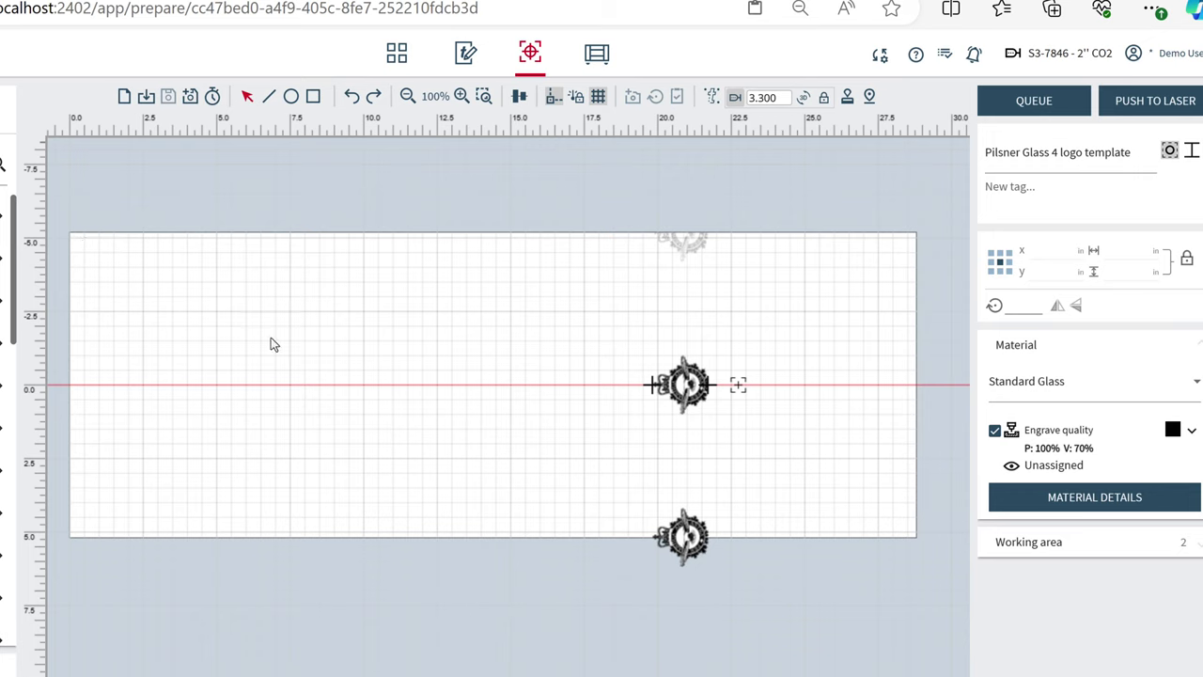
Select the lower logo and compare its coordinates from two opposite corner anchor points and the centre anchor point
left_click(679, 537)
left_click(684, 551)
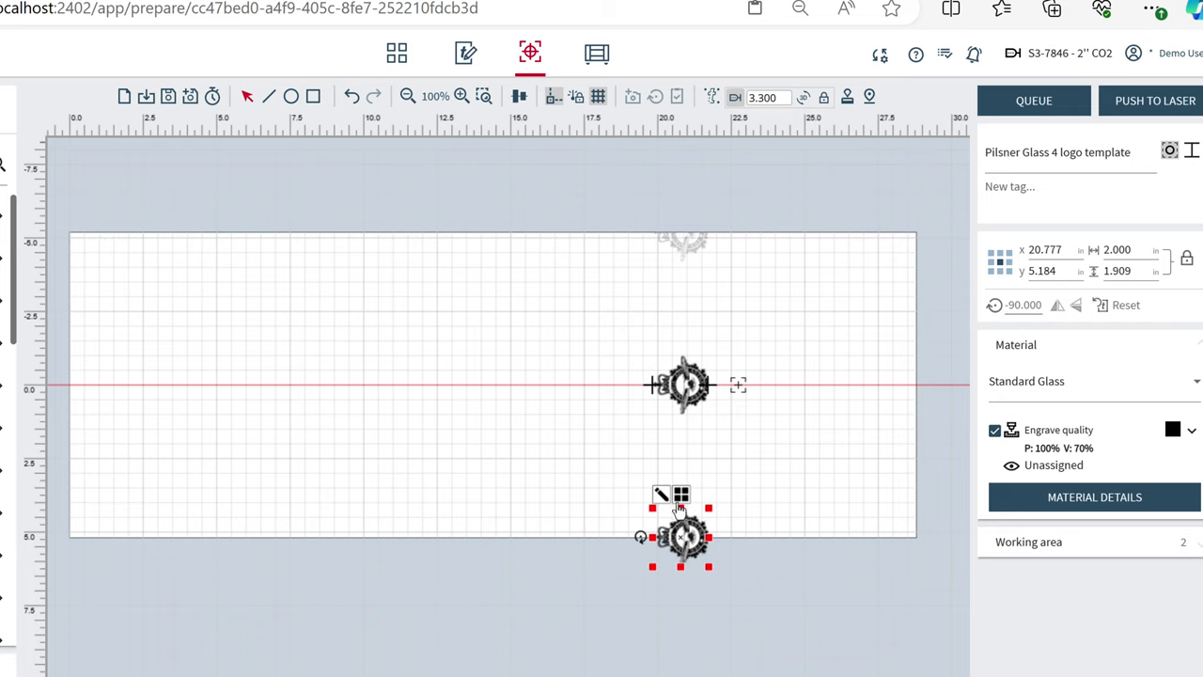
left_click(761, 532)
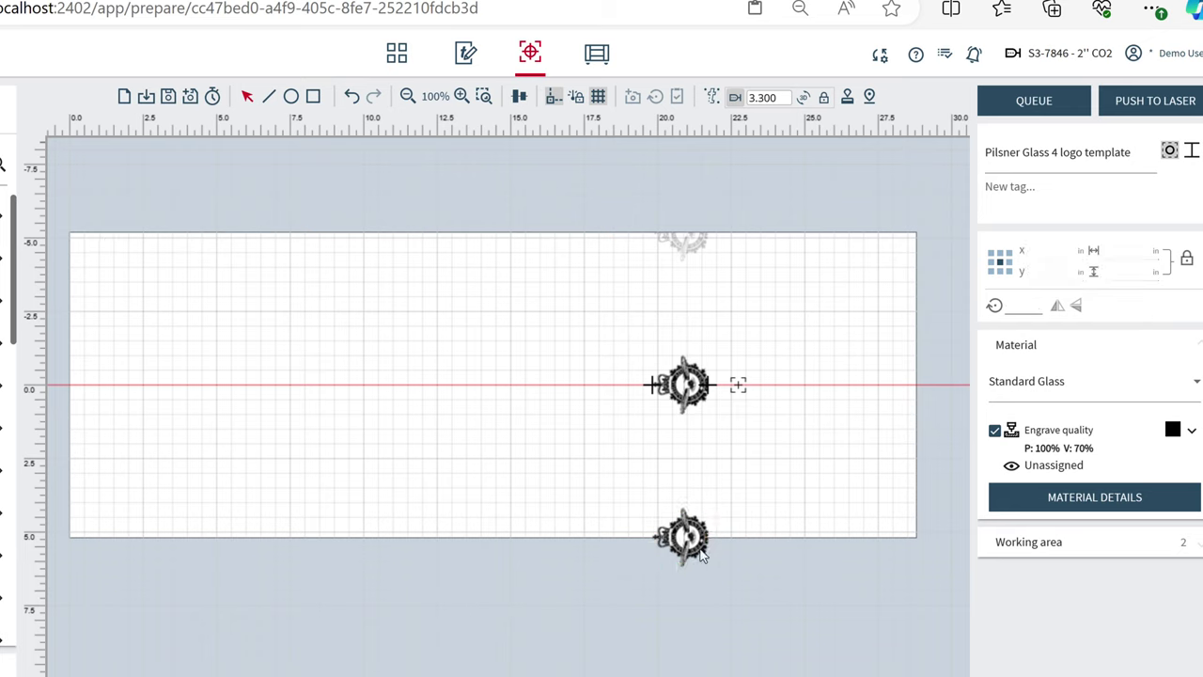
left_click(690, 551)
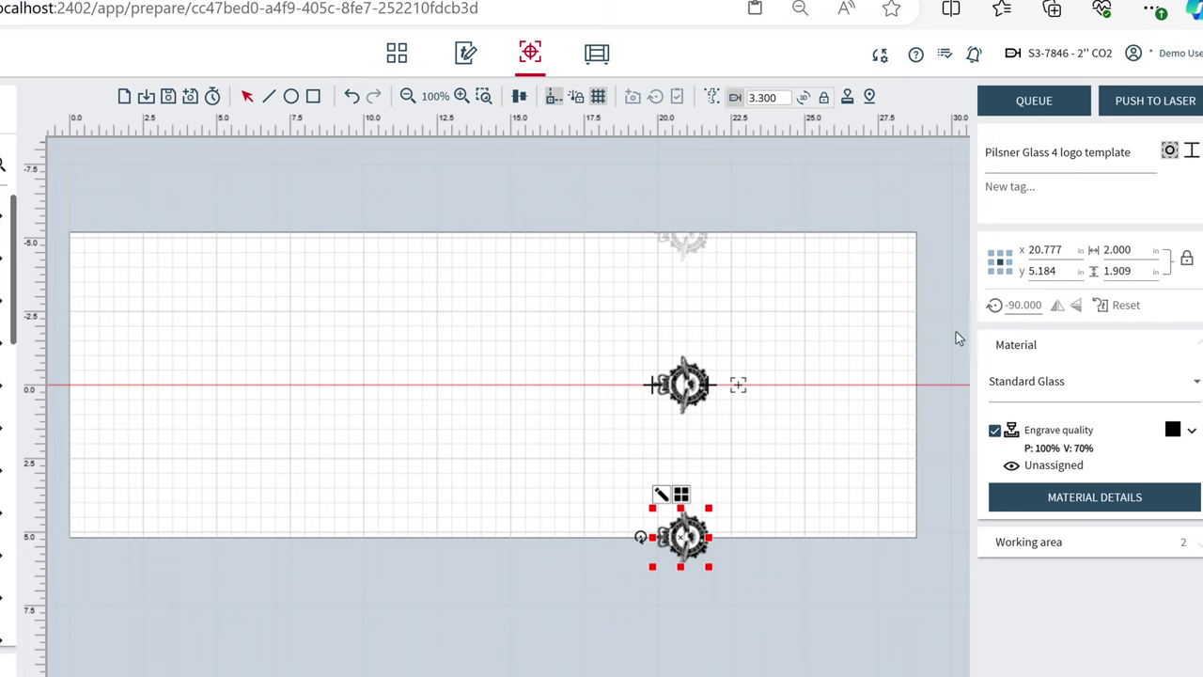
left_click(992, 255)
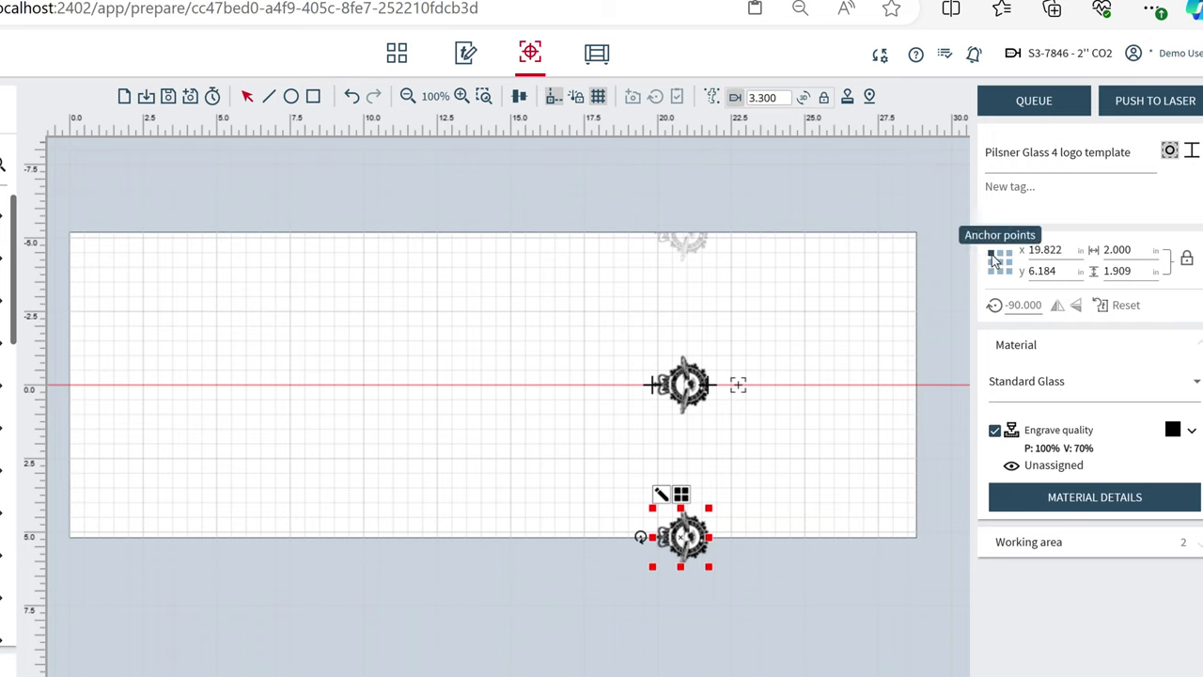
left_click(1012, 273)
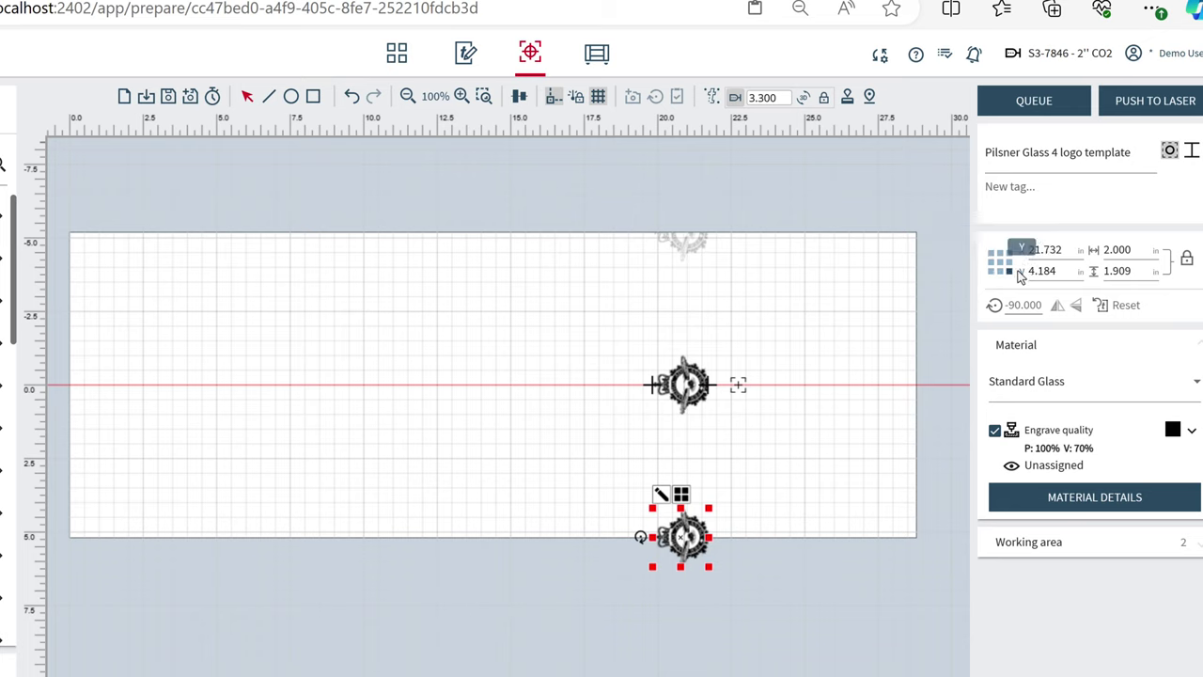
left_click(1001, 264)
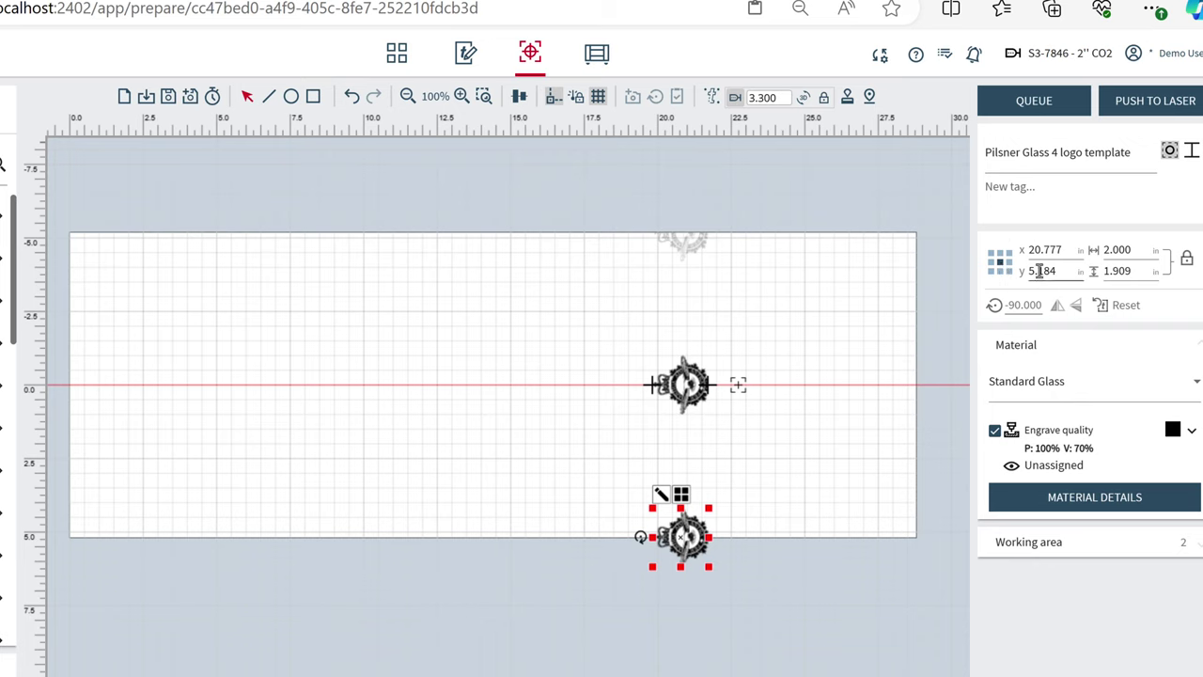
Select the centre logo and briefly view the 3D preview of the logos on the cylinder
left_click_drag(696, 536, 681, 385)
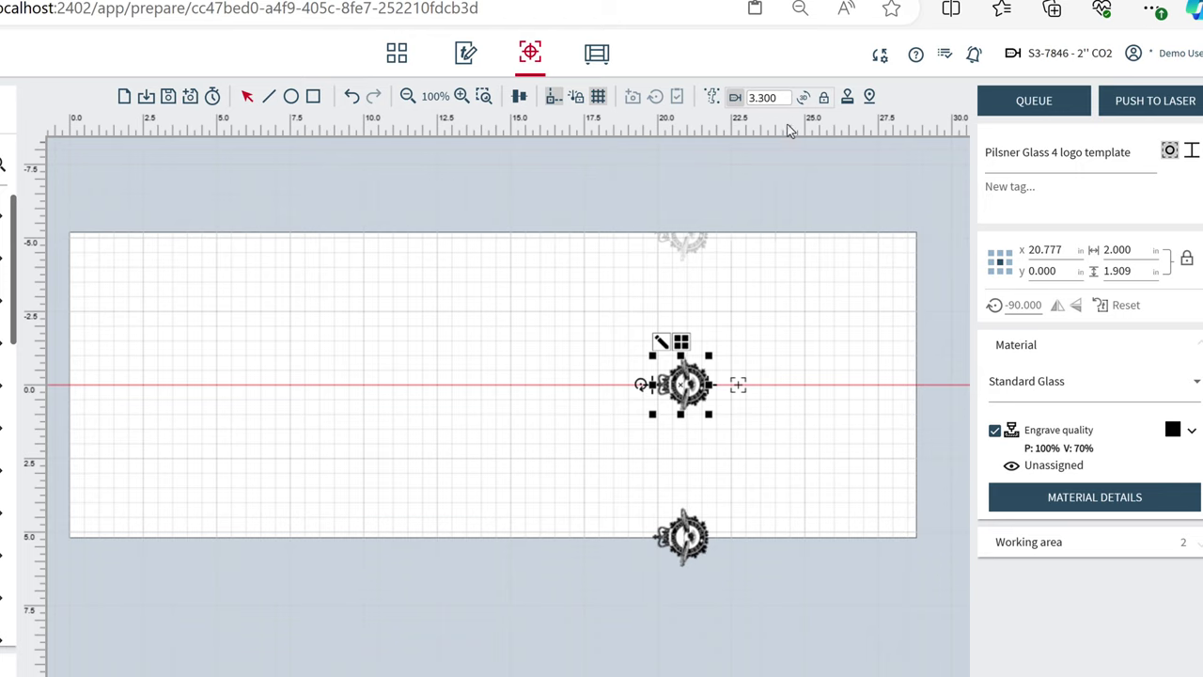
left_click(804, 98)
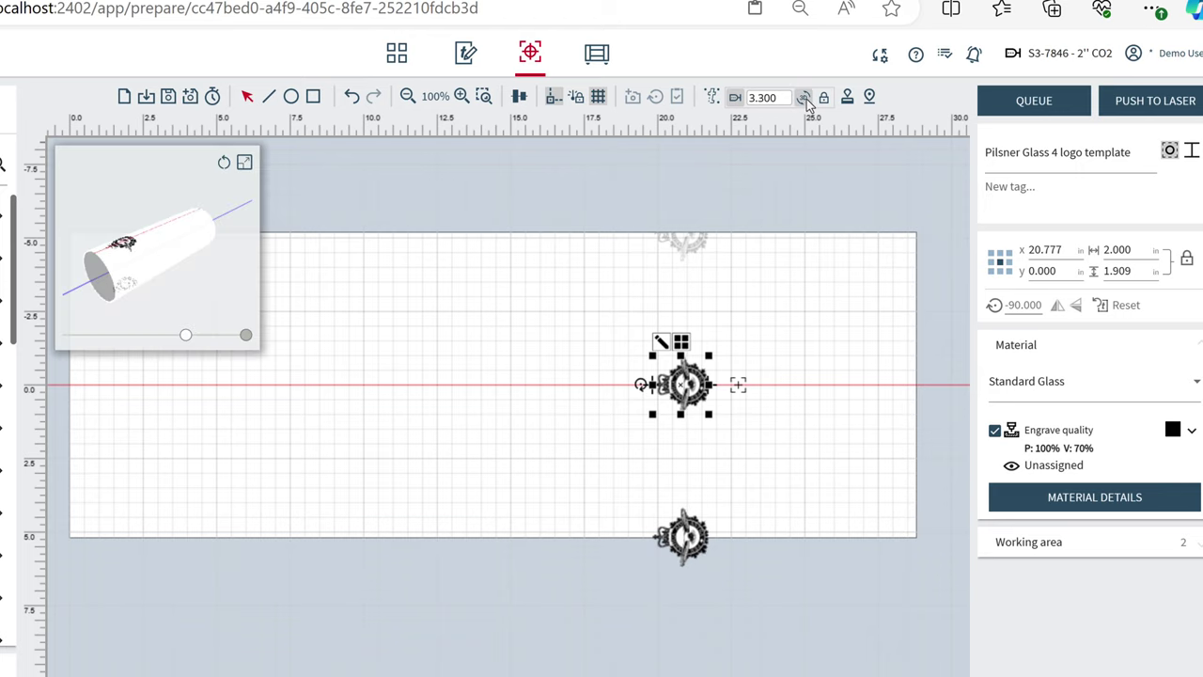
left_click(806, 100)
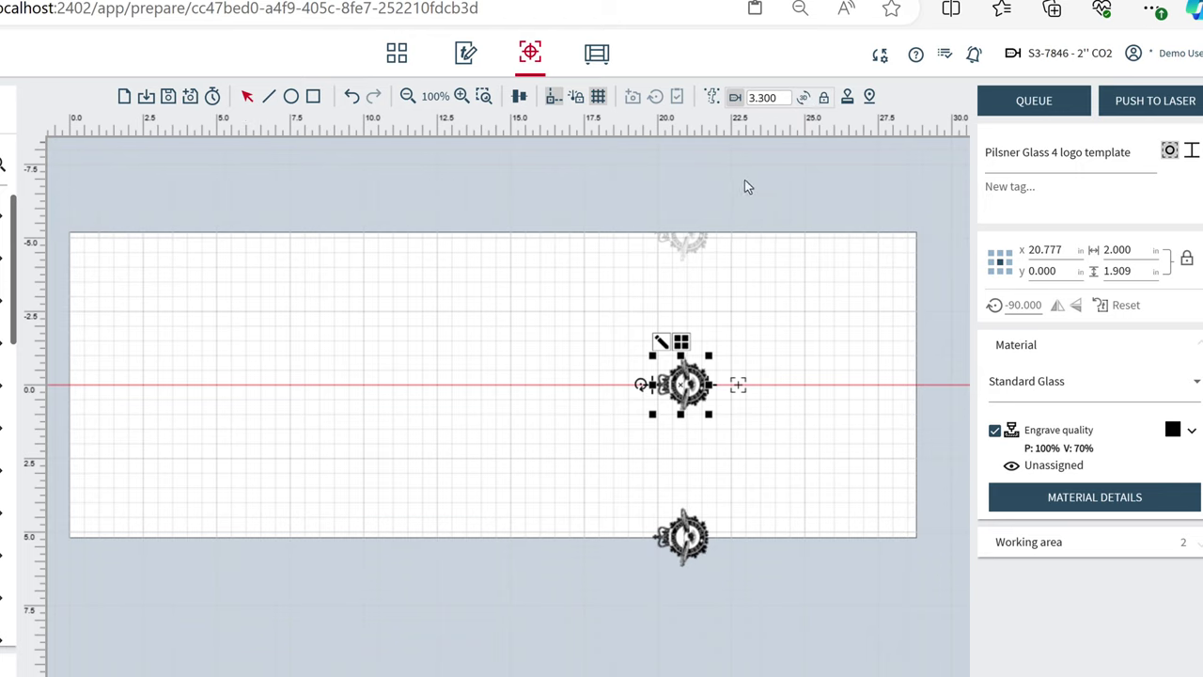